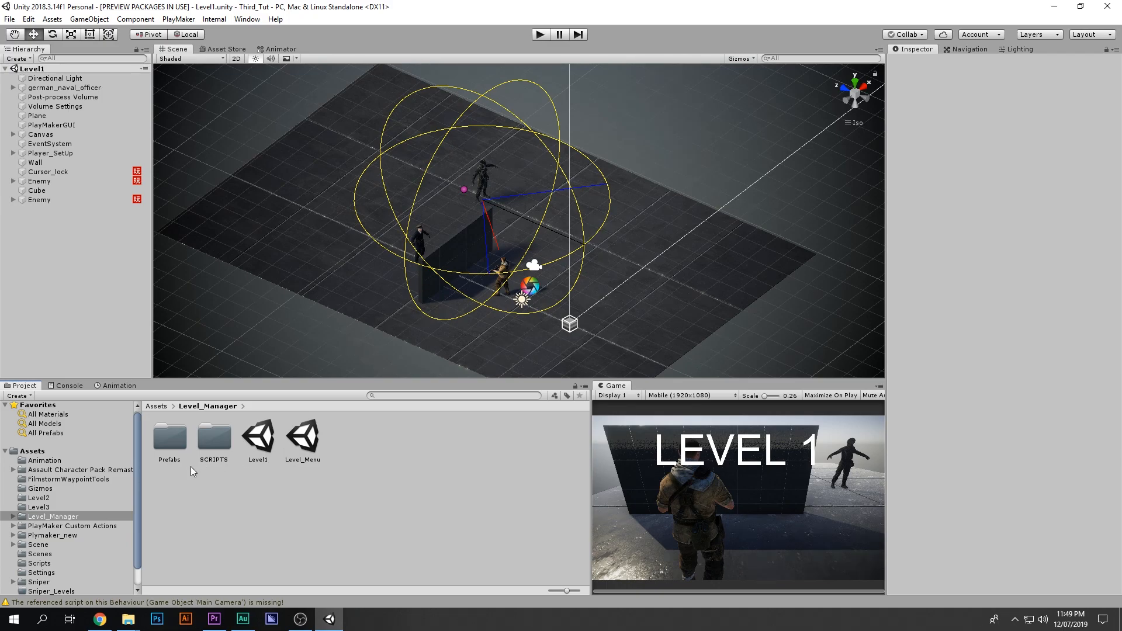
Step: Open the SCRIPTS folder inside the Level_Manager assets folder to view its scripts
{"action": "left_click", "coordinate": [41, 516]}
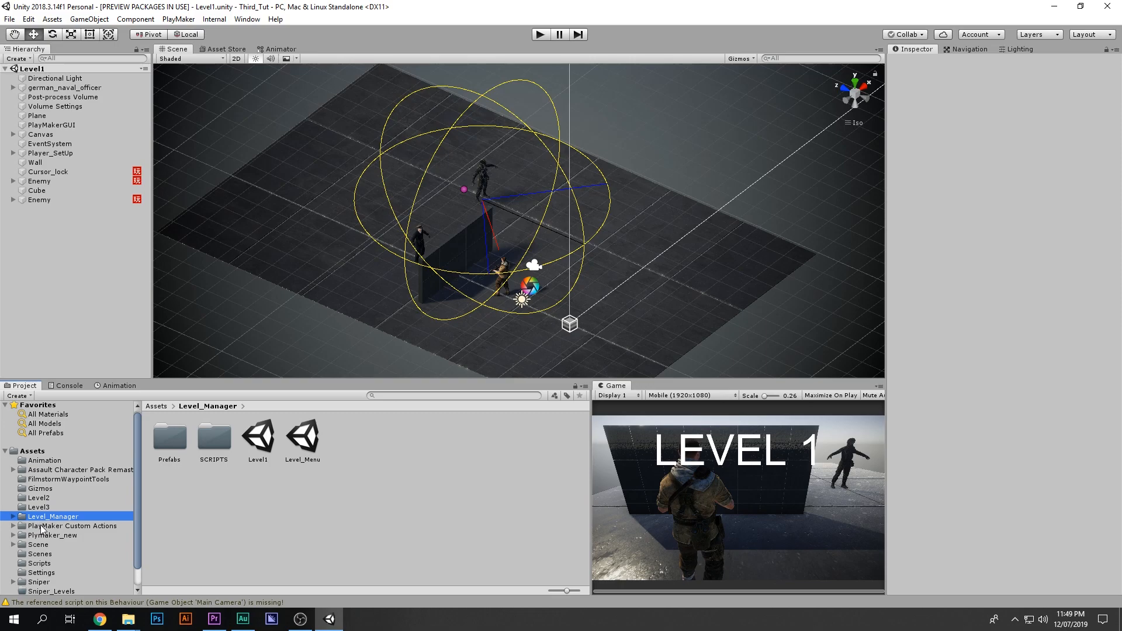
{"action": "left_click", "coordinate": [231, 434]}
{"action": "double_click", "coordinate": [230, 434]}
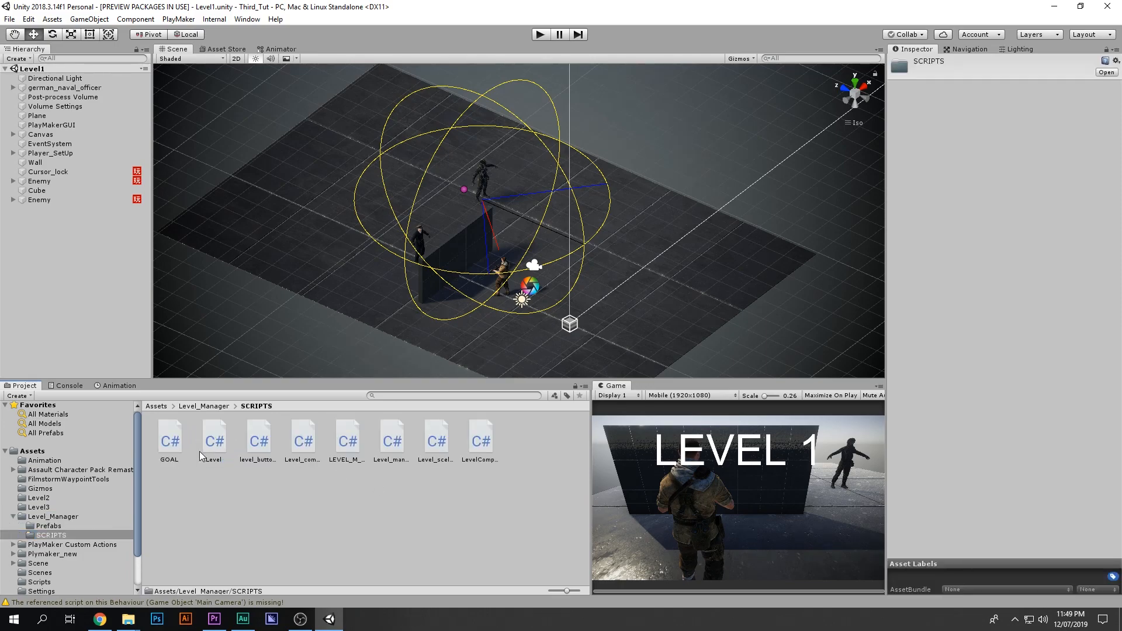
Step: Return to Level_Manager, open the Prefabs folder and select the Level_button_test prefab, then go back
{"action": "left_click", "coordinate": [183, 445]}
{"action": "left_click", "coordinate": [219, 443]}
{"action": "key", "text": "BackSpace"}
{"action": "double_click", "coordinate": [169, 438]}
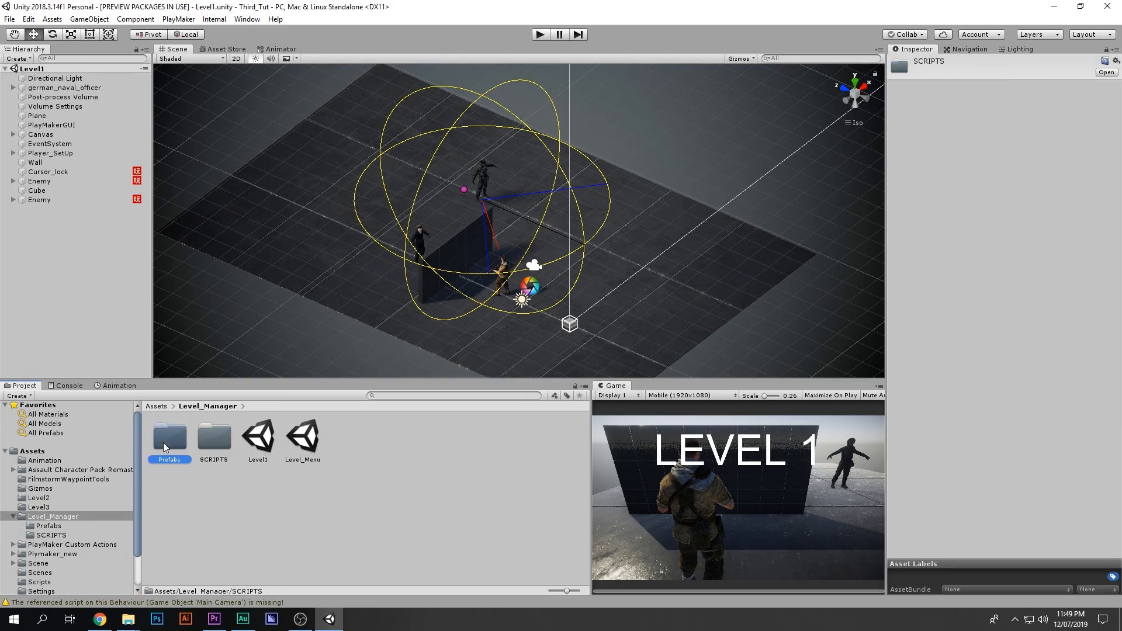
{"action": "left_click", "coordinate": [178, 447]}
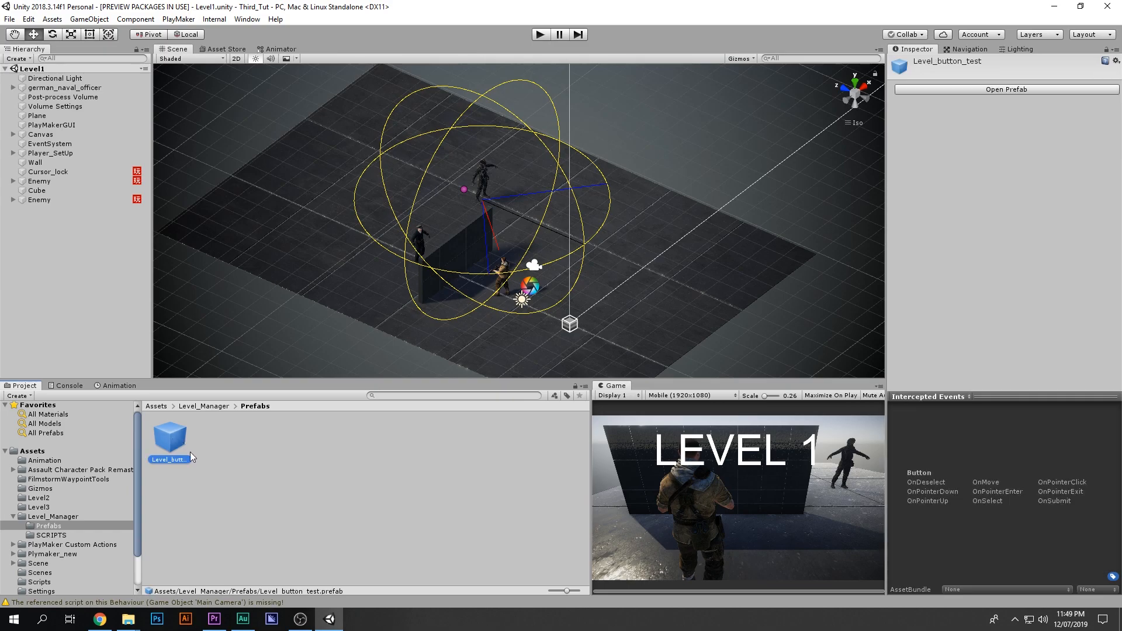
{"action": "left_click", "coordinate": [234, 451]}
{"action": "key", "text": "BackSpace"}
Step: Open the Level_Menu scene, then reopen the Level1 scene
{"action": "left_click", "coordinate": [310, 445]}
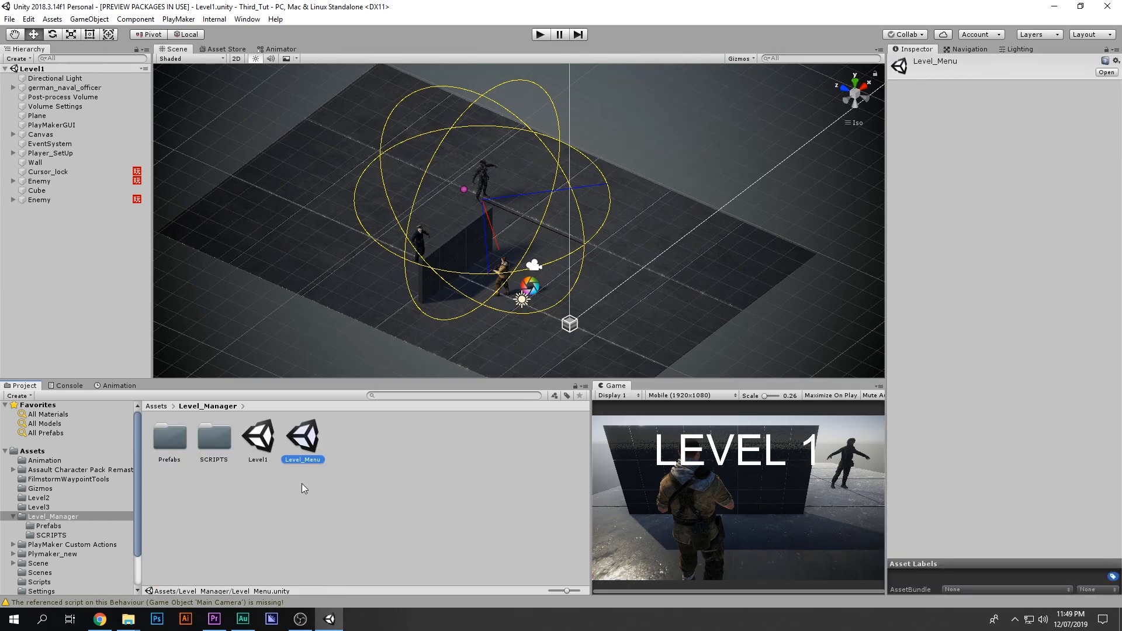
{"action": "double_click", "coordinate": [295, 460]}
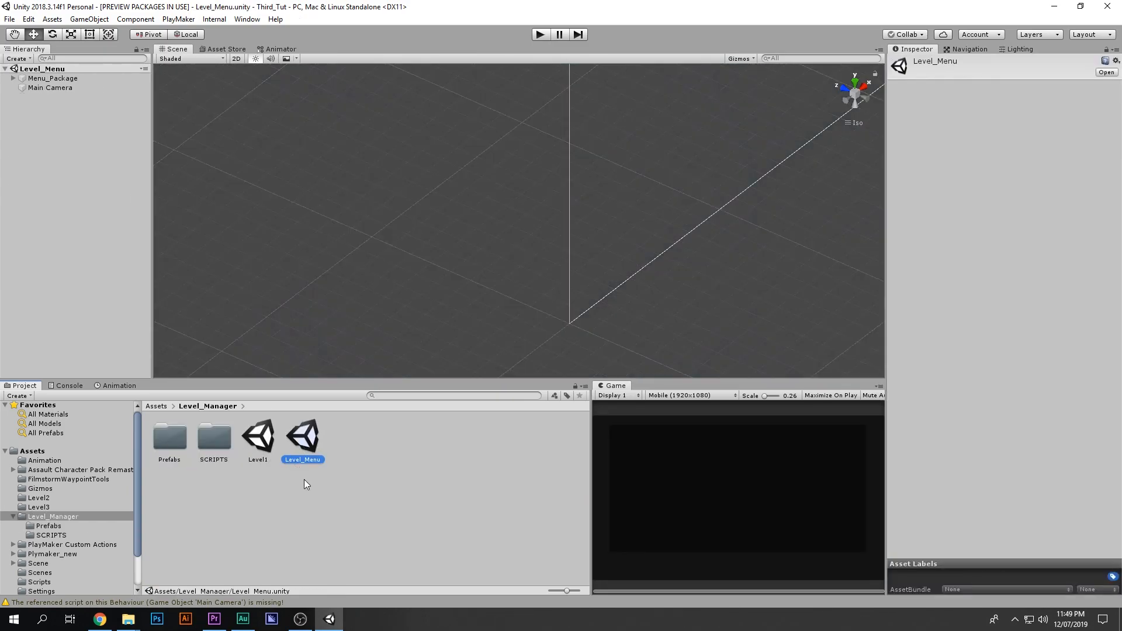
{"action": "left_click", "coordinate": [259, 442]}
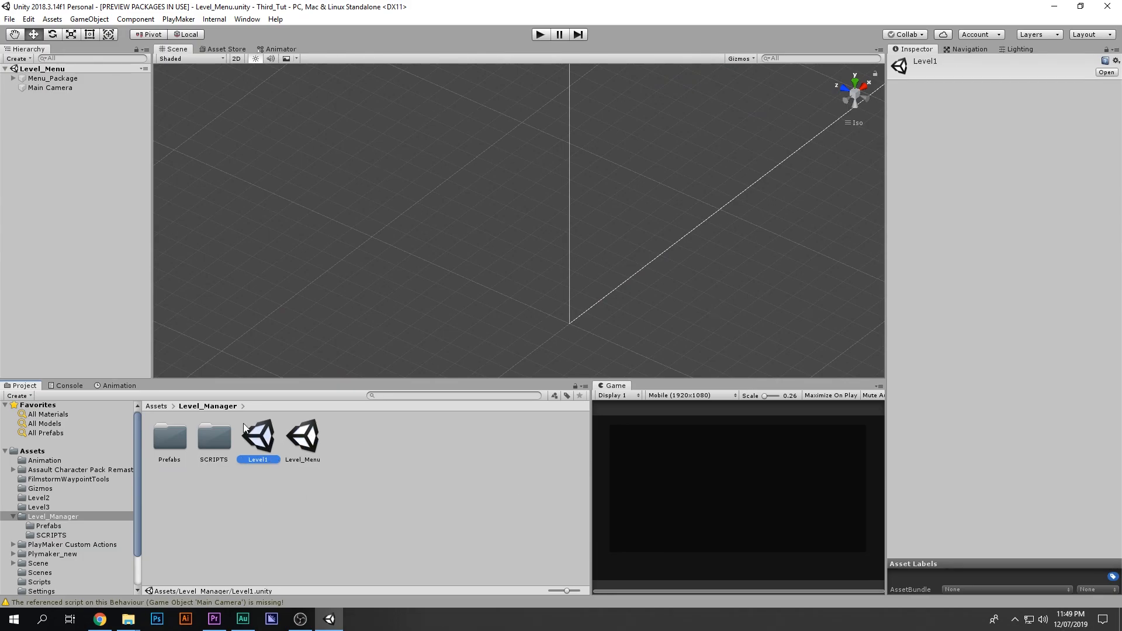
{"action": "double_click", "coordinate": [251, 432]}
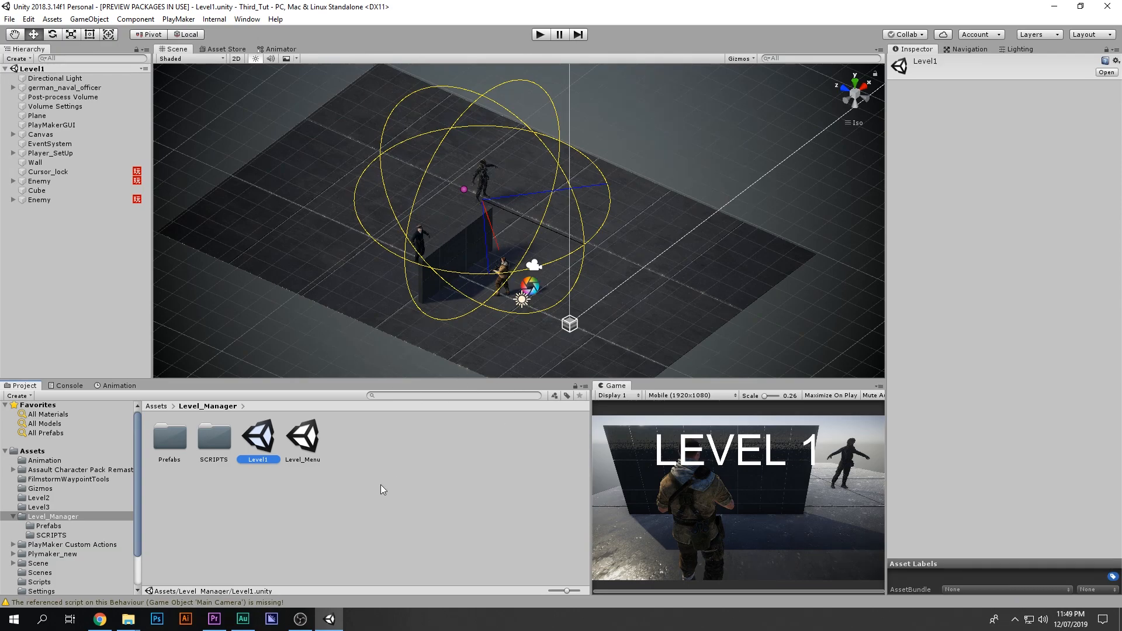
Step: Open the Level_Menu scene from the Level_Manager folder
{"action": "left_click", "coordinate": [337, 510]}
{"action": "left_click", "coordinate": [303, 437]}
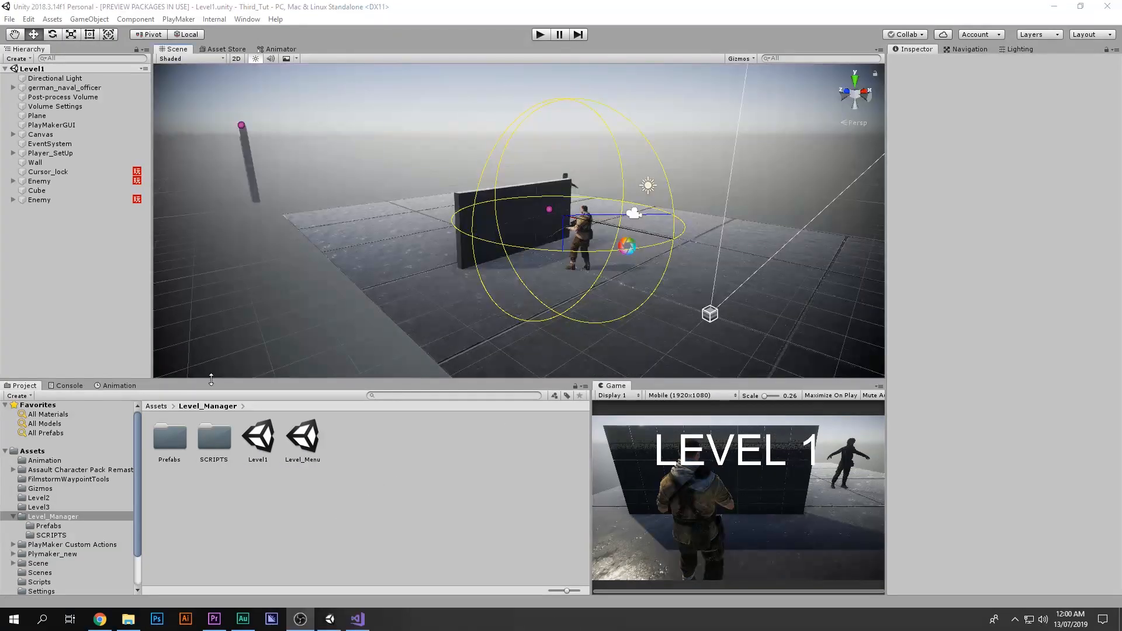
{"action": "left_click", "coordinate": [303, 447]}
{"action": "double_click", "coordinate": [303, 447]}
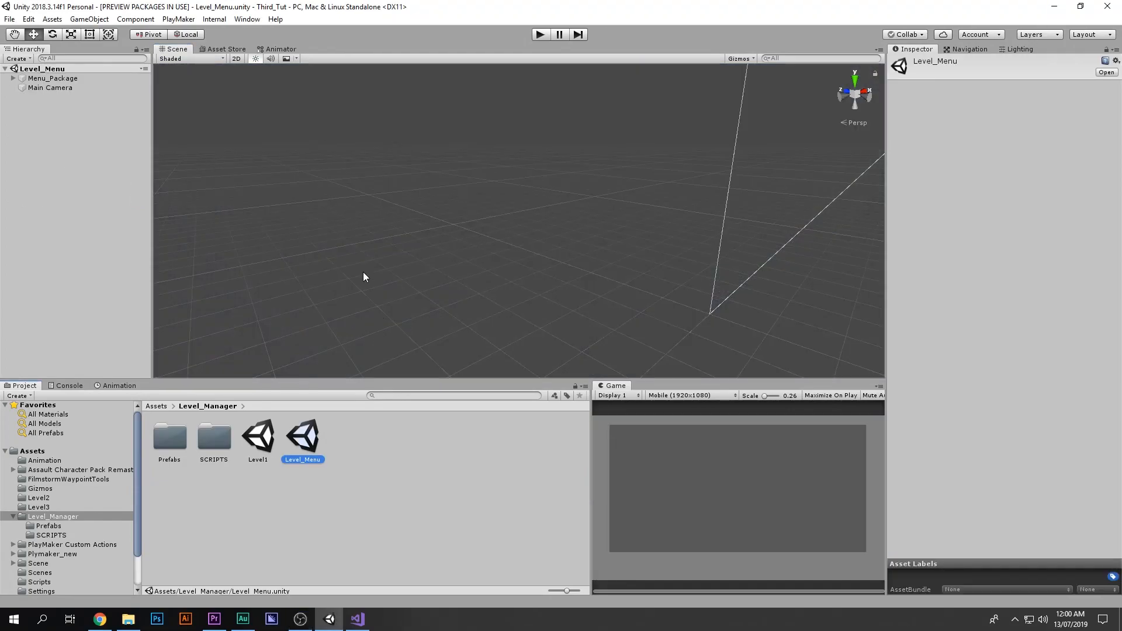
Step: Expand Menu_Package and Menu in the hierarchy and select the Level_manager object
{"action": "middle_click_drag", "start_coordinate": [643, 196], "coordinate": [263, 208]}
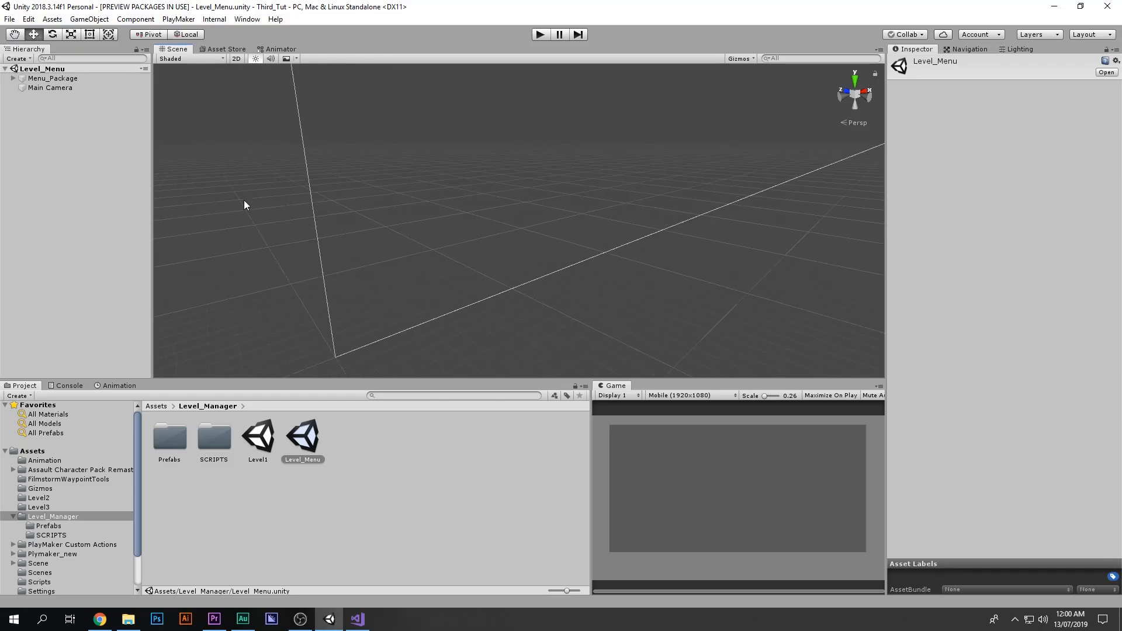
{"action": "left_click", "coordinate": [54, 79]}
{"action": "left_click", "coordinate": [35, 88]}
{"action": "left_click", "coordinate": [31, 81]}
{"action": "left_click", "coordinate": [13, 78]}
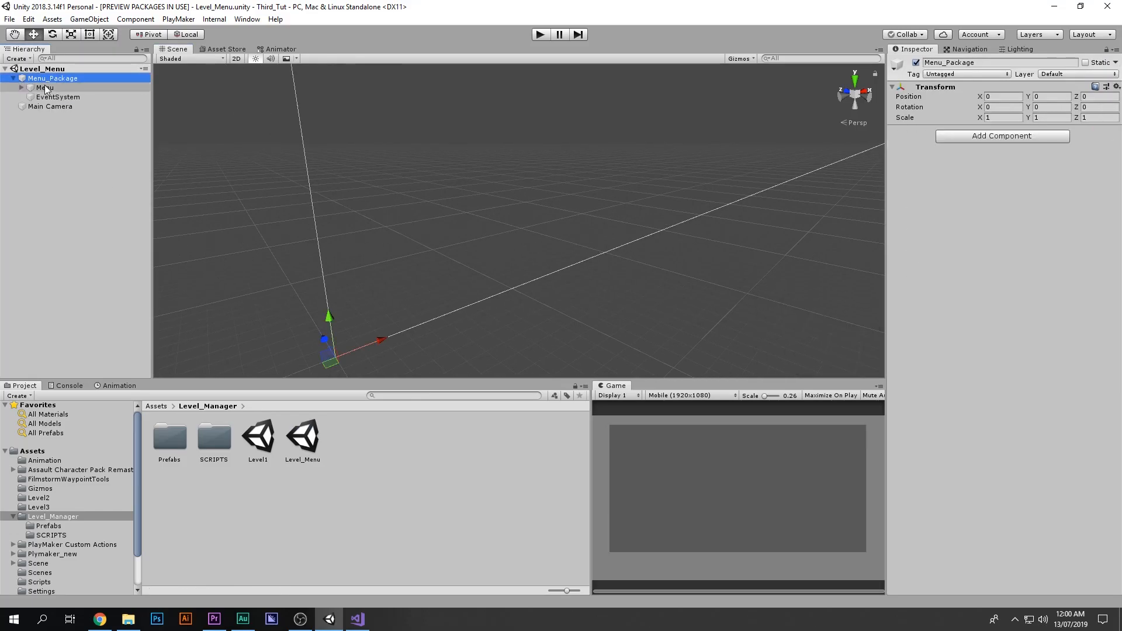
{"action": "left_click", "coordinate": [36, 87]}
{"action": "left_click", "coordinate": [24, 87]}
{"action": "left_click", "coordinate": [47, 98]}
{"action": "left_click", "coordinate": [65, 106]}
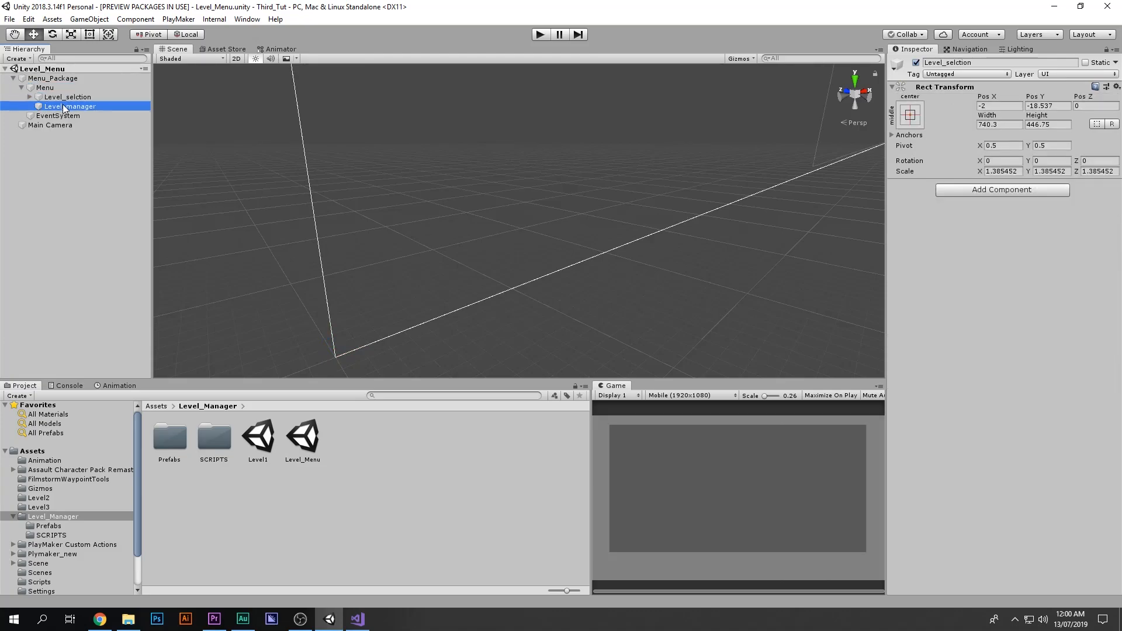
Step: Frame the Level_manager object in the scene from the back and preview the maximized game view
{"action": "key", "text": "f"}
{"action": "left_click", "coordinate": [866, 101]}
{"action": "scroll", "coordinate": [602, 216], "scroll_direction": "down", "scroll_amount": 10}
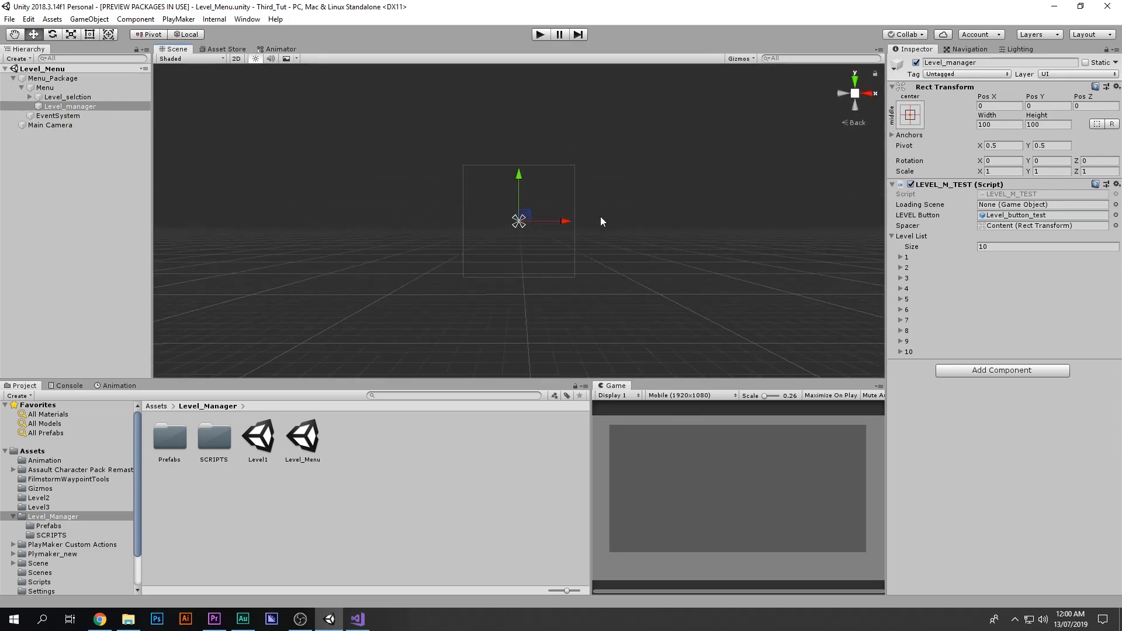
{"action": "middle_click_drag", "start_coordinate": [680, 220], "coordinate": [679, 222]}
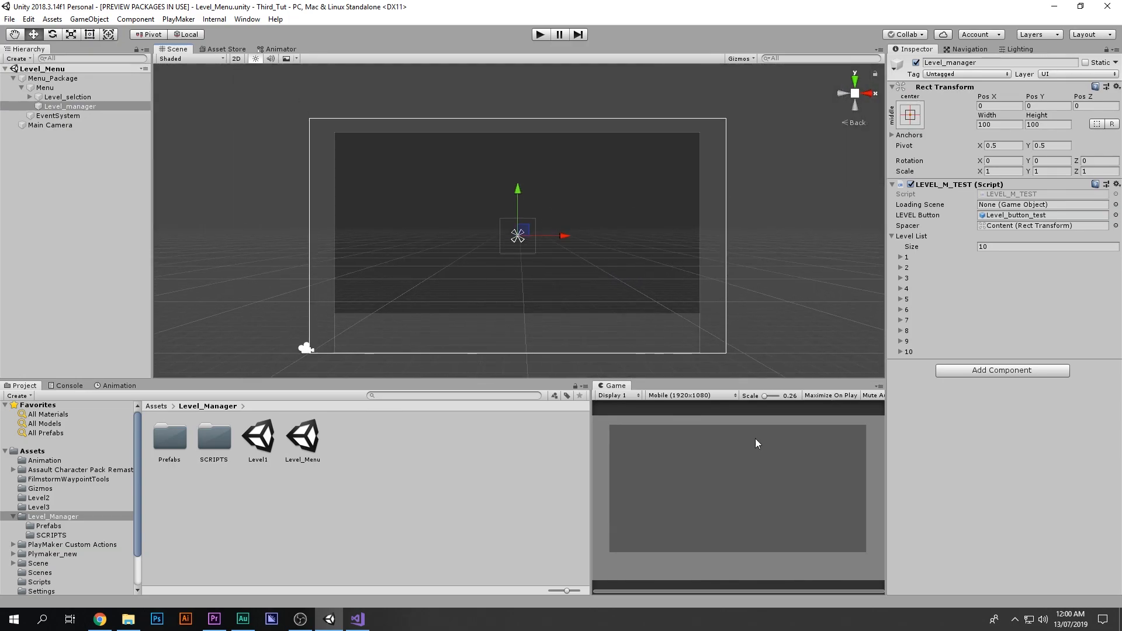
{"action": "key", "text": "shift+space"}
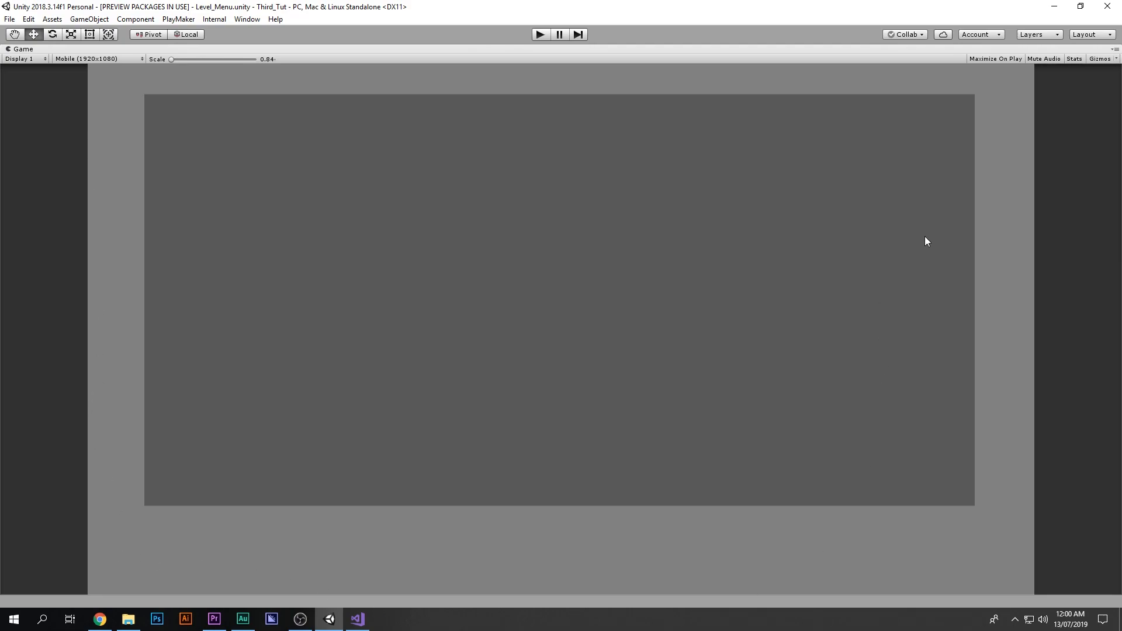
{"action": "key", "text": "shift+space"}
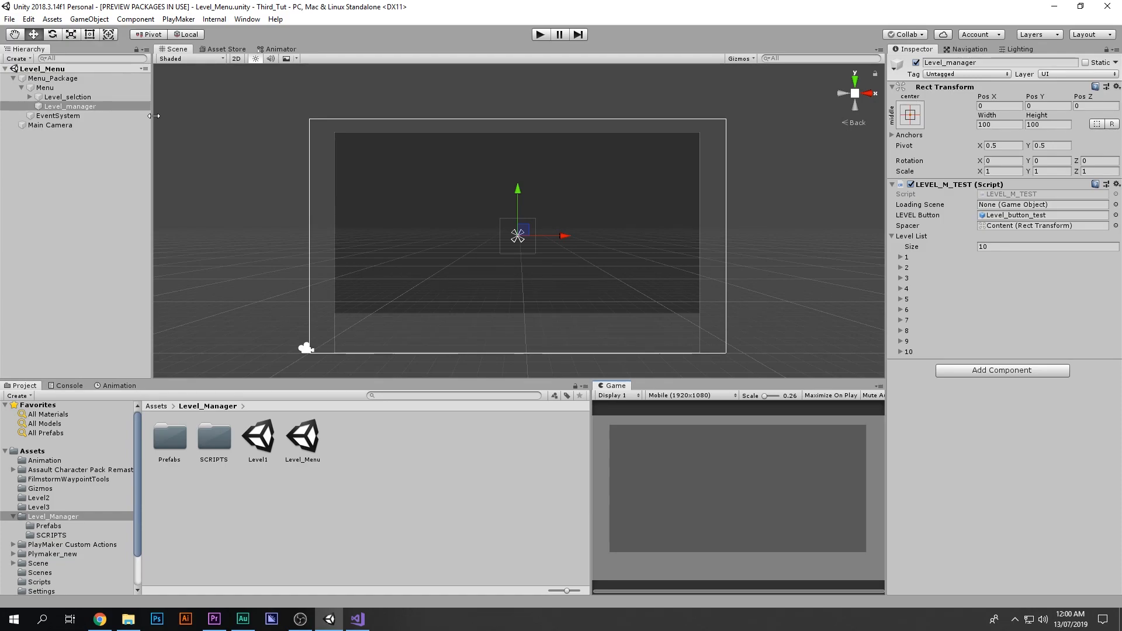
Step: Expand Level_selection down to Level_display, Scrol_rect, Viewport and Content, inspecting each, then reselect Level_manager
{"action": "left_click", "coordinate": [69, 98]}
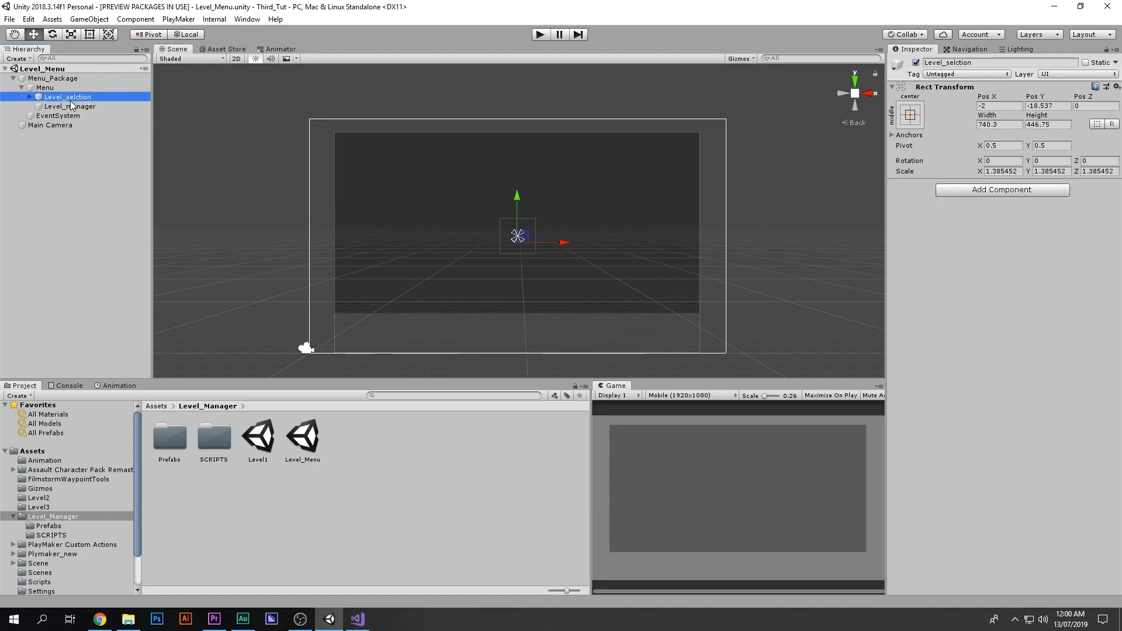
{"action": "left_click", "coordinate": [29, 97]}
{"action": "left_click", "coordinate": [75, 107]}
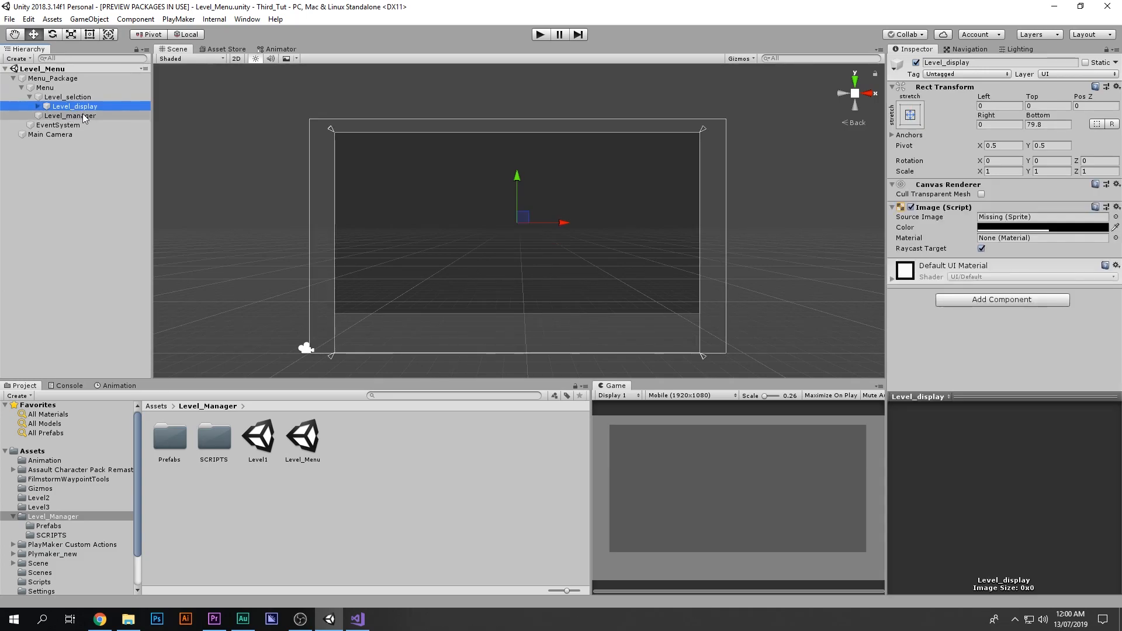
{"action": "key", "text": "Right"}
{"action": "key", "text": "Down"}
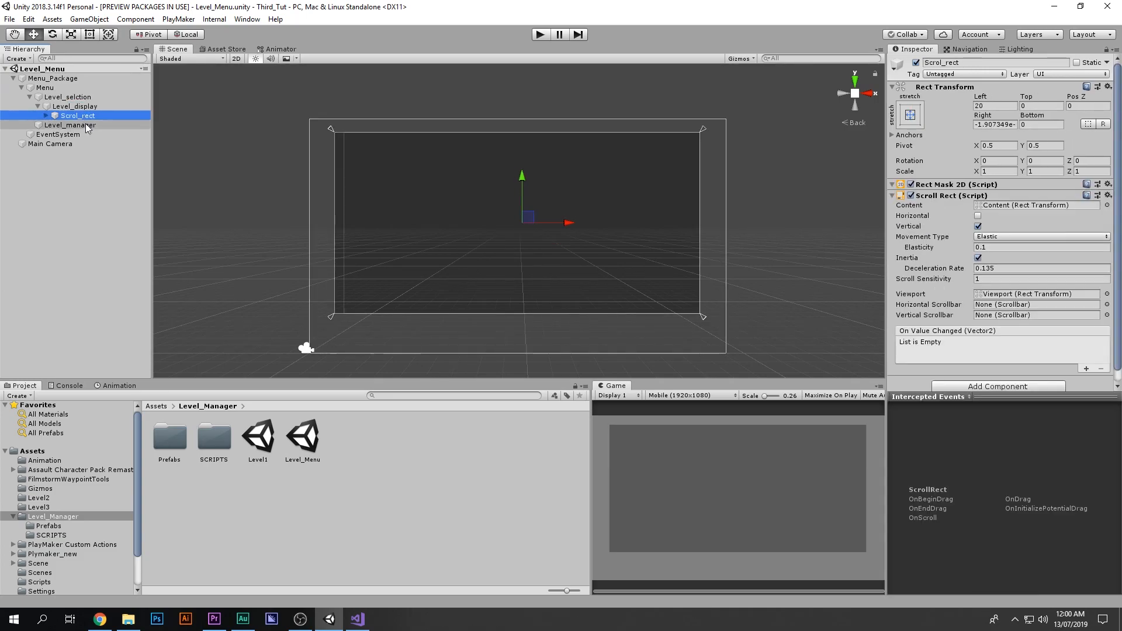
{"action": "key", "text": "Right"}
{"action": "key", "text": "Down"}
{"action": "key", "text": "Right"}
{"action": "left_click", "coordinate": [88, 134]}
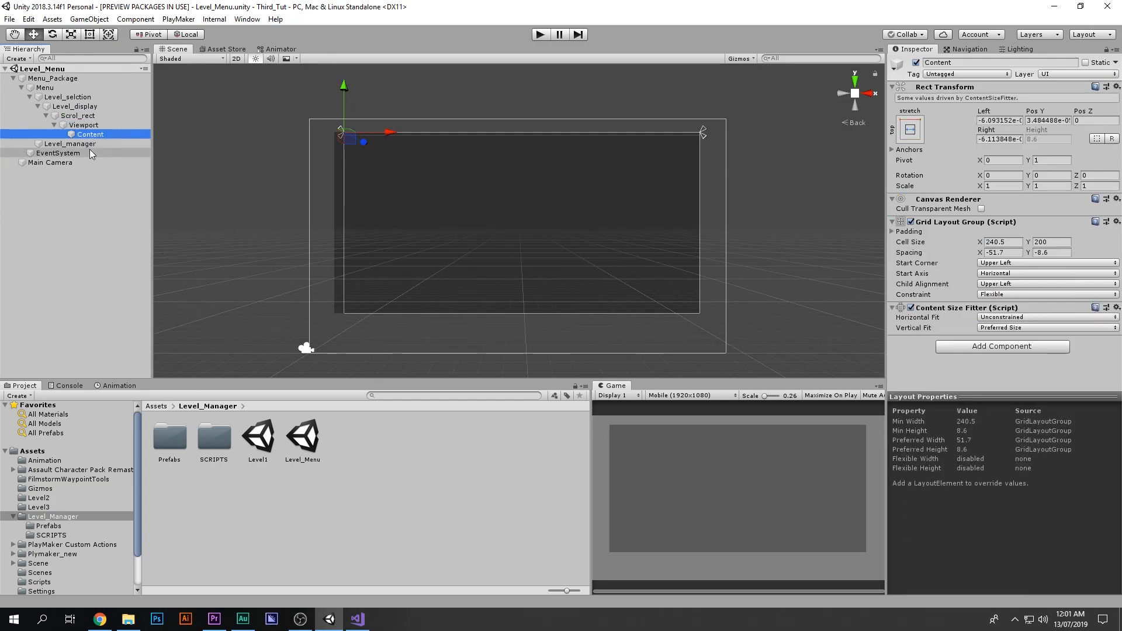
{"action": "left_click", "coordinate": [86, 145]}
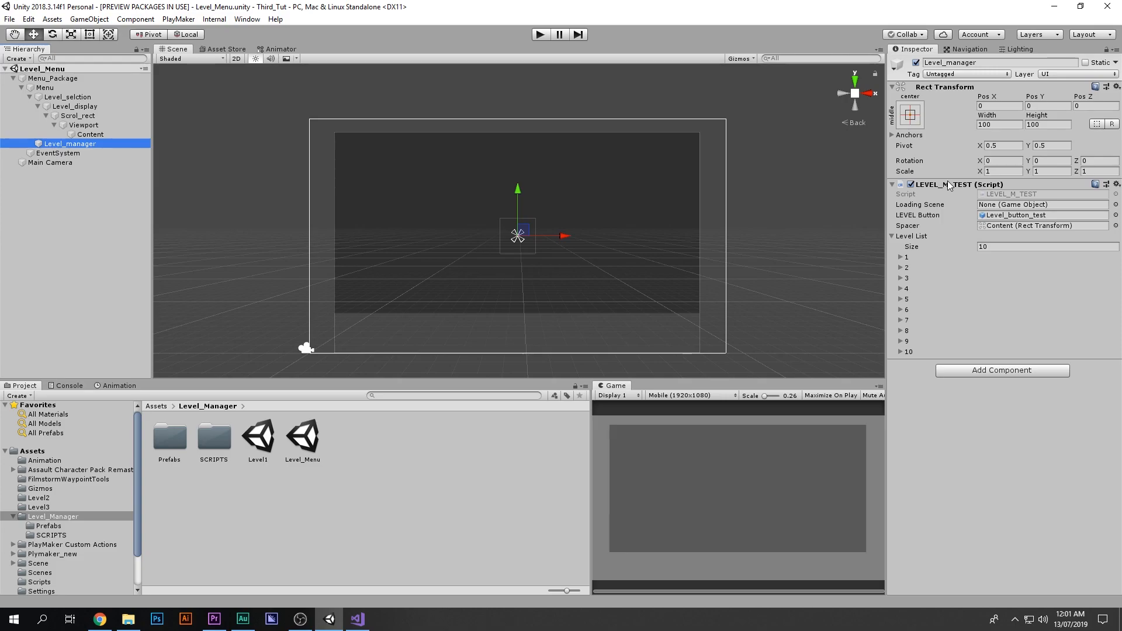
Step: Play the scene to preview the generated level buttons, then stop playback
{"action": "left_click", "coordinate": [541, 35]}
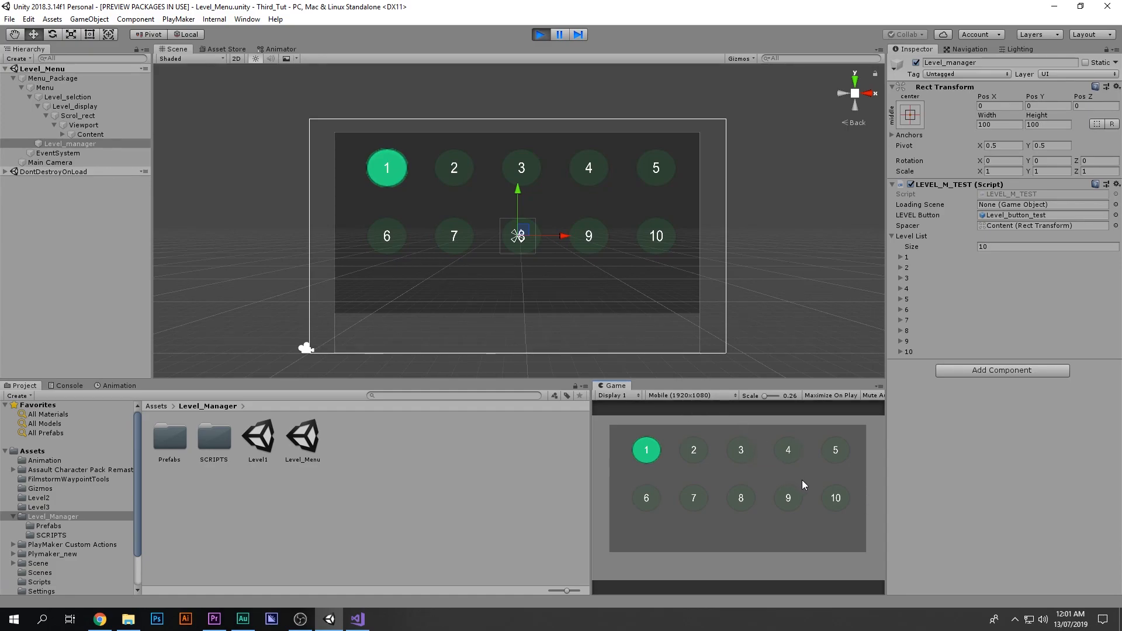
{"action": "left_click", "coordinate": [995, 248]}
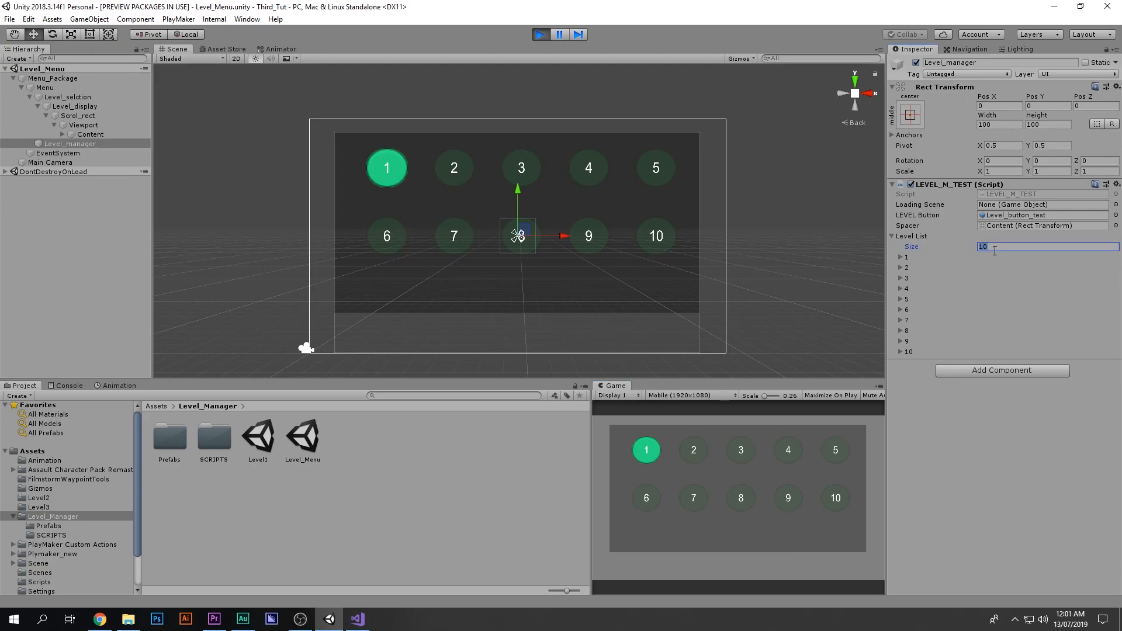
{"action": "left_click", "coordinate": [540, 36]}
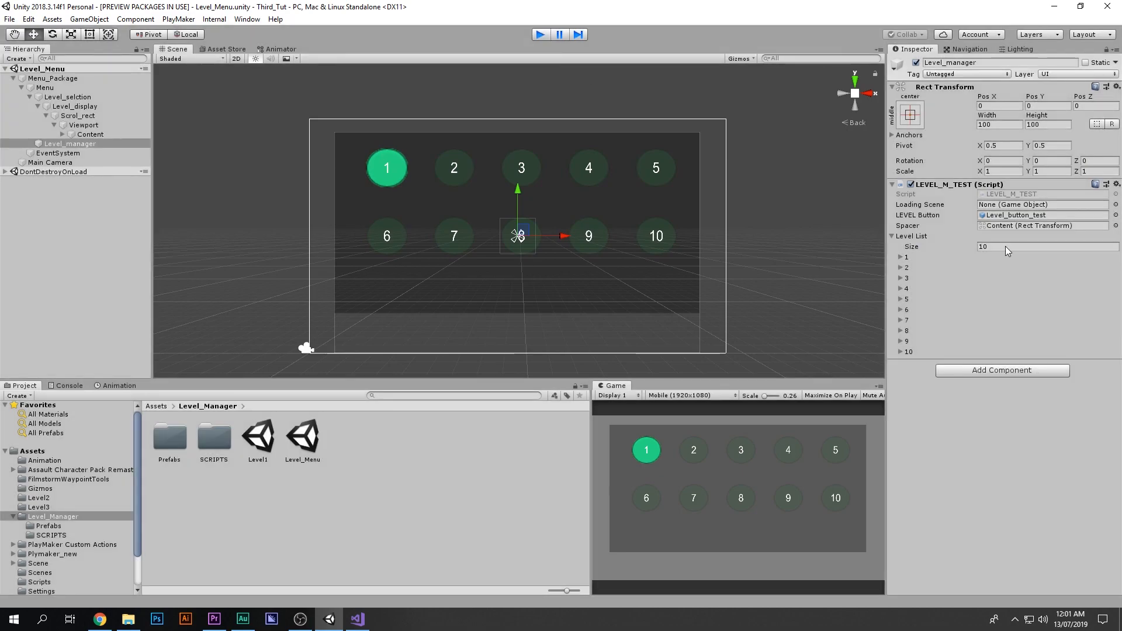
Step: Set the Level List size on the LEVEL_M_TEST component to 100
{"action": "left_click", "coordinate": [1005, 247]}
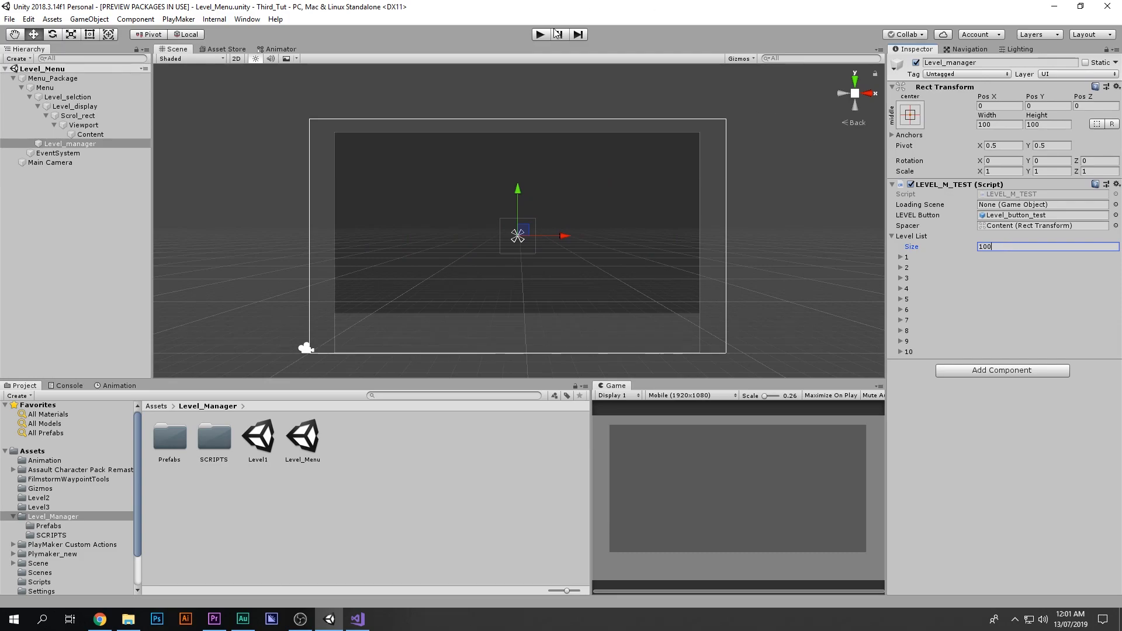
{"action": "key", "text": "Return"}
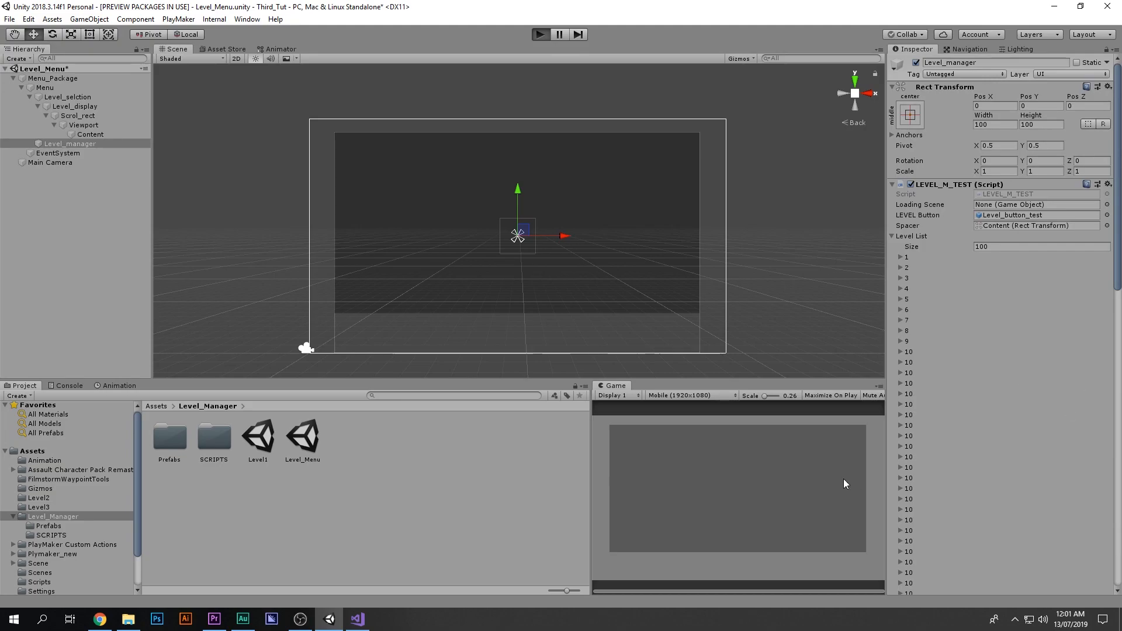
Step: Play the scene and scroll through the level buttons in the game view
{"action": "key", "text": "ctrl+p"}
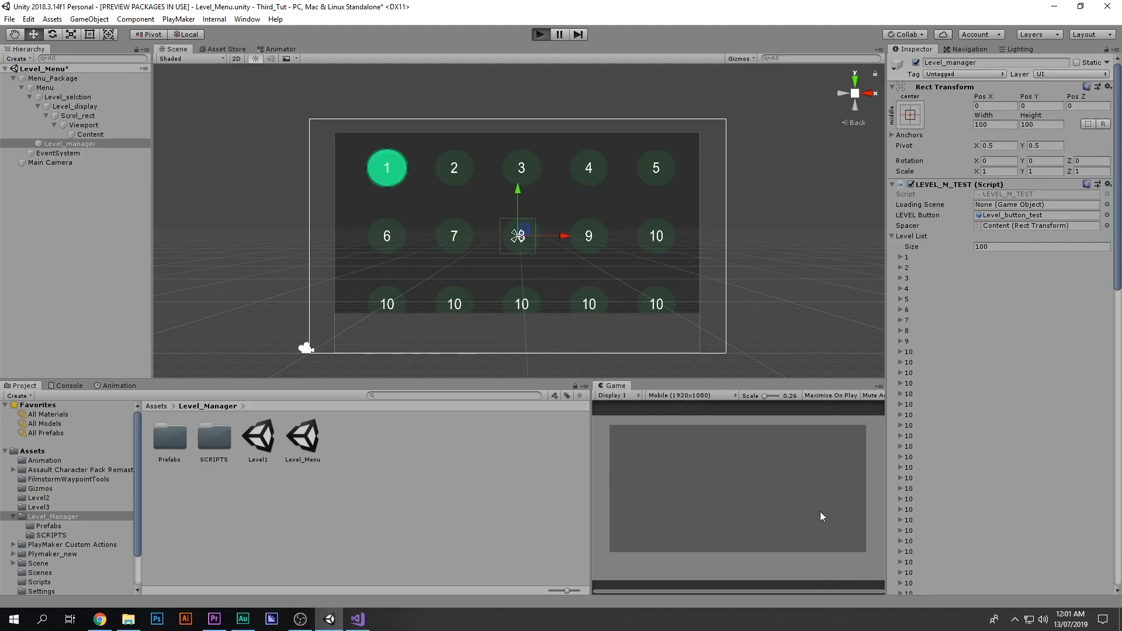
{"action": "scroll", "coordinate": [836, 546], "scroll_direction": "down", "scroll_amount": 5}
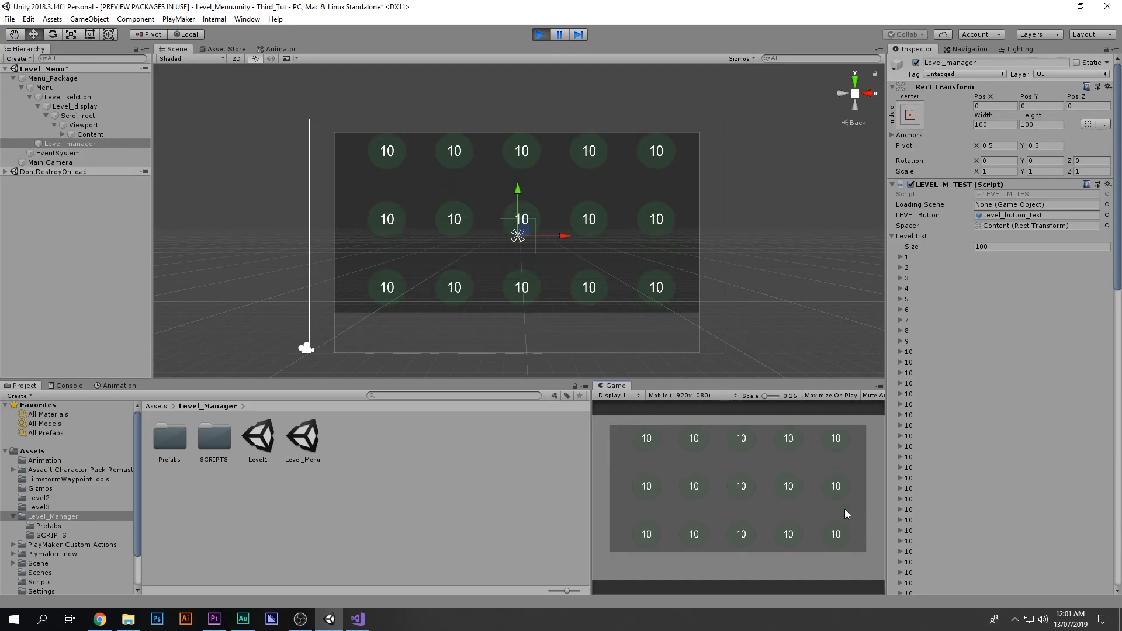
{"action": "scroll", "coordinate": [829, 497], "scroll_direction": "down", "scroll_amount": 3}
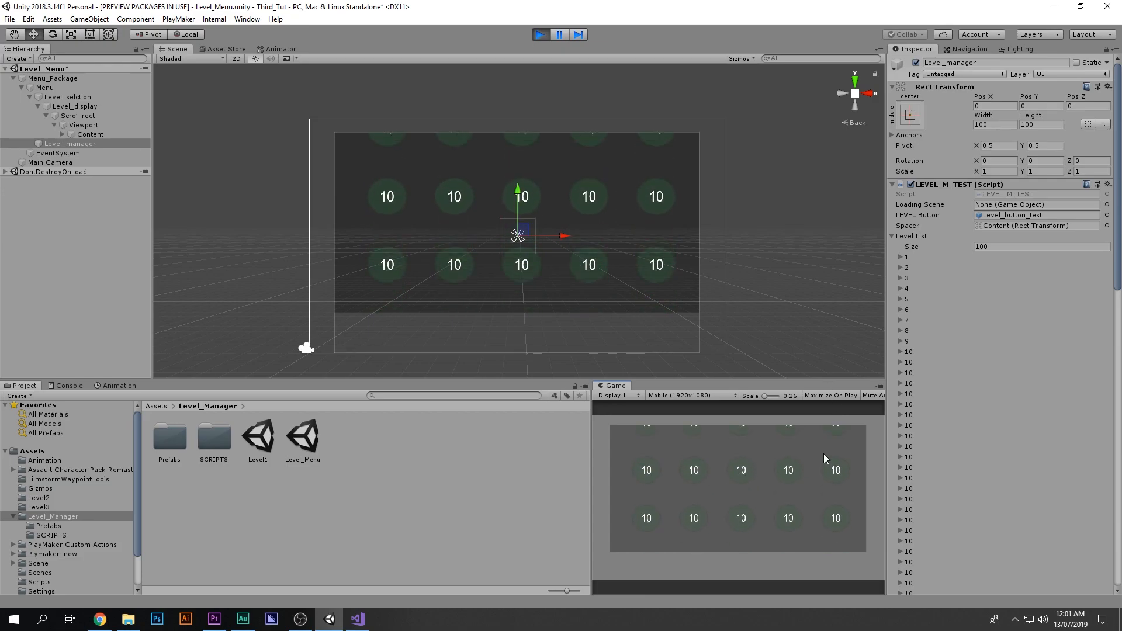
{"action": "left_click_drag", "start_coordinate": [832, 520], "coordinate": [829, 590]}
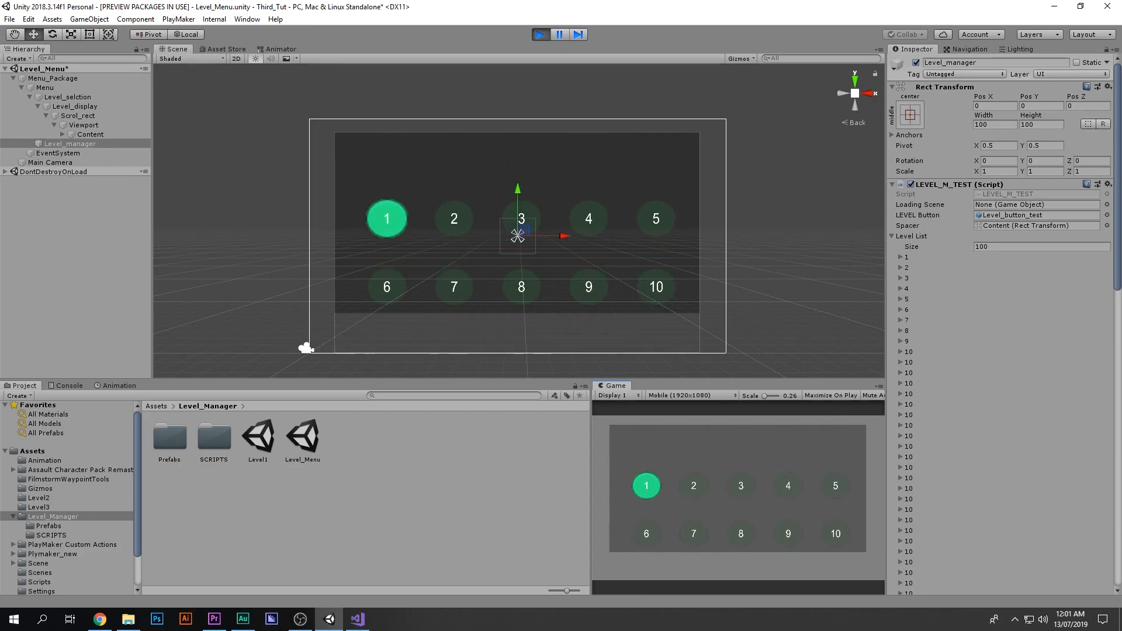
{"action": "left_click_drag", "start_coordinate": [816, 439], "coordinate": [864, 218]}
{"action": "left_click_drag", "start_coordinate": [841, 517], "coordinate": [861, 341]}
{"action": "left_click_drag", "start_coordinate": [844, 467], "coordinate": [839, 616]}
{"action": "left_click_drag", "start_coordinate": [797, 497], "coordinate": [803, 621]}
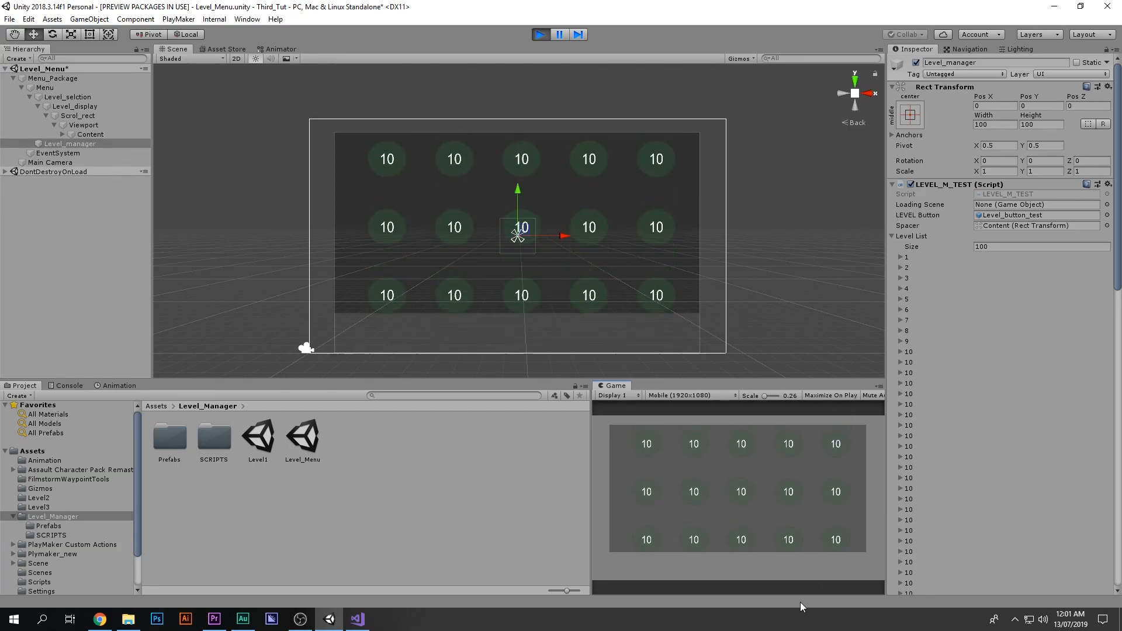
{"action": "left_click_drag", "start_coordinate": [787, 470], "coordinate": [793, 625]}
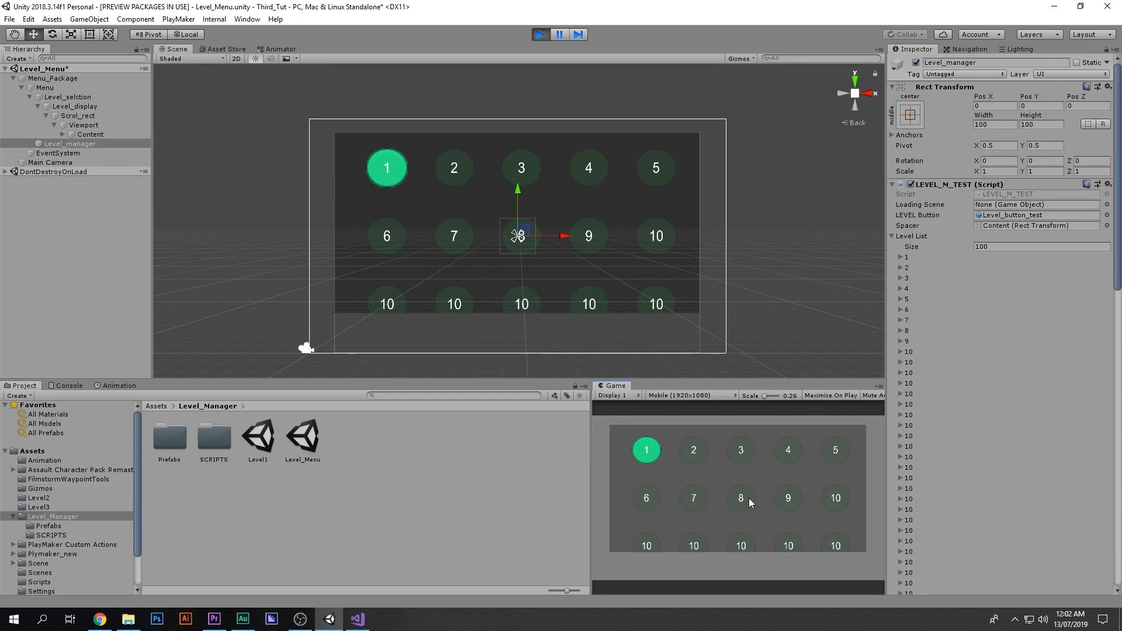
{"action": "left_click_drag", "start_coordinate": [829, 499], "coordinate": [837, 456]}
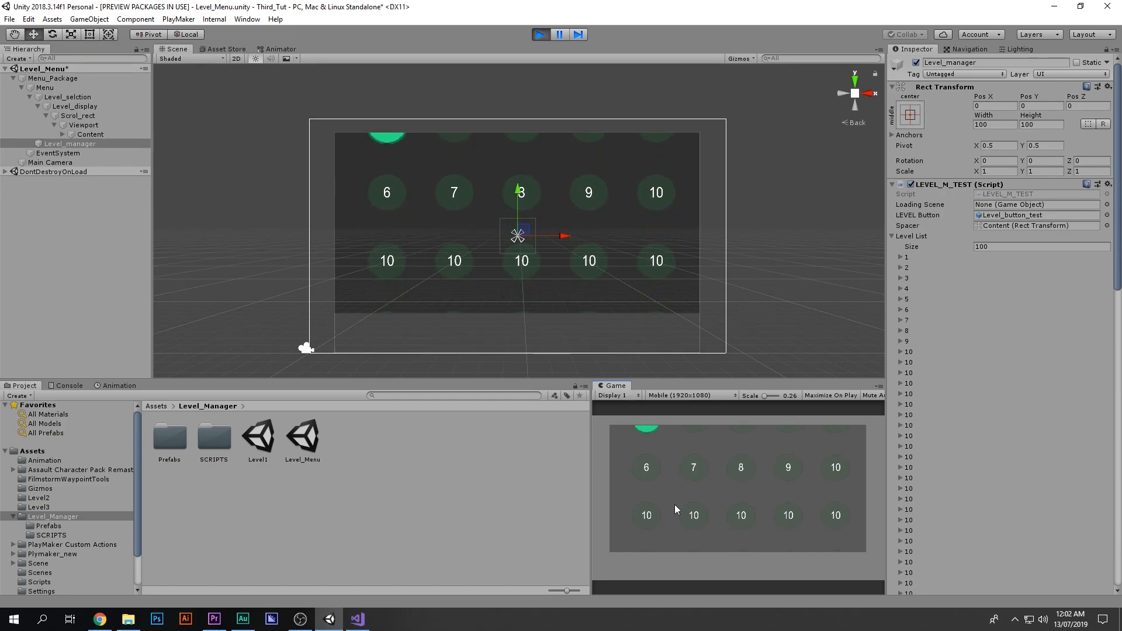
{"action": "left_click_drag", "start_coordinate": [649, 518], "coordinate": [646, 493]}
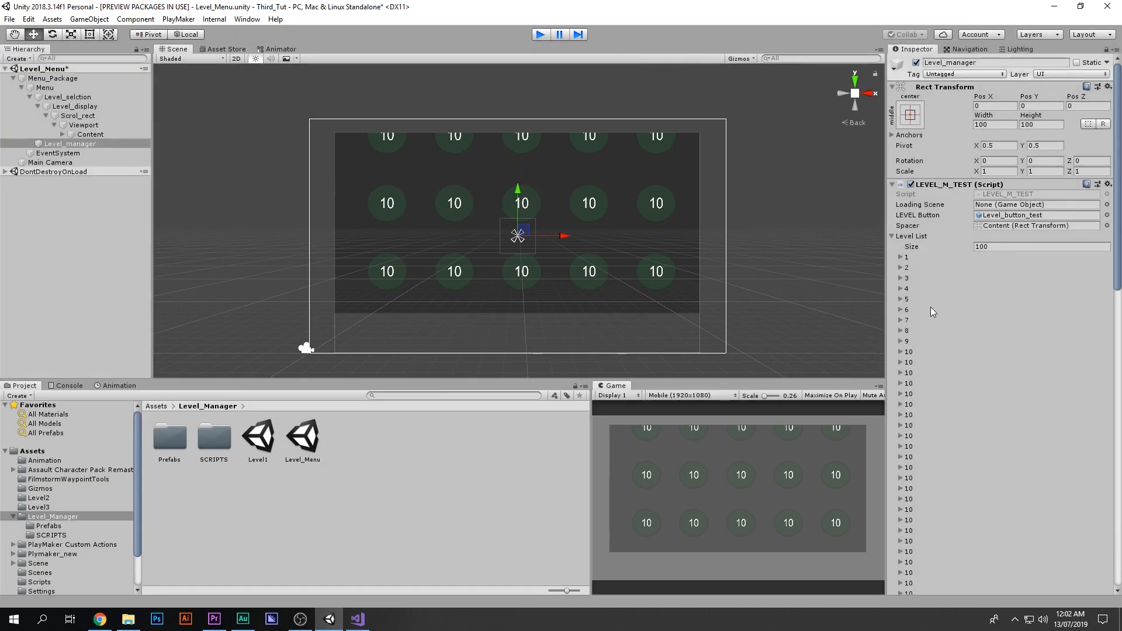
Step: Stop playback and expand the tenth Level List entry to inspect its fields
{"action": "key", "text": "ctrl+p"}
{"action": "left_click", "coordinate": [908, 353]}
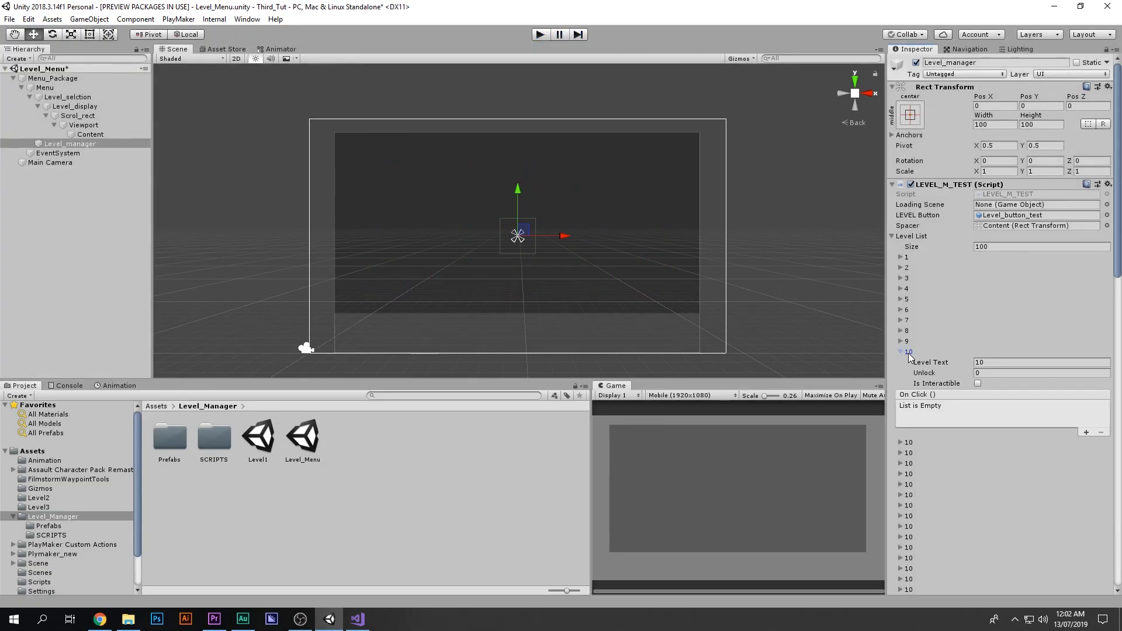
Step: Set the Level Text of Level List entries 11, 12 and 13 to 11, 12 and 13
{"action": "left_click", "coordinate": [908, 352]}
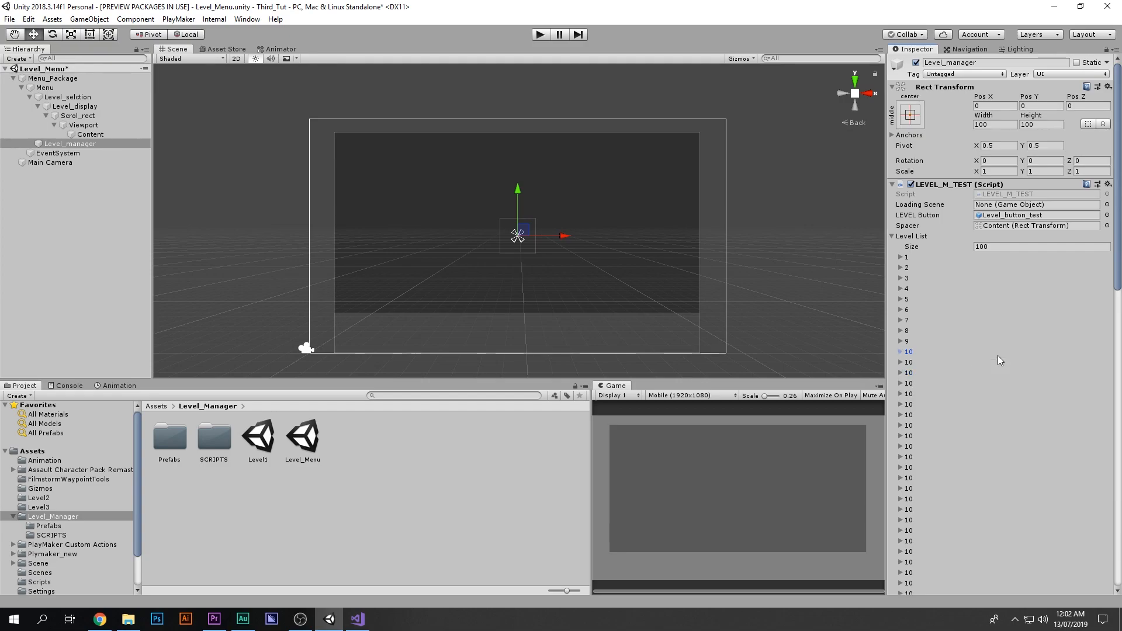
{"action": "left_click", "coordinate": [909, 362]}
{"action": "left_click", "coordinate": [910, 373]}
{"action": "type", "text": "11"}
{"action": "left_click", "coordinate": [923, 363]}
{"action": "left_click", "coordinate": [924, 373]}
{"action": "left_click", "coordinate": [1019, 383]}
{"action": "key", "text": "BackSpace"}
{"action": "type", "text": "2"}
{"action": "left_click", "coordinate": [938, 373]}
{"action": "left_click", "coordinate": [938, 384]}
{"action": "left_click", "coordinate": [1009, 394]}
{"action": "key", "text": "BackSpace"}
{"action": "type", "text": "3"}
Step: Set the Level Text of Level List entries 14 and 15 to 14 and 15
{"action": "left_click", "coordinate": [919, 383]}
{"action": "left_click", "coordinate": [918, 394]}
{"action": "left_click", "coordinate": [935, 405]}
{"action": "key", "text": "BackSpace"}
{"action": "type", "text": "4"}
{"action": "left_click", "coordinate": [906, 393]}
{"action": "left_click", "coordinate": [906, 404]}
{"action": "left_click", "coordinate": [988, 415]}
{"action": "key", "text": "BackSpace"}
{"action": "type", "text": "5"}
Step: Play the scene, scroll through the level buttons while checking entry 15, then stop playback
{"action": "left_click", "coordinate": [541, 35]}
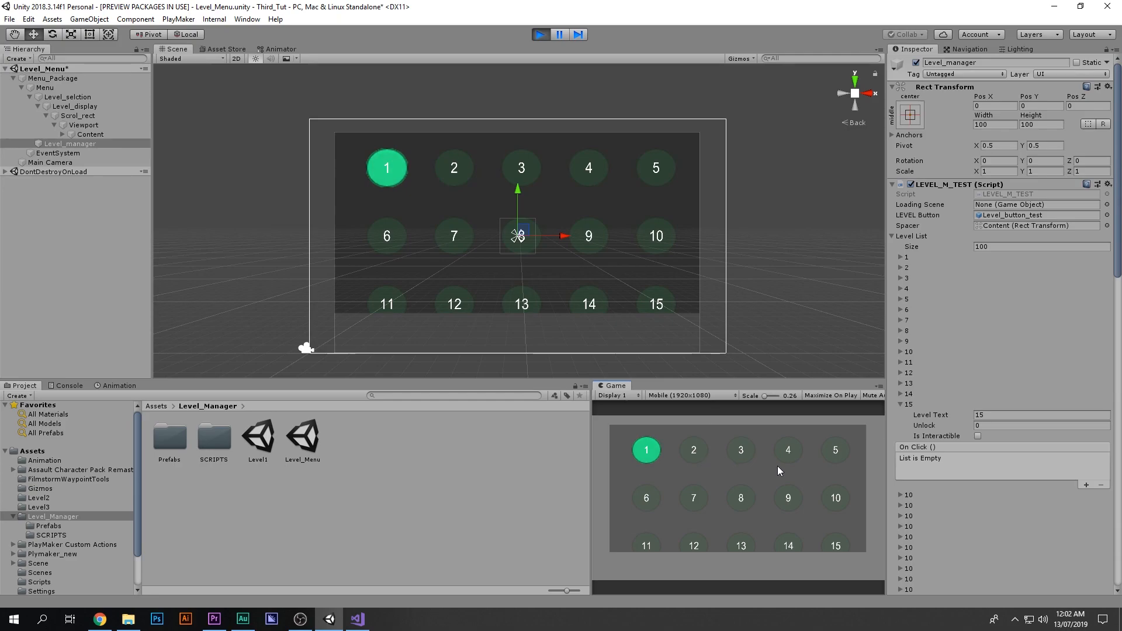
{"action": "scroll", "coordinate": [815, 503], "scroll_direction": "down", "scroll_amount": 5}
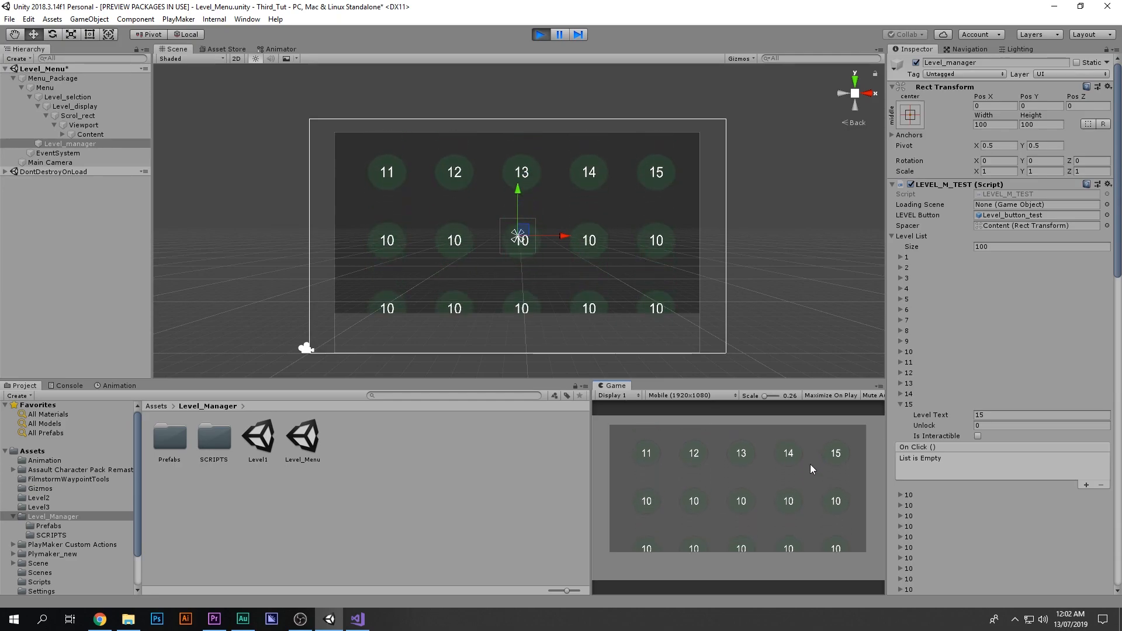
{"action": "left_click", "coordinate": [901, 405]}
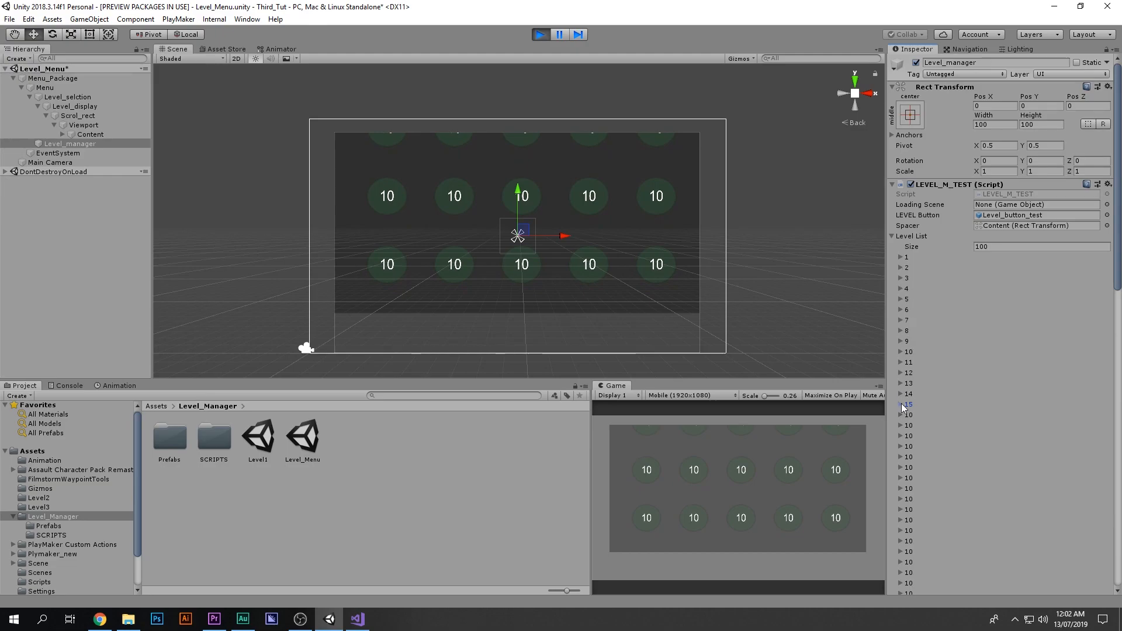
{"action": "left_click", "coordinate": [906, 405]}
{"action": "left_click", "coordinate": [983, 414]}
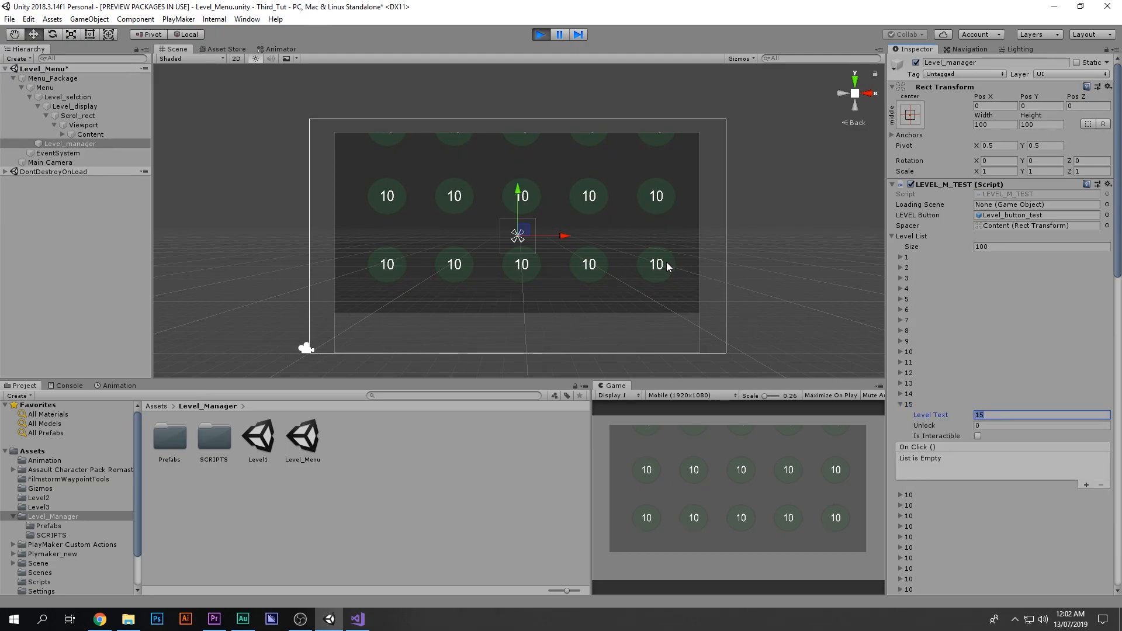
{"action": "left_click_drag", "start_coordinate": [789, 505], "coordinate": [797, 570]}
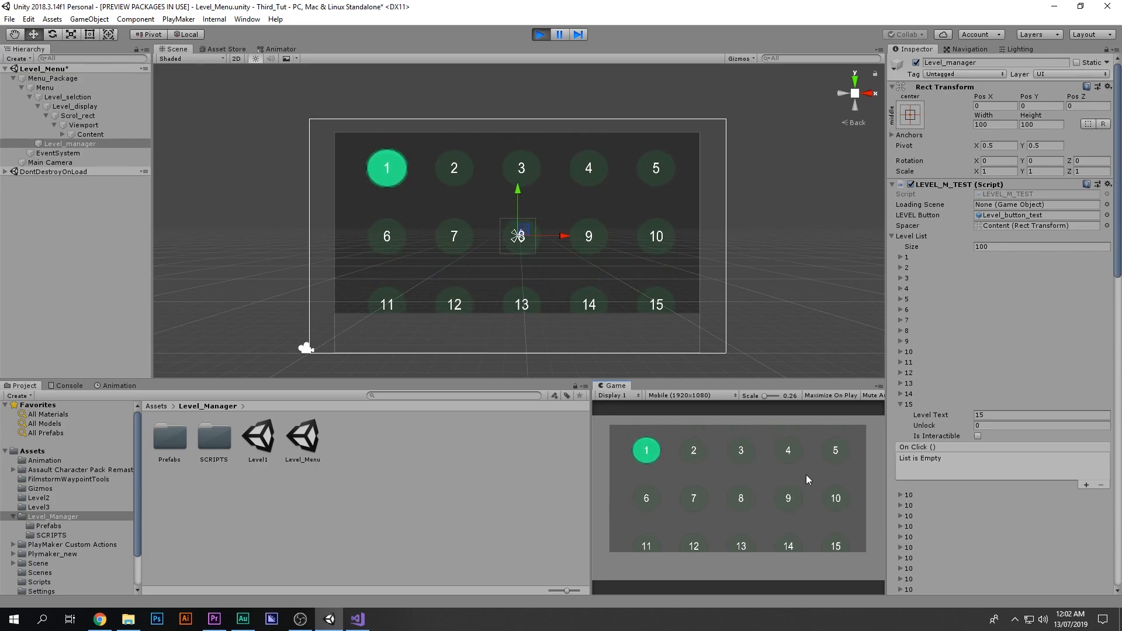
{"action": "left_click_drag", "start_coordinate": [837, 491], "coordinate": [838, 439]}
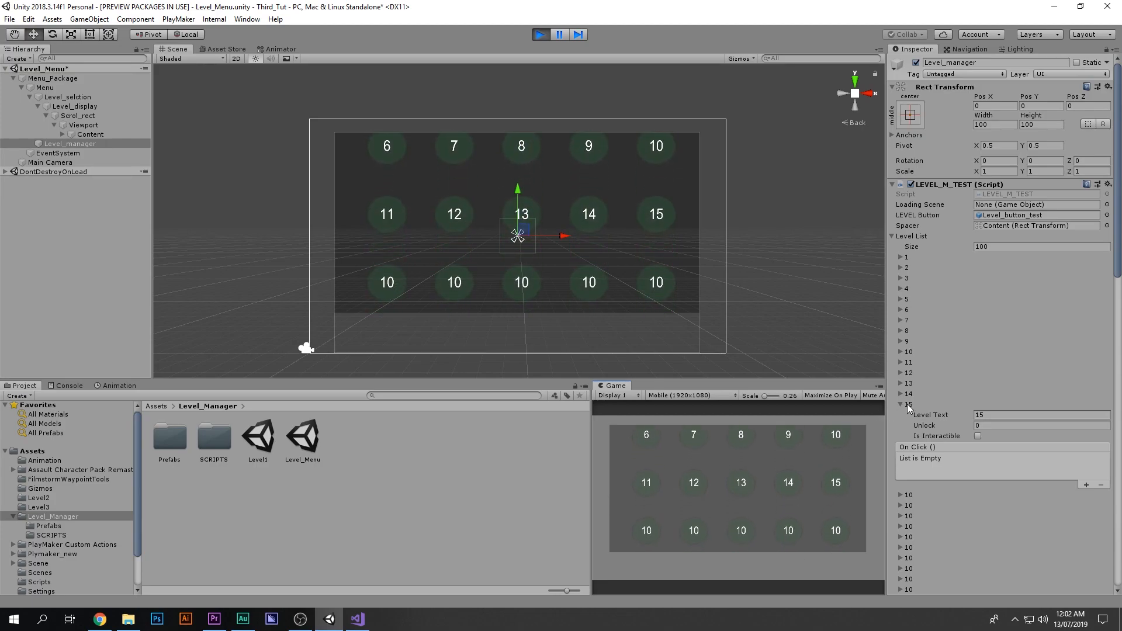
{"action": "left_click", "coordinate": [917, 415]}
{"action": "left_click", "coordinate": [901, 405]}
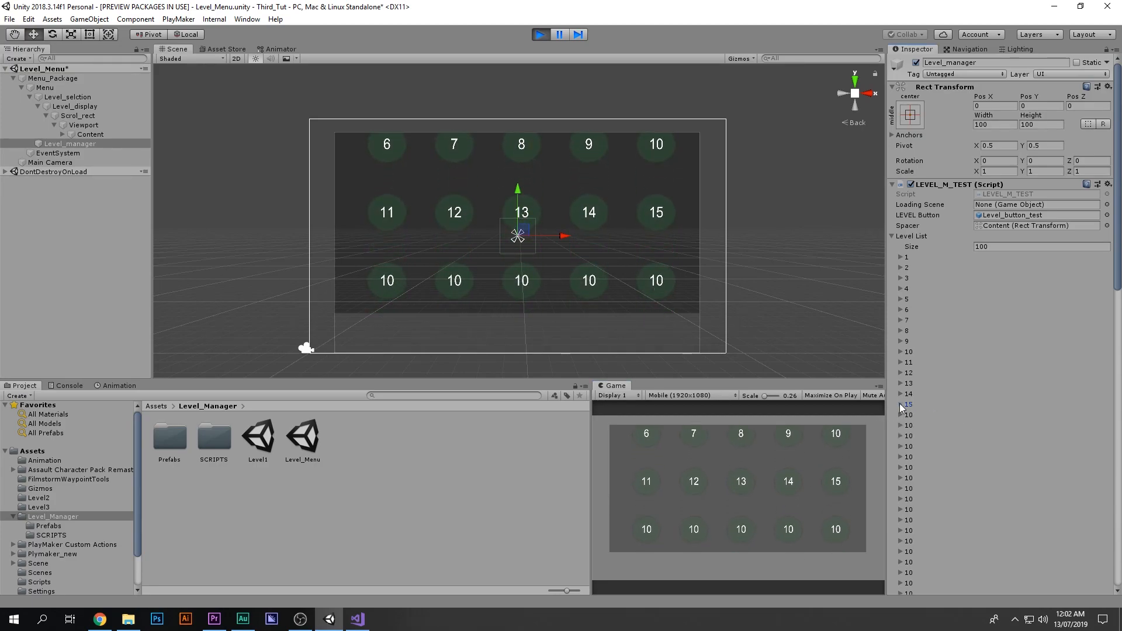
{"action": "left_click", "coordinate": [541, 35]}
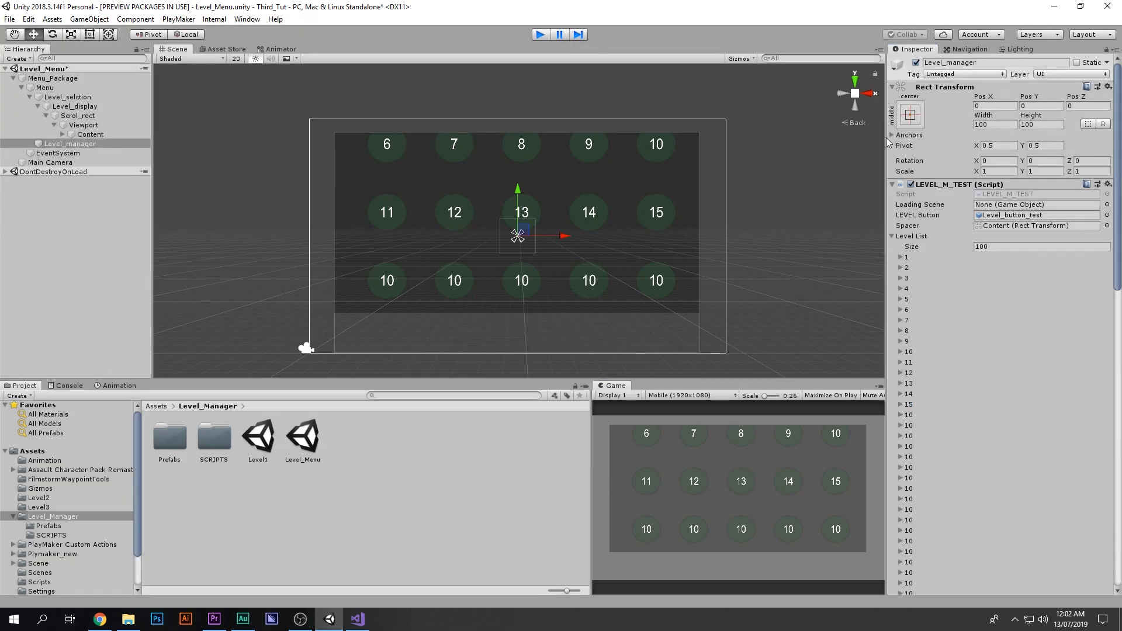
Step: Set the Level List size on the LEVEL_M_TEST component to 15
{"action": "left_click", "coordinate": [993, 246]}
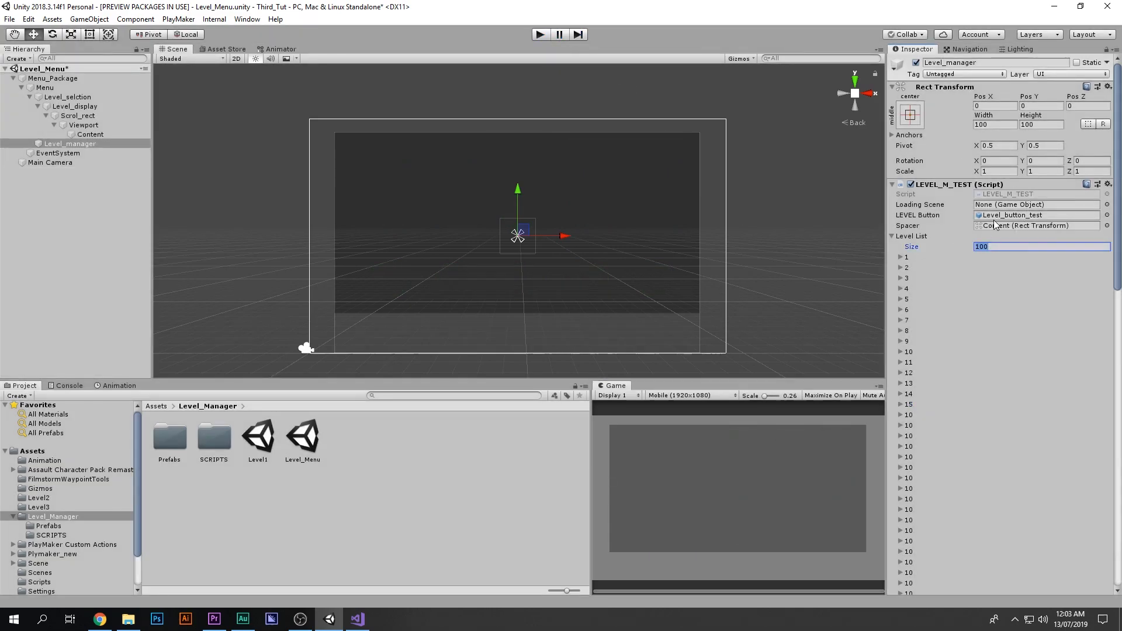
{"action": "type", "text": "15"}
{"action": "key", "text": "Return"}
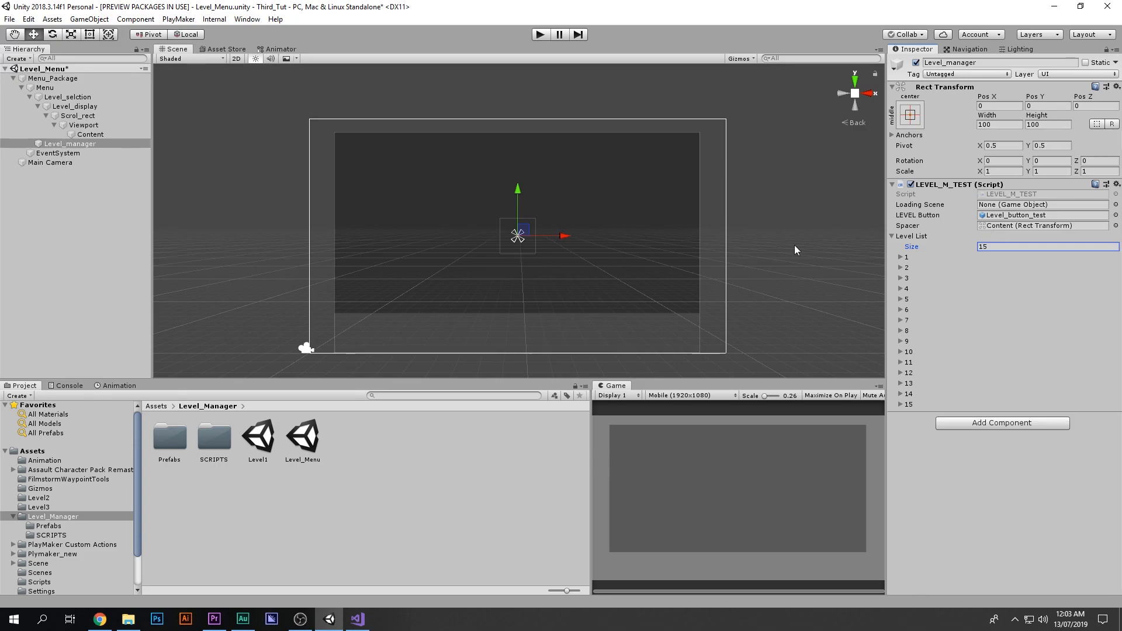
Step: Play the scene and scroll the level buttons in the game view, then stop playback
{"action": "left_click", "coordinate": [540, 35]}
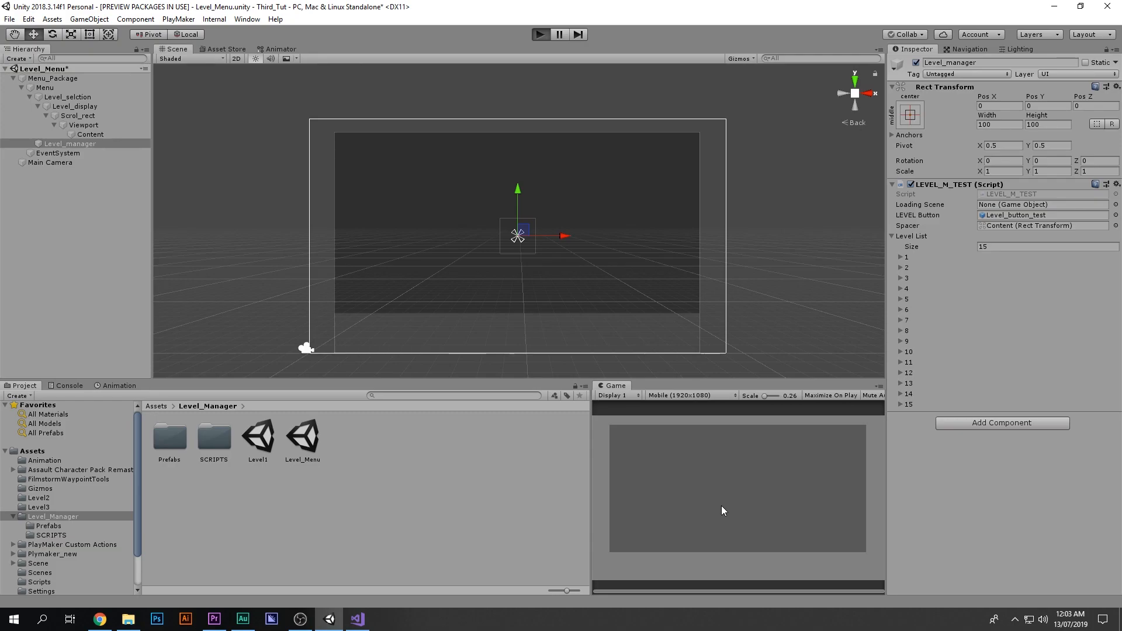
{"action": "left_click_drag", "start_coordinate": [762, 447], "coordinate": [723, 522]}
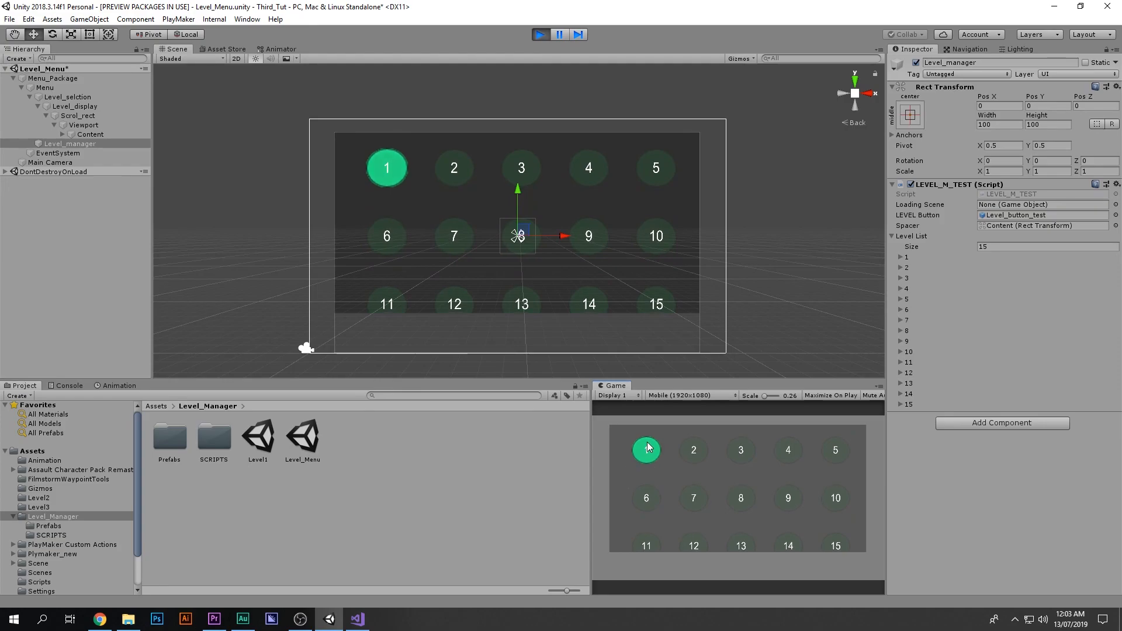
{"action": "left_click_drag", "start_coordinate": [678, 454], "coordinate": [688, 526]}
{"action": "left_click_drag", "start_coordinate": [686, 451], "coordinate": [748, 502]}
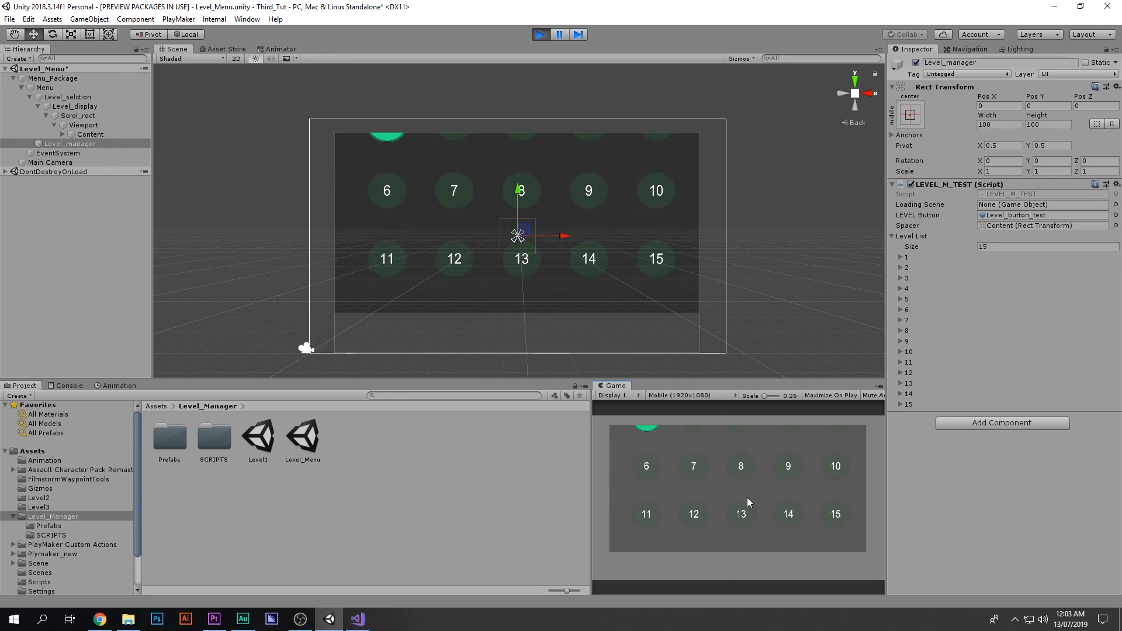
{"action": "left_click", "coordinate": [540, 35]}
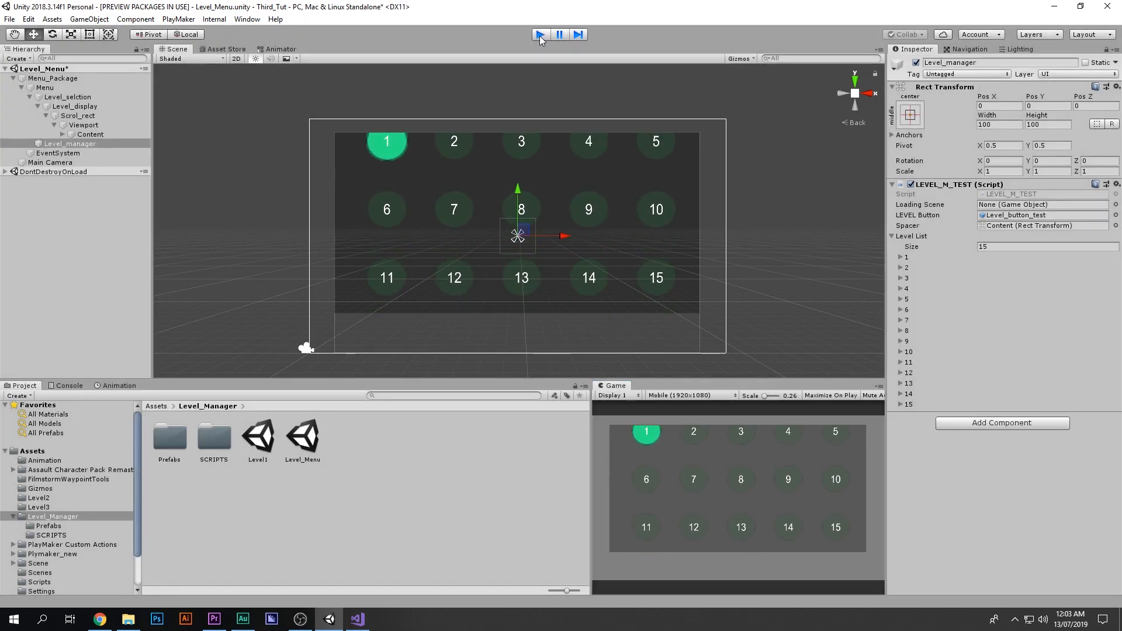
Step: Play the scene and examine the generated Level_button_test clones under Content, then stop playback
{"action": "left_click", "coordinate": [83, 134]}
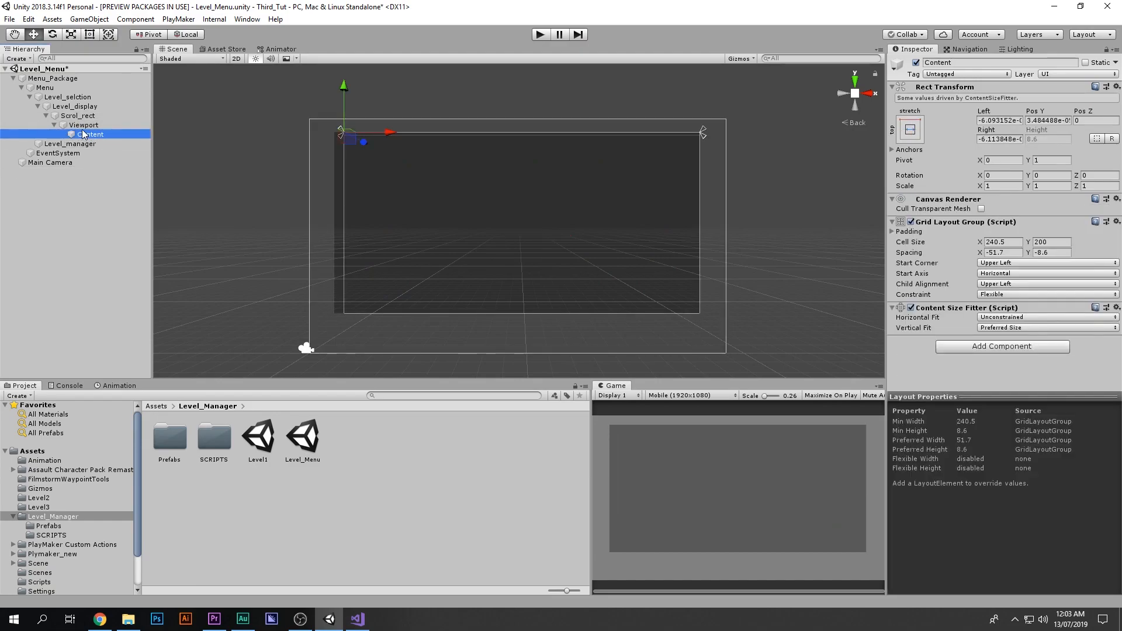
{"action": "left_click", "coordinate": [540, 35]}
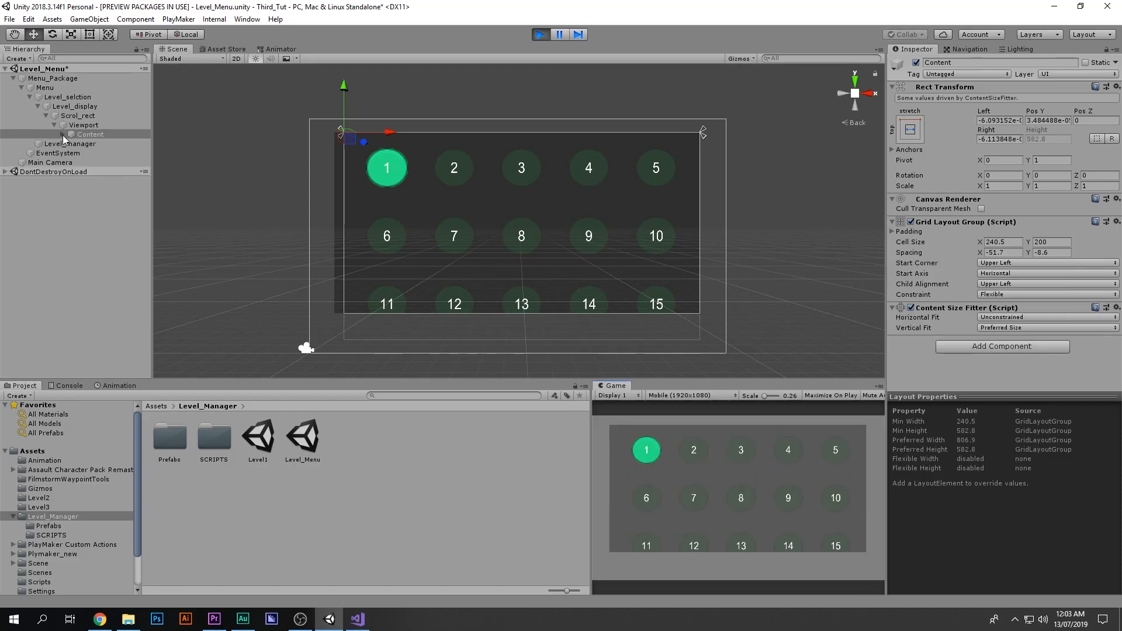
{"action": "left_click", "coordinate": [62, 135]}
{"action": "left_click", "coordinate": [82, 141]}
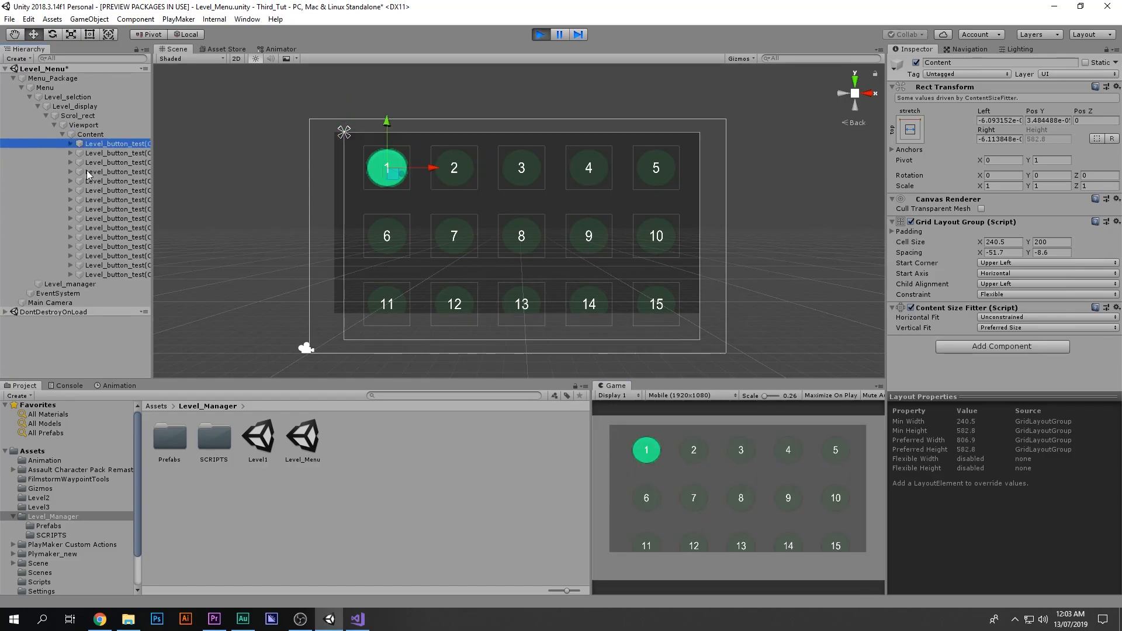
{"action": "left_click", "coordinate": [119, 275], "text": "shift"}
{"action": "mouse_move", "coordinate": [152, 257]}
{"action": "left_mouse_down"}
{"action": "mouse_move", "coordinate": [239, 260]}
{"action": "mouse_move", "coordinate": [185, 262]}
{"action": "left_mouse_up"}
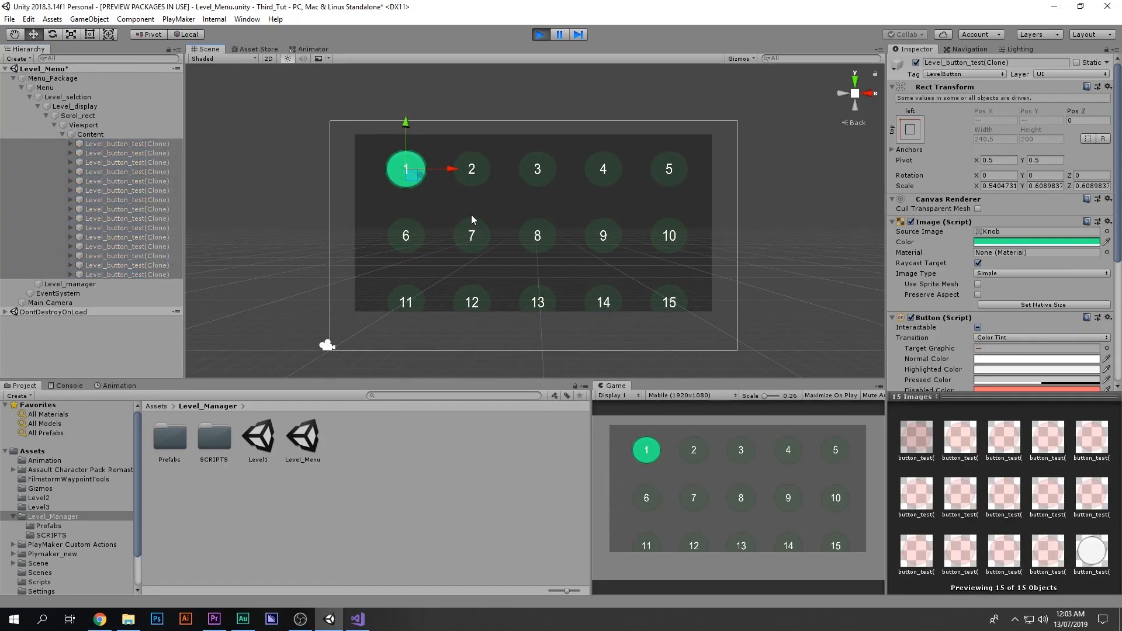
{"action": "left_click", "coordinate": [153, 136]}
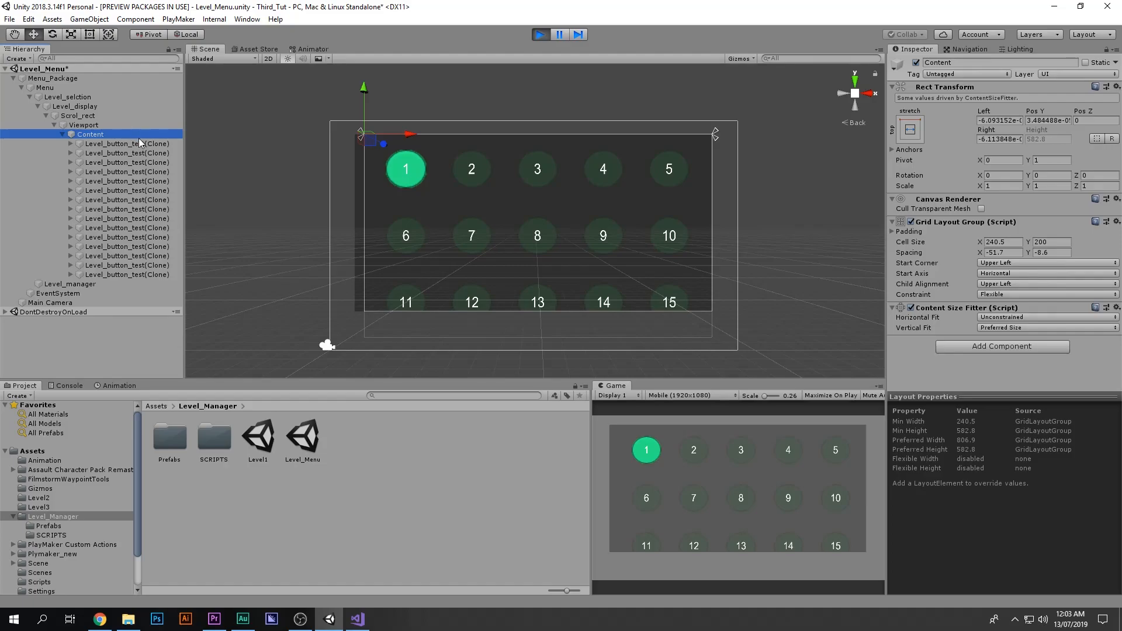
{"action": "left_click", "coordinate": [118, 283]}
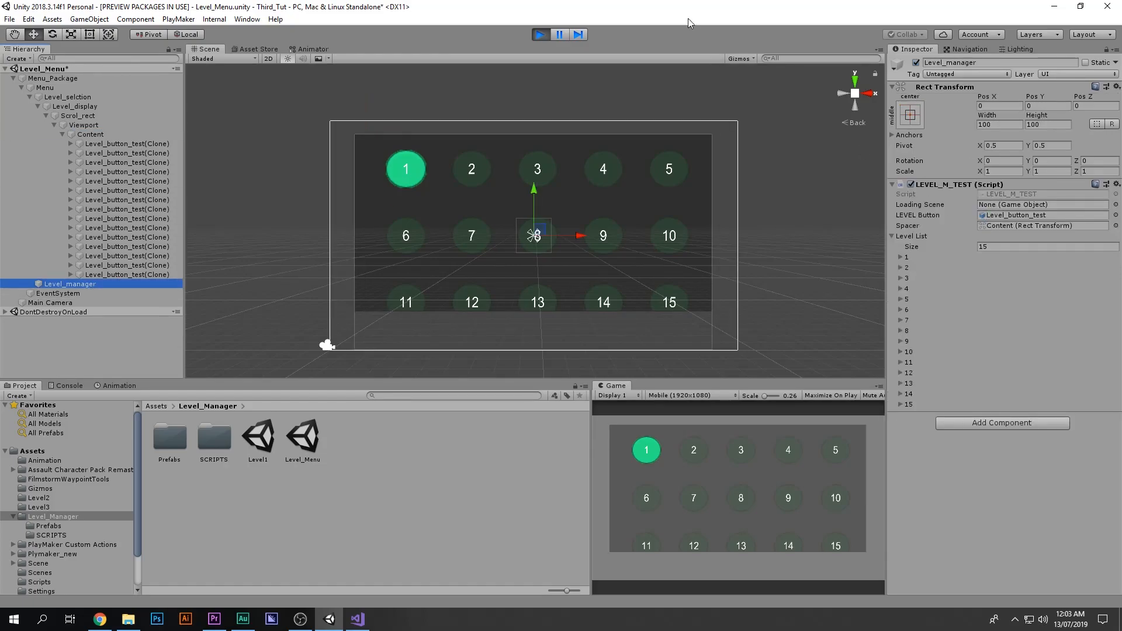
{"action": "left_click", "coordinate": [541, 35]}
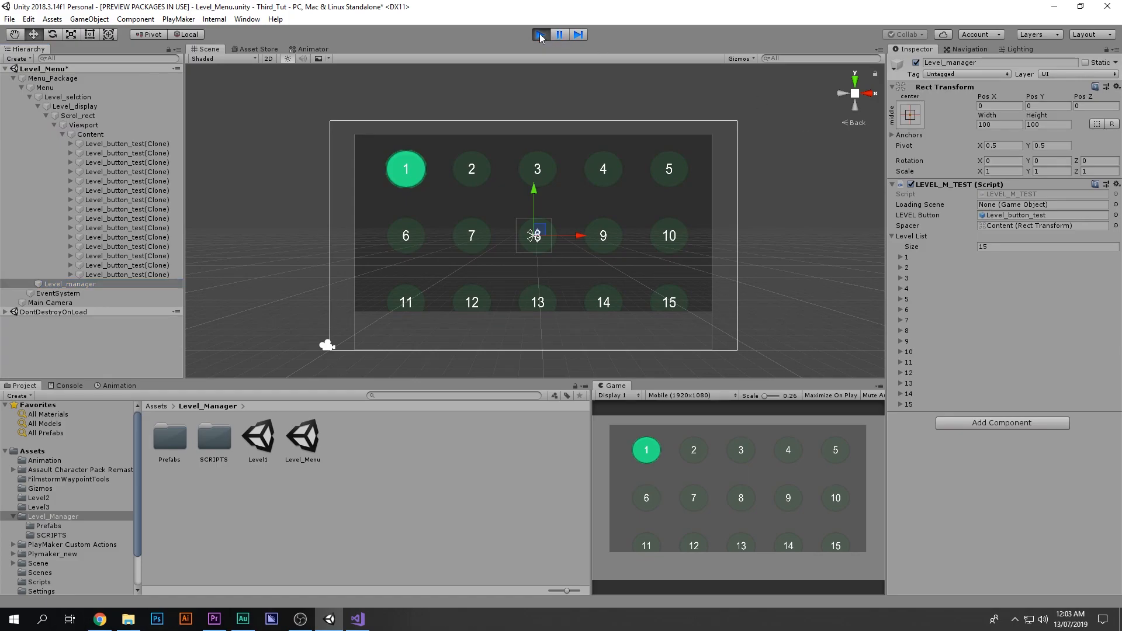
Step: Locate the objects referenced by the LEVEL Button and Spacer fields of LEVEL_M_TEST
{"action": "left_click", "coordinate": [992, 216]}
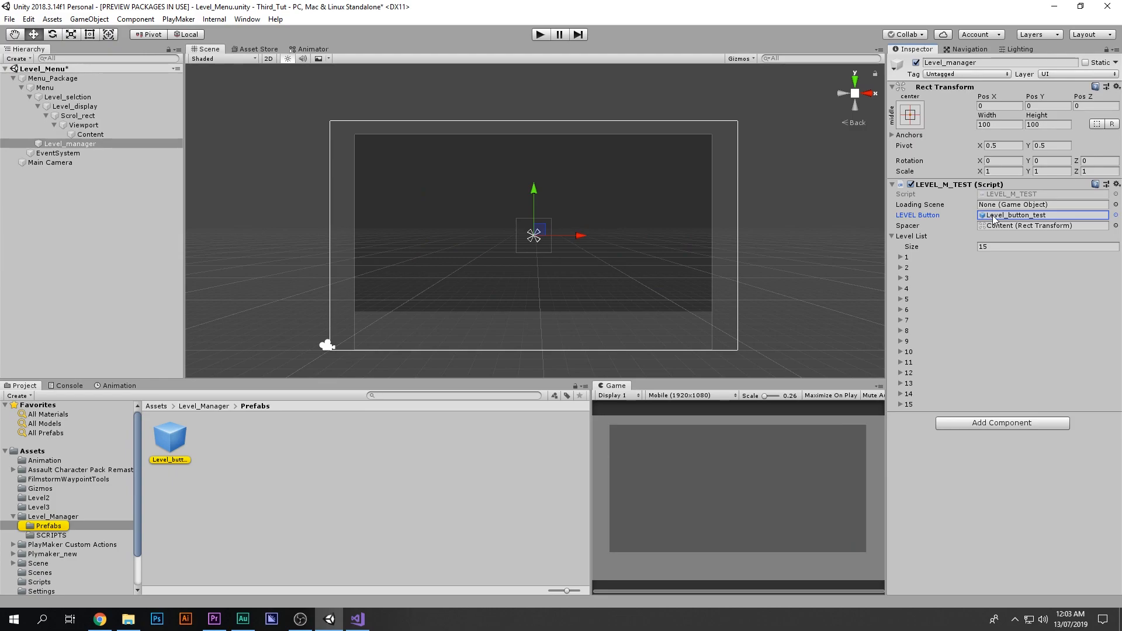
{"action": "left_click", "coordinate": [998, 218]}
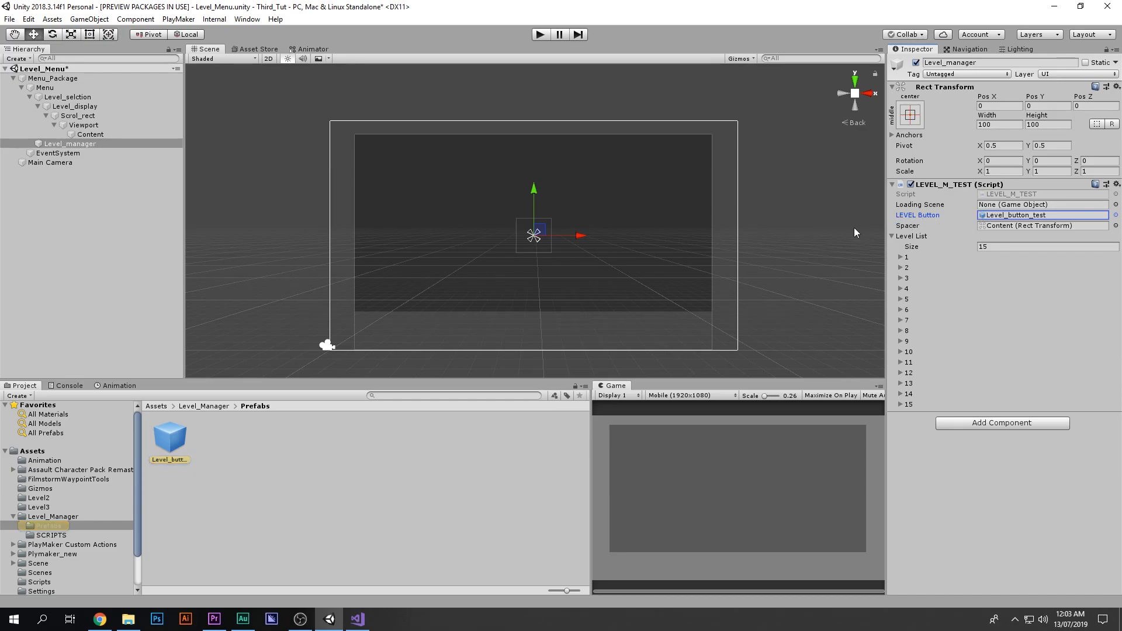
{"action": "left_click", "coordinate": [1026, 227]}
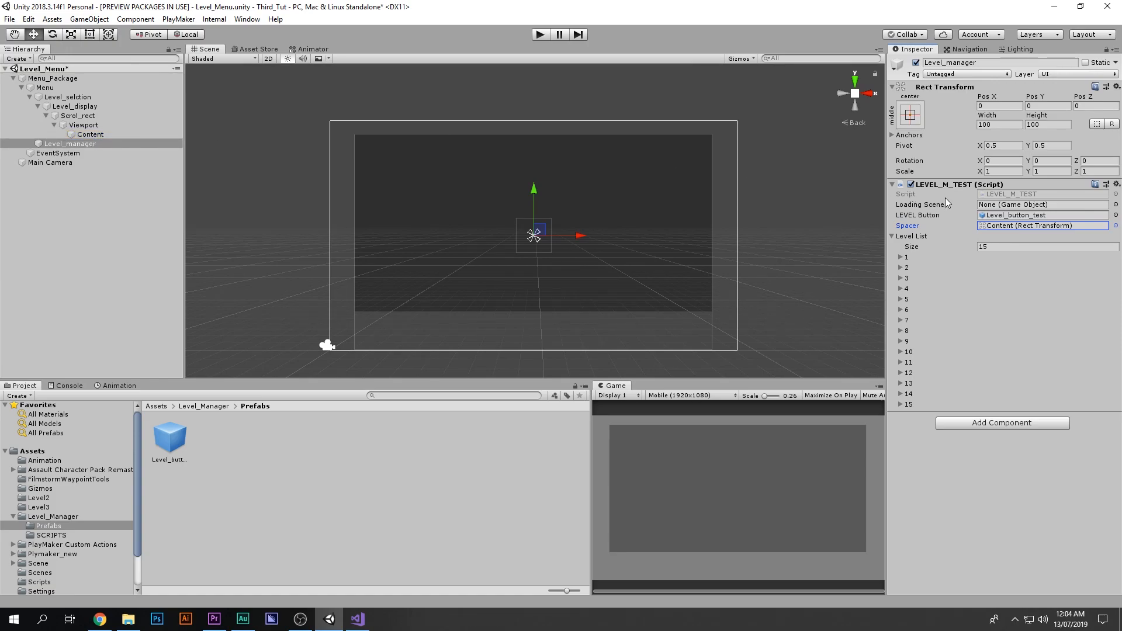
{"action": "left_click", "coordinate": [987, 246]}
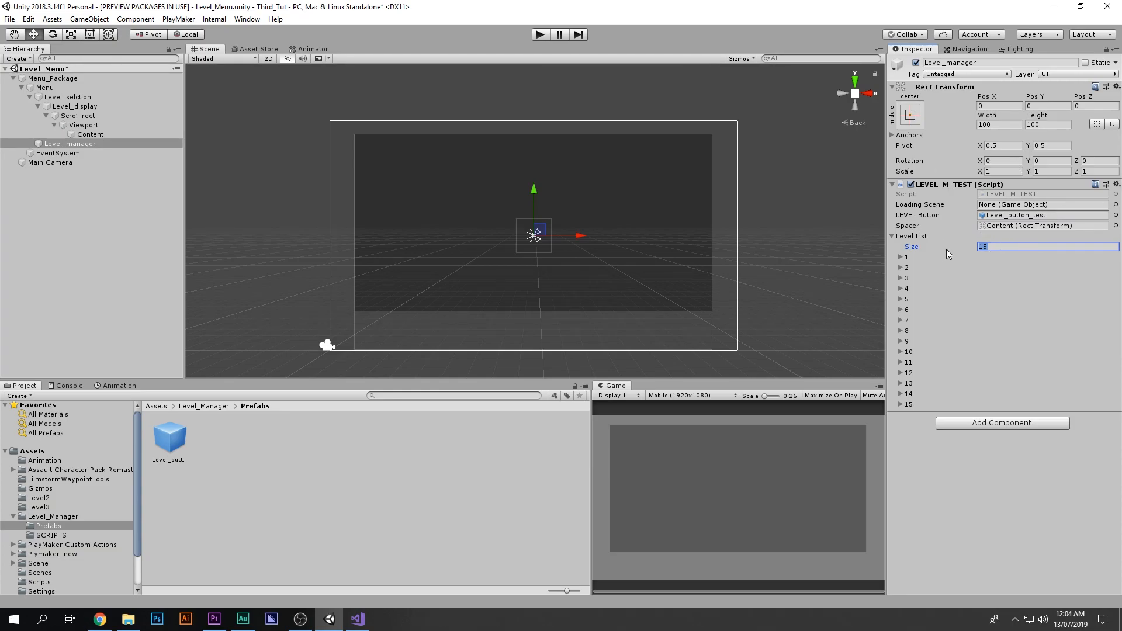
Step: Expand the first and third Level List entries to examine their Level Text, Unlock and Is Interactable fields
{"action": "left_click", "coordinate": [901, 258]}
{"action": "left_click", "coordinate": [978, 270]}
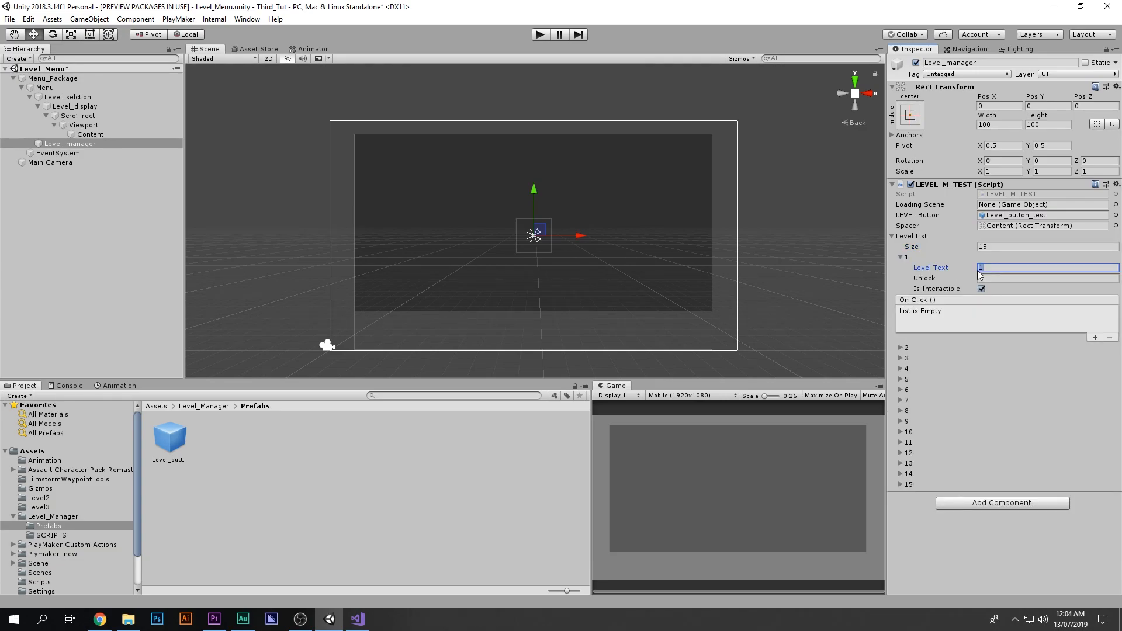
{"action": "left_click", "coordinate": [986, 279]}
{"action": "left_click", "coordinate": [983, 288]}
{"action": "left_click", "coordinate": [900, 258]}
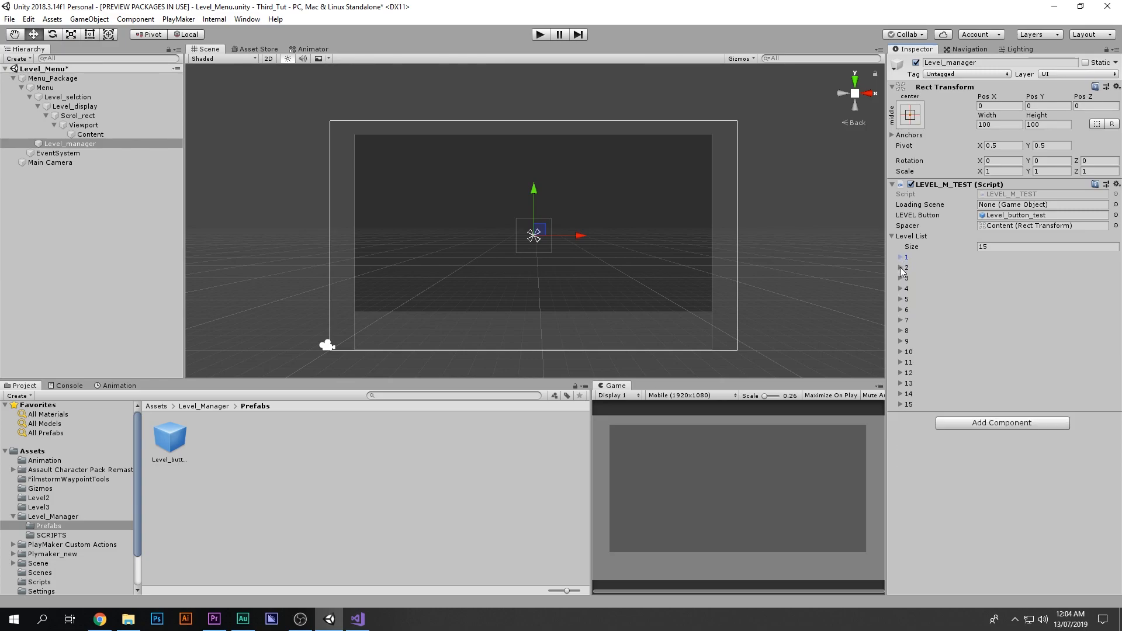
{"action": "left_click", "coordinate": [901, 268]}
{"action": "left_click", "coordinate": [901, 267]}
{"action": "left_click", "coordinate": [902, 279]}
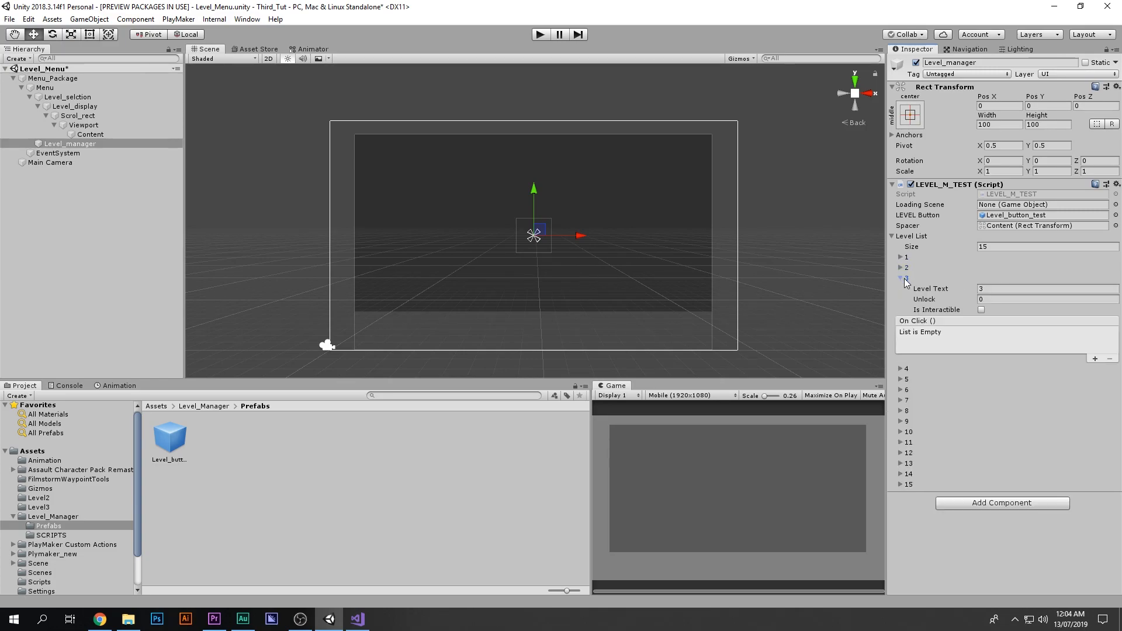
{"action": "left_click", "coordinate": [903, 258]}
{"action": "left_click", "coordinate": [978, 289]}
{"action": "left_click", "coordinate": [980, 279]}
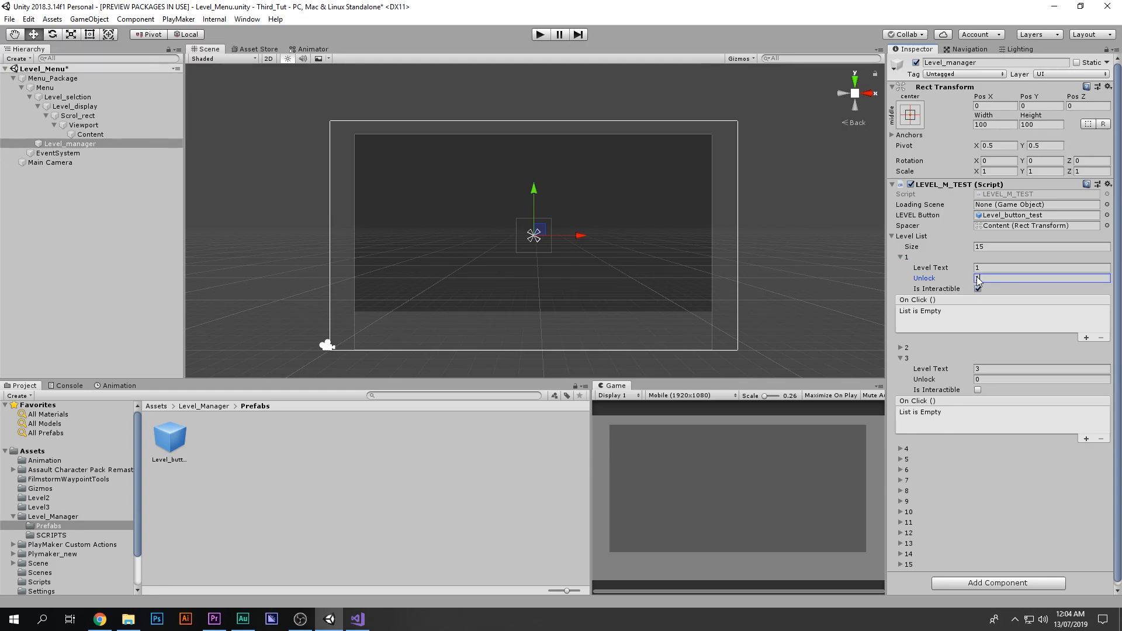
Step: Expand the second Level List entry to examine its Unlock and Is Interactable fields
{"action": "left_click", "coordinate": [904, 347]}
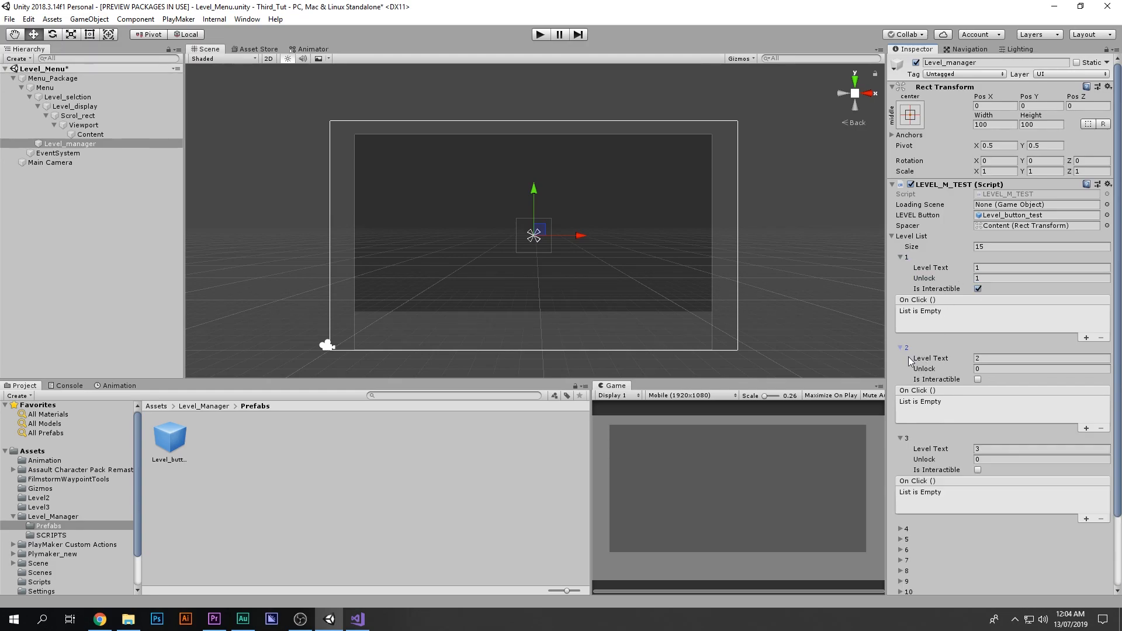
{"action": "left_click", "coordinate": [989, 370]}
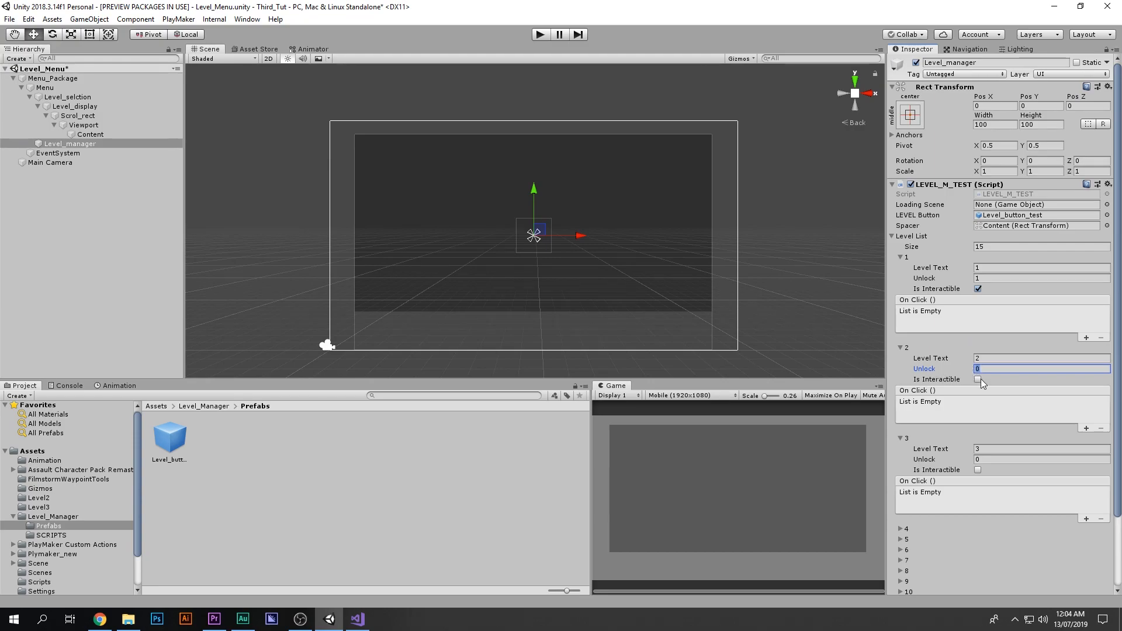
{"action": "left_click", "coordinate": [901, 348]}
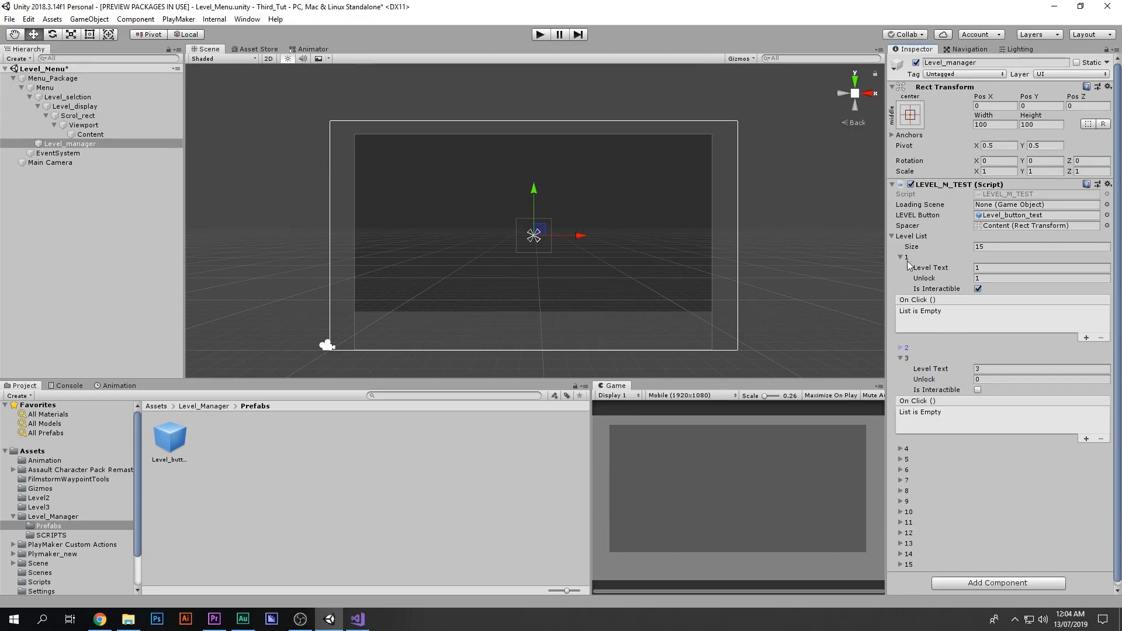
Step: Collapse the list entries and open the LEVEL_M_TEST script in Visual Studio
{"action": "left_click", "coordinate": [901, 257]}
{"action": "left_click", "coordinate": [904, 279]}
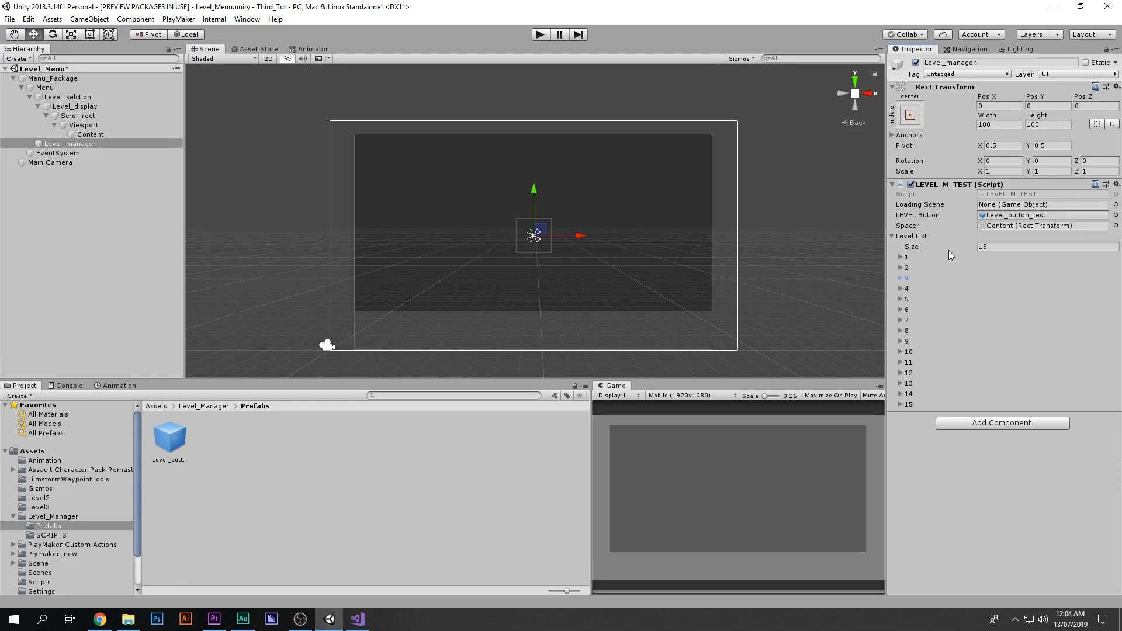
{"action": "double_click", "coordinate": [1010, 194]}
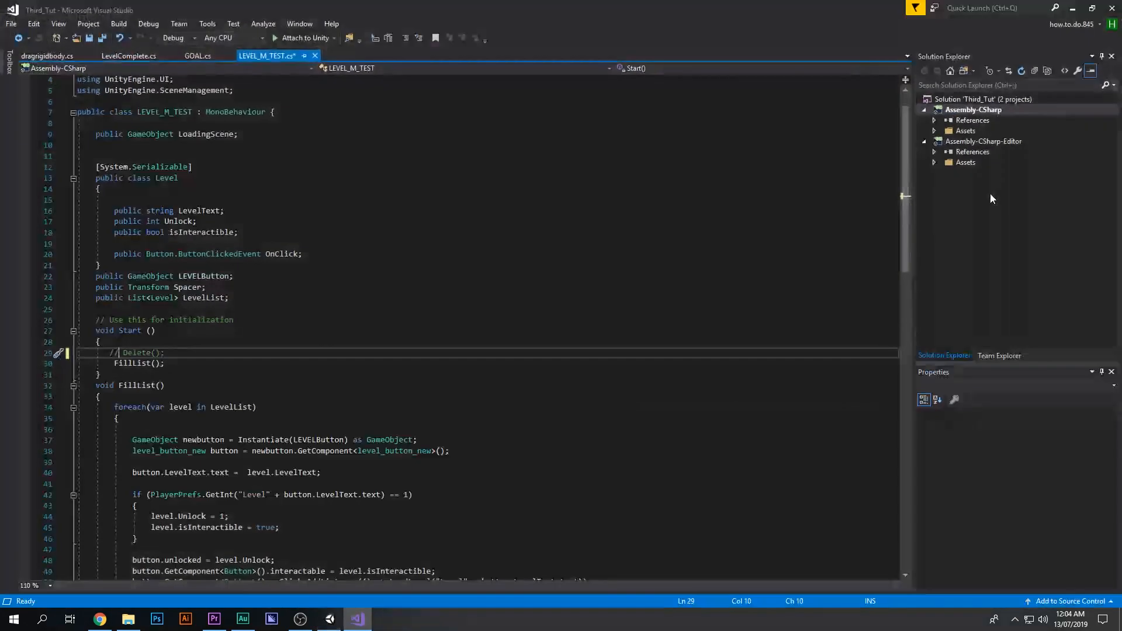
Step: Open the Level1 scene from the Level_Manager folder, saving the changes to the Level_Menu scene
{"action": "scroll", "coordinate": [591, 369], "scroll_direction": "down", "scroll_amount": 9}
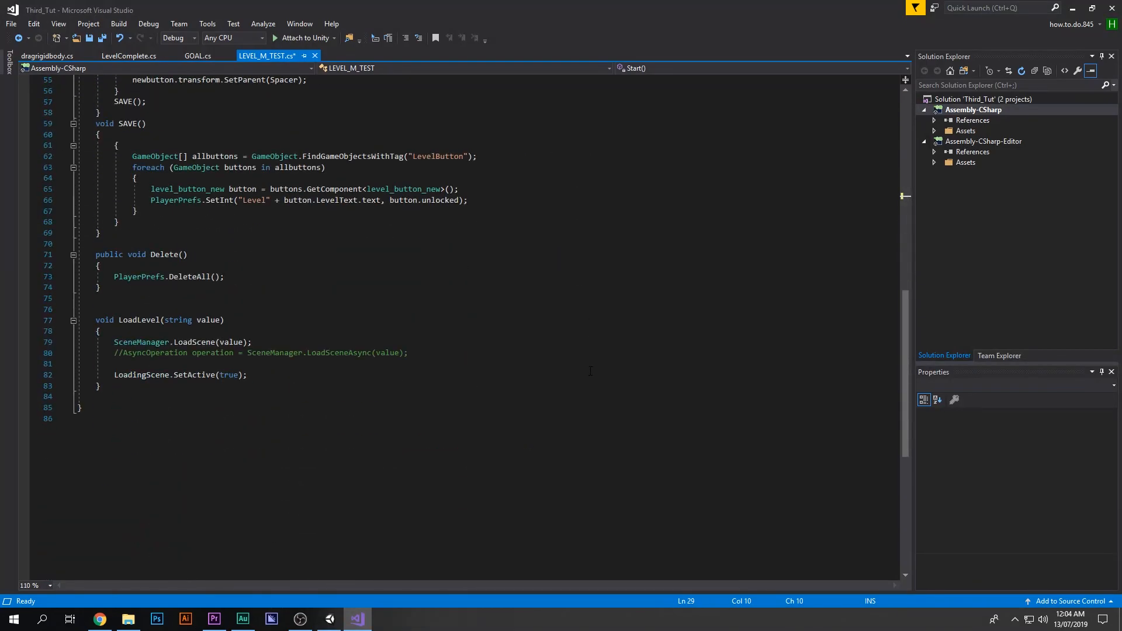
{"action": "scroll", "coordinate": [590, 369], "scroll_direction": "up", "scroll_amount": 11}
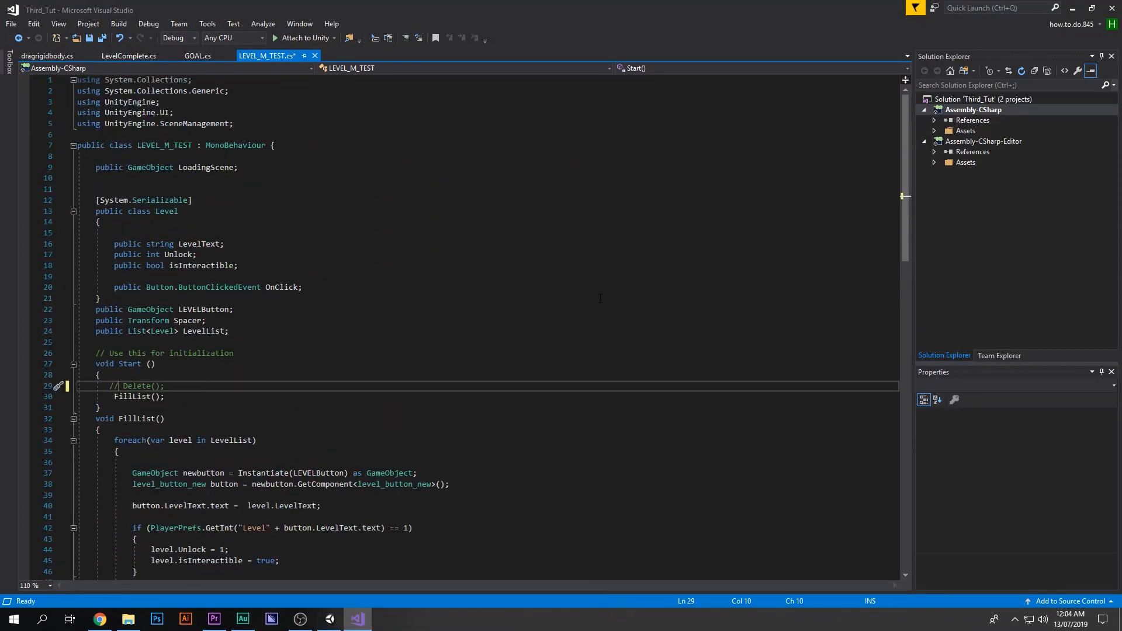
{"action": "left_click", "coordinate": [1073, 8]}
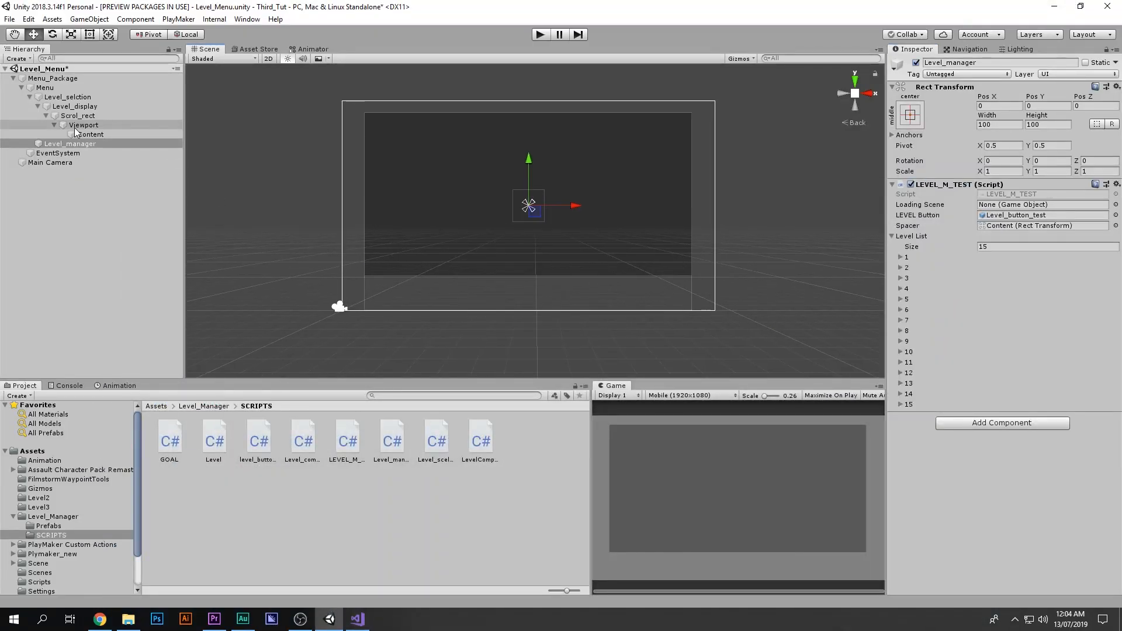
{"action": "left_click", "coordinate": [369, 516]}
{"action": "key", "text": "BackSpace"}
{"action": "double_click", "coordinate": [274, 448]}
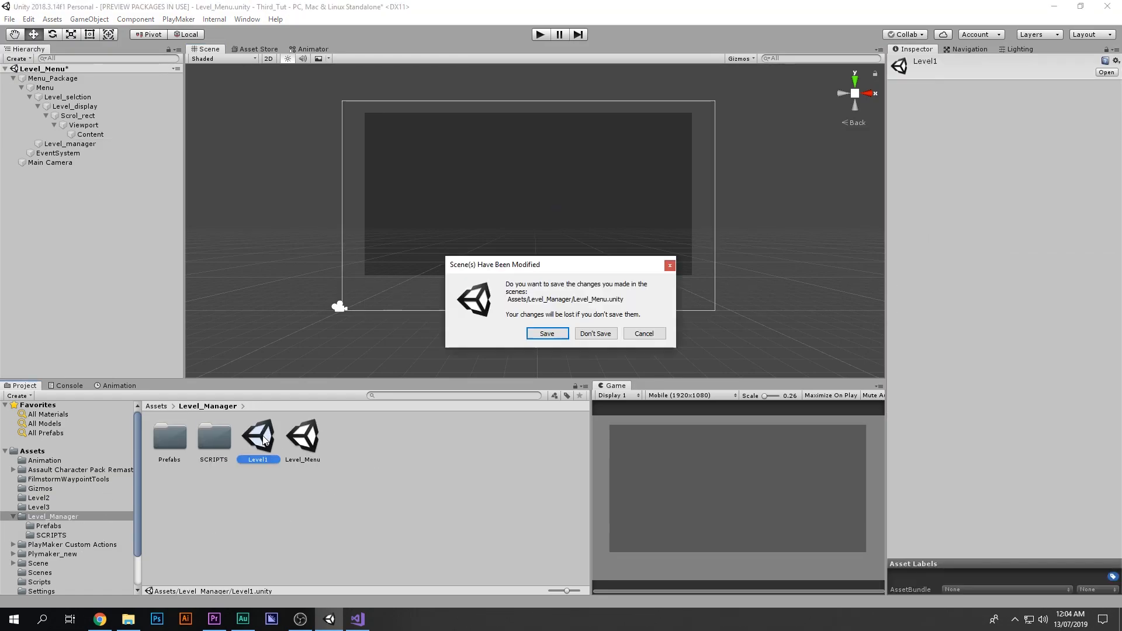
{"action": "key", "text": "Return"}
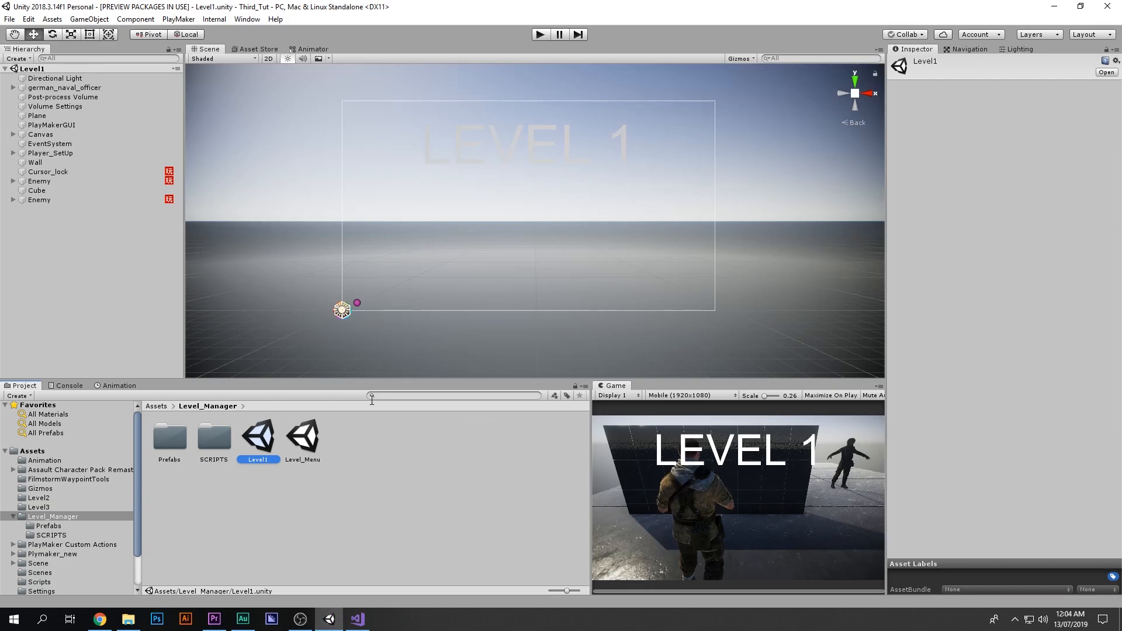
Step: Frame the Enemy object and orbit around the Level1 scene to examine its layout
{"action": "double_click", "coordinate": [86, 199]}
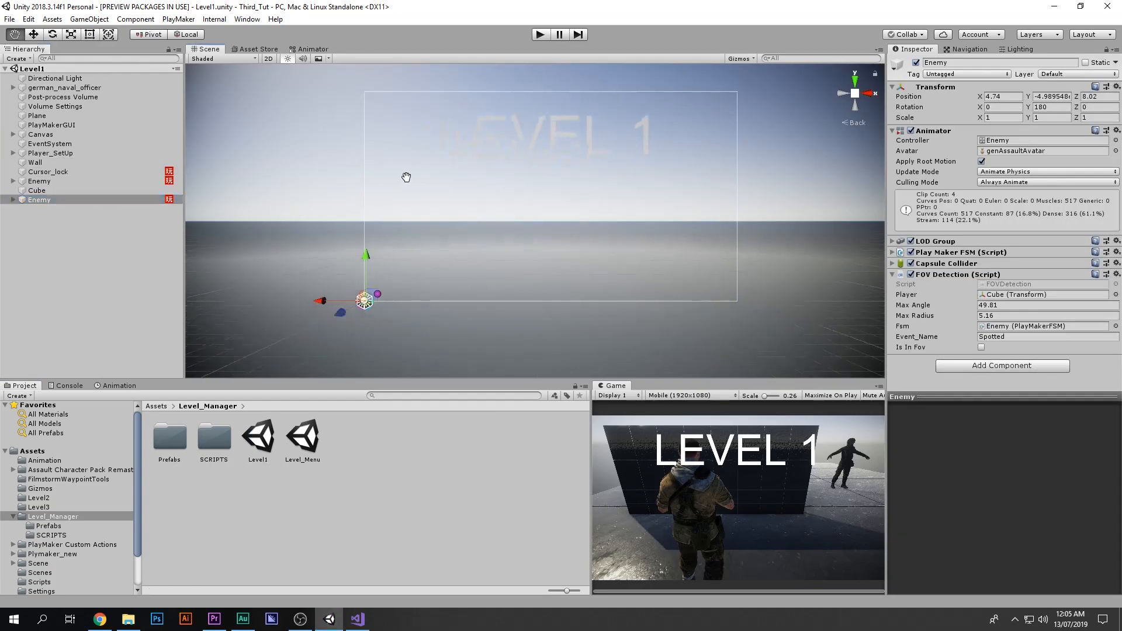
{"action": "key", "text": "f"}
{"action": "right_click_drag", "start_coordinate": [417, 176], "coordinate": [557, 303]}
{"action": "scroll", "coordinate": [619, 311], "scroll_direction": "down", "scroll_amount": 4}
{"action": "scroll", "coordinate": [593, 279], "scroll_direction": "down", "scroll_amount": 4}
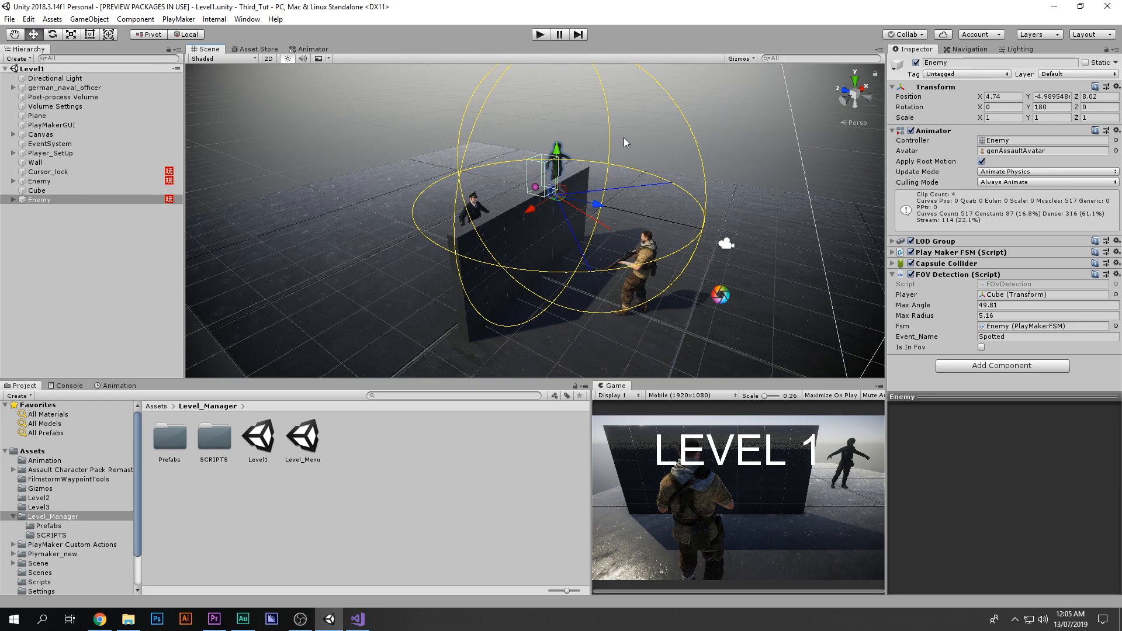
{"action": "left_click_drag", "start_coordinate": [539, 188], "coordinate": [457, 197], "text": "alt"}
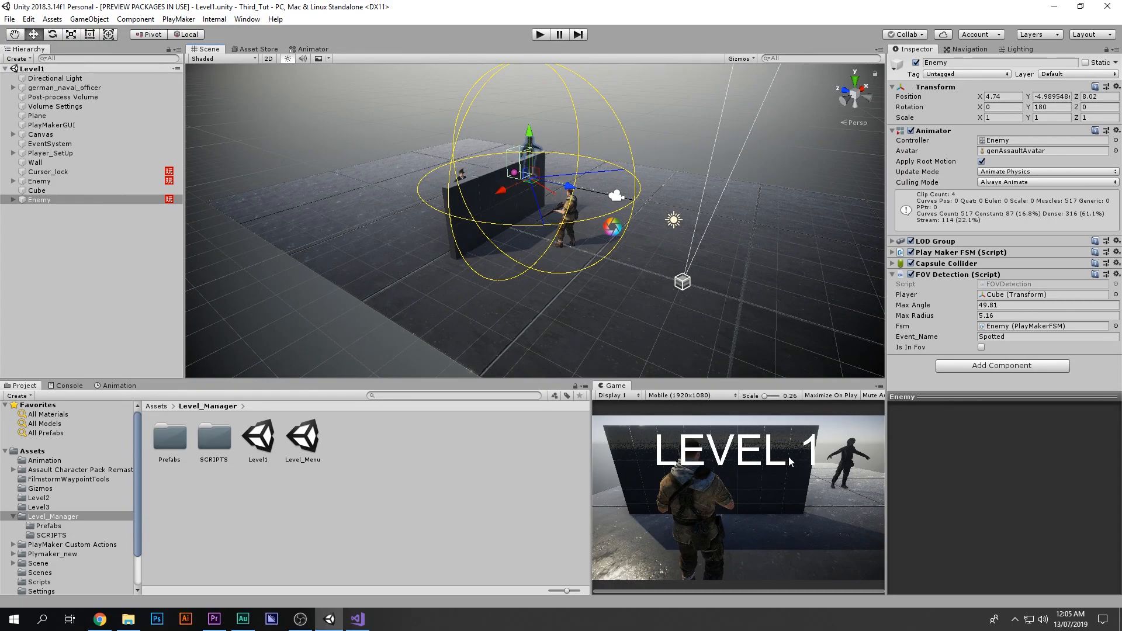
Step: Duplicate the Level1 scene three times to create Level2, Level3 and Level4
{"action": "left_click", "coordinate": [266, 444]}
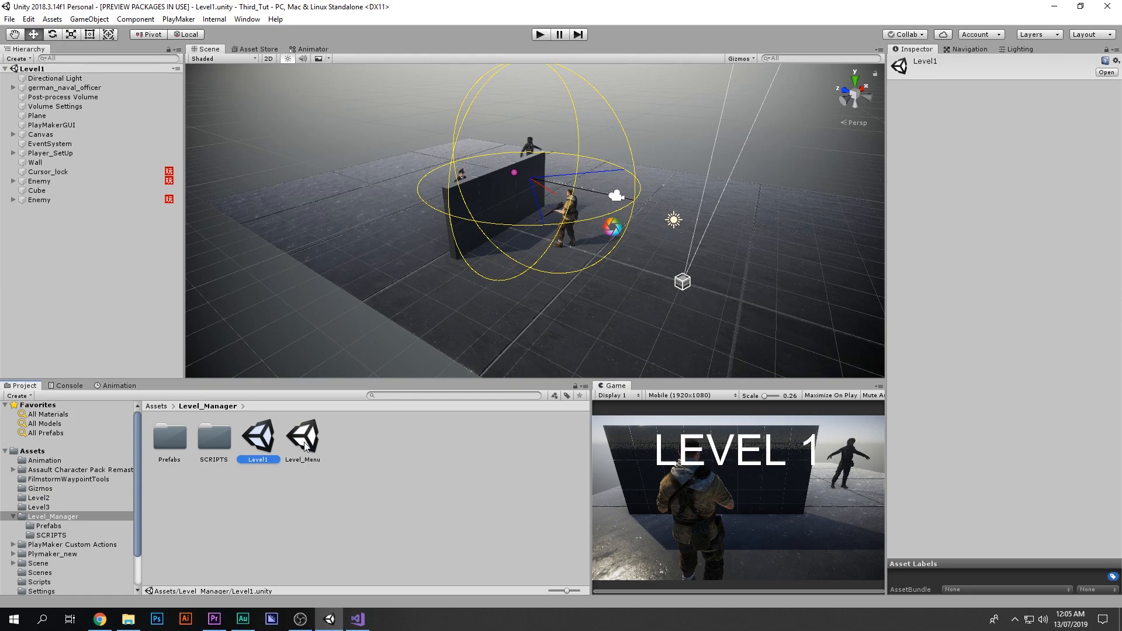
{"action": "left_click", "coordinate": [255, 461]}
{"action": "left_click", "coordinate": [273, 459]}
{"action": "key", "text": "Return"}
{"action": "left_click", "coordinate": [264, 473]}
{"action": "left_click", "coordinate": [266, 444]}
{"action": "key", "text": "ctrl+d"}
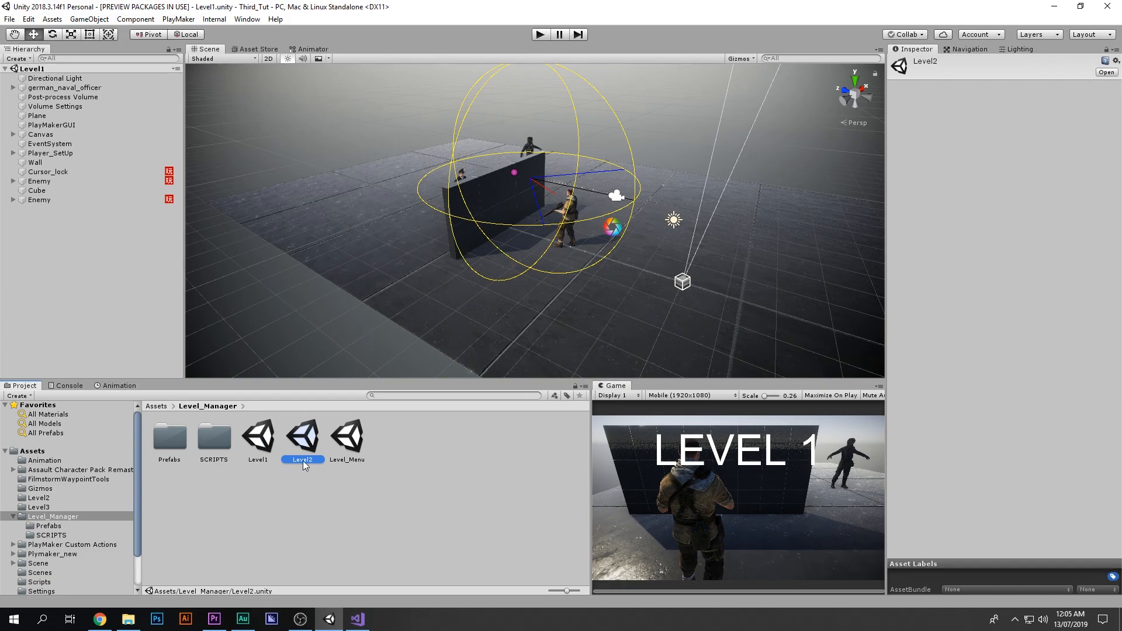
{"action": "key", "text": "ctrl+d"}
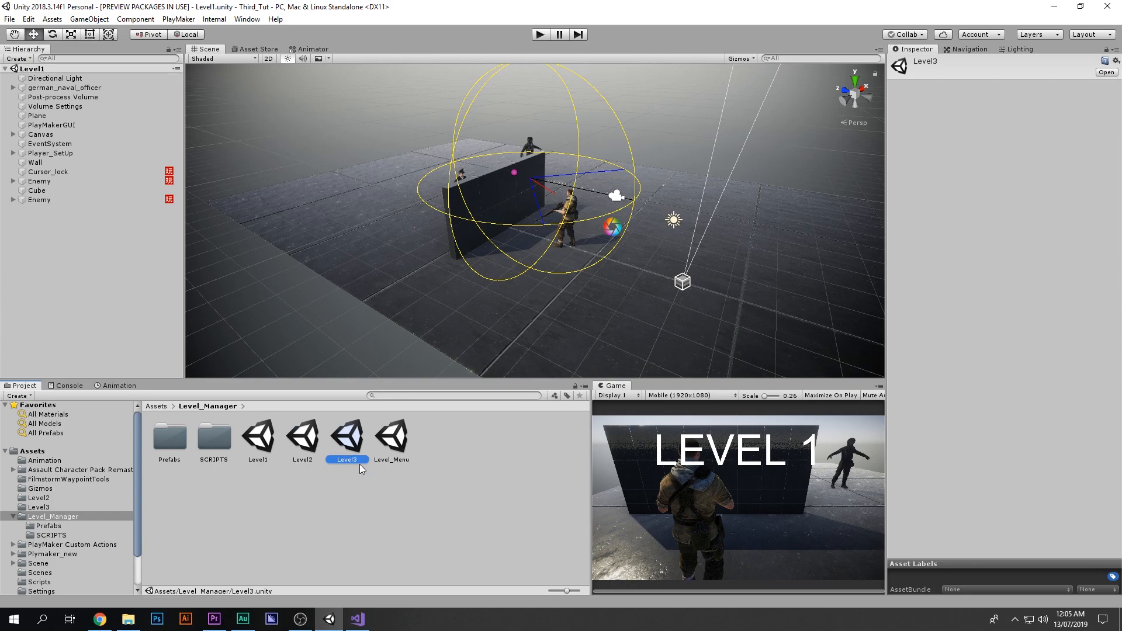
{"action": "key", "text": "ctrl+d"}
Step: Try to undo the last three actions
{"action": "left_click", "coordinate": [487, 532]}
{"action": "key", "text": "ctrl+z"}
{"action": "key", "text": "ctrl+z"}
{"action": "key", "text": "ctrl+z"}
{"action": "key", "text": "ctrl+z"}
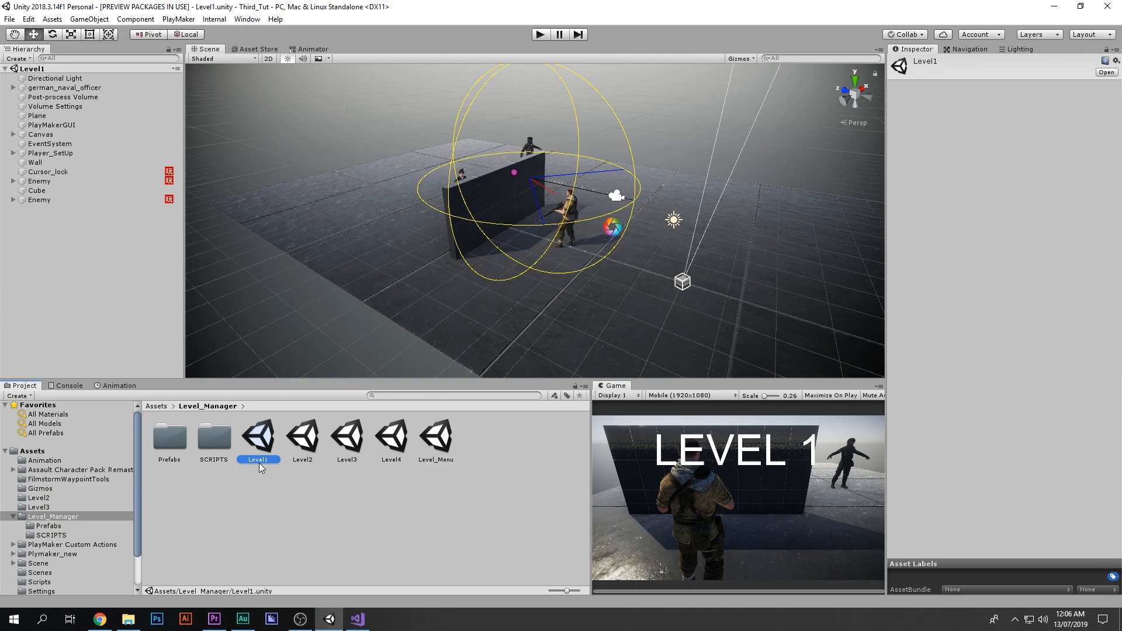
Step: Open the Level_Menu scene and review the PlayerPrefs key used in LEVEL_M_TEST's SAVE method
{"action": "double_click", "coordinate": [436, 439]}
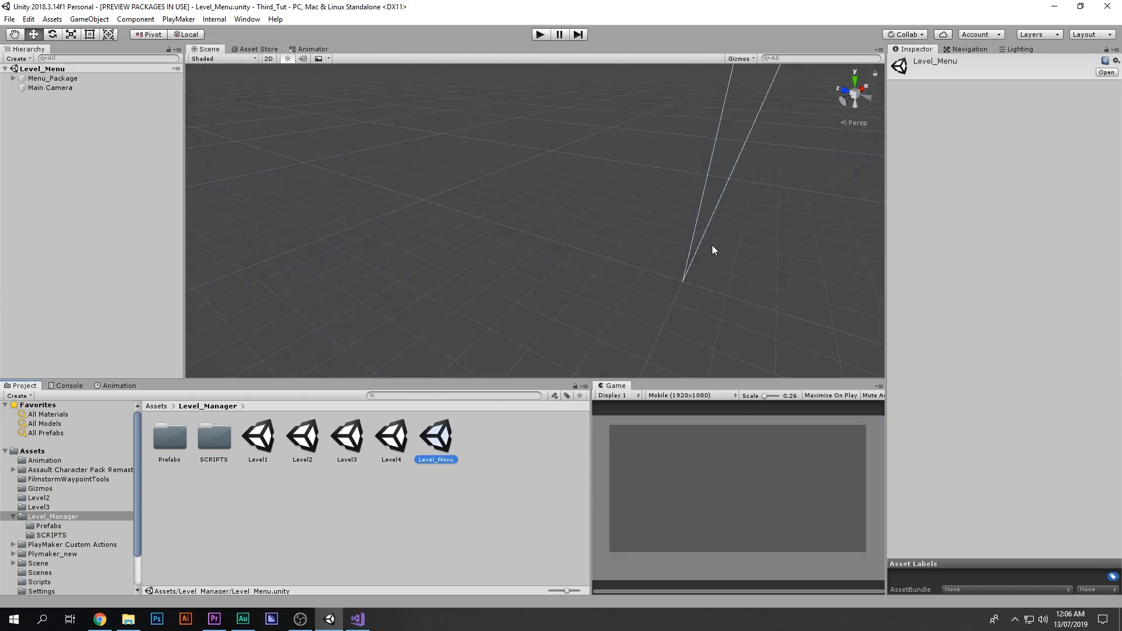
{"action": "left_click", "coordinate": [357, 619]}
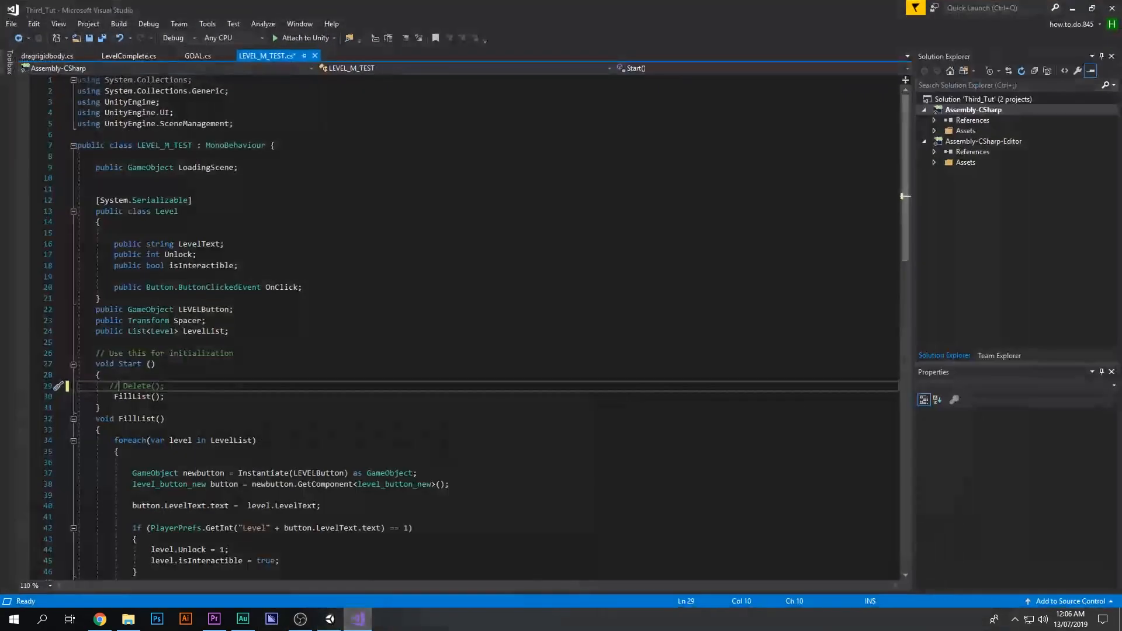
{"action": "scroll", "coordinate": [437, 256], "scroll_direction": "down", "scroll_amount": 5}
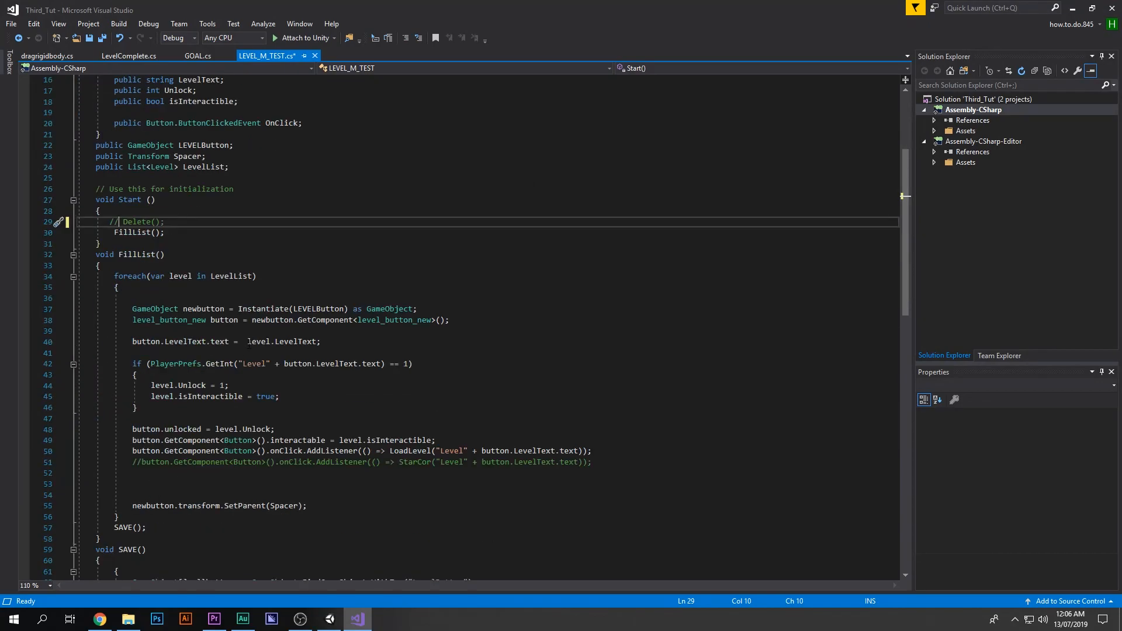
{"action": "scroll", "coordinate": [167, 364], "scroll_direction": "down", "scroll_amount": 7}
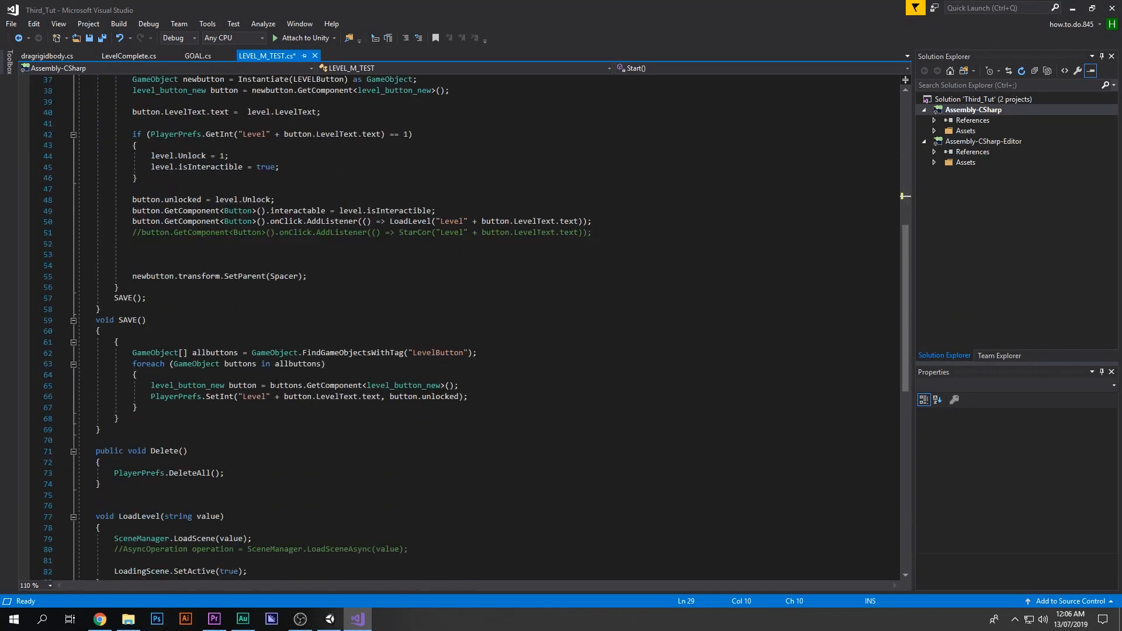
{"action": "scroll", "coordinate": [276, 385], "scroll_direction": "down", "scroll_amount": 1}
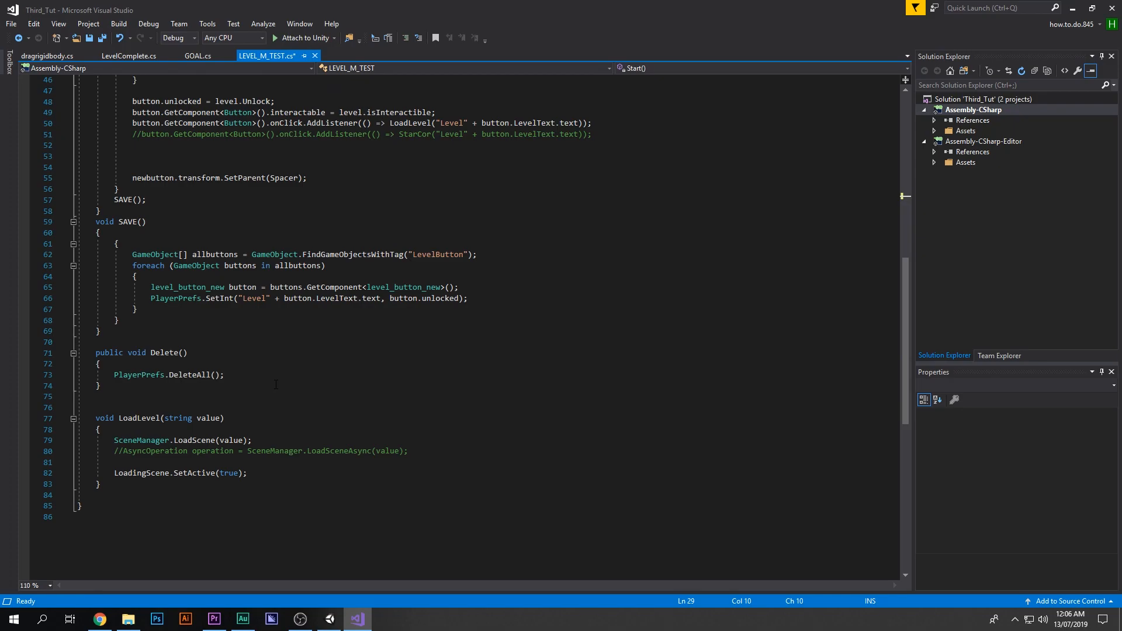
{"action": "double_click", "coordinate": [264, 298]}
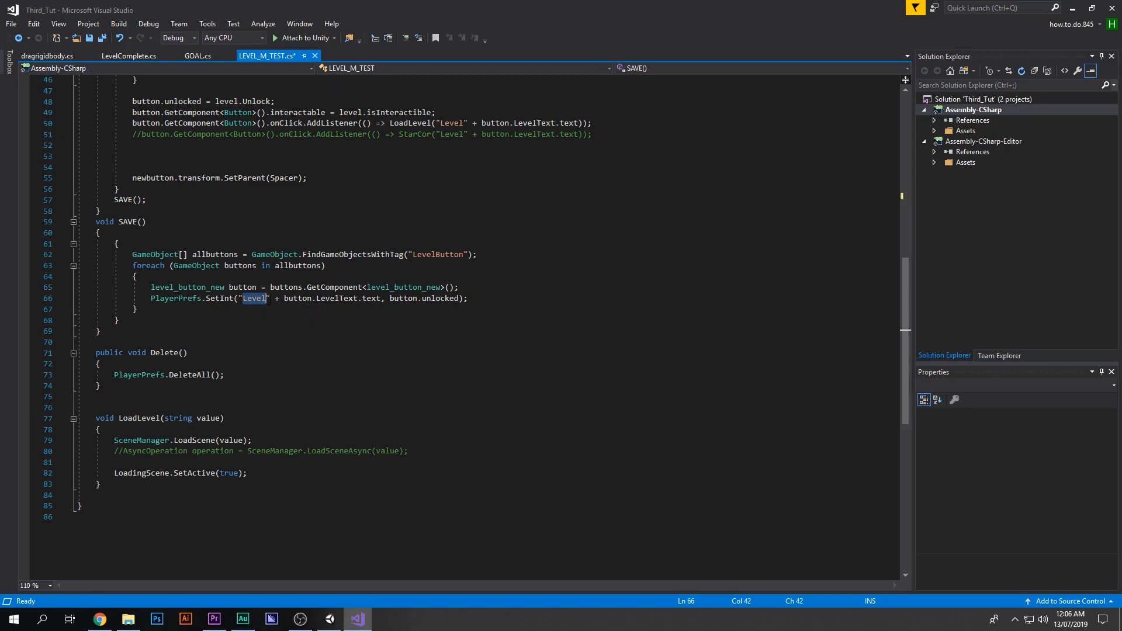
Step: Examine the scene-name check built from "Level" in LevelComplete's CheckLevel method
{"action": "left_click", "coordinate": [122, 58]}
{"action": "scroll", "coordinate": [302, 300], "scroll_direction": "up", "scroll_amount": 3}
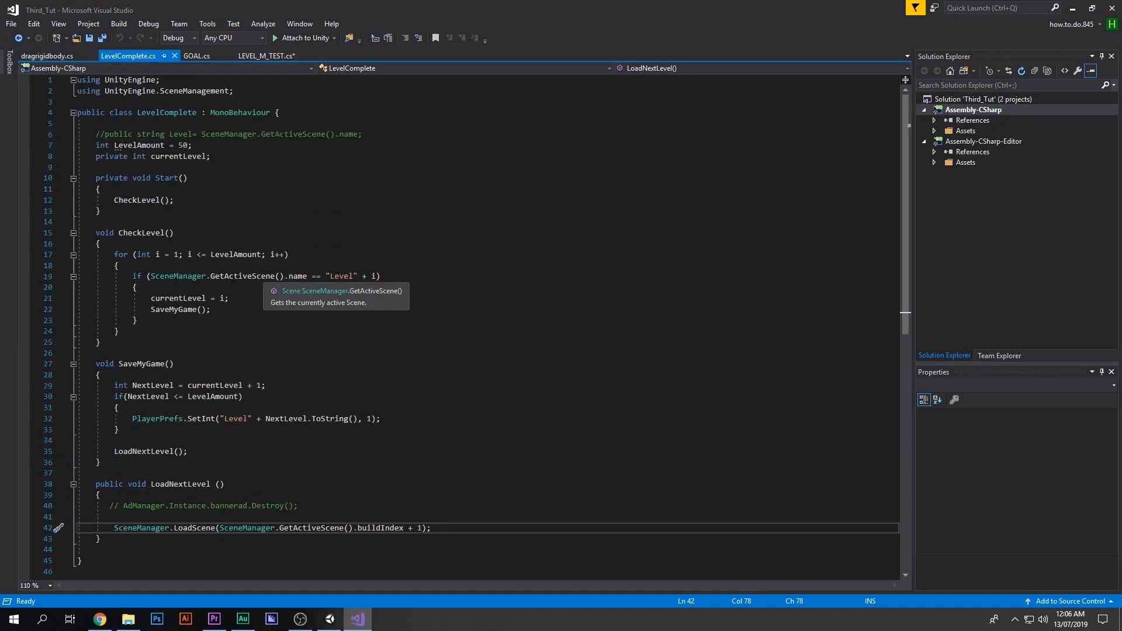
{"action": "left_click_drag", "start_coordinate": [329, 277], "coordinate": [349, 277]}
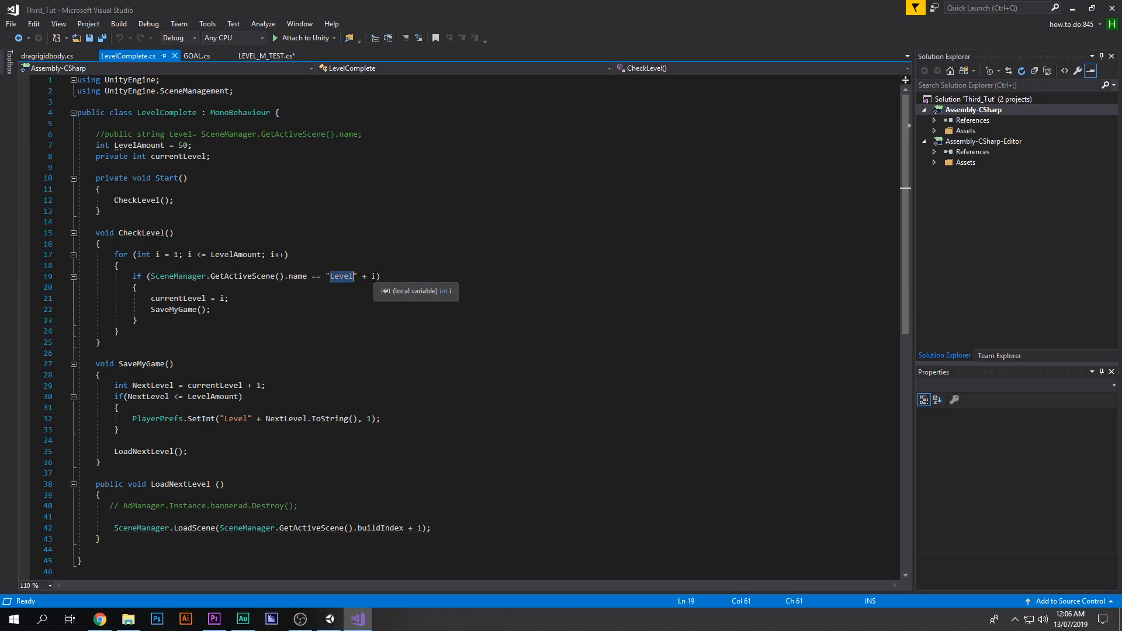
{"action": "left_click", "coordinate": [374, 276]}
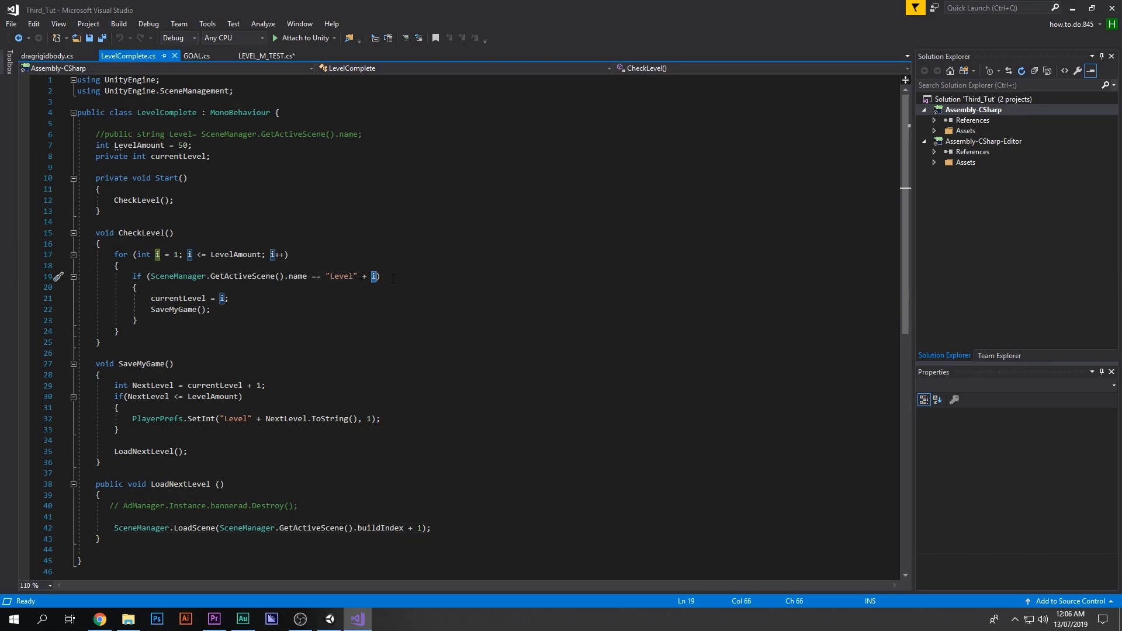
{"action": "left_click", "coordinate": [373, 277]}
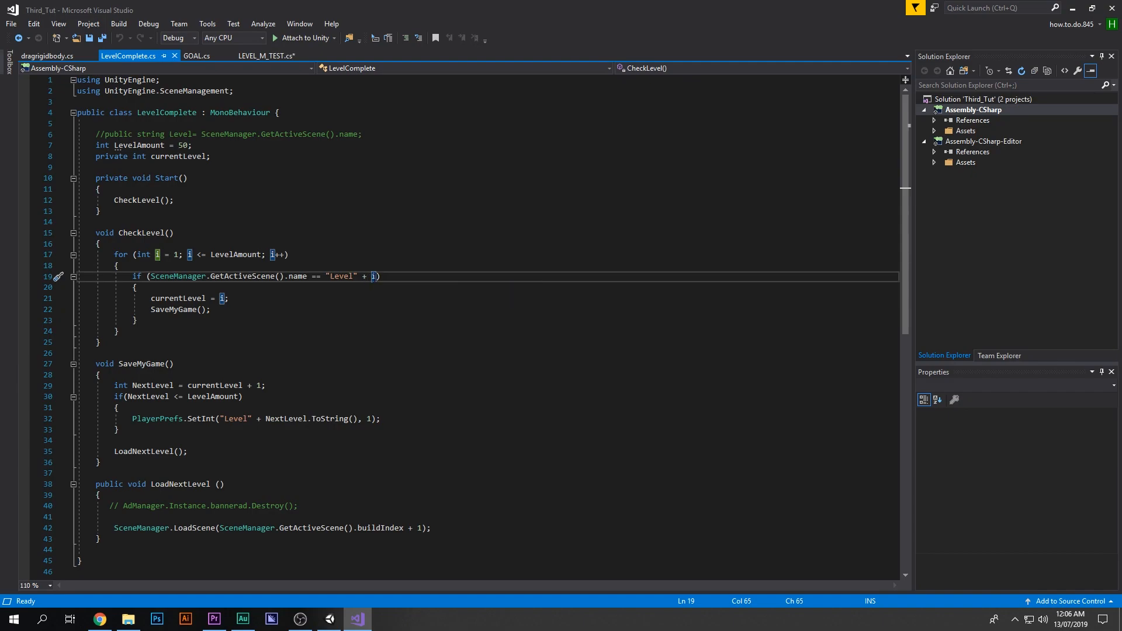
{"action": "left_click", "coordinate": [331, 276]}
{"action": "left_click", "coordinate": [1071, 7]}
{"action": "left_click", "coordinate": [275, 455]}
{"action": "left_click", "coordinate": [391, 439]}
{"action": "left_click", "coordinate": [281, 435], "text": "shift"}
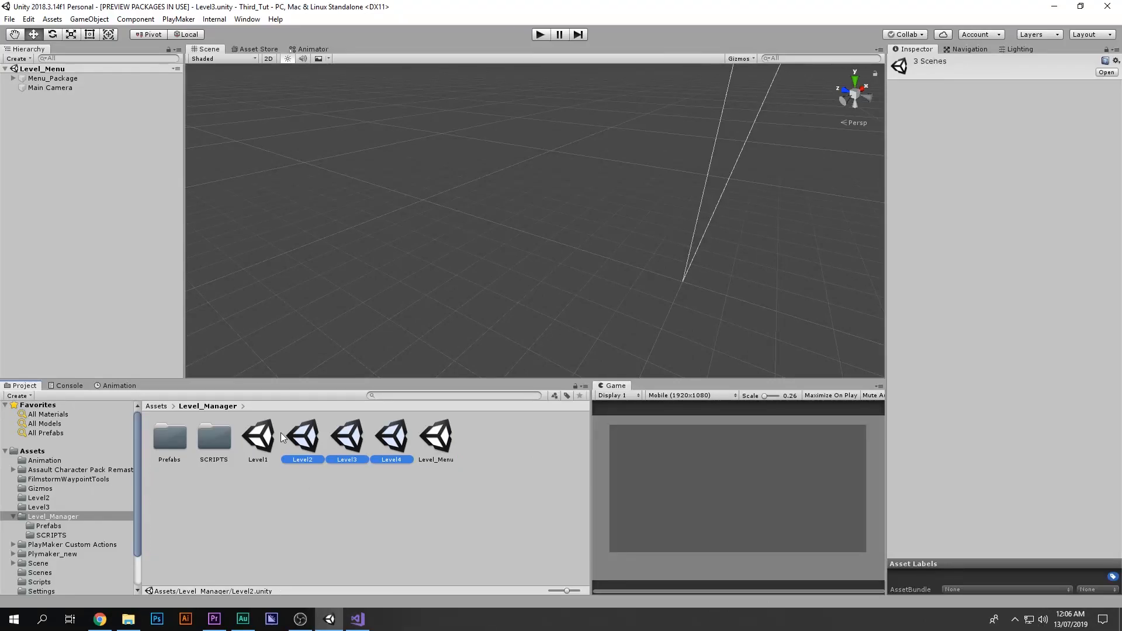
{"action": "key", "text": "Delete"}
{"action": "left_click", "coordinate": [631, 336]}
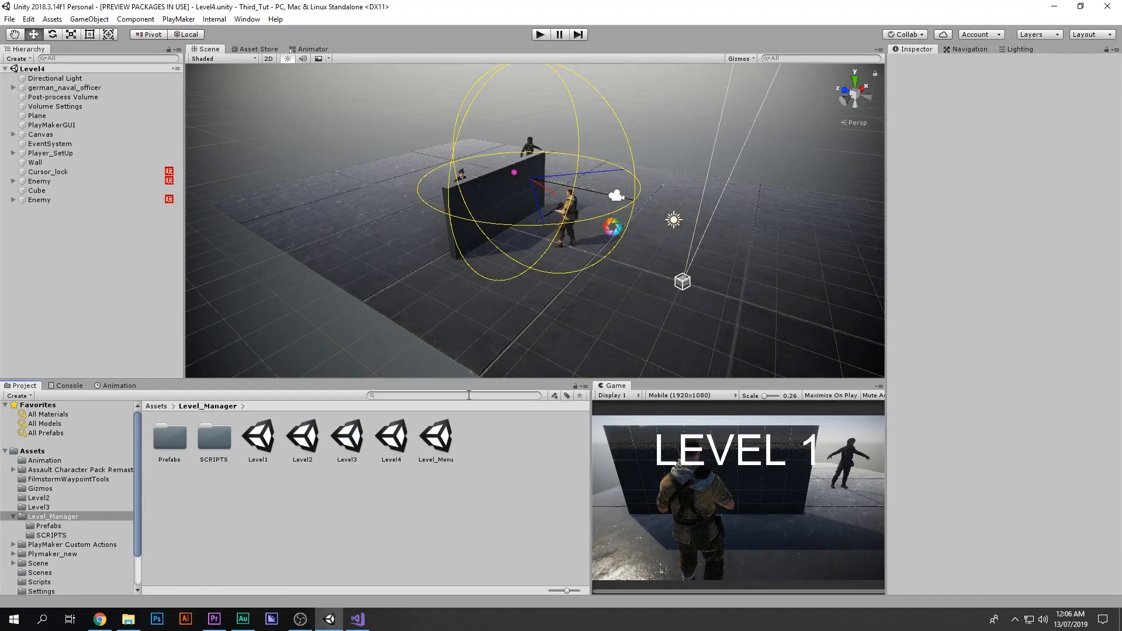
Step: Open the Level2 scene and change its Canvas Text to LEVEL 2
{"action": "left_click", "coordinate": [269, 437]}
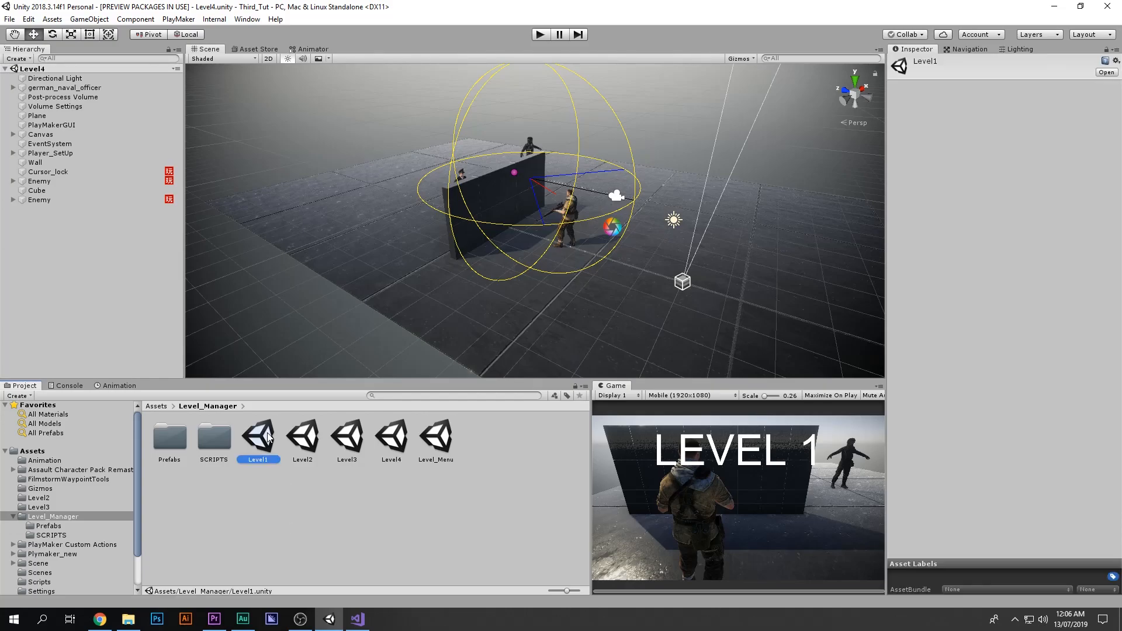
{"action": "double_click", "coordinate": [303, 436]}
{"action": "left_click", "coordinate": [41, 133]}
{"action": "left_click", "coordinate": [13, 134]}
{"action": "left_click", "coordinate": [43, 153]}
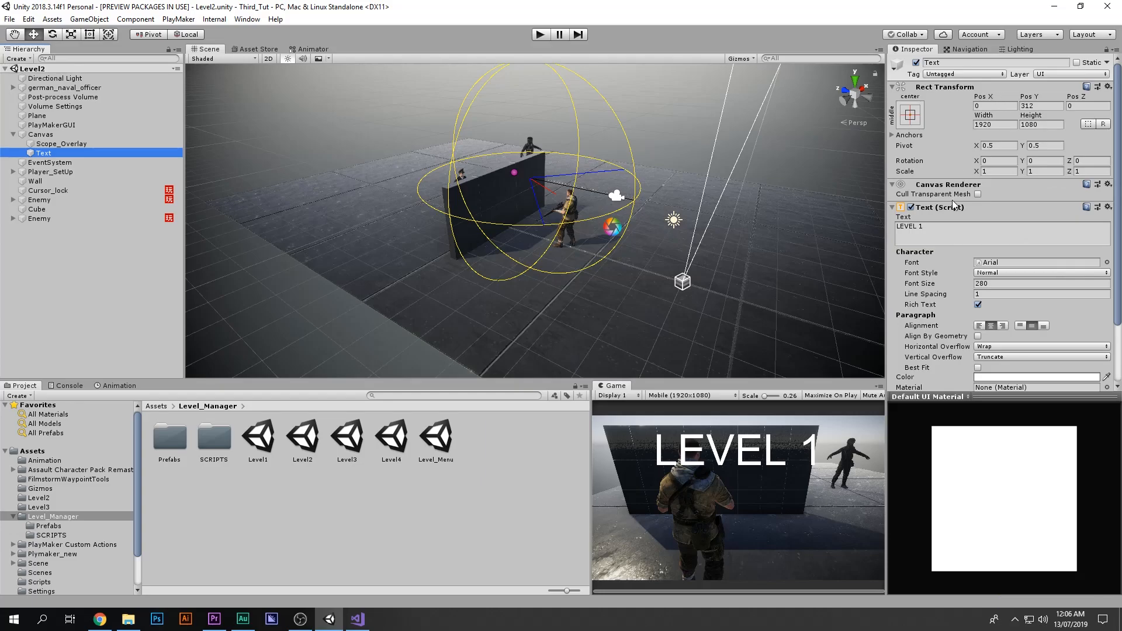
{"action": "double_click", "coordinate": [934, 230]}
{"action": "type", "text": "2"}
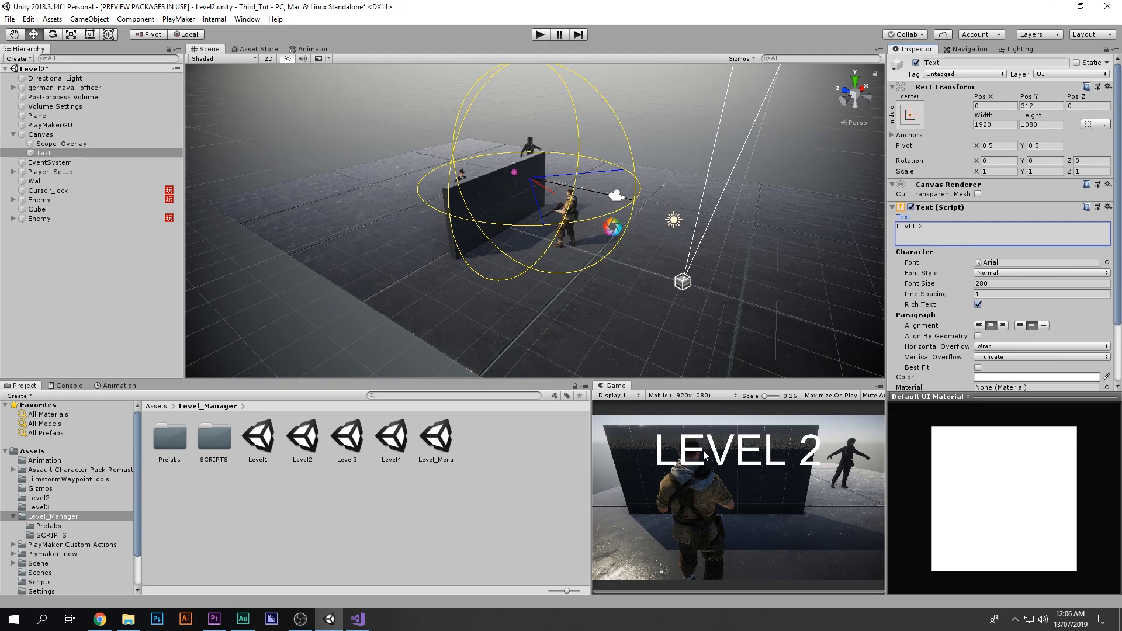
Step: Save Level2, open the Level3 scene, and change its Canvas Text to LEVEL 3
{"action": "double_click", "coordinate": [362, 442]}
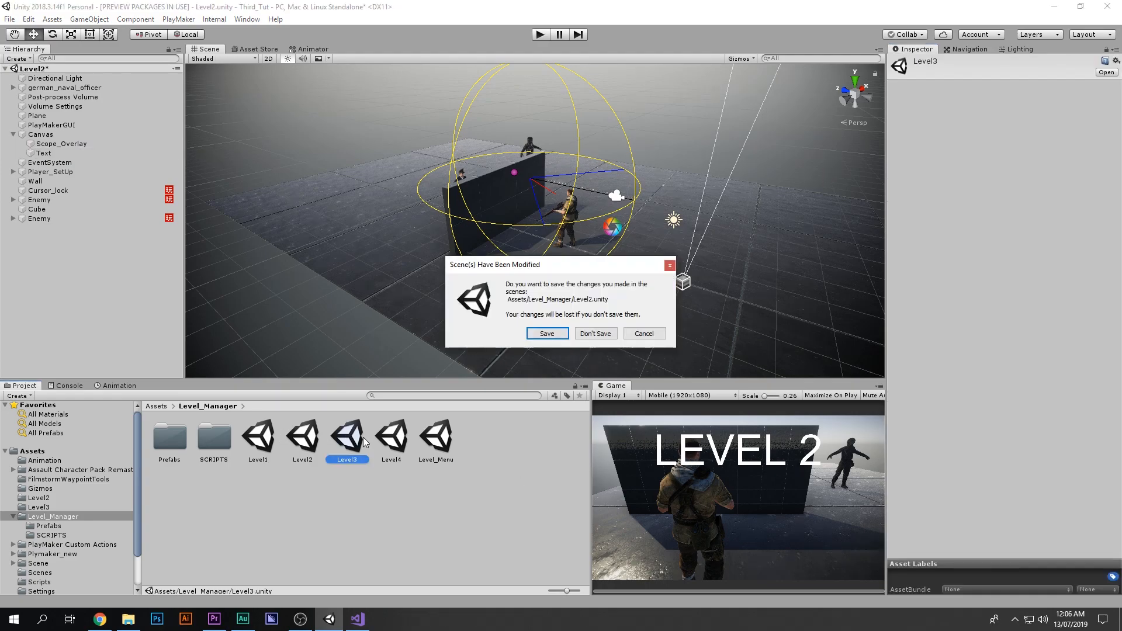
{"action": "left_click", "coordinate": [542, 342]}
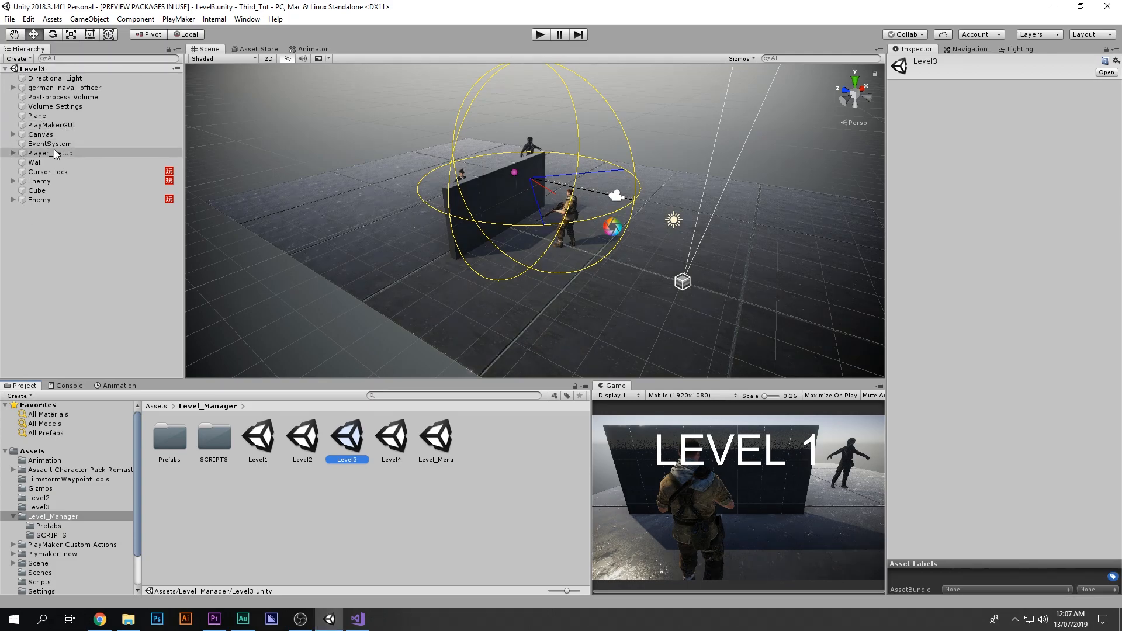
{"action": "left_click", "coordinate": [13, 134]}
{"action": "left_click", "coordinate": [59, 144]}
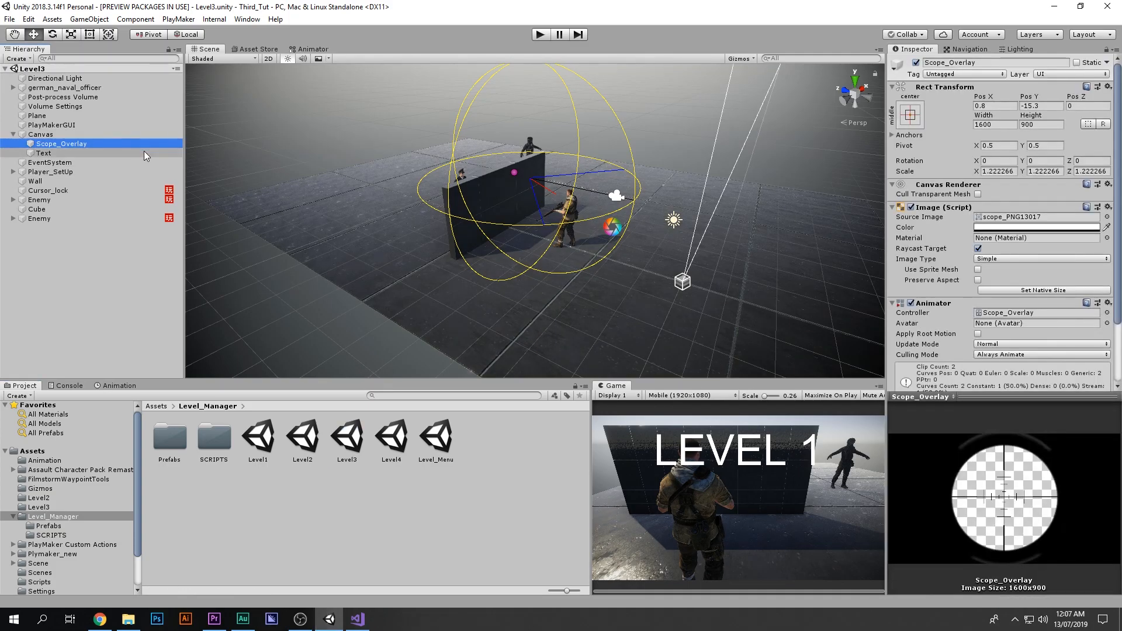
{"action": "left_click", "coordinate": [49, 152]}
{"action": "left_click", "coordinate": [899, 229]}
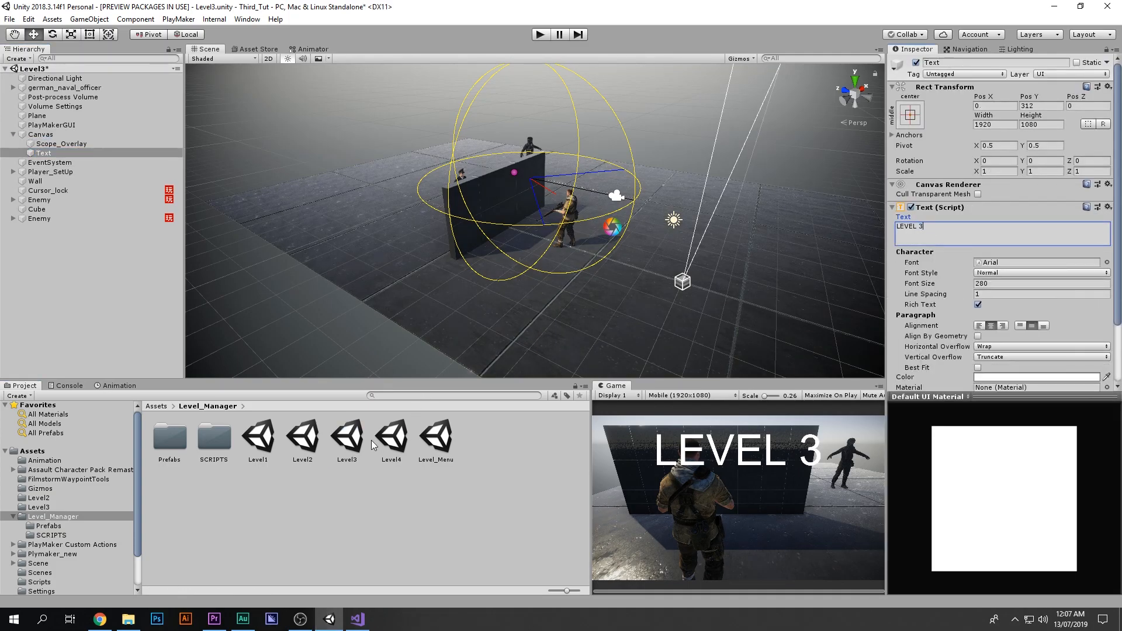
Step: Save Level3, open the Level4 scene, and change its Canvas Text to LEVEL 4
{"action": "double_click", "coordinate": [392, 438]}
{"action": "left_click", "coordinate": [544, 335]}
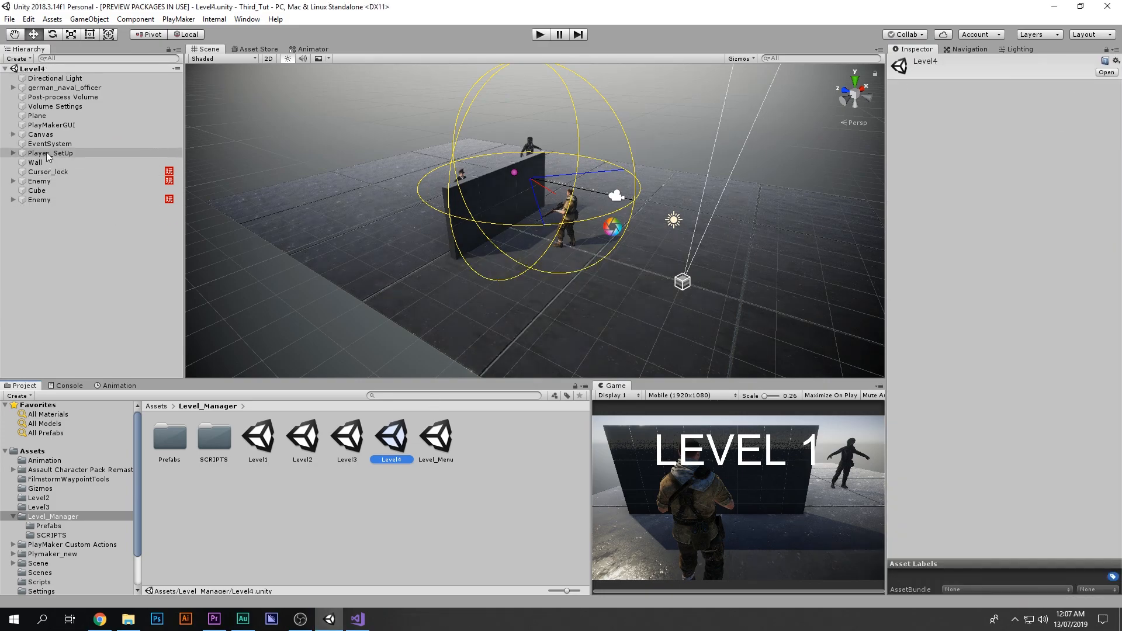
{"action": "left_click", "coordinate": [64, 154]}
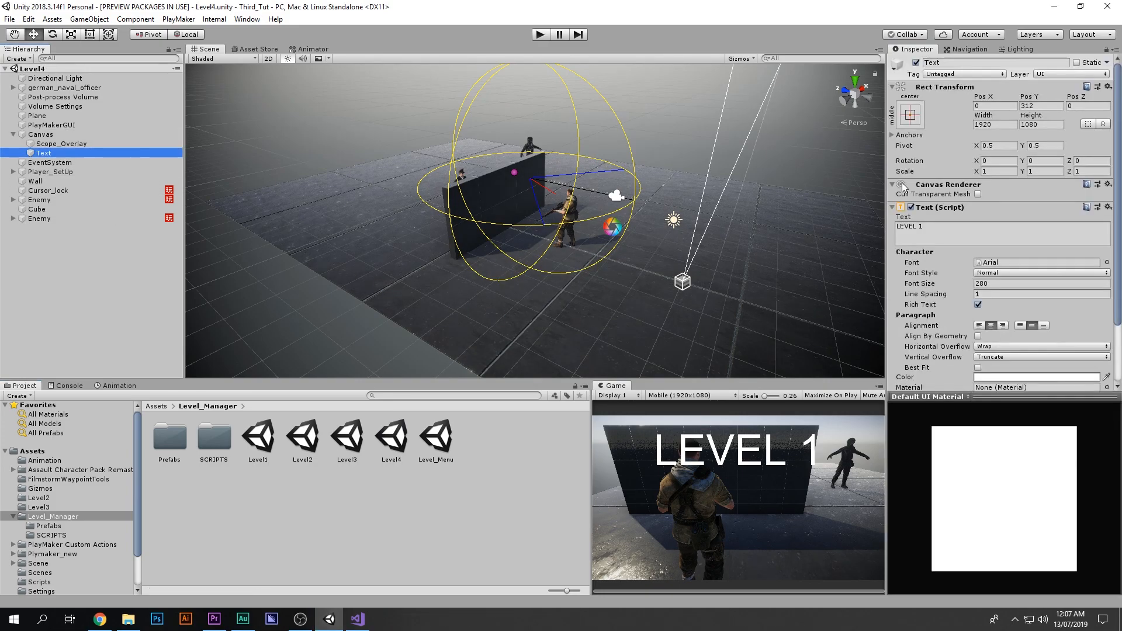
{"action": "left_click", "coordinate": [940, 229]}
{"action": "key", "text": "BackSpace"}
{"action": "type", "text": "4"}
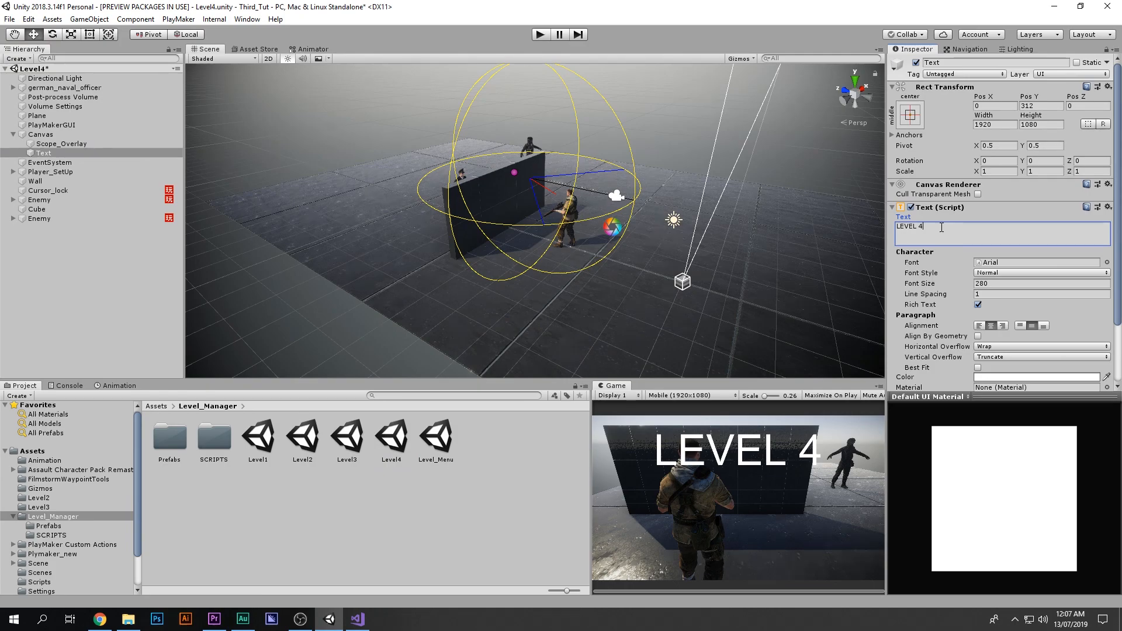
Step: Save the Level4 scene with its LEVEL 4 text change
{"action": "left_click", "coordinate": [411, 466]}
{"action": "double_click", "coordinate": [391, 438]}
{"action": "left_click", "coordinate": [546, 331]}
Step: Open the Level1 to Level4 scenes in turn to check their labels, then open the Level_Menu scene
{"action": "double_click", "coordinate": [258, 439]}
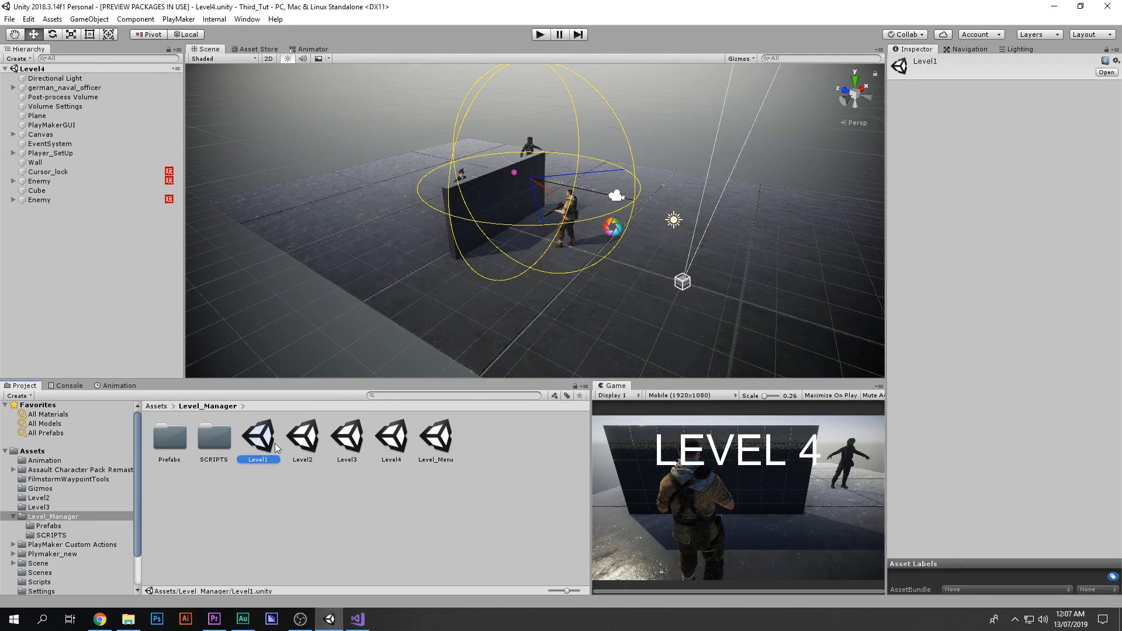
{"action": "double_click", "coordinate": [301, 445]}
{"action": "double_click", "coordinate": [353, 445]}
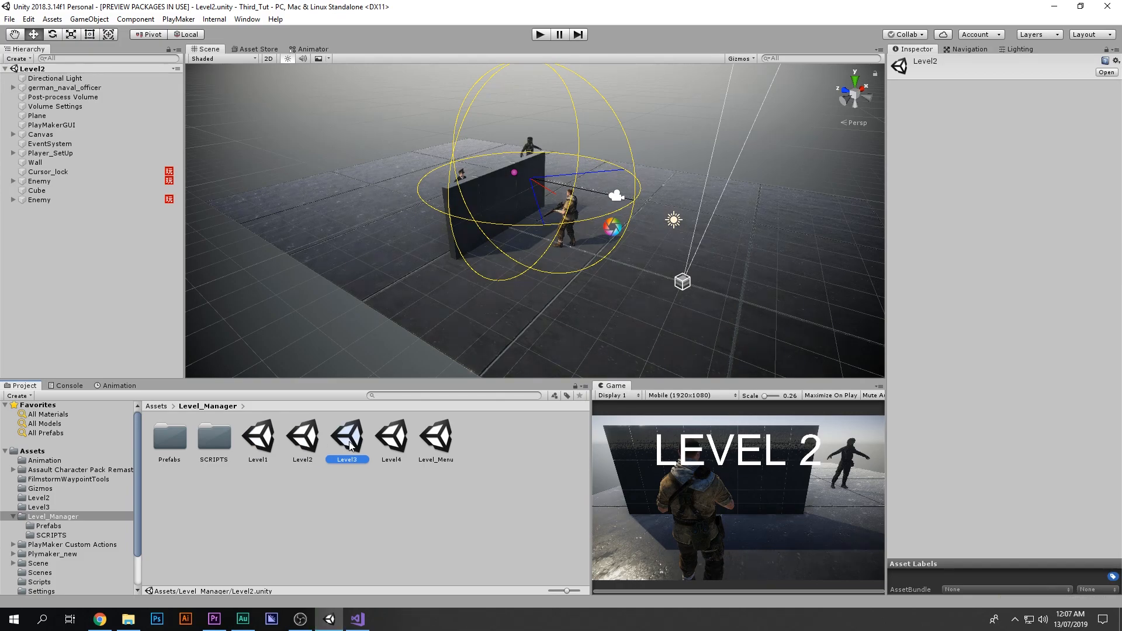
{"action": "double_click", "coordinate": [391, 438]}
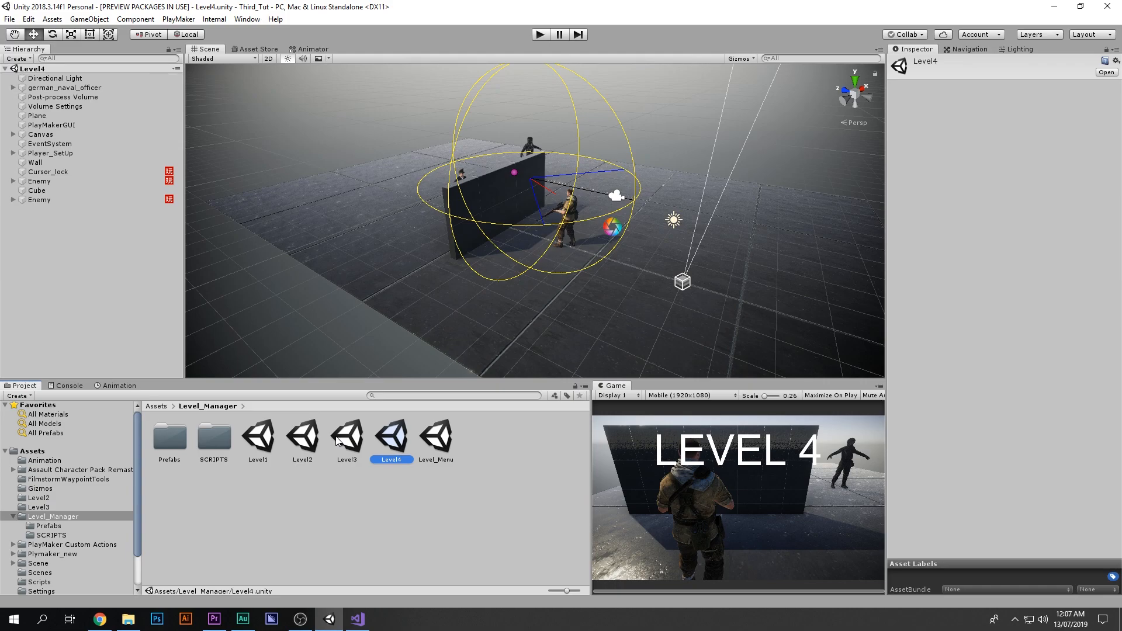
{"action": "left_click", "coordinate": [260, 456]}
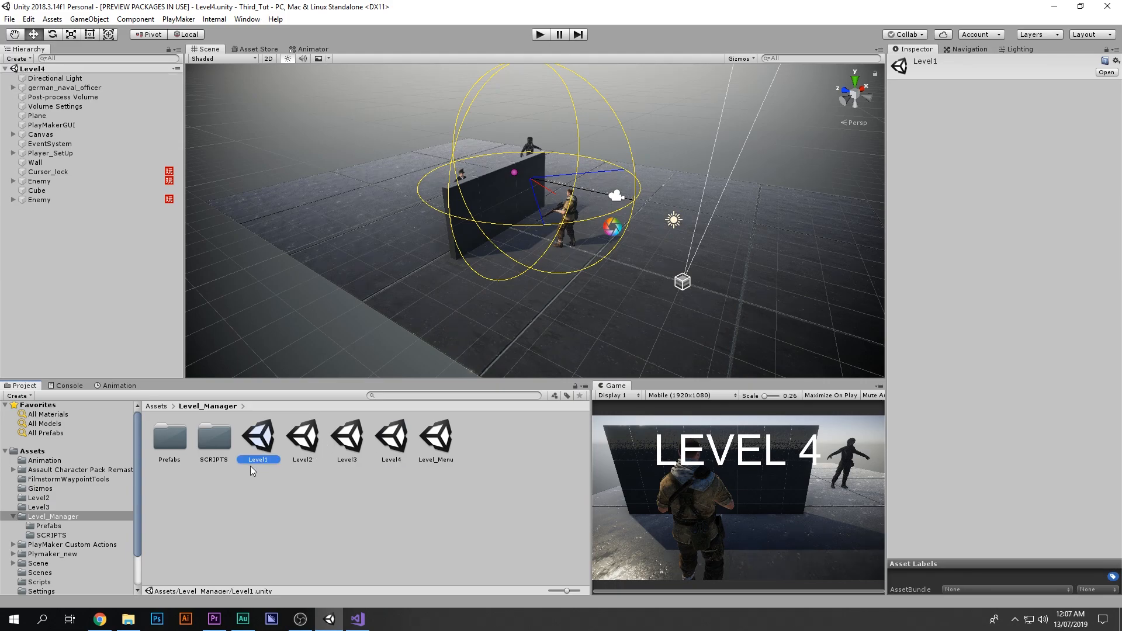
{"action": "left_click", "coordinate": [270, 493]}
{"action": "double_click", "coordinate": [434, 439]}
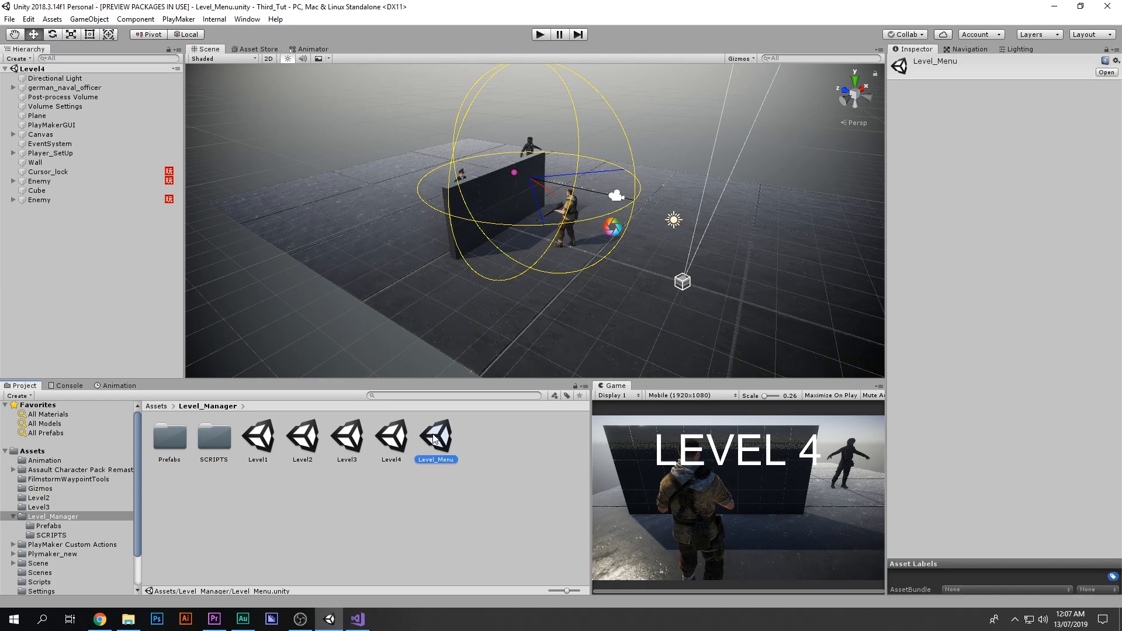
Step: Play the Level_Menu scene in a maximized Game view and scroll through the level buttons
{"action": "key", "text": "shift+space"}
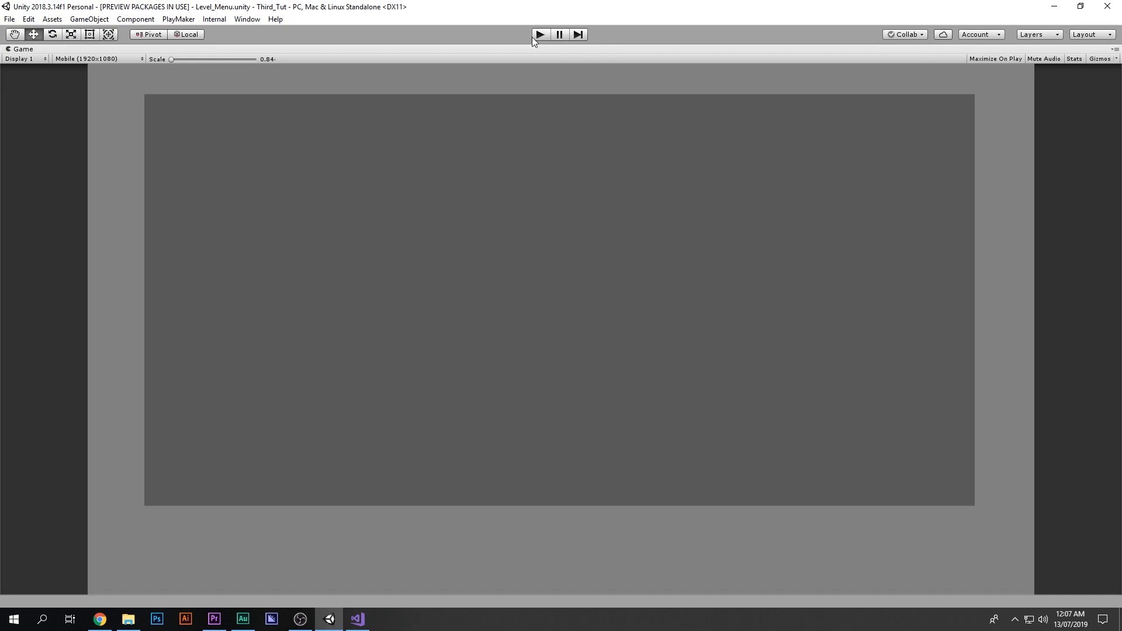
{"action": "left_click", "coordinate": [534, 35]}
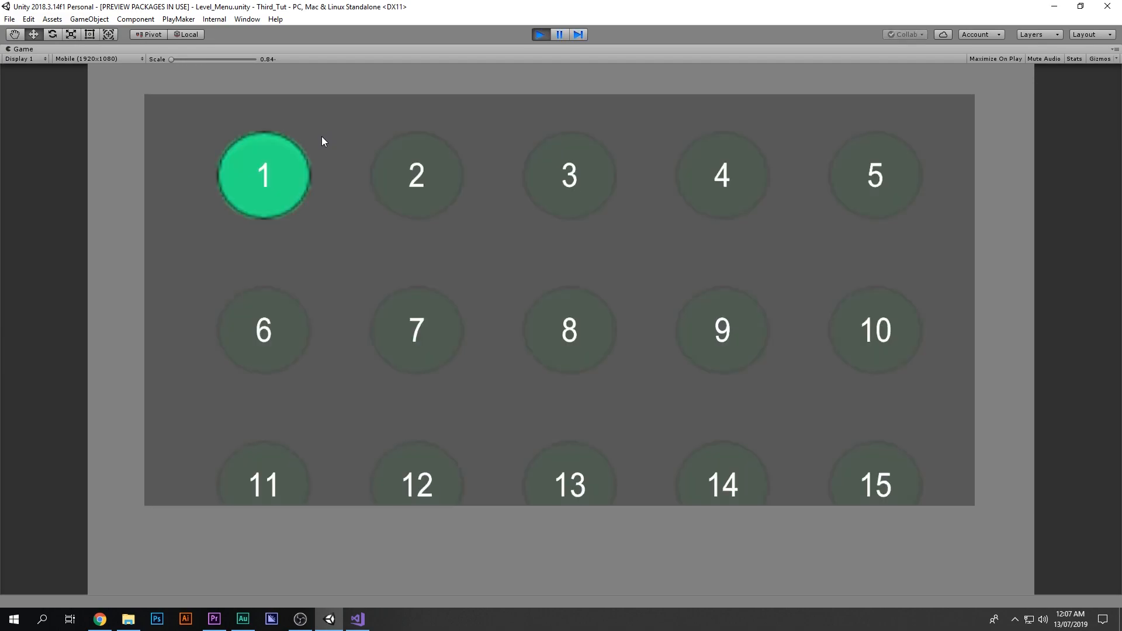
{"action": "left_click_drag", "start_coordinate": [594, 337], "coordinate": [597, 267]}
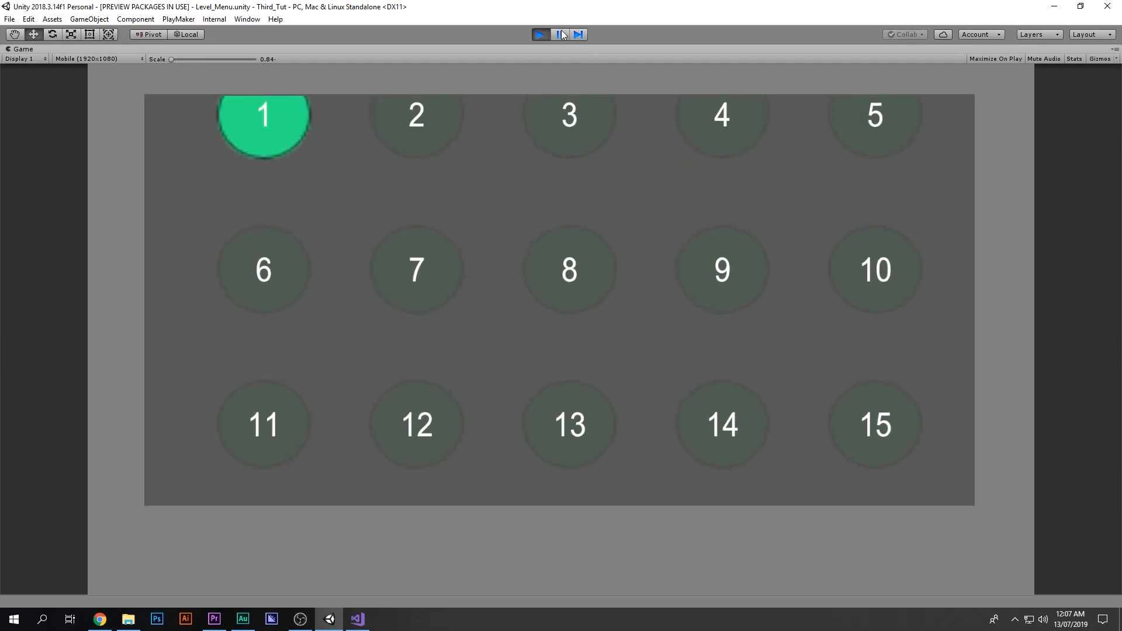
{"action": "left_click", "coordinate": [538, 35]}
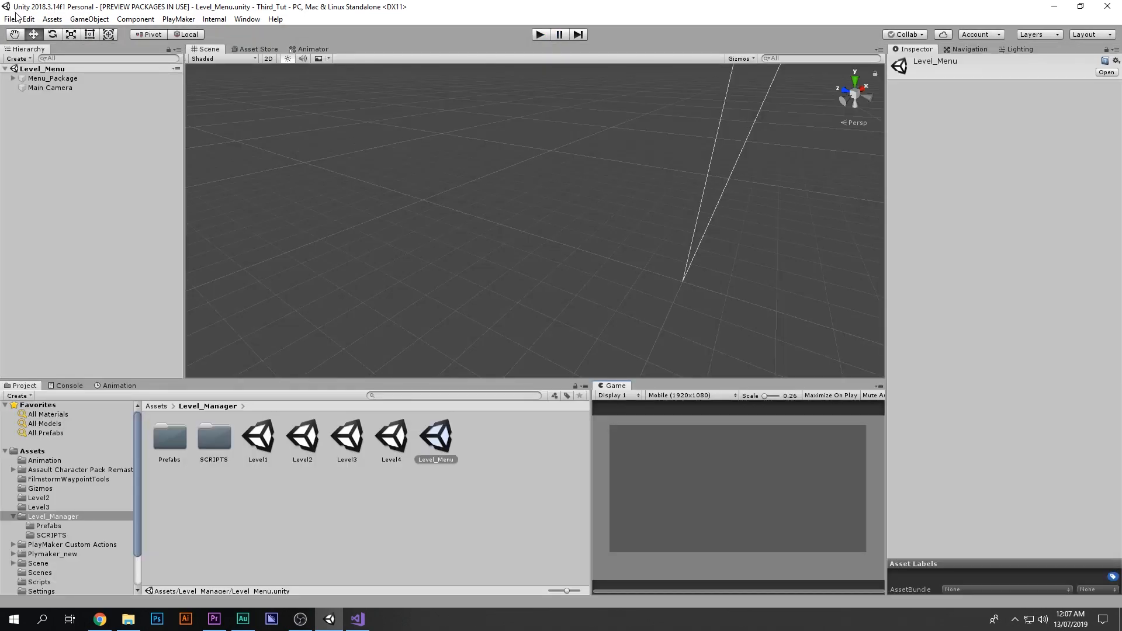
Step: In Build Settings, remove the deleted scene entry and add Level_Menu followed by Level1 to Level4 to Scenes In Build
{"action": "left_click", "coordinate": [10, 19]}
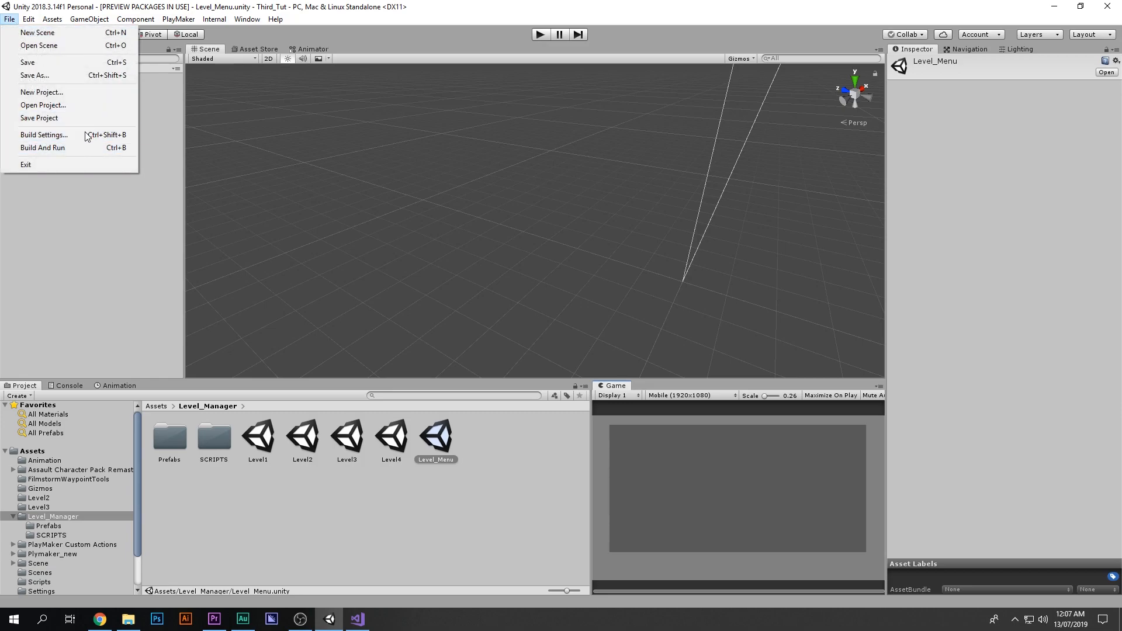
{"action": "left_click", "coordinate": [87, 136]}
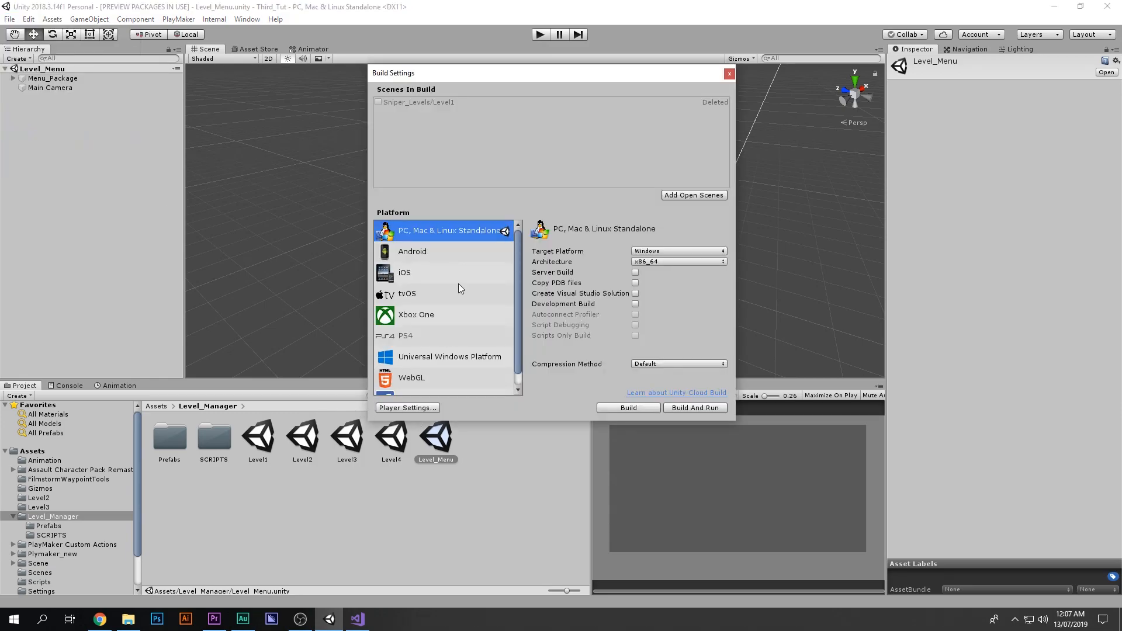
{"action": "left_click", "coordinate": [464, 103]}
{"action": "key", "text": "Delete"}
{"action": "left_click", "coordinate": [445, 433]}
{"action": "left_click_drag", "start_coordinate": [444, 434], "coordinate": [419, 166]}
{"action": "left_click", "coordinate": [285, 443]}
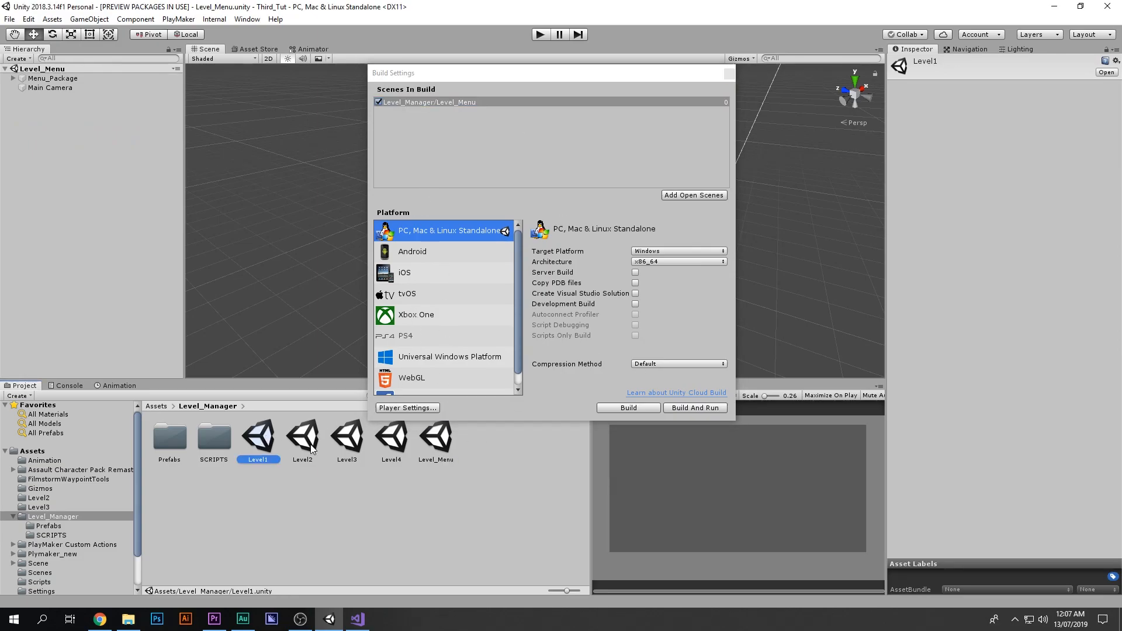
{"action": "left_click", "coordinate": [396, 444], "text": "shift"}
{"action": "left_click_drag", "start_coordinate": [269, 442], "coordinate": [422, 161]}
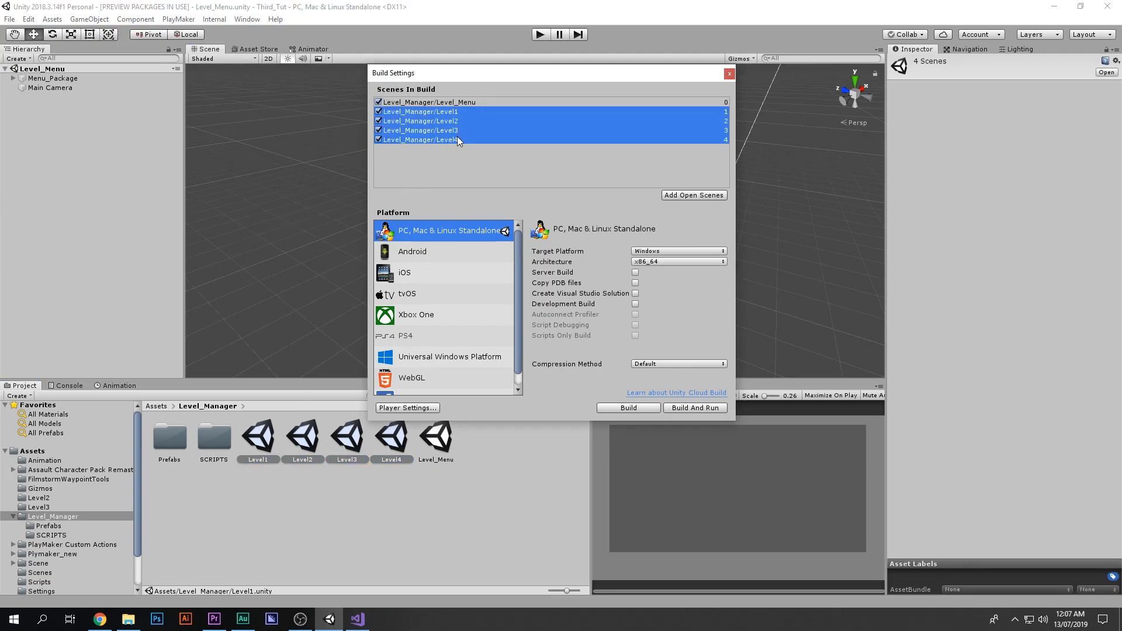
{"action": "left_click", "coordinate": [459, 102]}
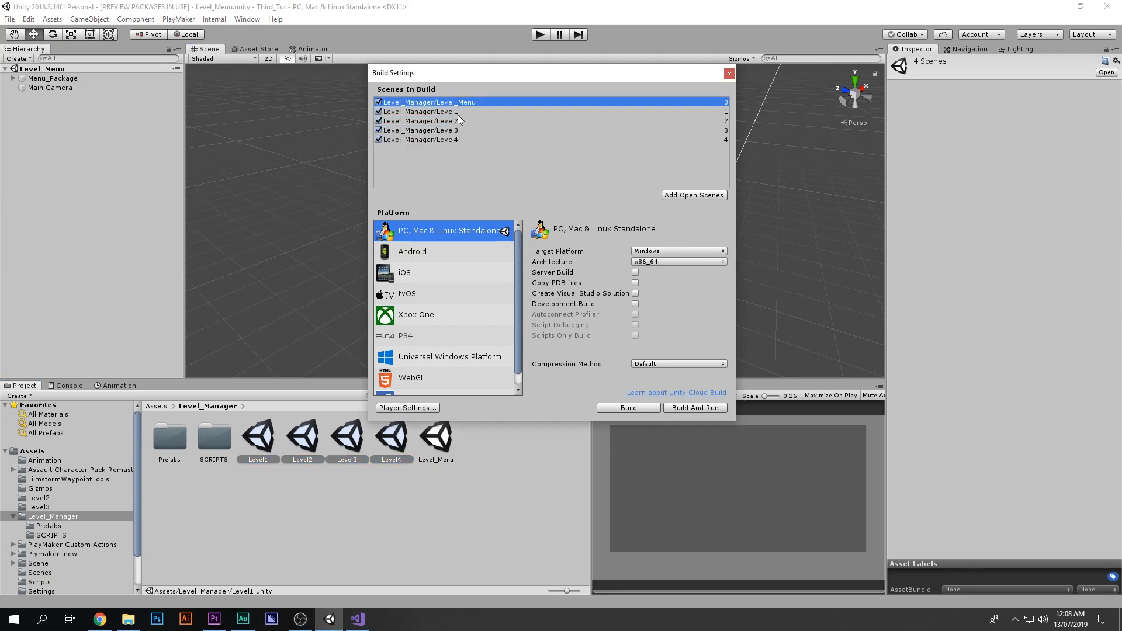
{"action": "left_click", "coordinate": [727, 74]}
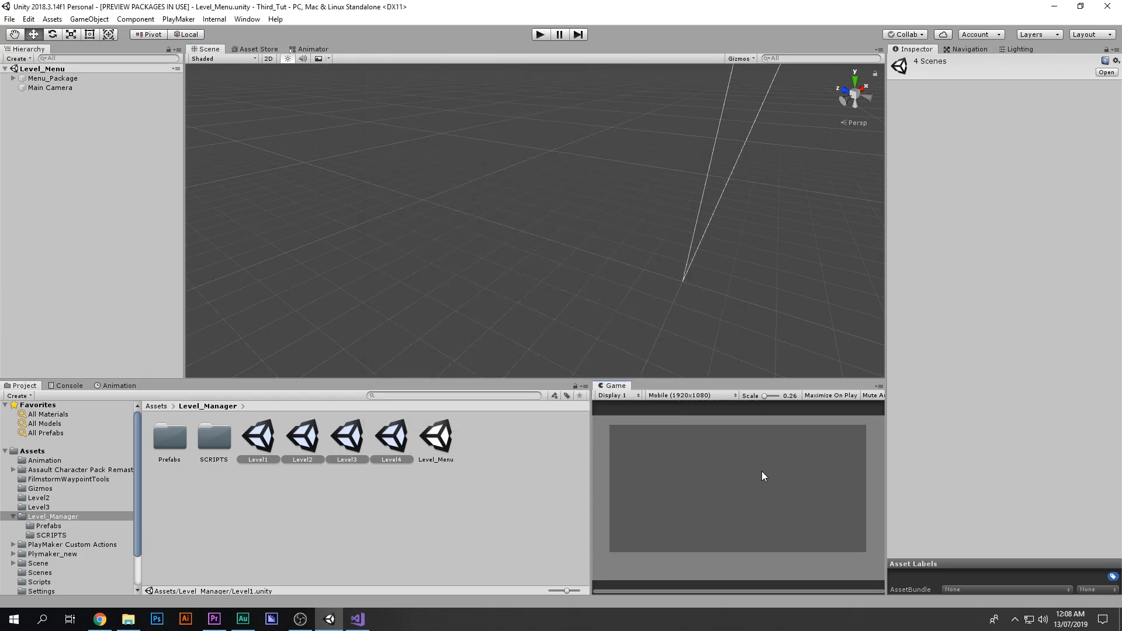
Step: Play the menu in a maximized Game view and launch level 1 from its button
{"action": "key", "text": "shift+space"}
{"action": "left_click", "coordinate": [538, 34]}
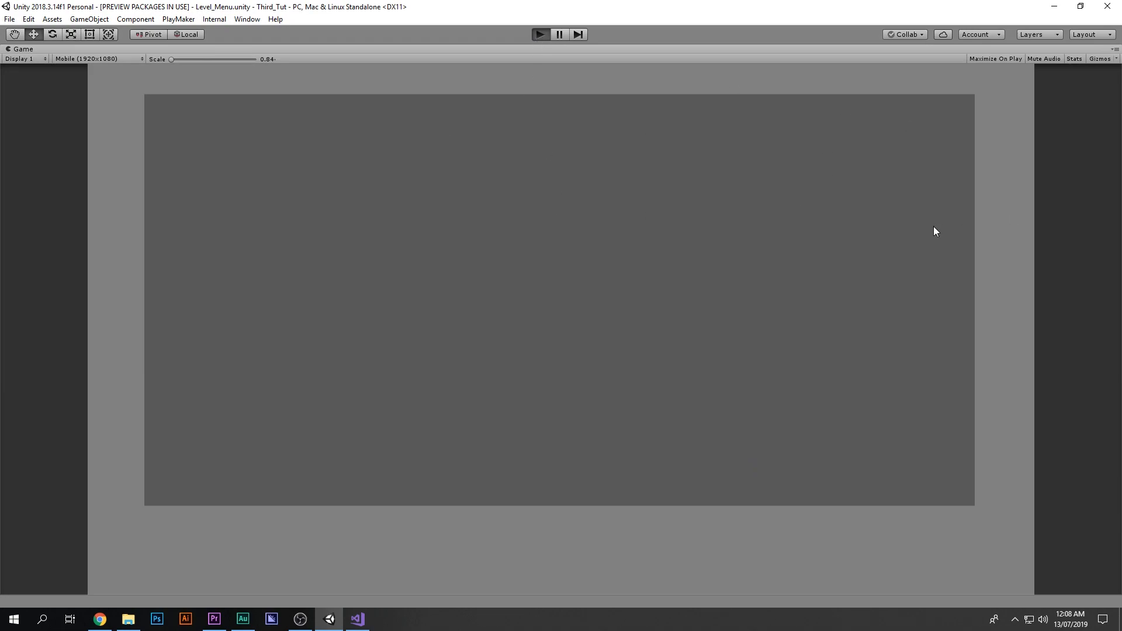
{"action": "left_click_drag", "start_coordinate": [282, 190], "coordinate": [291, 419]}
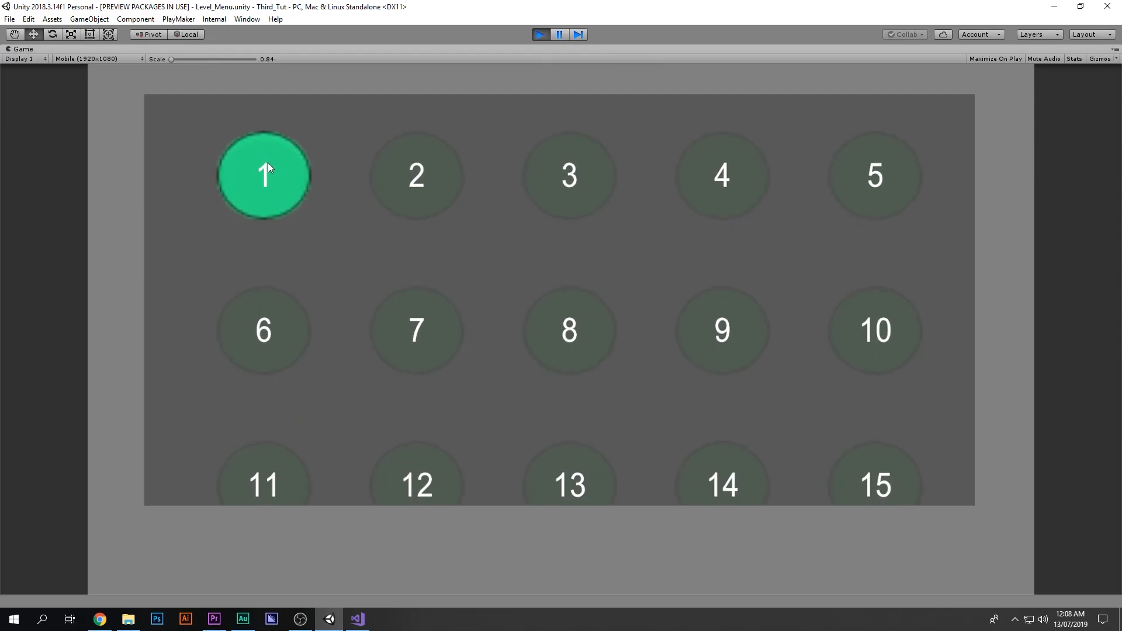
{"action": "left_click", "coordinate": [268, 163]}
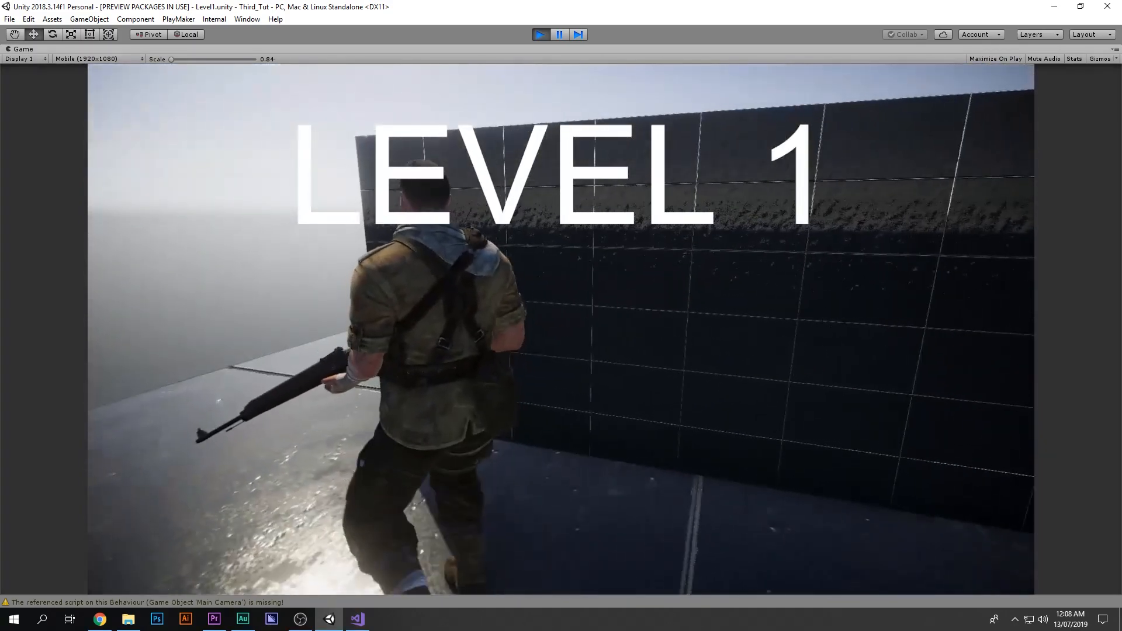
Step: Walk the character around Level1 and stop play mode
{"action": "key", "text": "a"}
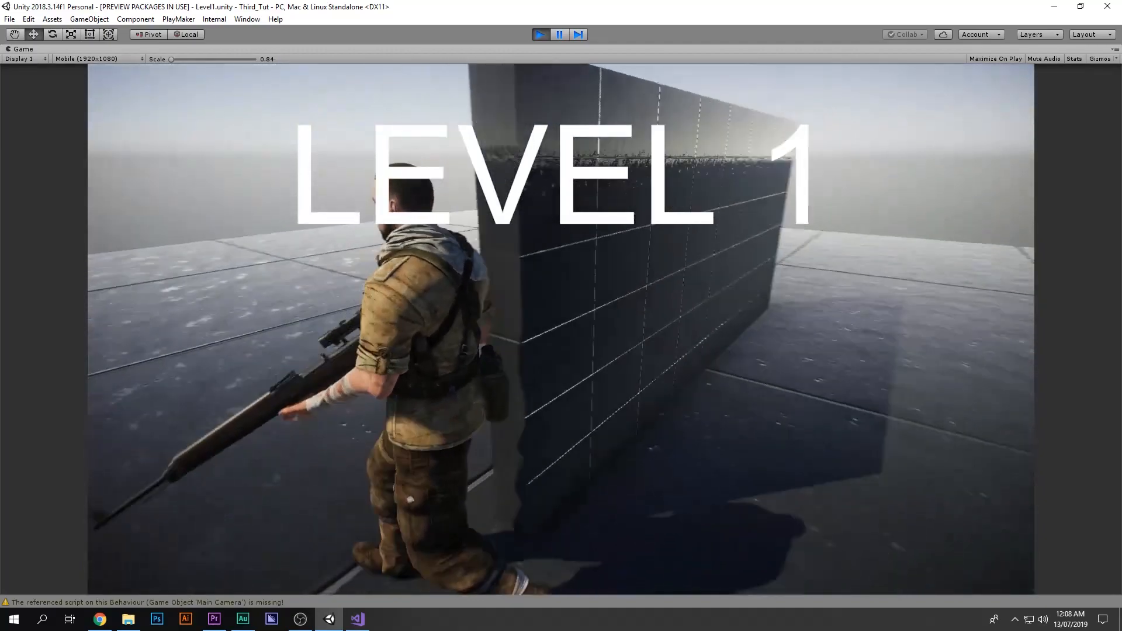
{"action": "key", "text": "w"}
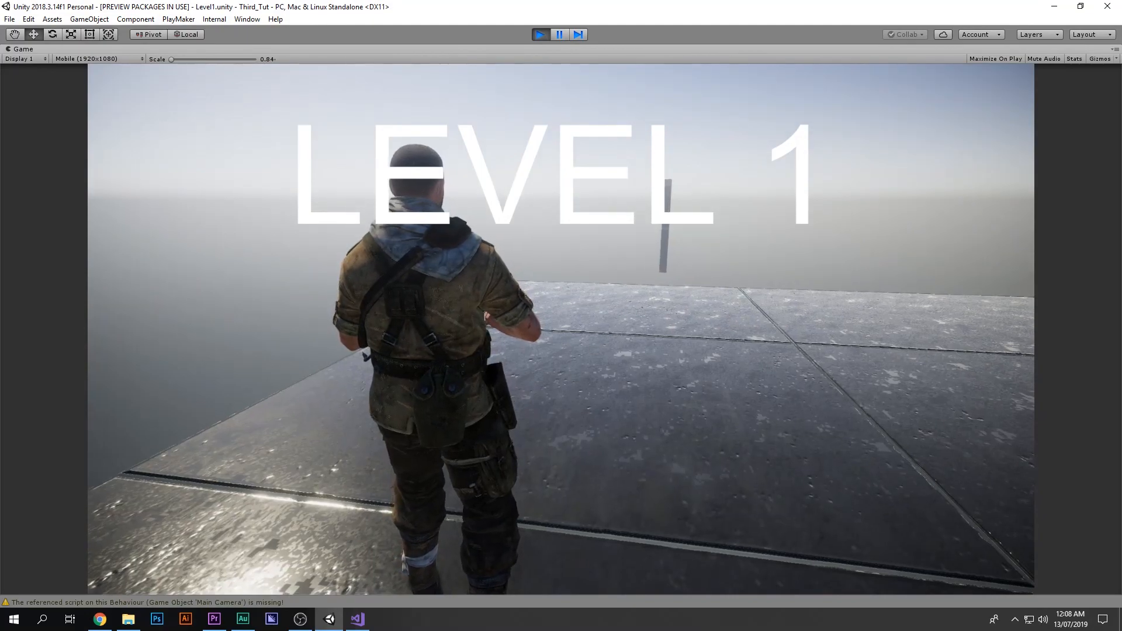
{"action": "right_click", "coordinate": [541, 167]}
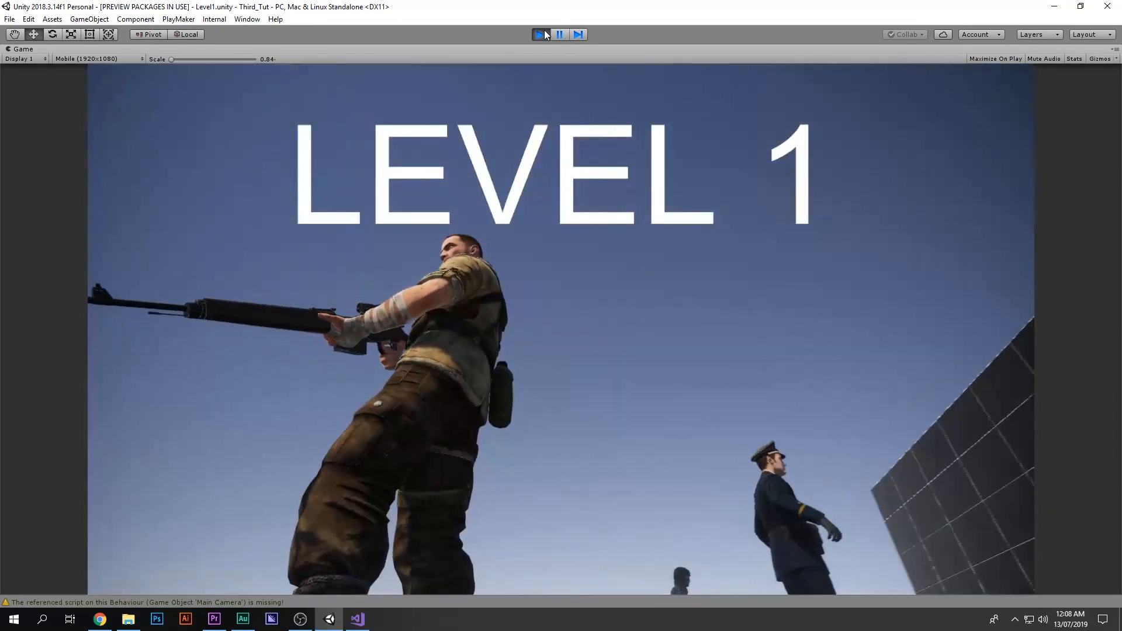
{"action": "left_click", "coordinate": [543, 33]}
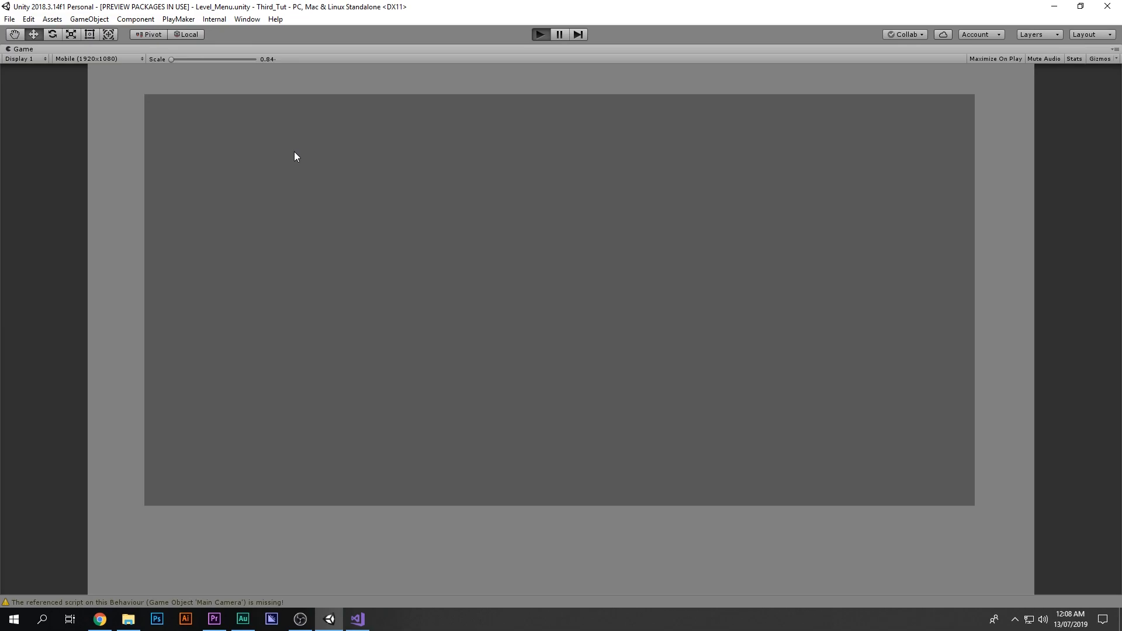
Step: Play the menu scene again and scroll the level button grid
{"action": "key", "text": "ctrl+p"}
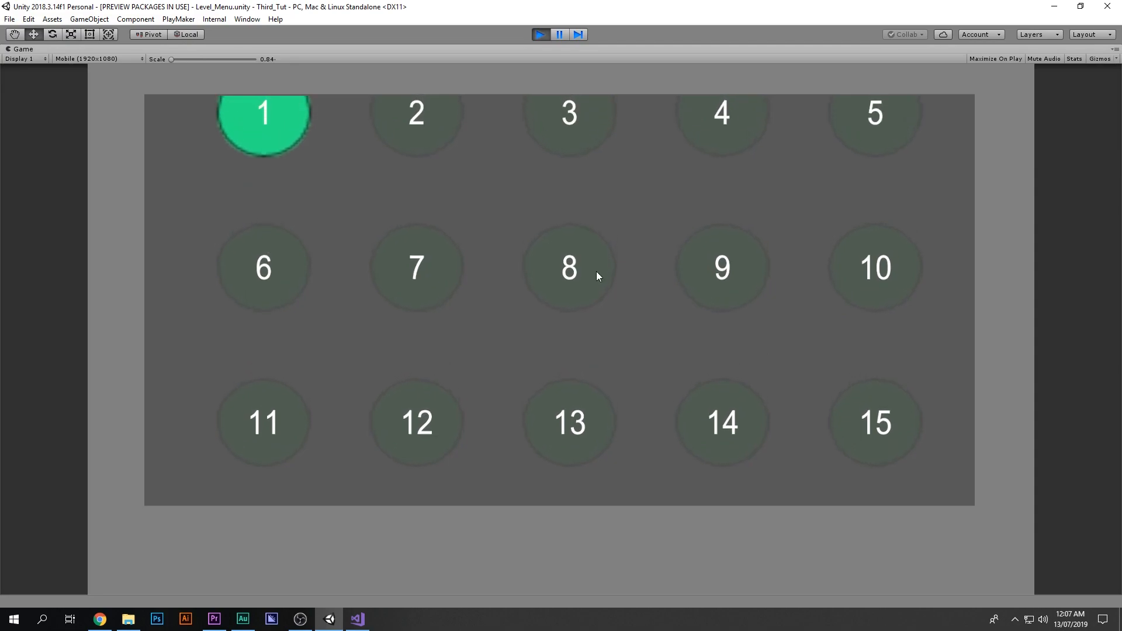
{"action": "left_click_drag", "start_coordinate": [596, 254], "coordinate": [592, 121]}
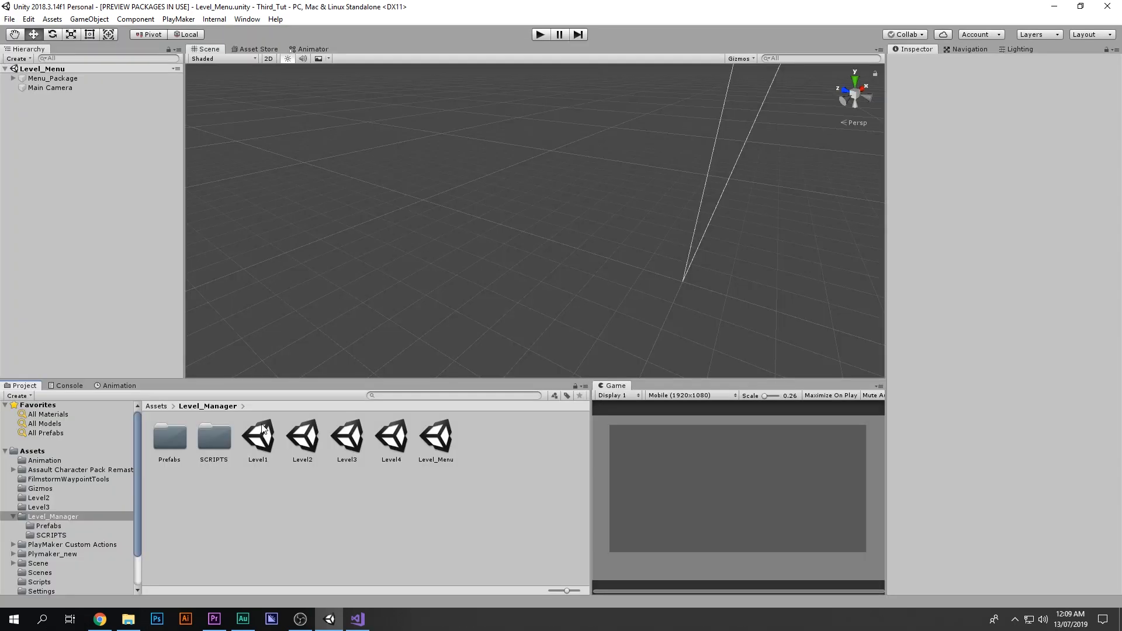
Step: Open the Level1 scene and create a new 3D Cube object in it
{"action": "double_click", "coordinate": [258, 439]}
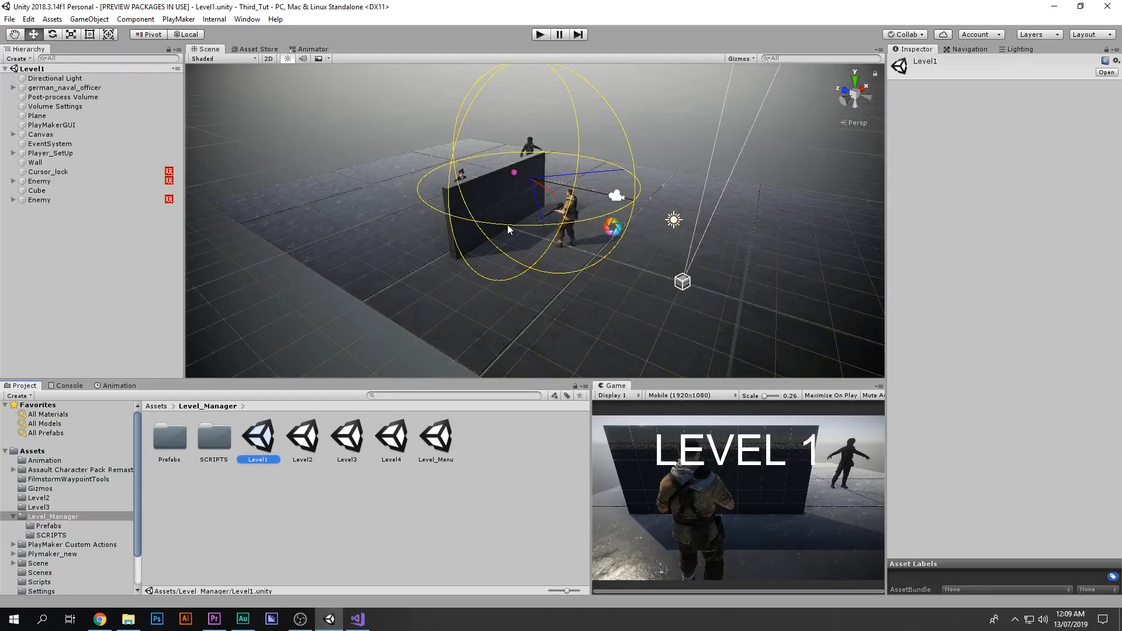
{"action": "scroll", "coordinate": [507, 226], "scroll_direction": "down", "scroll_amount": 3}
{"action": "middle_click_drag", "start_coordinate": [514, 236], "coordinate": [528, 257]}
{"action": "scroll", "coordinate": [644, 302], "scroll_direction": "up", "scroll_amount": 5}
{"action": "right_click_drag", "start_coordinate": [528, 257], "coordinate": [593, 279]}
{"action": "middle_click_drag", "start_coordinate": [558, 281], "coordinate": [652, 271]}
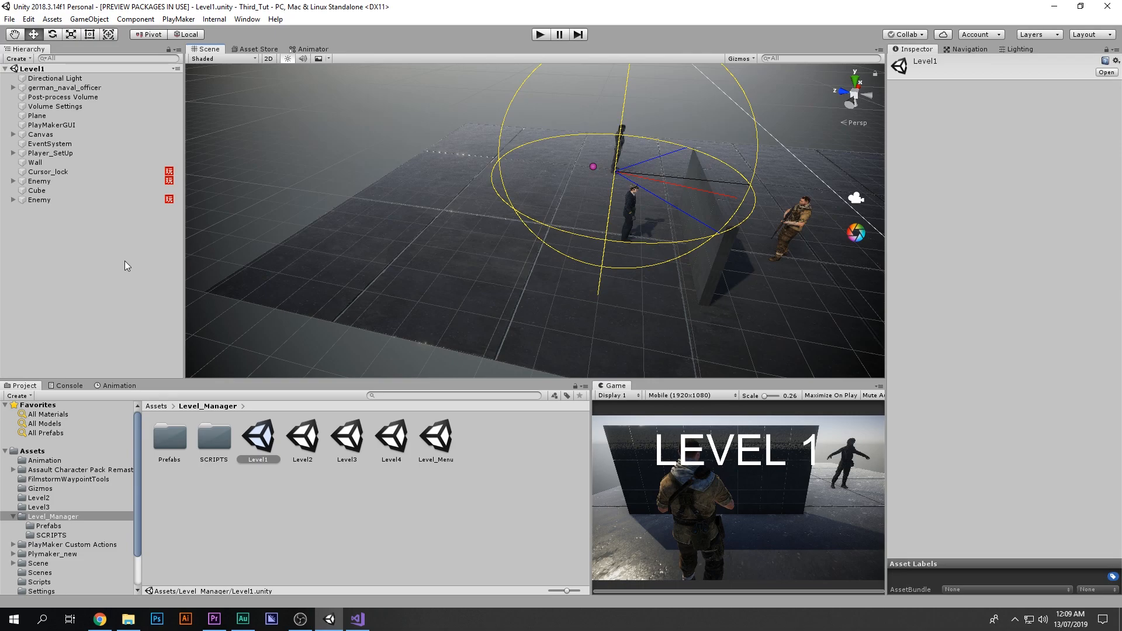
{"action": "left_click", "coordinate": [93, 240]}
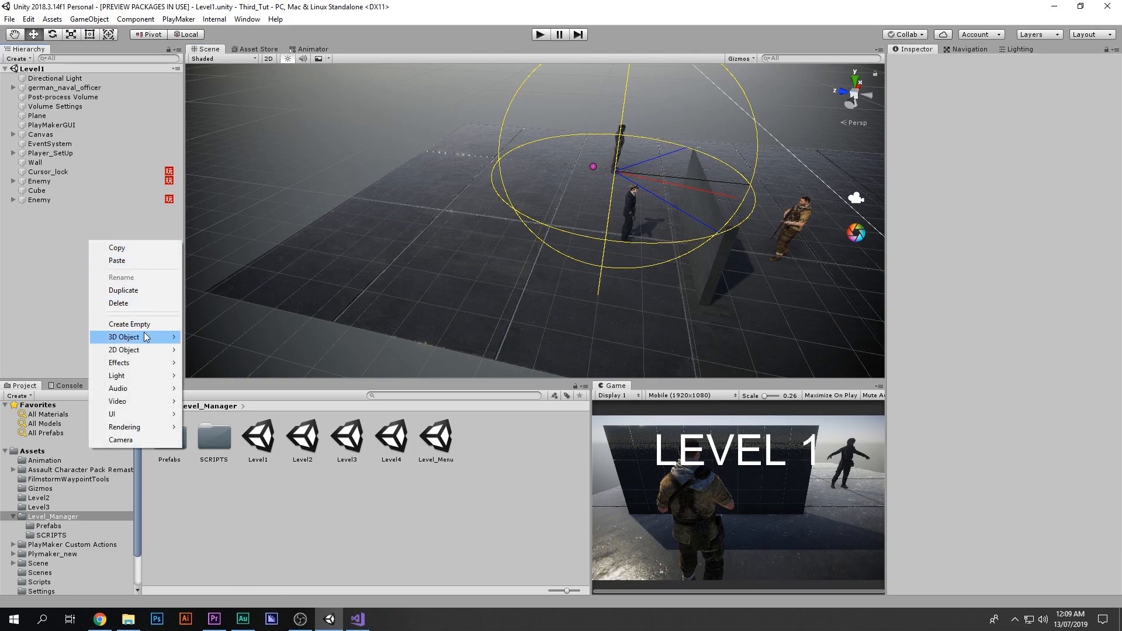
{"action": "mouse_move", "coordinate": [149, 337]}
{"action": "left_click", "coordinate": [188, 338]}
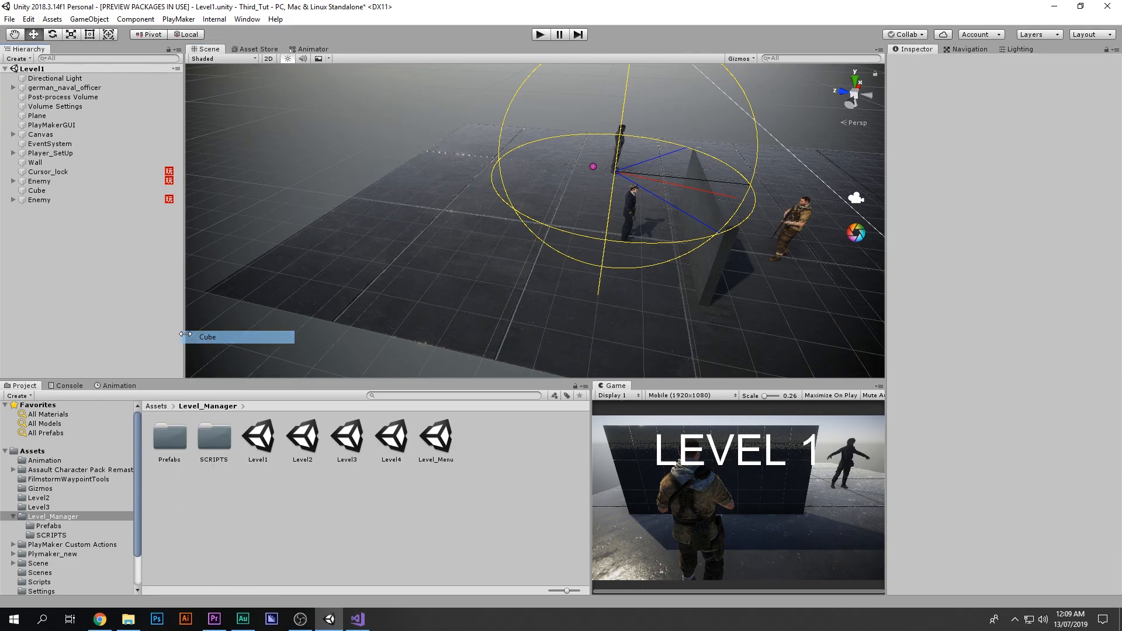
Step: Move the new cube onto the floor near the player, at about X 3.7, Y -0.29, Z 16.1
{"action": "left_click_drag", "start_coordinate": [337, 188], "coordinate": [411, 153]}
{"action": "scroll", "coordinate": [415, 137], "scroll_direction": "up", "scroll_amount": 3}
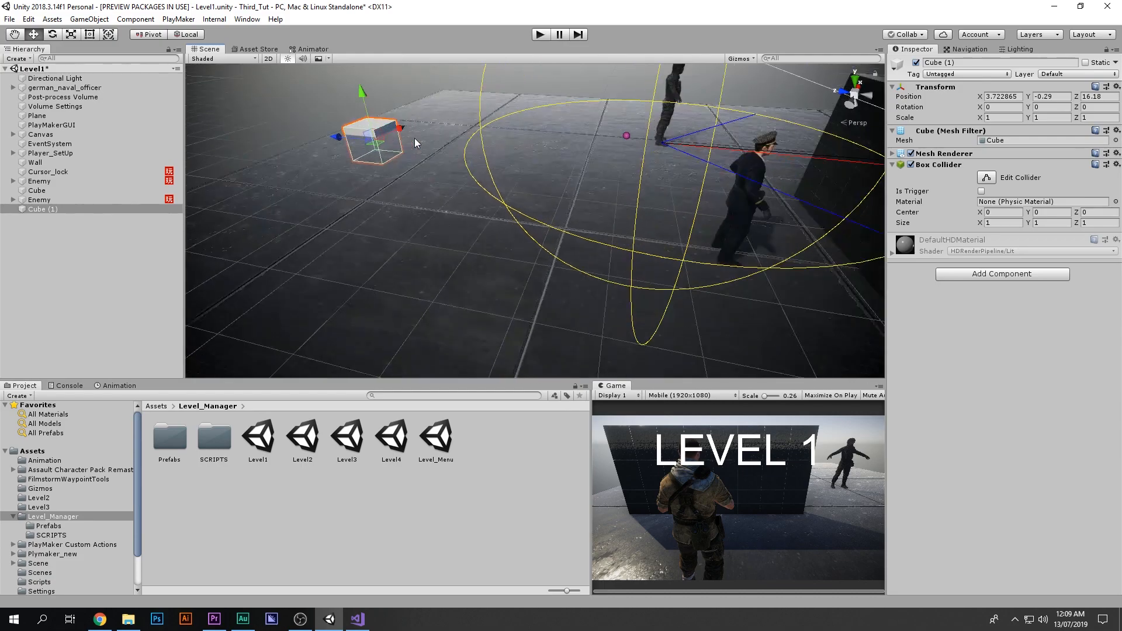
{"action": "middle_click_drag", "start_coordinate": [415, 137], "coordinate": [593, 258]}
{"action": "scroll", "coordinate": [588, 256], "scroll_direction": "up", "scroll_amount": 5}
{"action": "right_click_drag", "start_coordinate": [587, 255], "coordinate": [554, 209]}
{"action": "left_click_drag", "start_coordinate": [524, 222], "coordinate": [585, 215]}
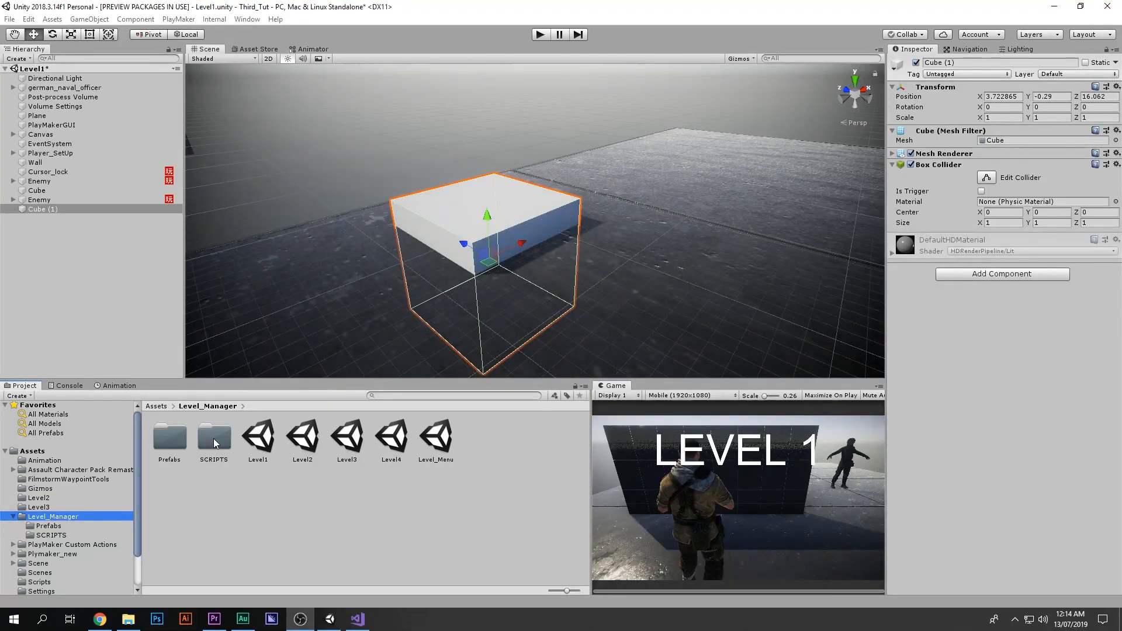
Step: Attach the GOAL script from the SCRIPTS folder to the new cube
{"action": "double_click", "coordinate": [213, 438]}
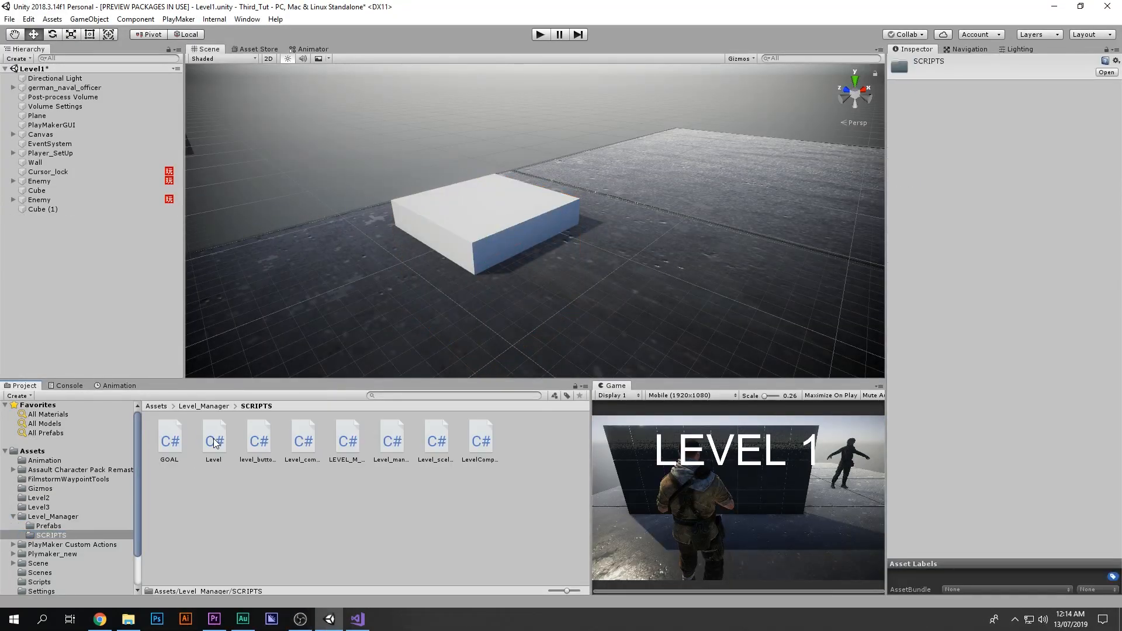
{"action": "left_click", "coordinate": [170, 443]}
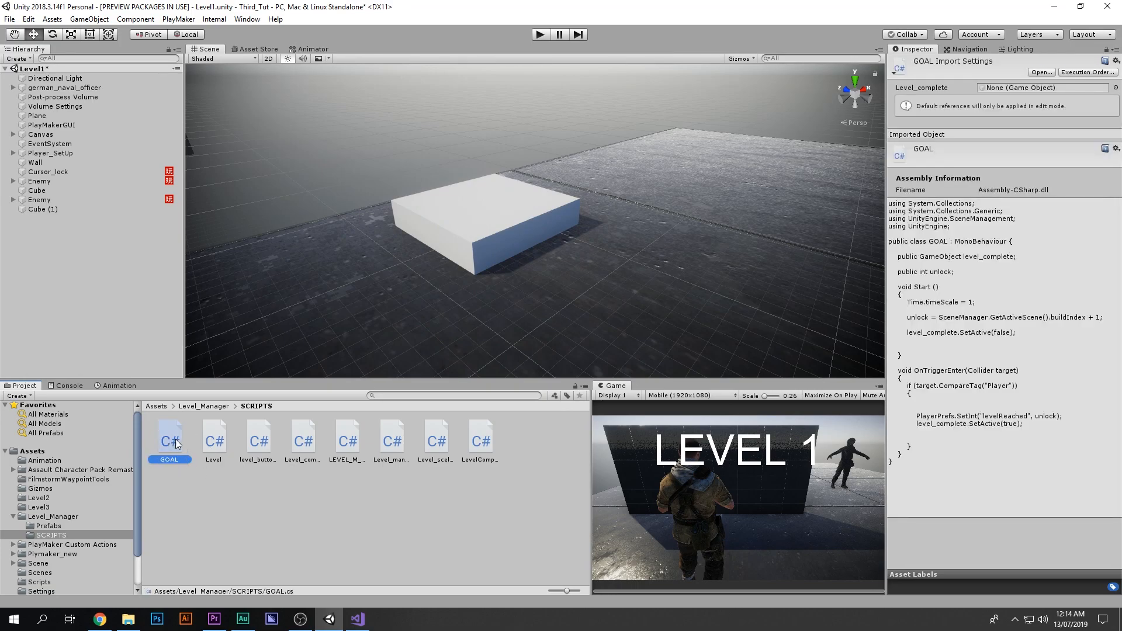
{"action": "left_click", "coordinate": [56, 209]}
{"action": "left_click_drag", "start_coordinate": [170, 439], "coordinate": [990, 406]}
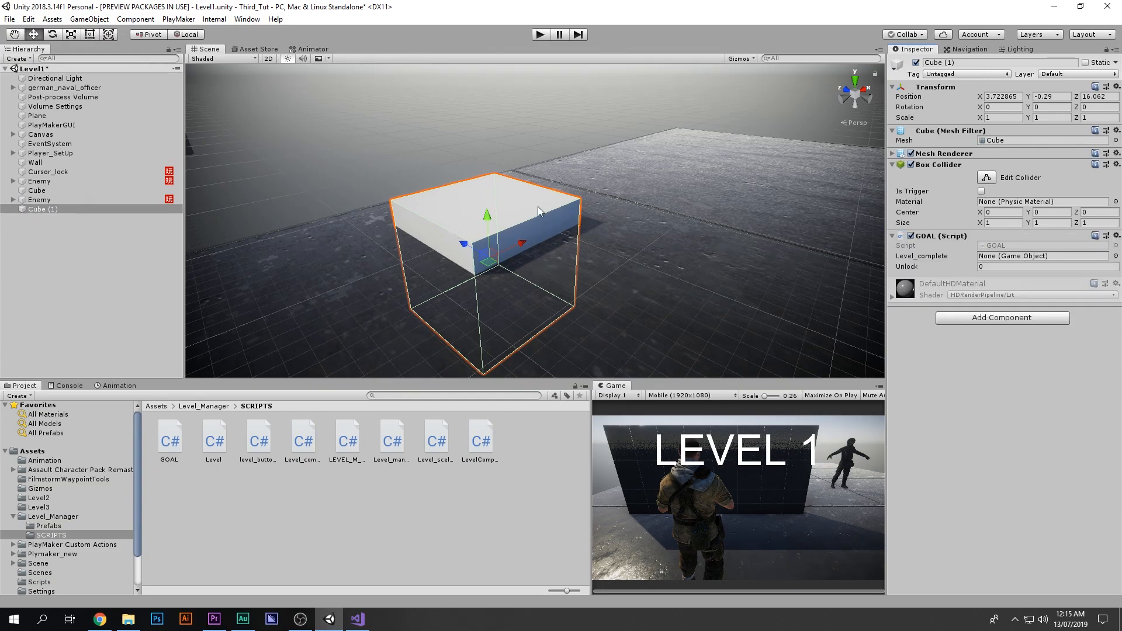
Step: Make the cube's Box Collider a trigger and flatten the cube to about 0.3 Y scale at Y about 0.13
{"action": "left_click", "coordinate": [982, 191]}
{"action": "left_click_drag", "start_coordinate": [486, 212], "coordinate": [493, 206]}
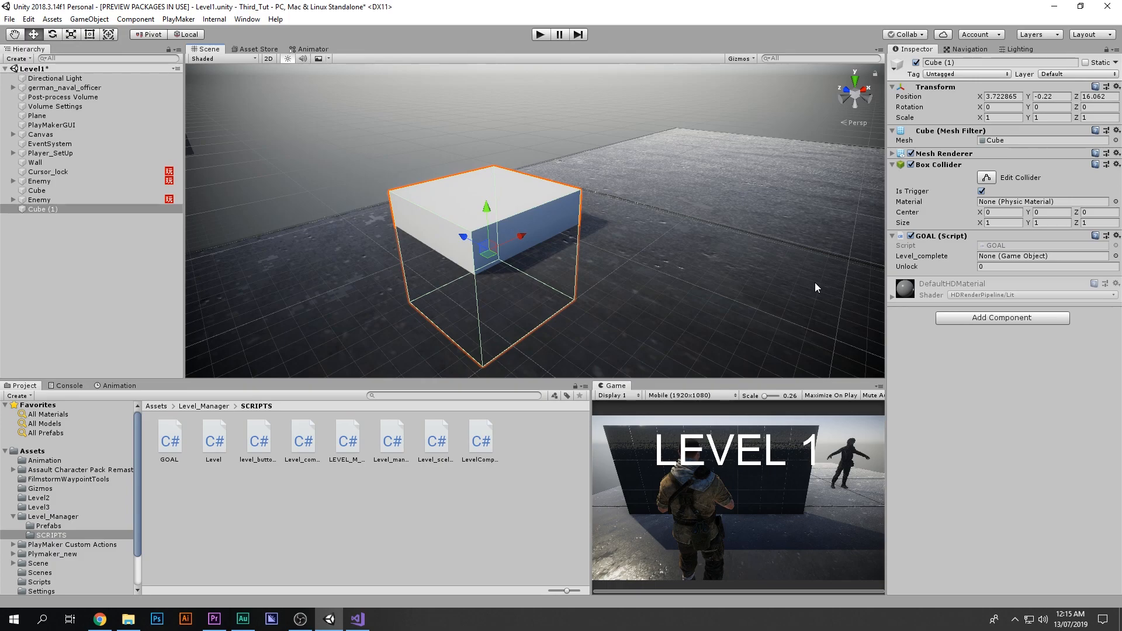
{"action": "left_click", "coordinate": [858, 101]}
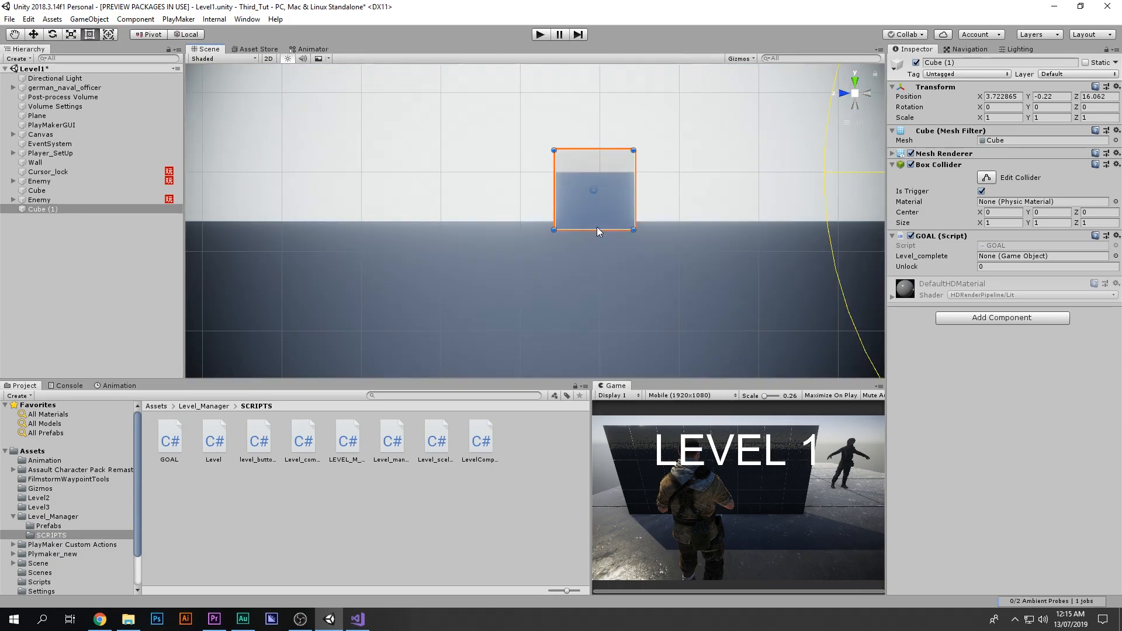
{"action": "left_click_drag", "start_coordinate": [597, 229], "coordinate": [613, 173]}
{"action": "left_click_drag", "start_coordinate": [703, 155], "coordinate": [591, 299], "text": "alt"}
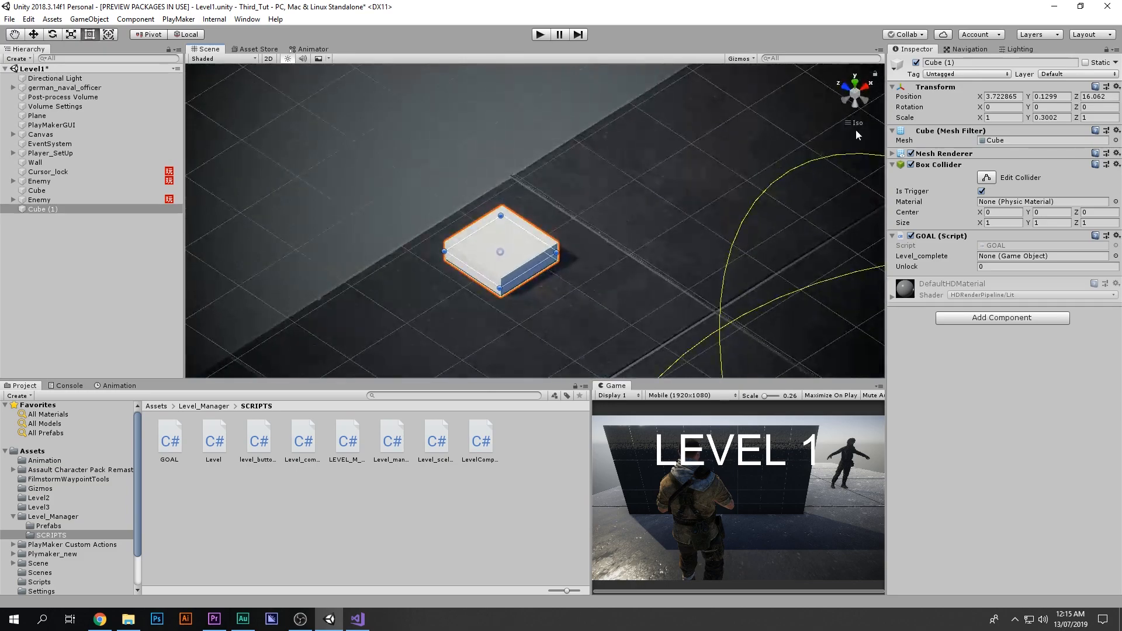
{"action": "left_click", "coordinate": [864, 101]}
{"action": "left_click", "coordinate": [856, 96]}
{"action": "left_click_drag", "start_coordinate": [751, 129], "coordinate": [671, 283], "text": "alt"}
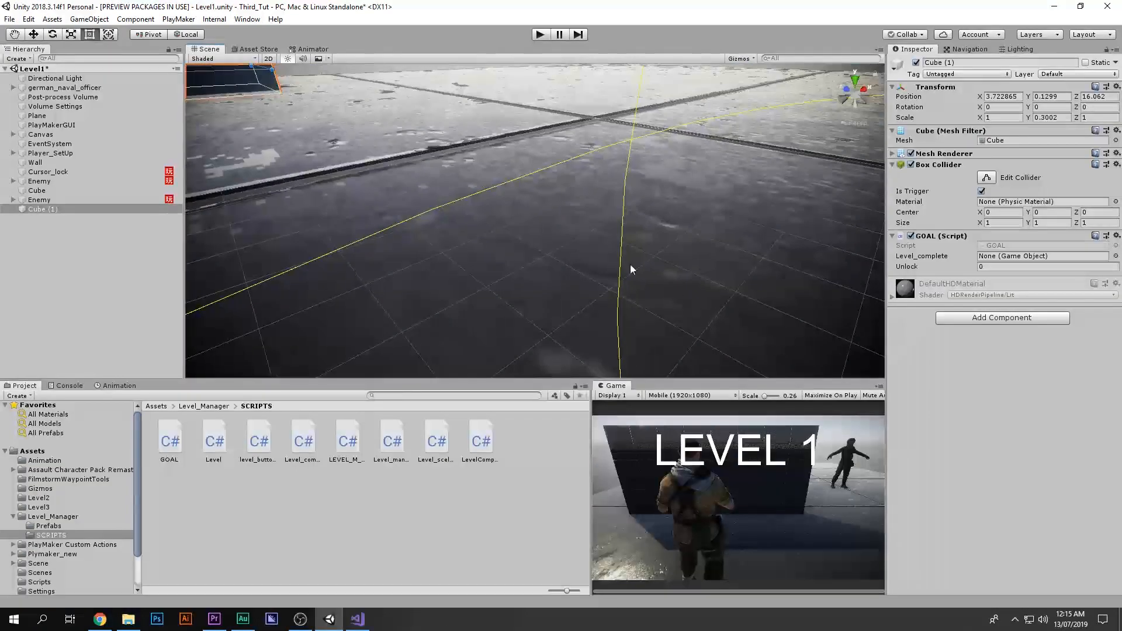
Step: Rename the new flattened cube Goal
{"action": "key", "text": "f"}
{"action": "scroll", "coordinate": [617, 284], "scroll_direction": "down", "scroll_amount": 3}
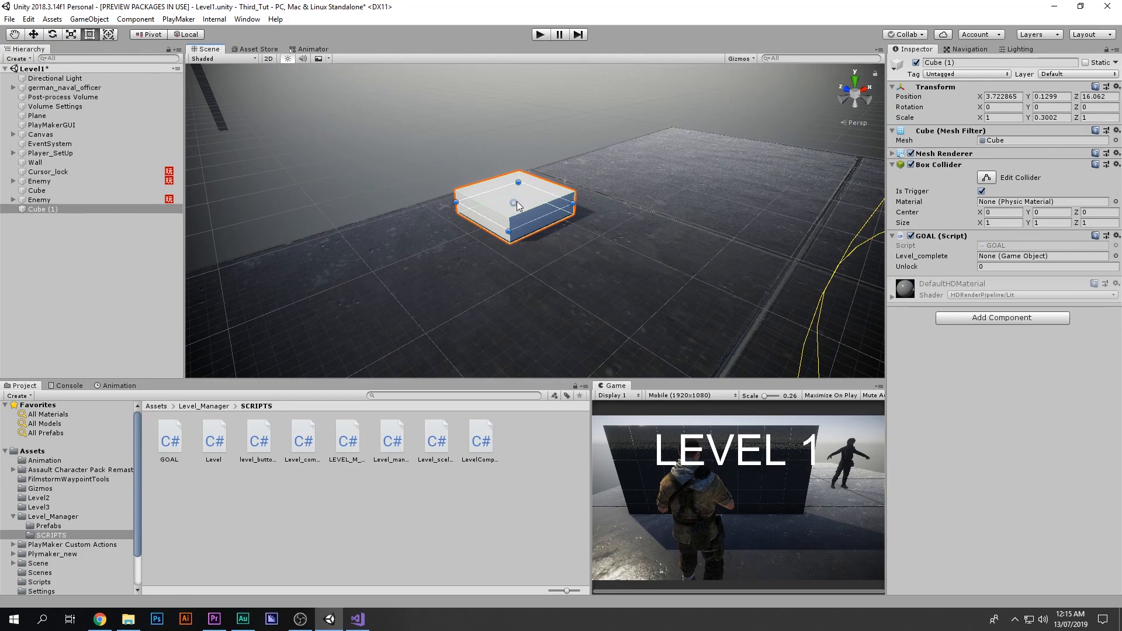
{"action": "left_click", "coordinate": [991, 65]}
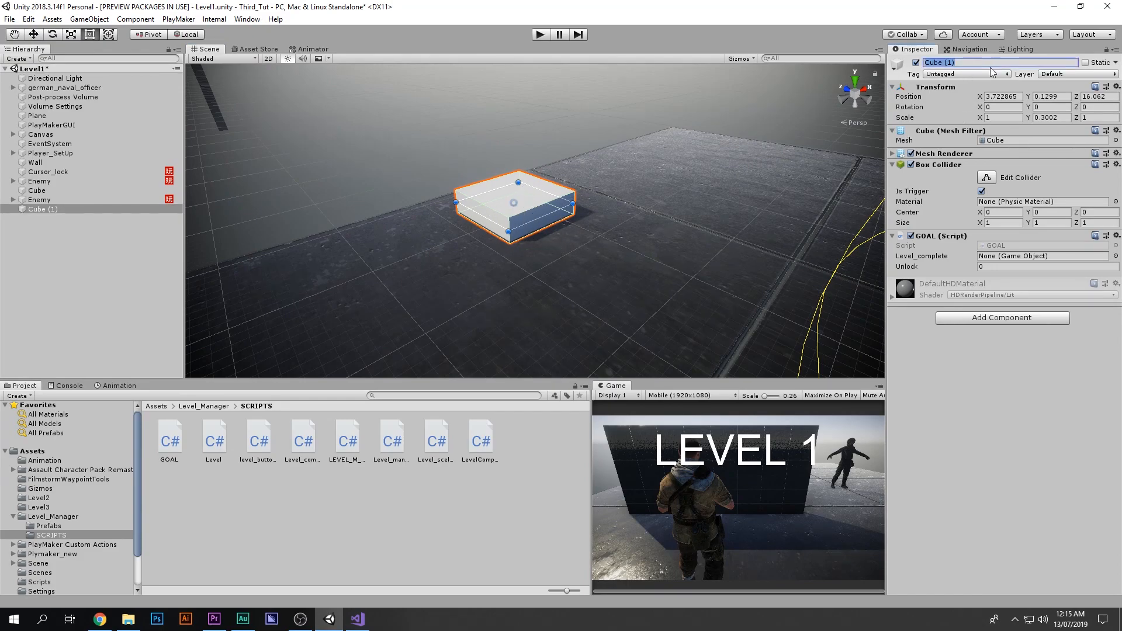
{"action": "type", "text": "Goal"}
{"action": "key", "text": "Return"}
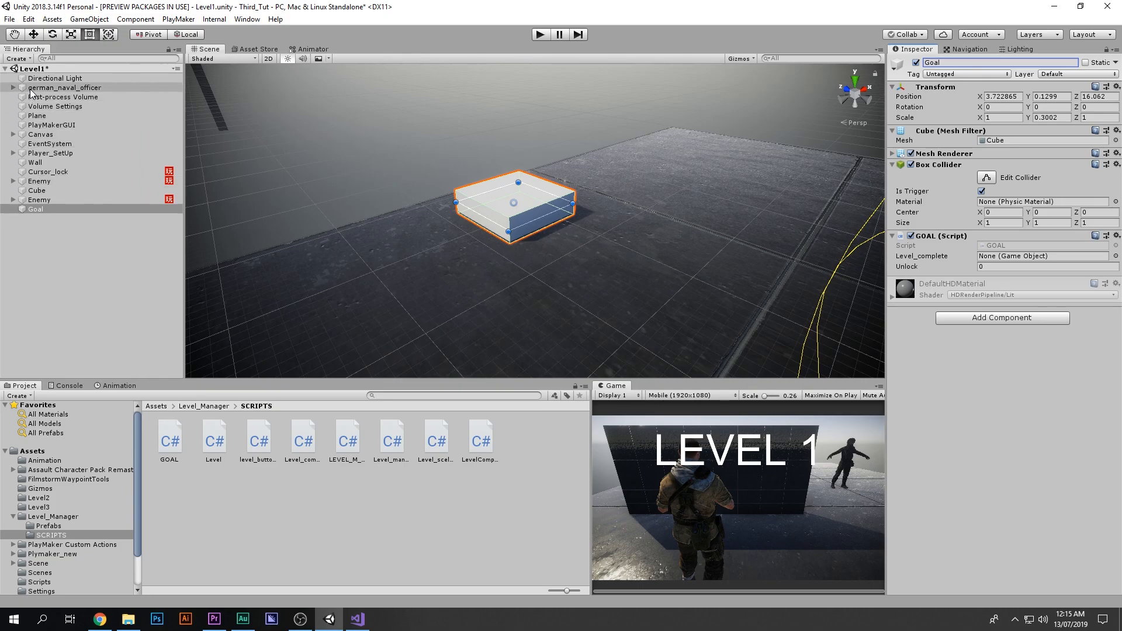
Step: Check the tag assigned to the Karl player object inside Player_SetUp
{"action": "left_click", "coordinate": [13, 153]}
{"action": "left_click", "coordinate": [42, 163]}
{"action": "right_click_drag", "start_coordinate": [502, 275], "coordinate": [881, 201]}
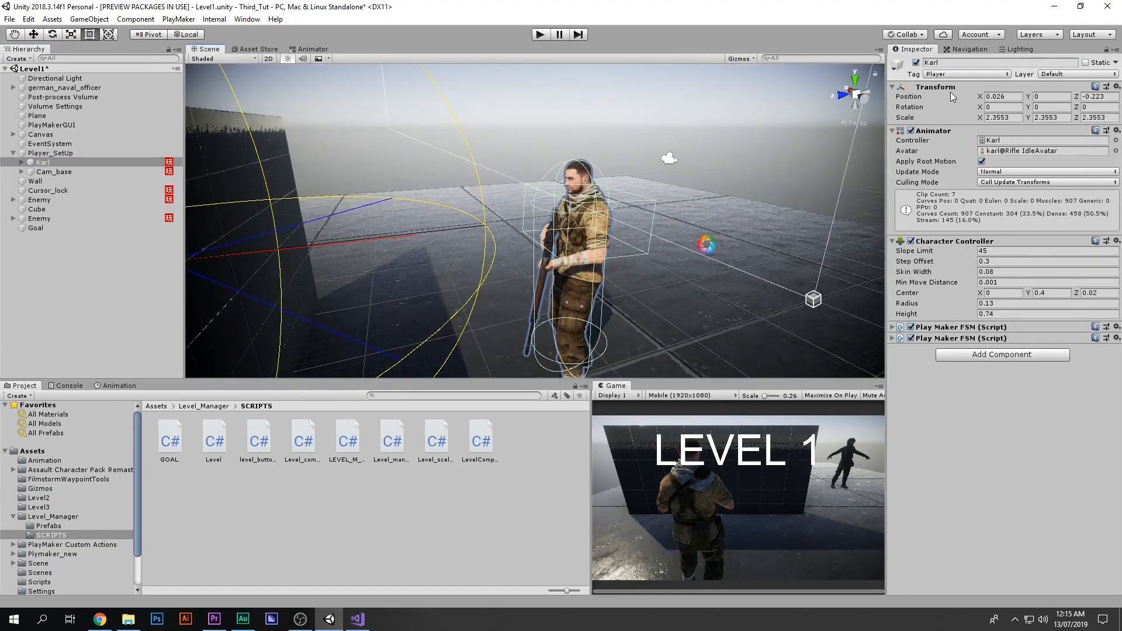
{"action": "left_click", "coordinate": [948, 74]}
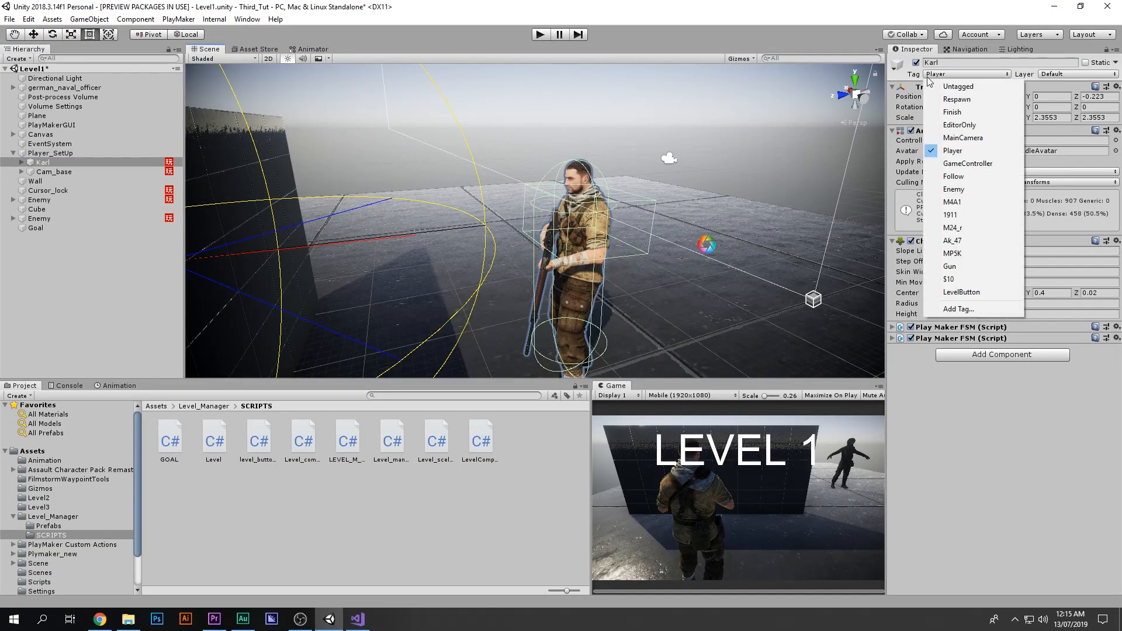
{"action": "left_click", "coordinate": [953, 151]}
Step: Create an empty child object under Goal and reset its Transform
{"action": "mouse_move", "coordinate": [409, 175]}
{"action": "right_mouse_down"}
{"action": "mouse_move", "coordinate": [240, 151]}
{"action": "mouse_move", "coordinate": [410, 182]}
{"action": "right_mouse_up"}
{"action": "left_click", "coordinate": [544, 224]}
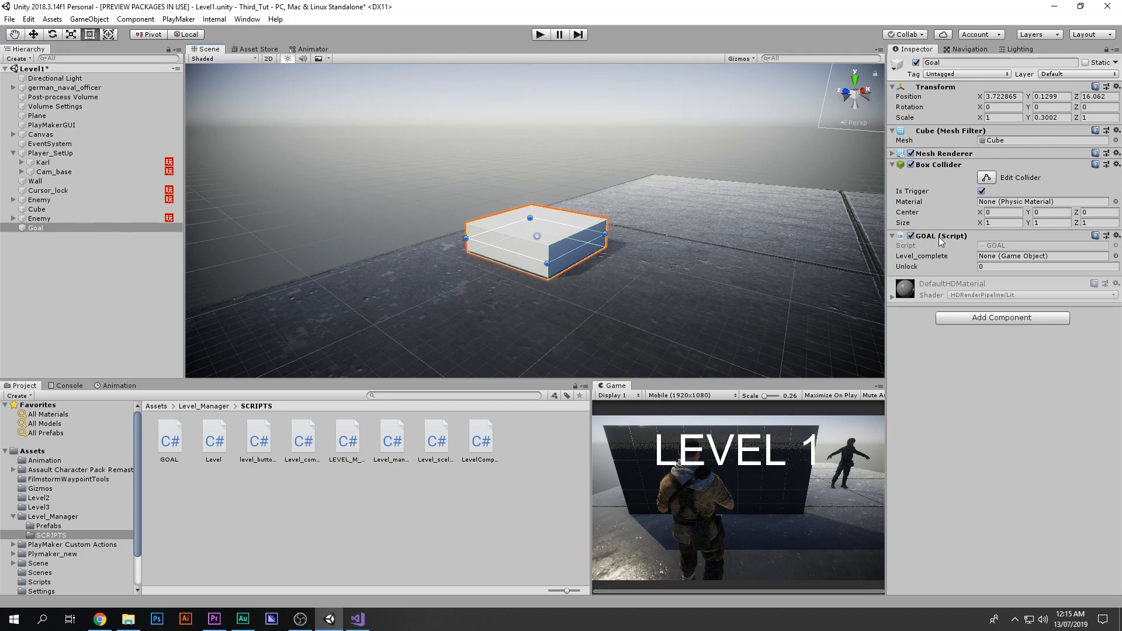
{"action": "right_click", "coordinate": [55, 227]}
{"action": "left_click", "coordinate": [110, 311]}
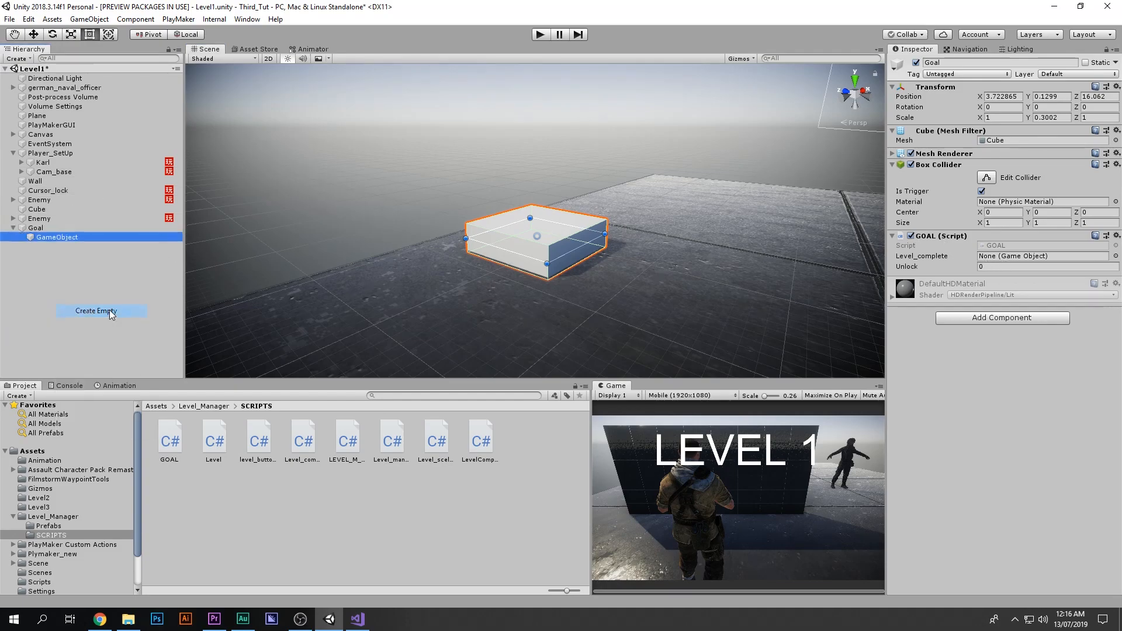
{"action": "left_click", "coordinate": [1116, 87]}
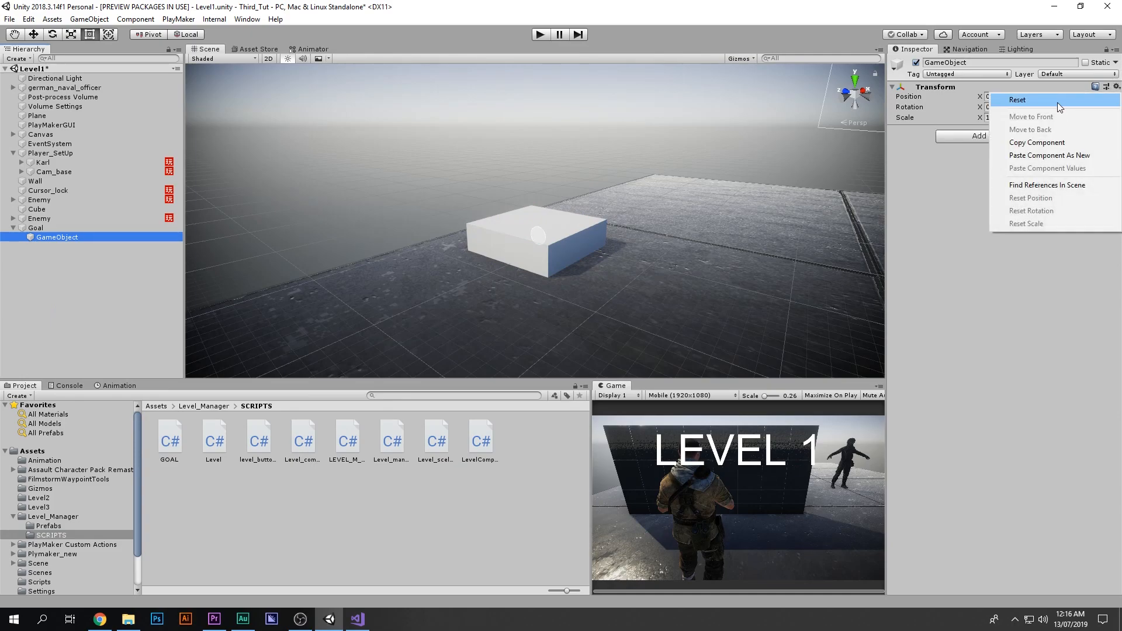
{"action": "left_click", "coordinate": [1058, 103]}
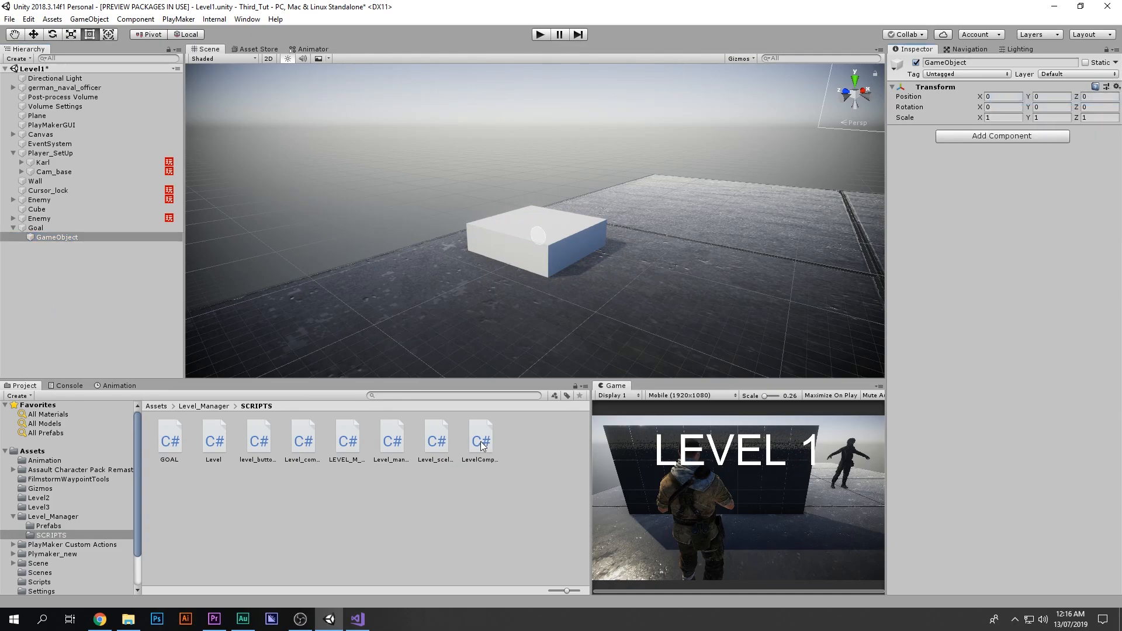
Step: Attach the LevelComplete script to the empty child and rename it Level_Complete
{"action": "left_click_drag", "start_coordinate": [483, 446], "coordinate": [1033, 274]}
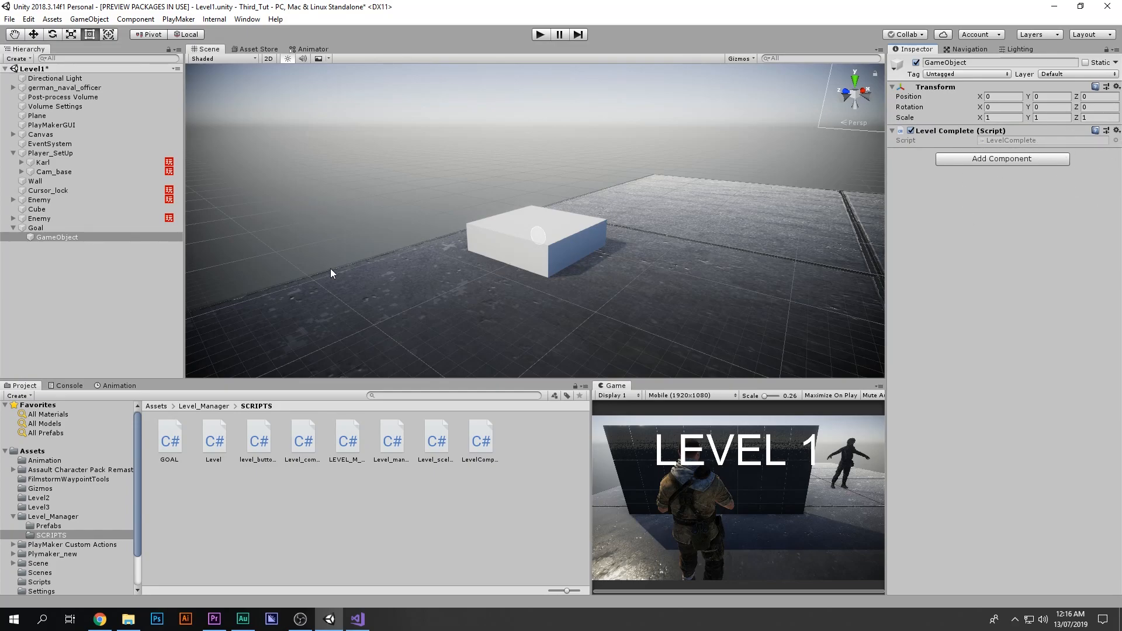
{"action": "double_click", "coordinate": [73, 236]}
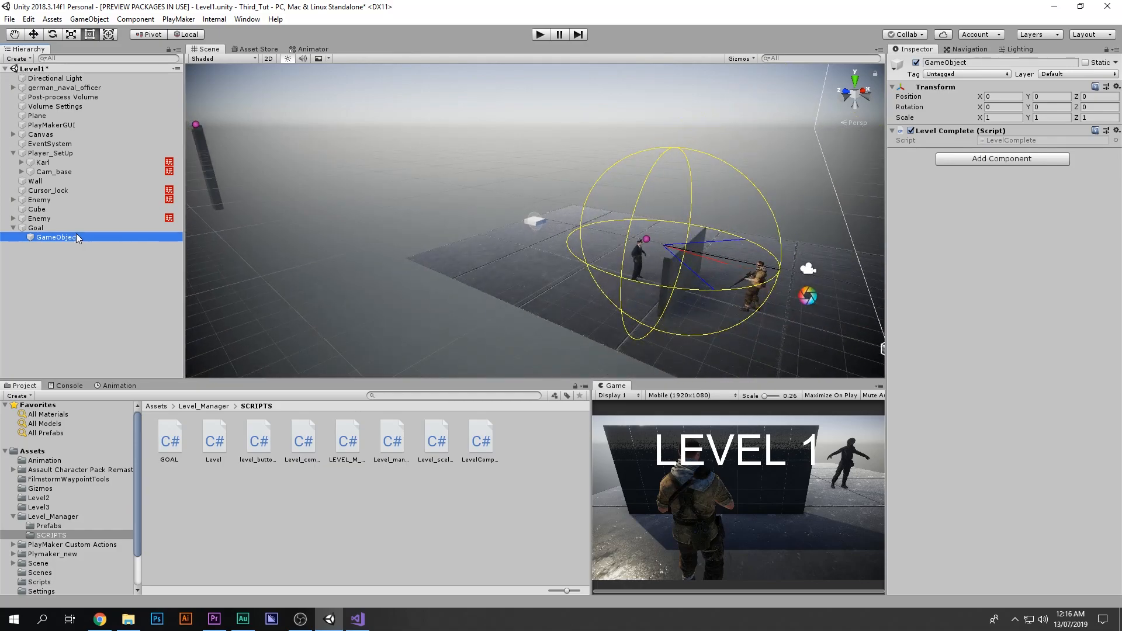
{"action": "left_click", "coordinate": [76, 236]}
{"action": "type", "text": "Level"}
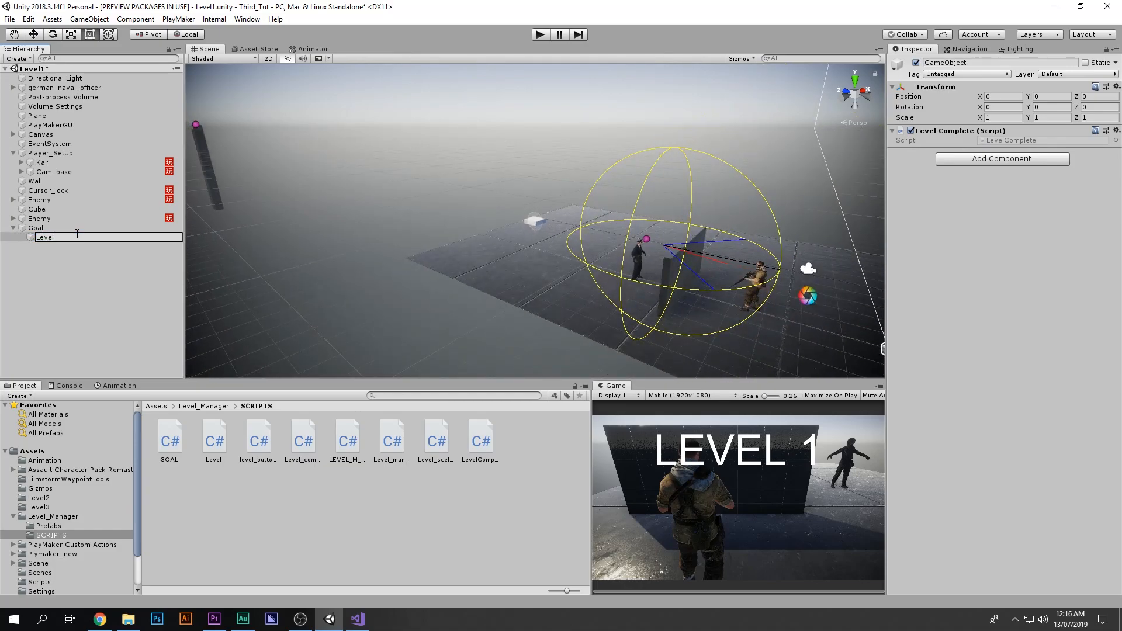
{"action": "type", "text": "_Complete"}
{"action": "key", "text": "Return"}
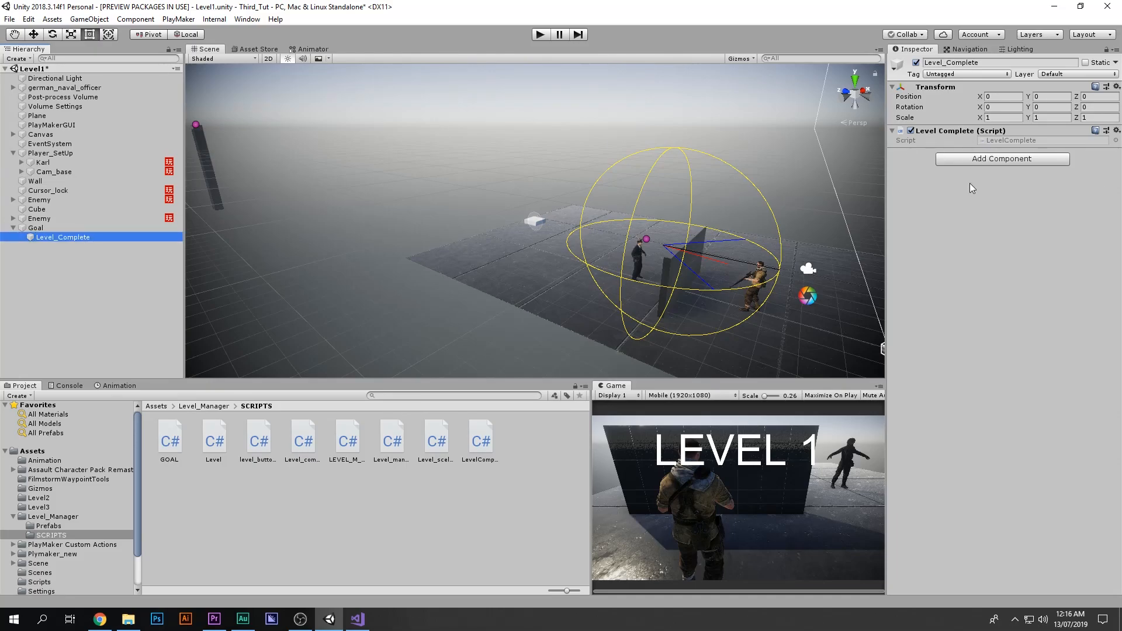
Step: Review the LevelComplete script's LoadNextLevel code in Visual Studio
{"action": "double_click", "coordinate": [1011, 142]}
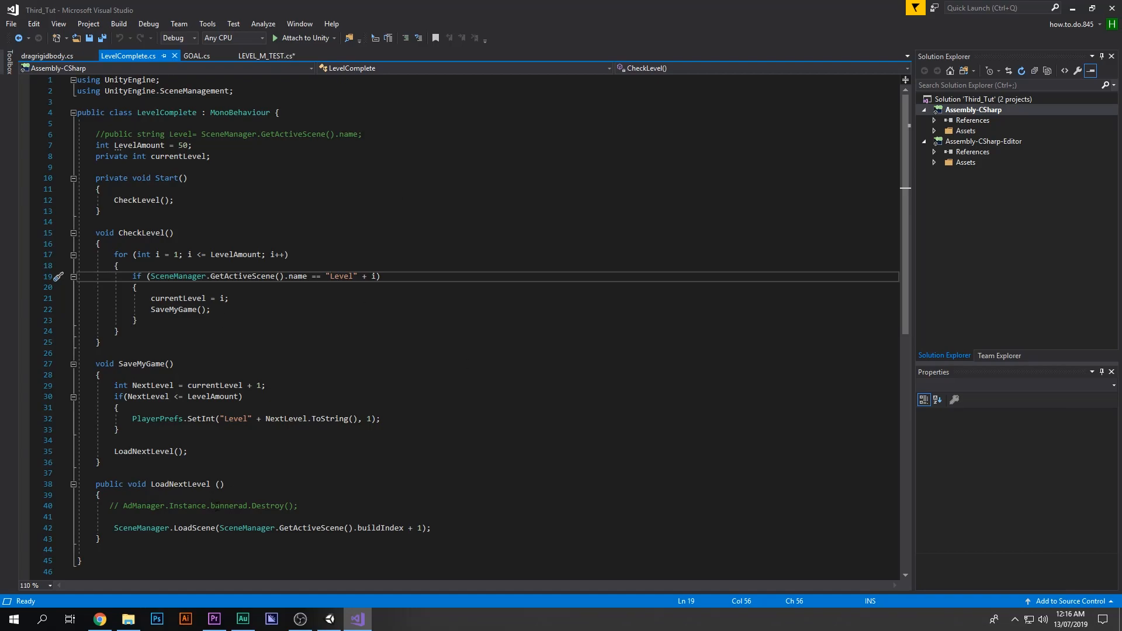
{"action": "left_click_drag", "start_coordinate": [106, 530], "coordinate": [432, 529]}
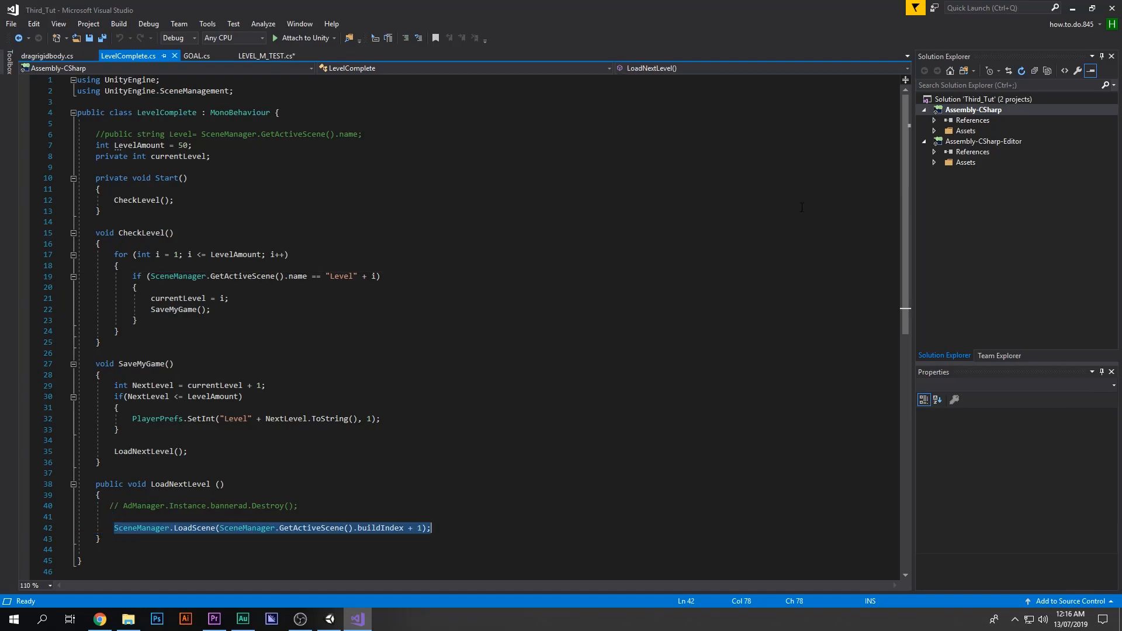
{"action": "left_click", "coordinate": [1074, 7]}
Step: Assign Level_Complete to the Goal's Level_complete field, set Unlock to 0, and save the scene
{"action": "left_click", "coordinate": [68, 228]}
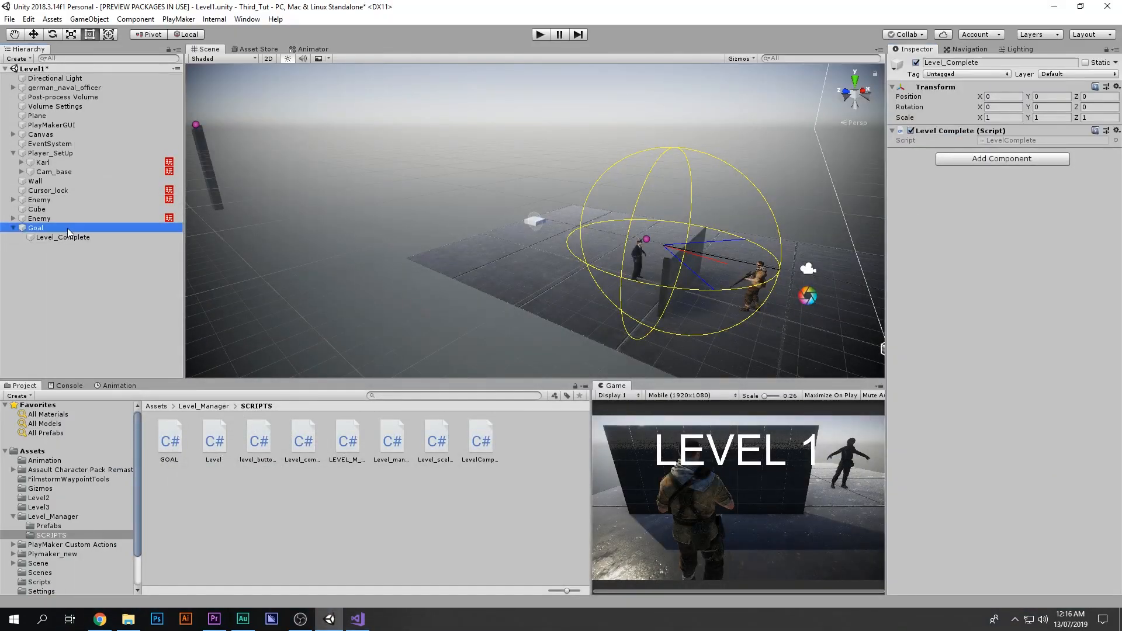
{"action": "left_click_drag", "start_coordinate": [61, 238], "coordinate": [1011, 259]}
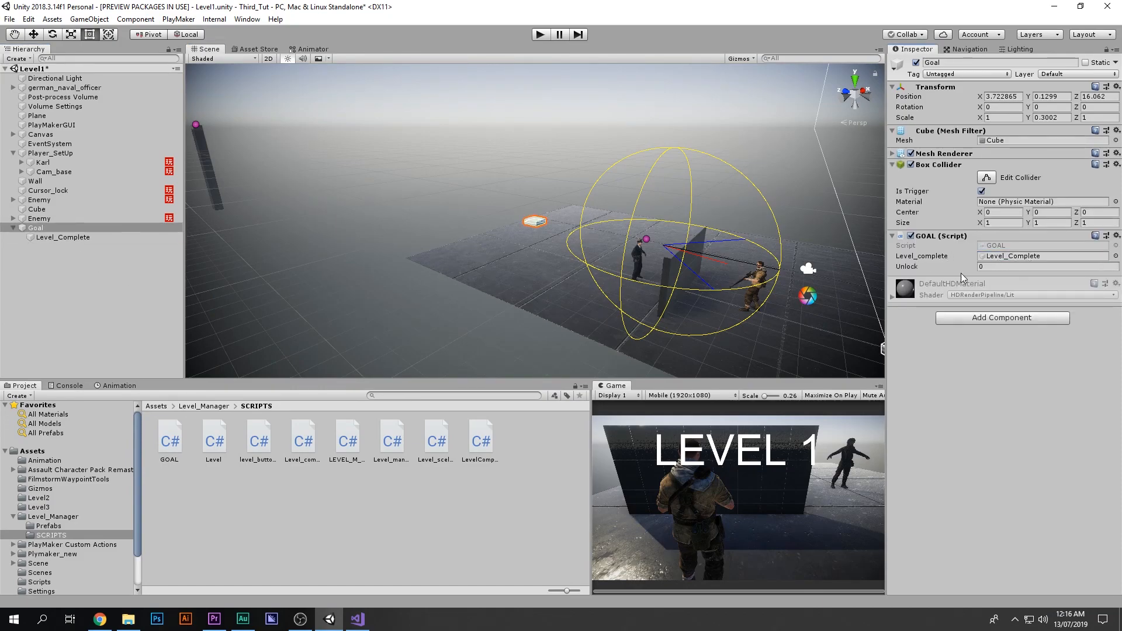
{"action": "left_click", "coordinate": [1006, 269]}
{"action": "left_click", "coordinate": [924, 268]}
{"action": "type", "text": "0"}
{"action": "key", "text": "Return"}
{"action": "key", "text": "ctrl+s"}
Step: Check the scenes listed in Build Settings
{"action": "key", "text": "f"}
{"action": "left_click_drag", "start_coordinate": [567, 213], "coordinate": [375, 185], "text": "alt"}
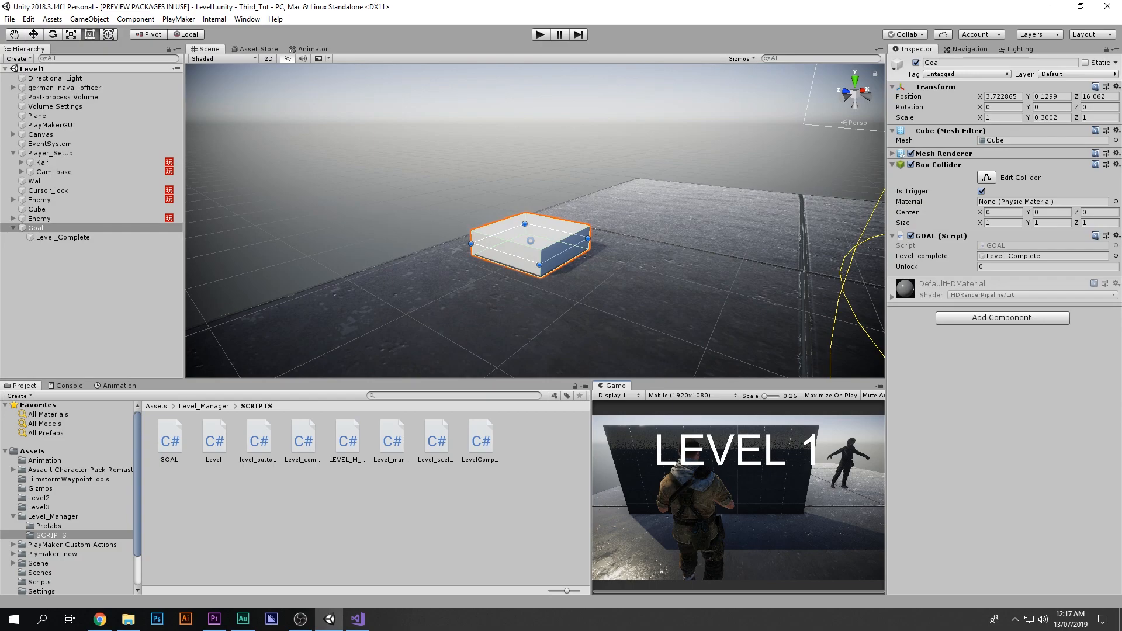
{"action": "left_click", "coordinate": [9, 18]}
{"action": "left_click", "coordinate": [64, 132]}
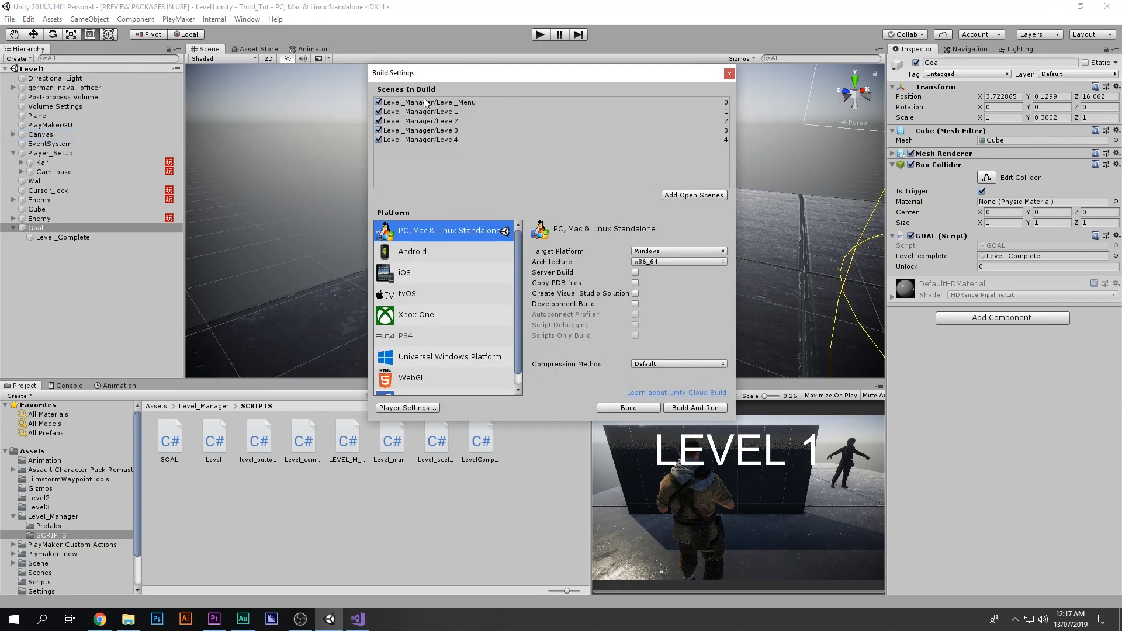
{"action": "left_click", "coordinate": [729, 74]}
Step: Play the scene briefly and stop it
{"action": "left_click", "coordinate": [540, 35]}
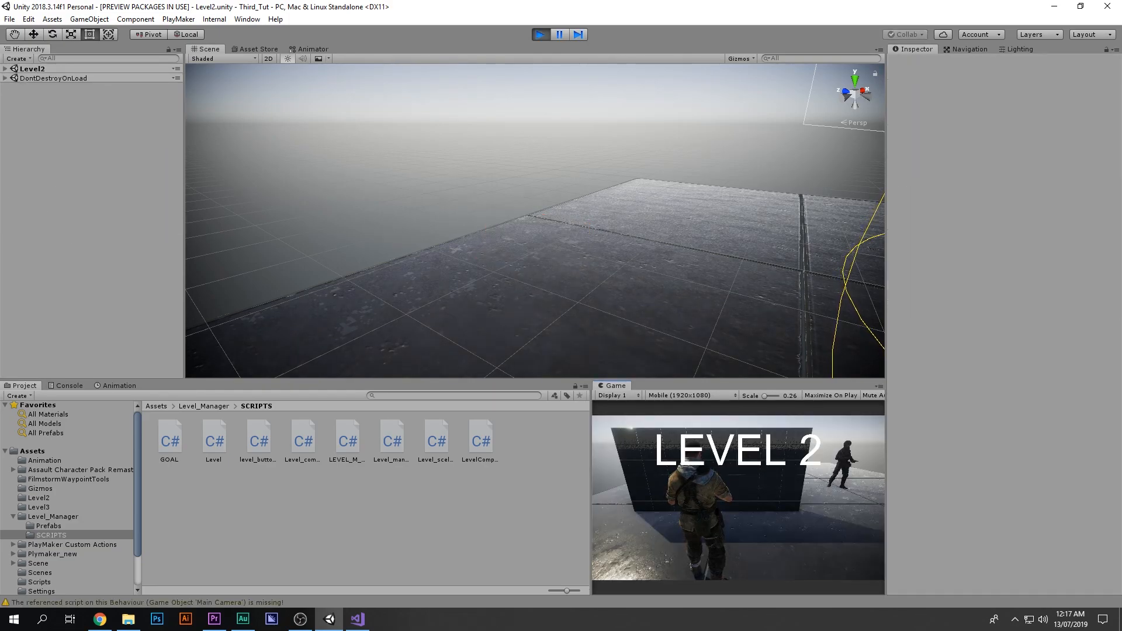
{"action": "left_click", "coordinate": [545, 36]}
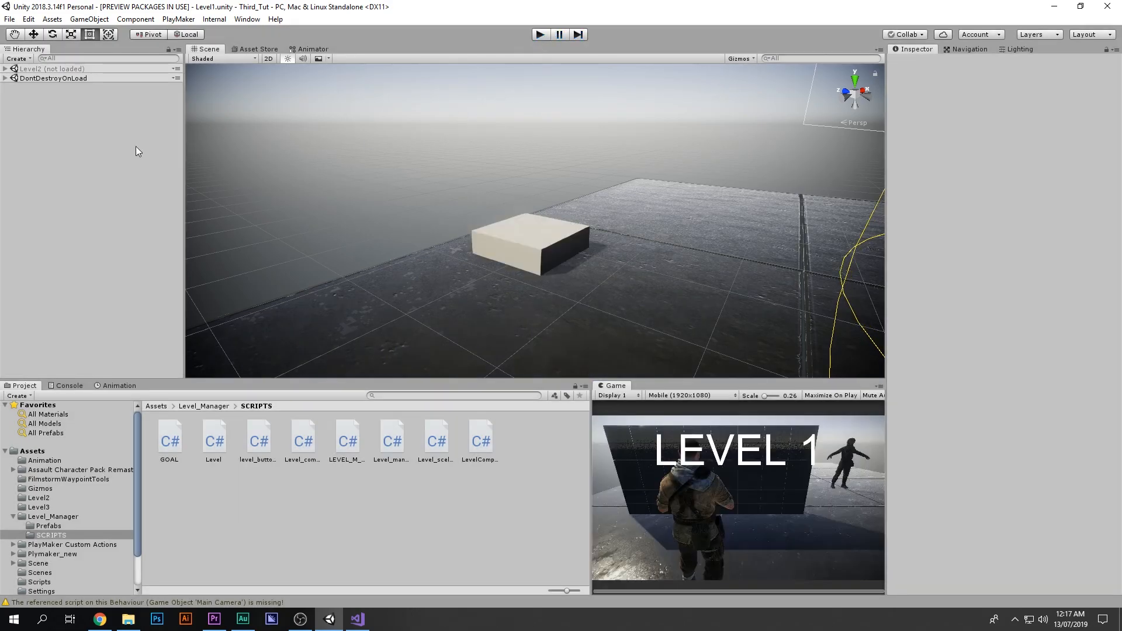
Step: Deactivate the Level_Complete child object under Goal
{"action": "left_click", "coordinate": [69, 237]}
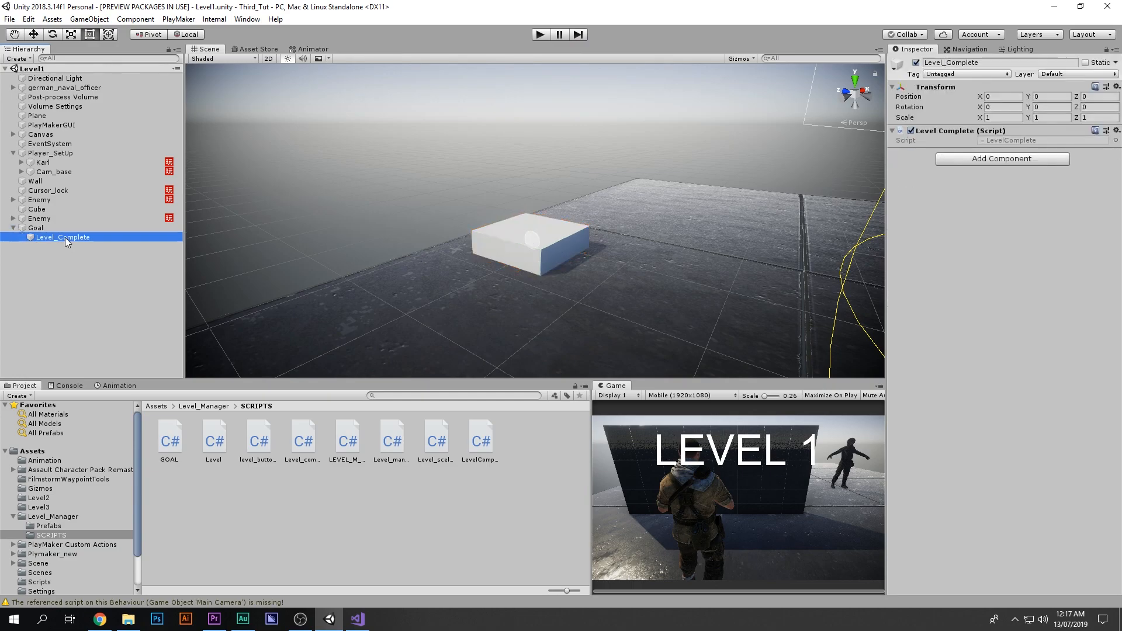
{"action": "left_click", "coordinate": [915, 63]}
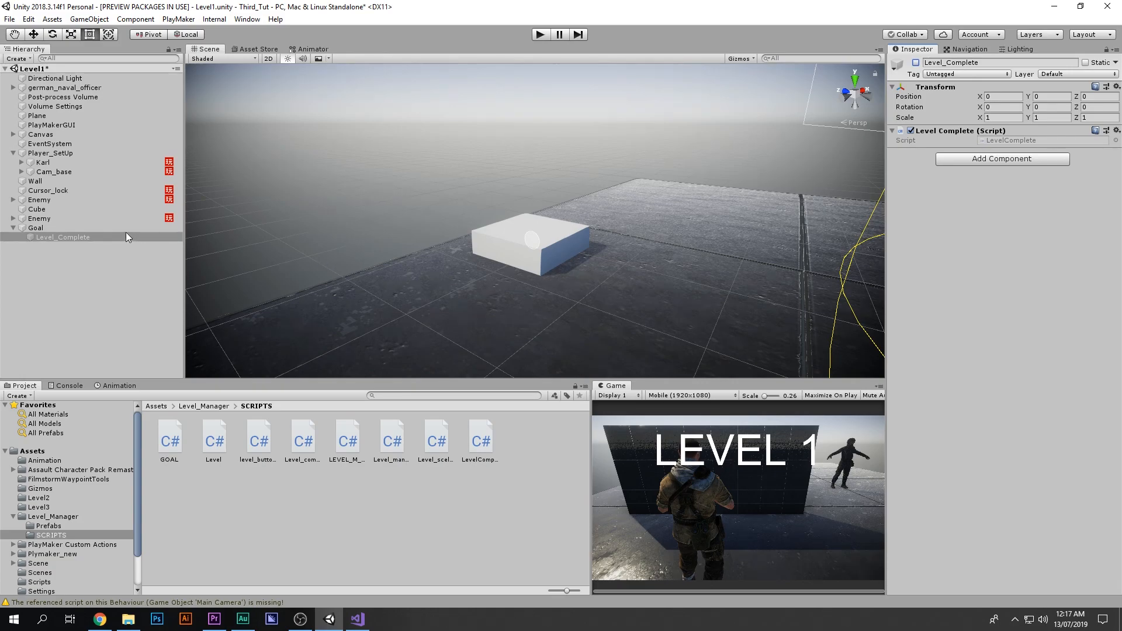
{"action": "left_click", "coordinate": [111, 228]}
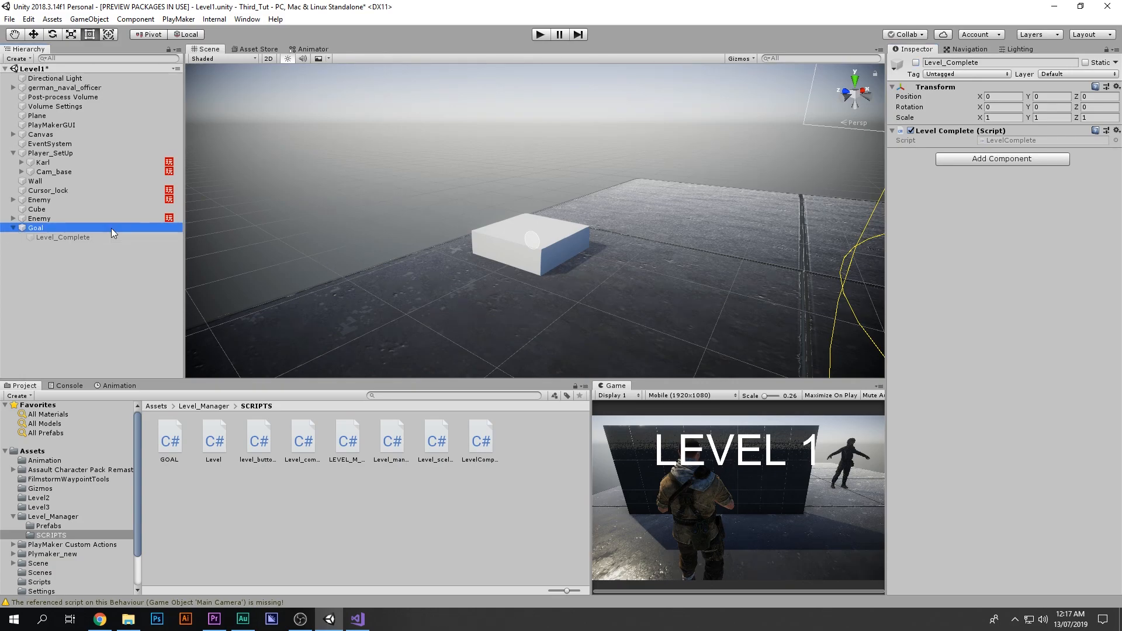
{"action": "left_click", "coordinate": [75, 236]}
{"action": "left_click", "coordinate": [916, 63]}
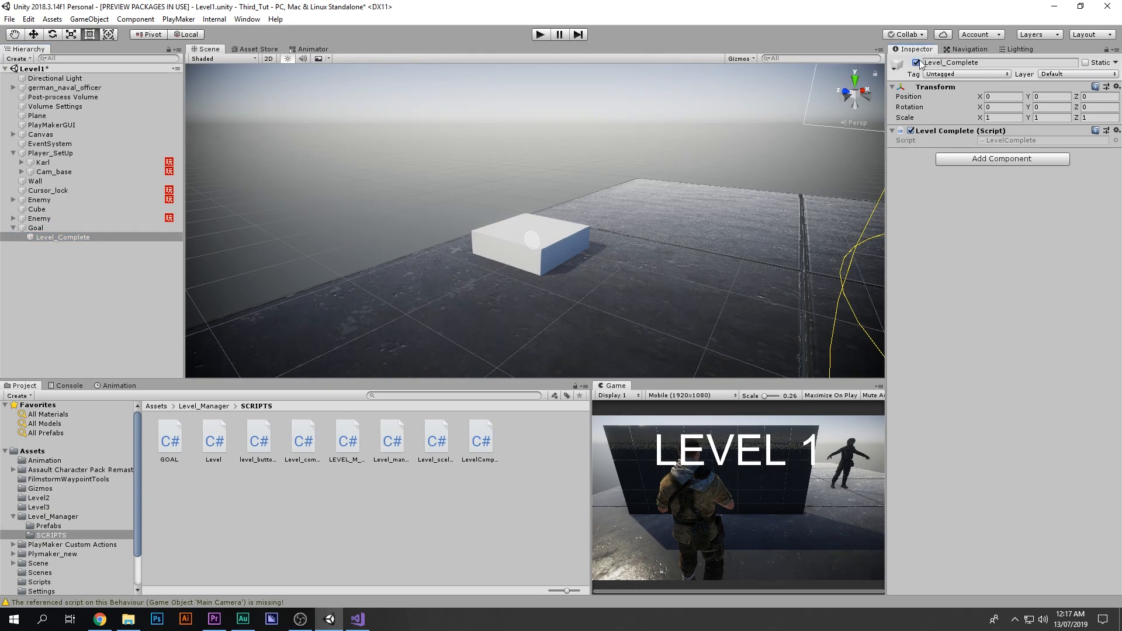
{"action": "left_click", "coordinate": [916, 62]}
Step: Play Level1 and walk the player onto the goal trigger
{"action": "left_click", "coordinate": [540, 34]}
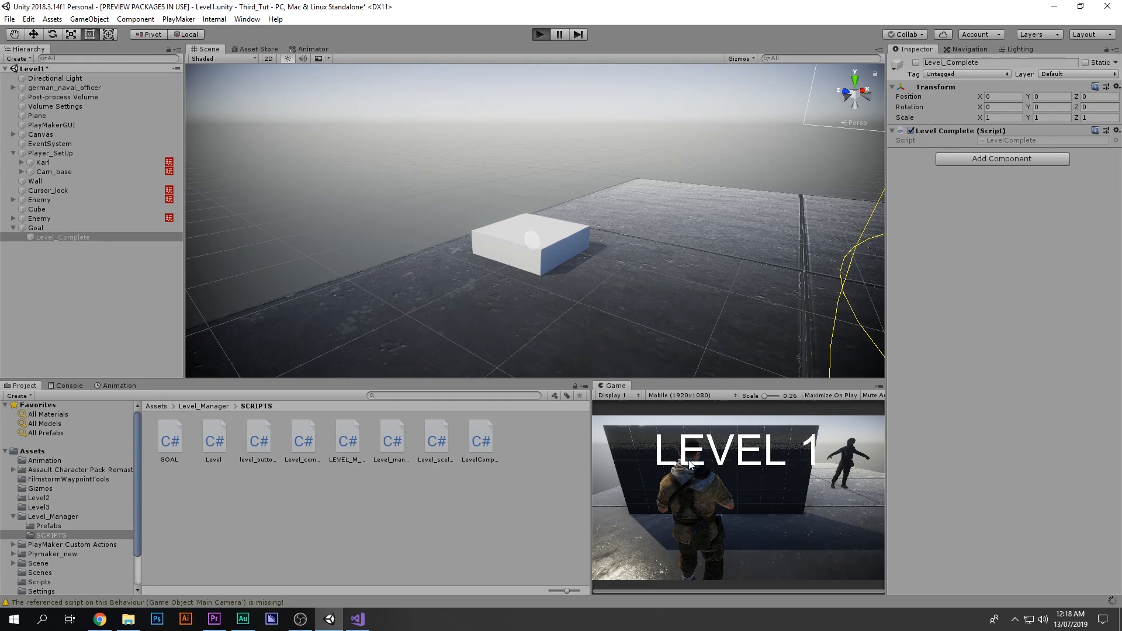
{"action": "key", "text": "ctrl+p"}
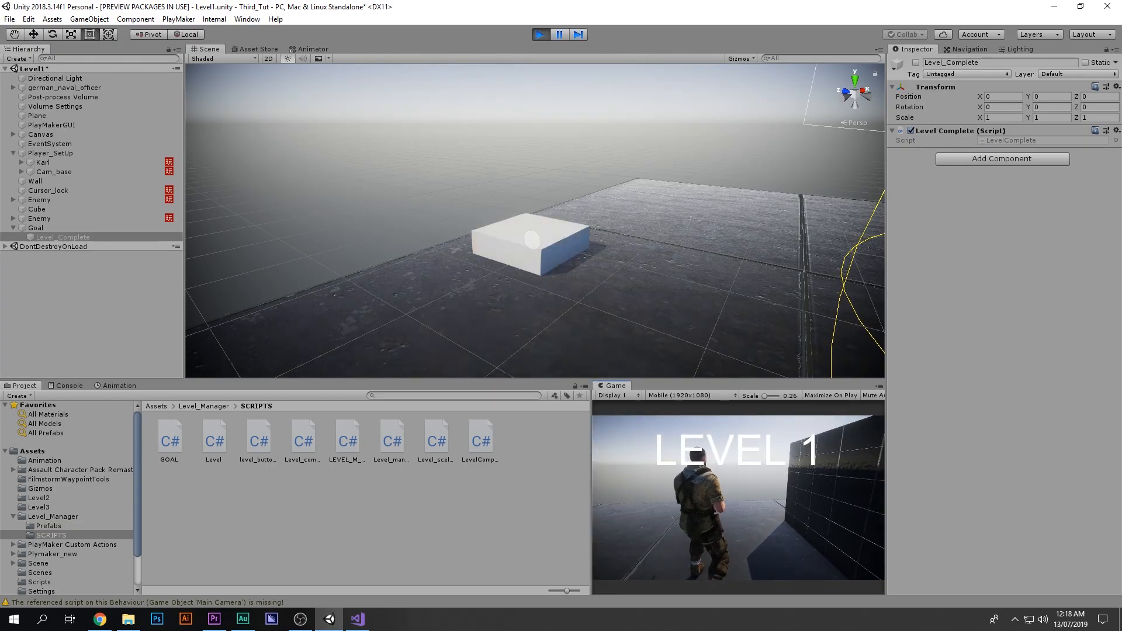
{"action": "key", "text": "w"}
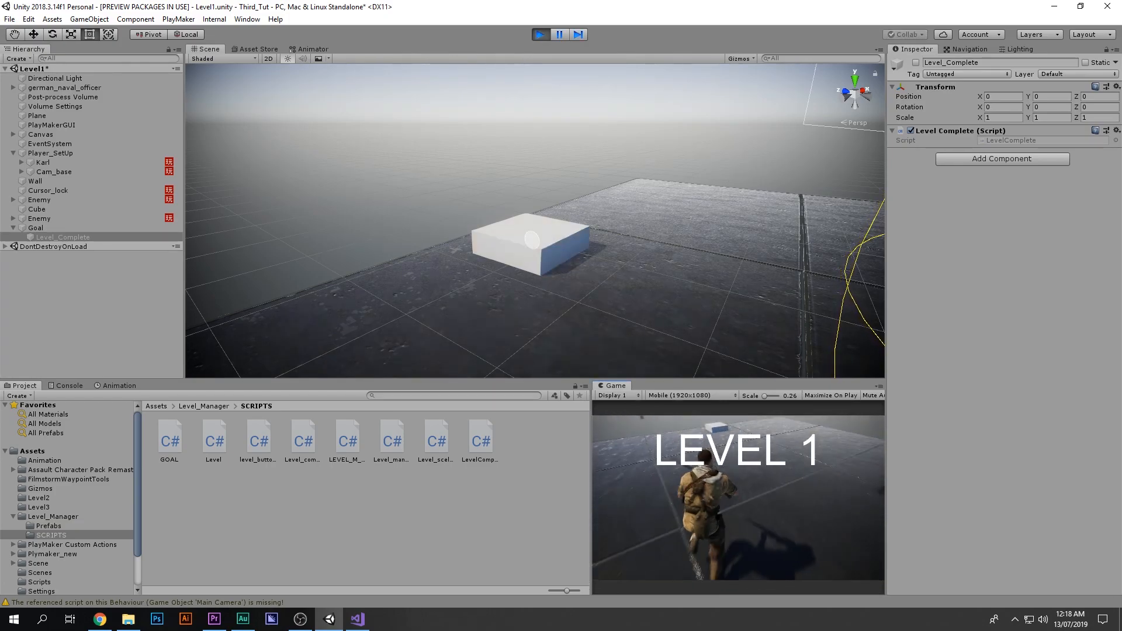
{"action": "key", "text": "w"}
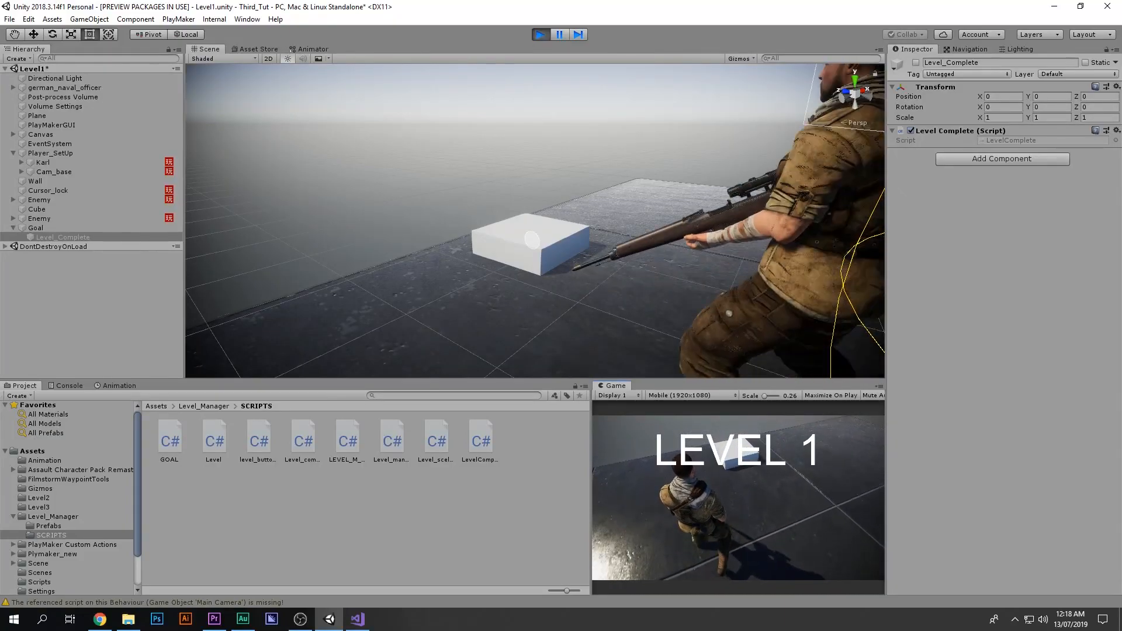
{"action": "key", "text": "w"}
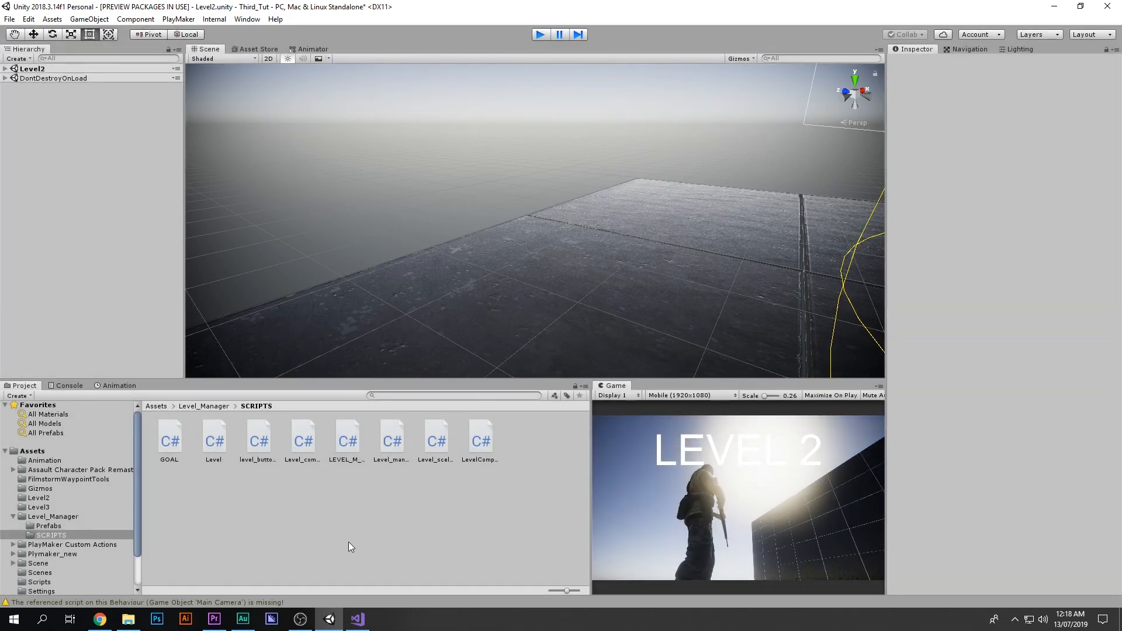
Step: Open the Level_Menu scene, saving the changes to Level1
{"action": "left_click", "coordinate": [348, 542]}
{"action": "key", "text": "BackSpace"}
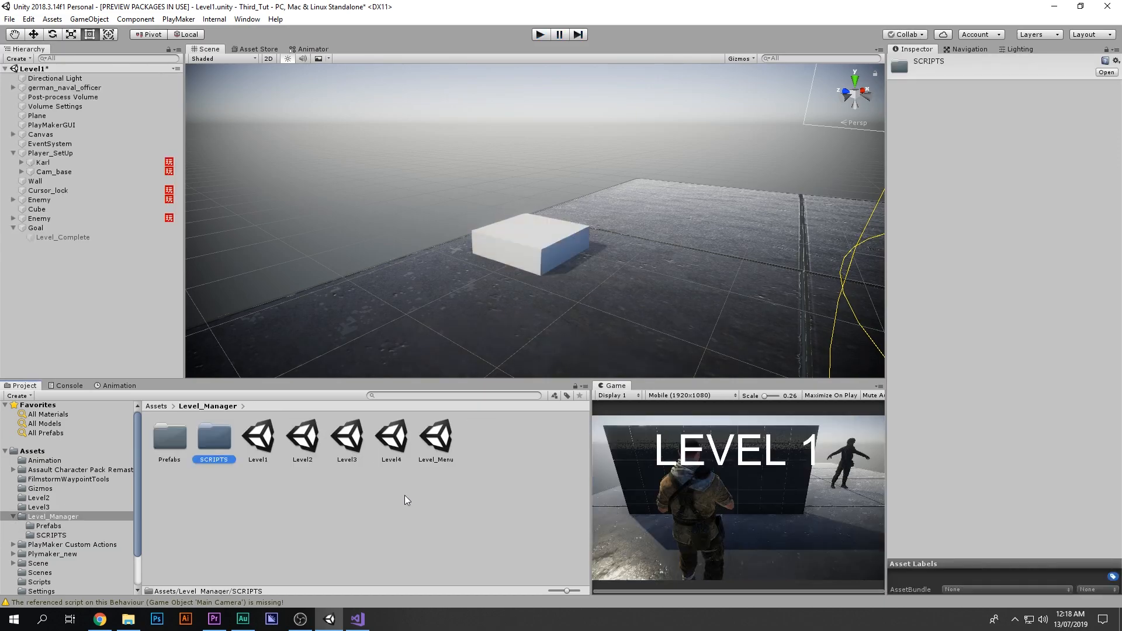
{"action": "double_click", "coordinate": [438, 448]}
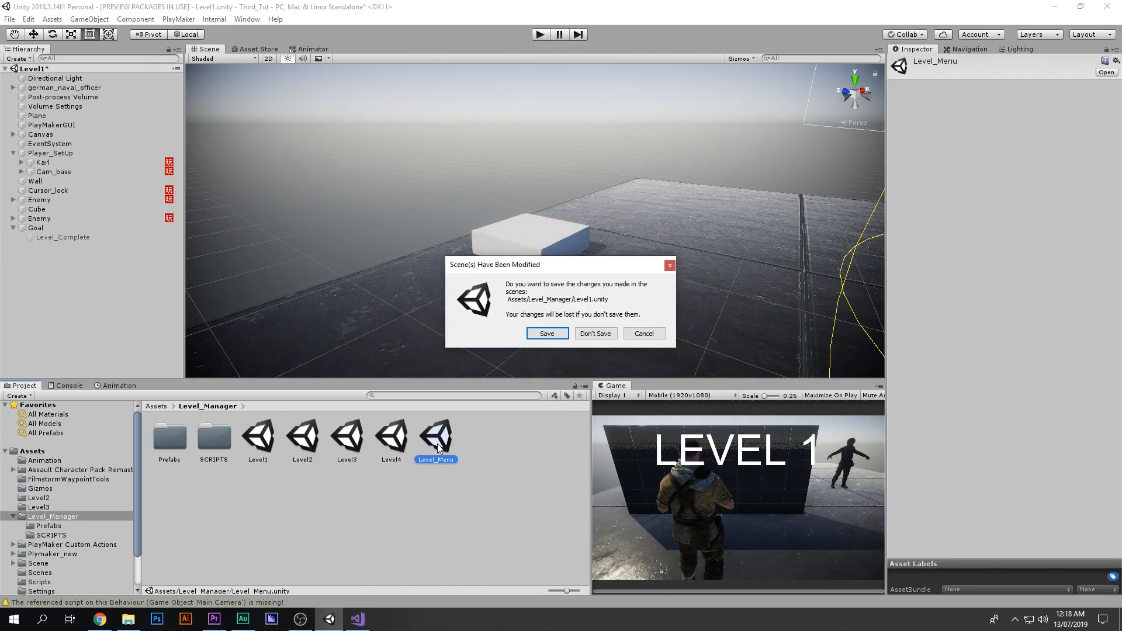
{"action": "left_click", "coordinate": [542, 333]}
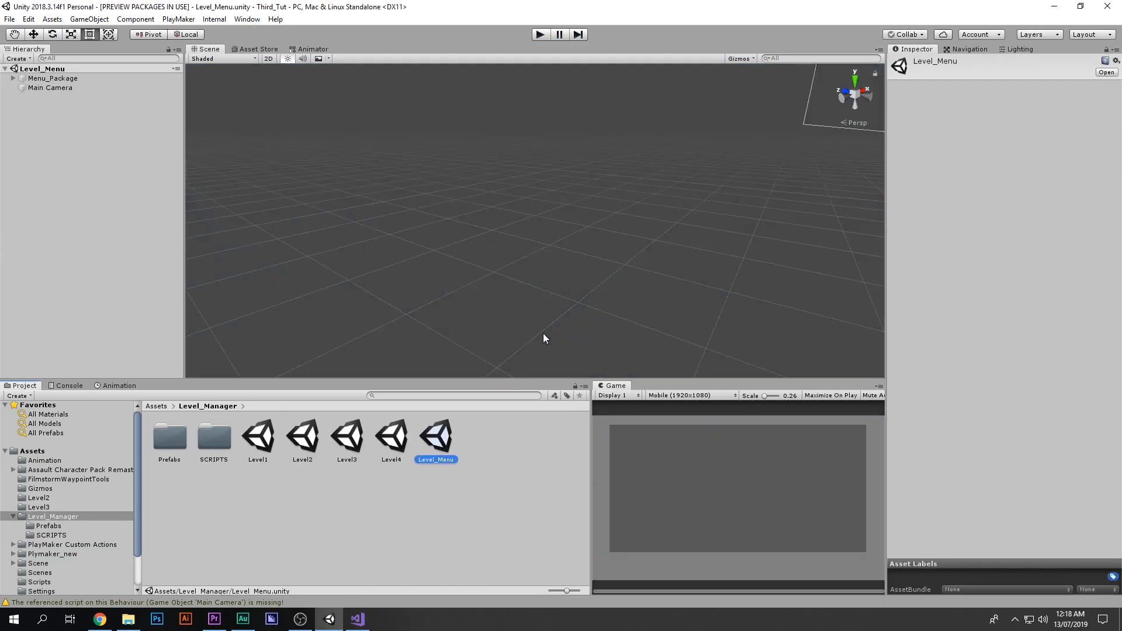
Step: Play the level menu to check which level buttons are unlocked
{"action": "left_click", "coordinate": [541, 34]}
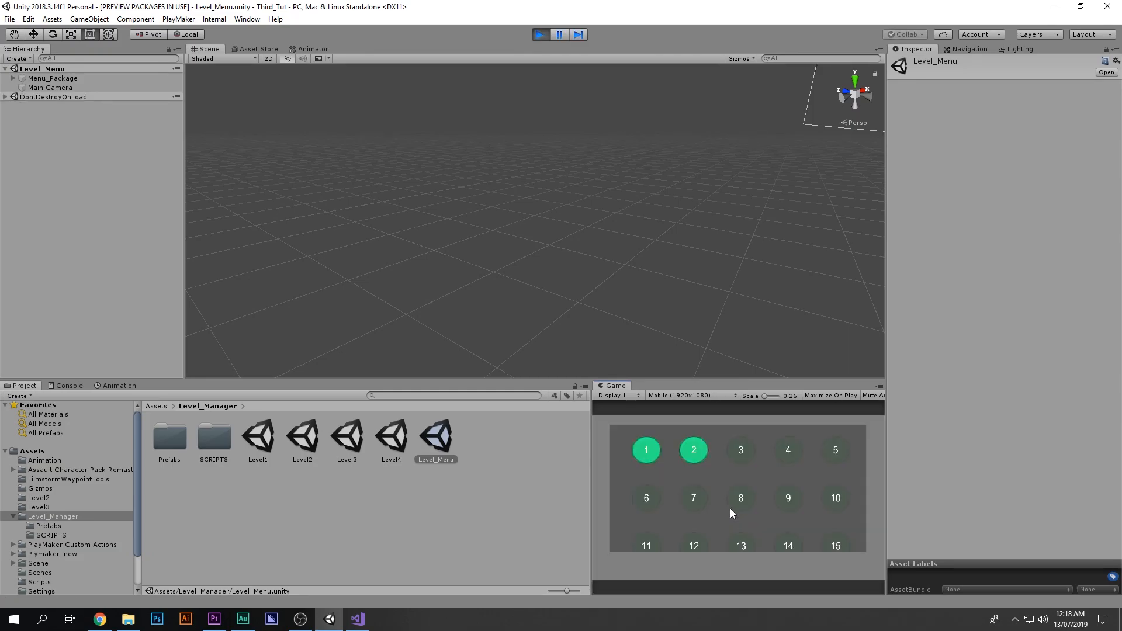
{"action": "left_click_drag", "start_coordinate": [701, 464], "coordinate": [715, 401]}
{"action": "mouse_move", "coordinate": [697, 451]}
{"action": "left_mouse_down"}
{"action": "mouse_move", "coordinate": [701, 481]}
{"action": "mouse_move", "coordinate": [696, 467]}
{"action": "left_mouse_up"}
{"action": "left_click", "coordinate": [540, 35]}
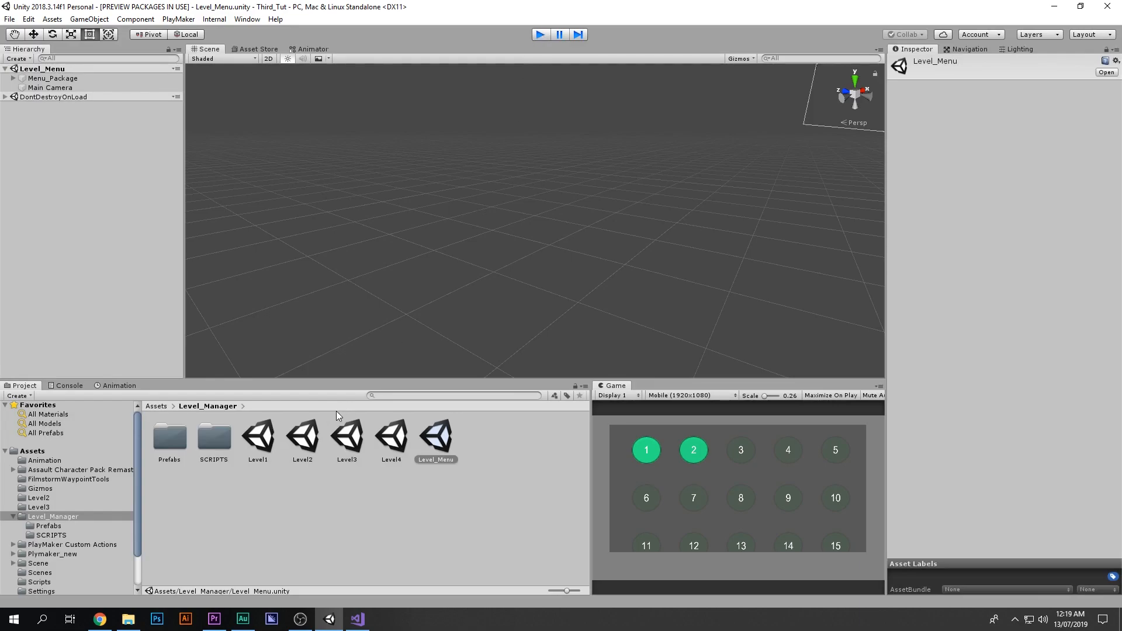
Step: Try to copy the Goal object from Level1 and paste it into the Level2 scene
{"action": "double_click", "coordinate": [255, 437]}
{"action": "left_click", "coordinate": [50, 210]}
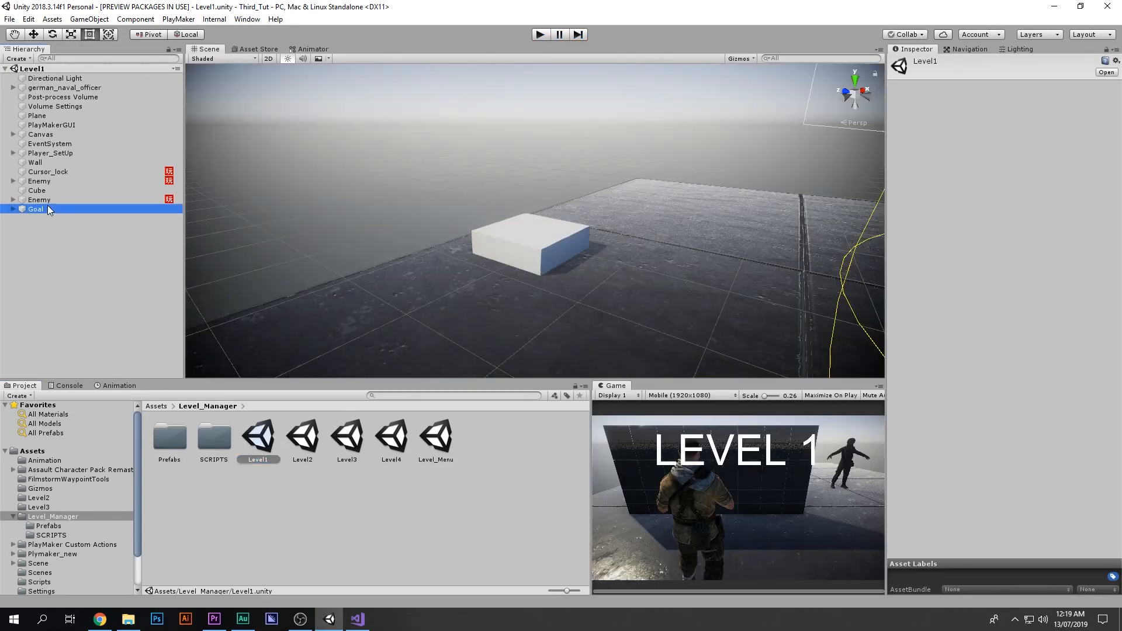
{"action": "right_click", "coordinate": [54, 213]}
{"action": "left_click", "coordinate": [75, 225]}
{"action": "double_click", "coordinate": [303, 437]}
{"action": "right_click", "coordinate": [51, 274]}
{"action": "left_click", "coordinate": [76, 293]}
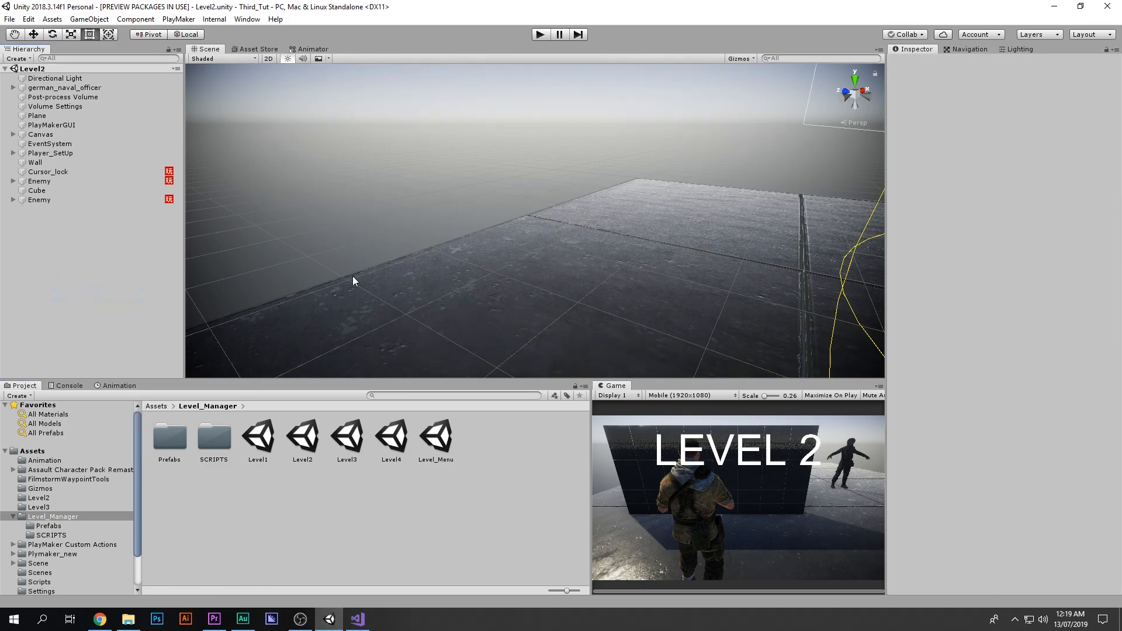
{"action": "right_click", "coordinate": [55, 241]}
{"action": "left_click", "coordinate": [64, 254]}
{"action": "right_click", "coordinate": [64, 254]}
{"action": "left_click", "coordinate": [79, 268]}
Step: Copy the Goal object from Level1 and paste it into the Level2 hierarchy
{"action": "double_click", "coordinate": [258, 437]}
{"action": "right_click", "coordinate": [46, 209]}
{"action": "left_click", "coordinate": [63, 213]}
{"action": "double_click", "coordinate": [303, 438]}
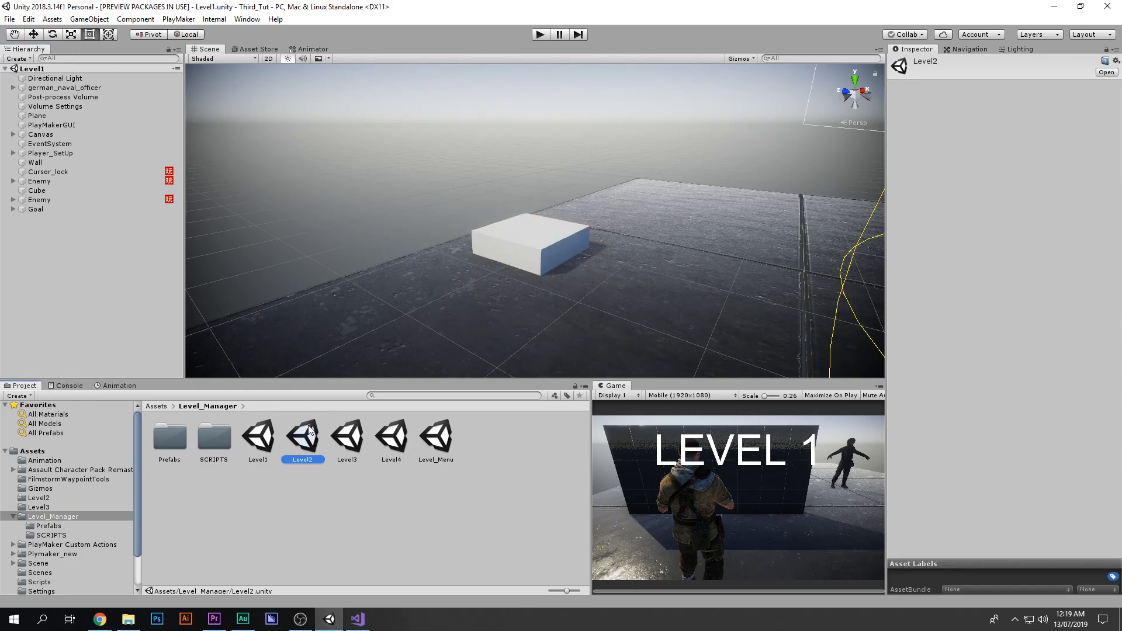
{"action": "right_click", "coordinate": [125, 269]}
{"action": "left_click", "coordinate": [144, 291]}
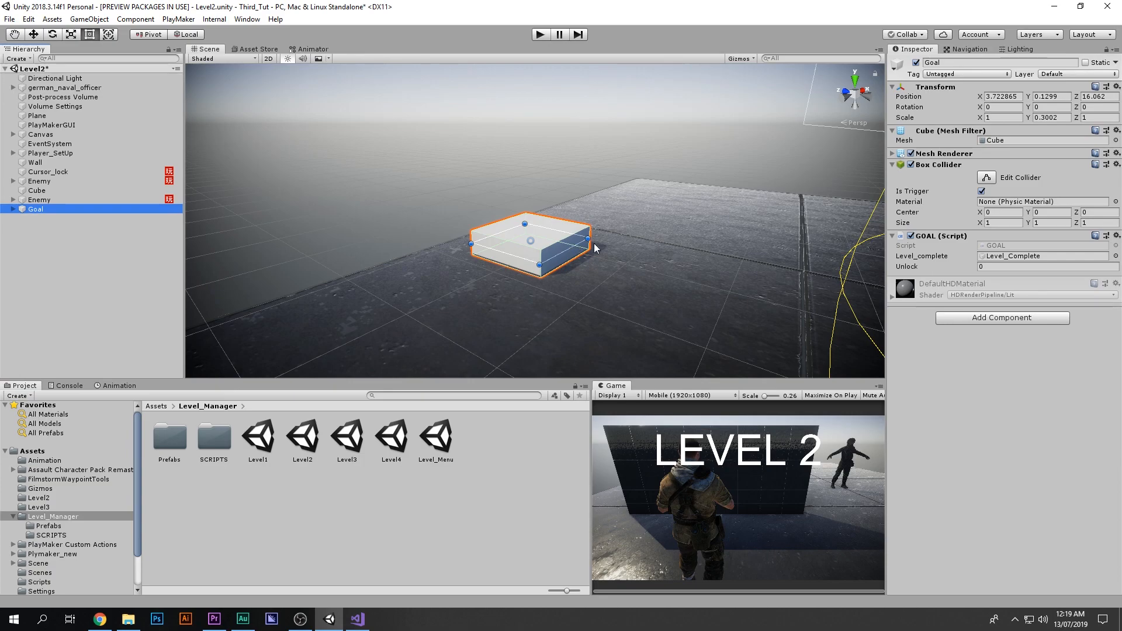
Step: Move the pasted Goal cube farther along the floor in Level2
{"action": "scroll", "coordinate": [591, 250], "scroll_direction": "down", "scroll_amount": 5}
{"action": "right_click_drag", "start_coordinate": [590, 251], "coordinate": [571, 258]}
{"action": "middle_click_drag", "start_coordinate": [572, 257], "coordinate": [409, 333]}
{"action": "key", "text": "w"}
{"action": "left_click_drag", "start_coordinate": [391, 311], "coordinate": [555, 263]}
{"action": "key", "text": "shift+space"}
{"action": "key", "text": "shift+space"}
Step: Open the Level_Menu scene, saving Level2, and play it to check the unlocked level buttons
{"action": "double_click", "coordinate": [436, 437]}
{"action": "left_click", "coordinate": [547, 333]}
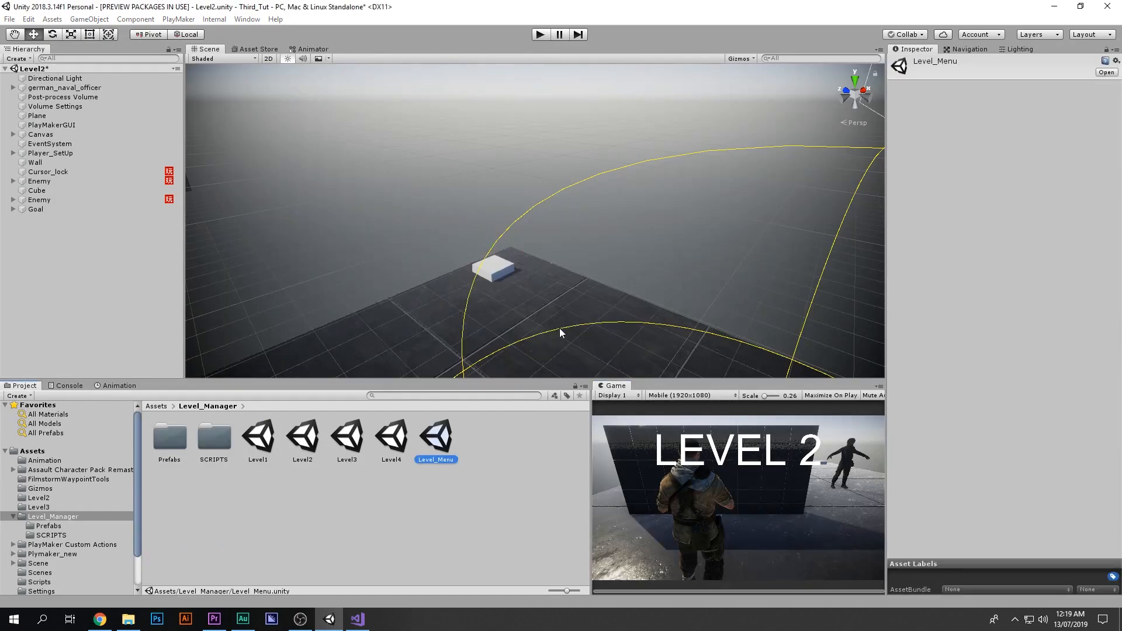
{"action": "key", "text": "ctrl+p"}
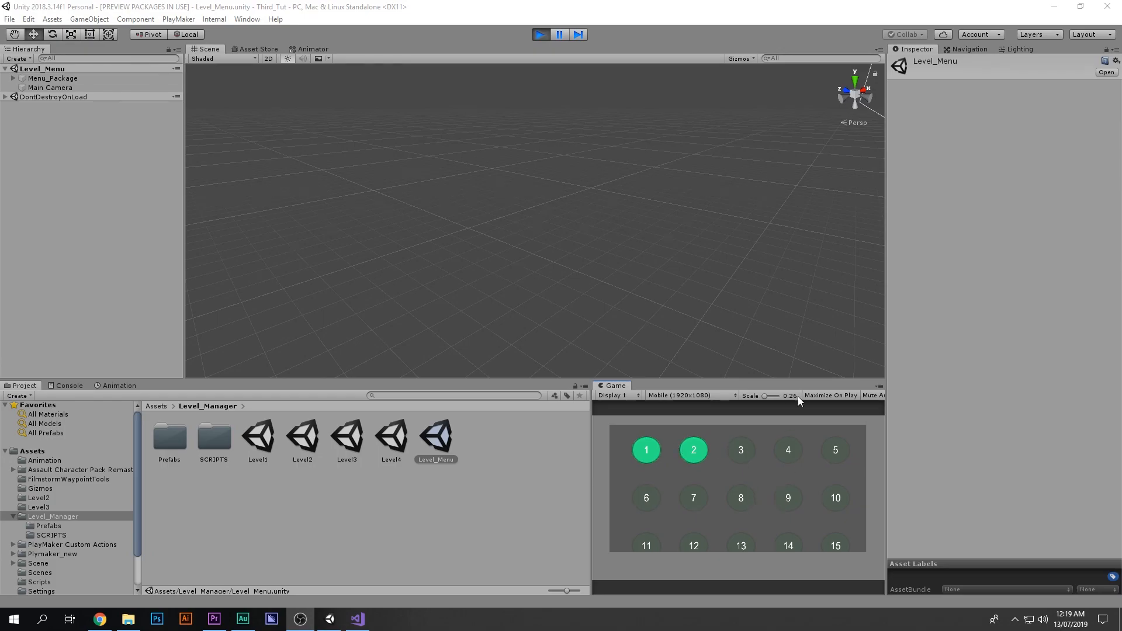
{"action": "scroll", "coordinate": [808, 510], "scroll_direction": "down", "scroll_amount": 1}
{"action": "left_click", "coordinate": [540, 34]}
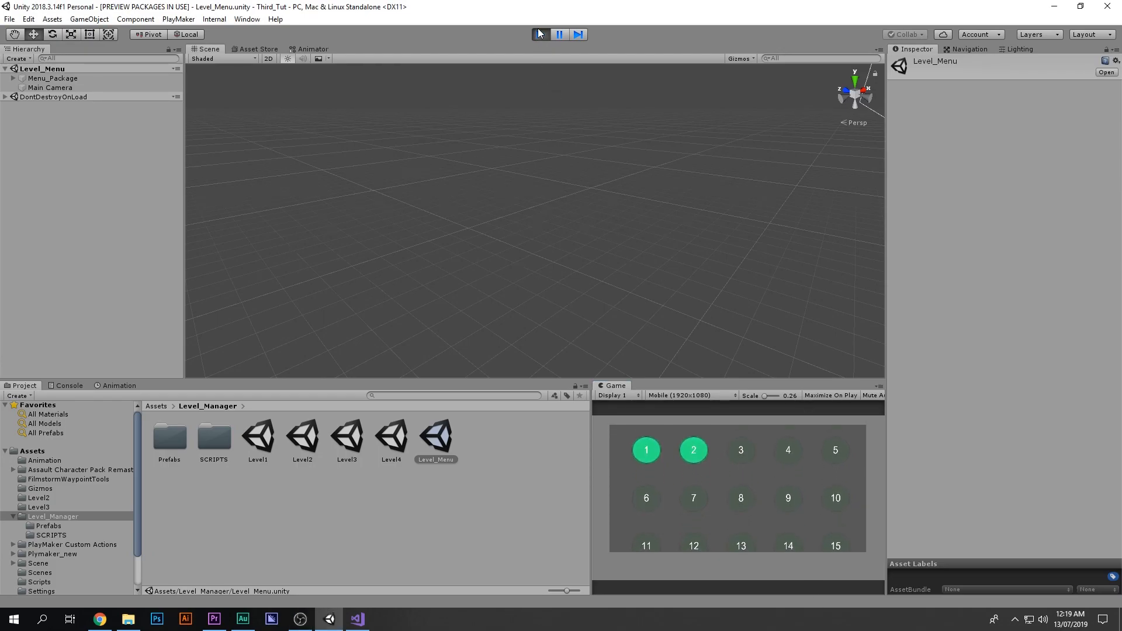
Step: Reopen Level2, then switch back to Level_Menu and play it maximized
{"action": "double_click", "coordinate": [309, 437]}
{"action": "left_click", "coordinate": [443, 436]}
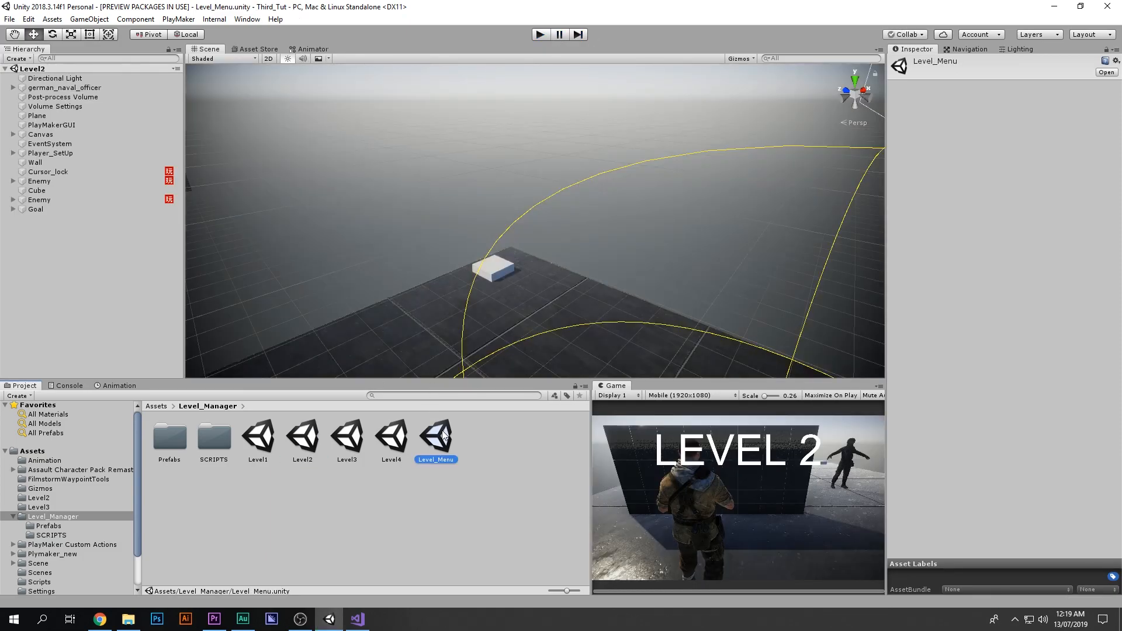
{"action": "double_click", "coordinate": [443, 436]}
{"action": "left_click", "coordinate": [662, 459]}
{"action": "key", "text": "shift+space"}
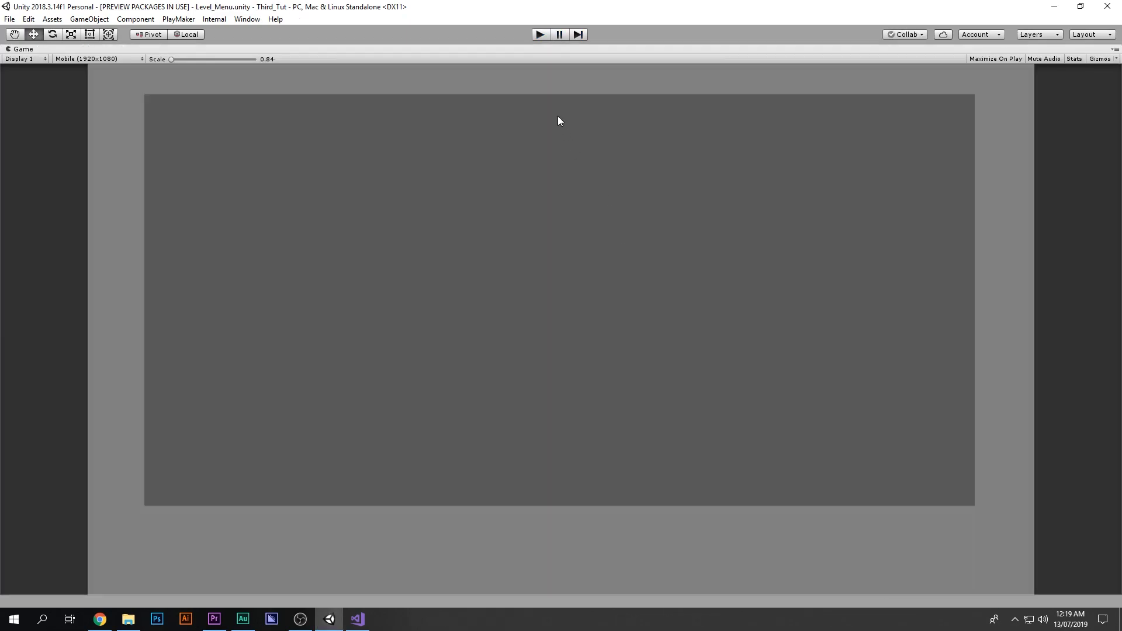
{"action": "left_click", "coordinate": [538, 35]}
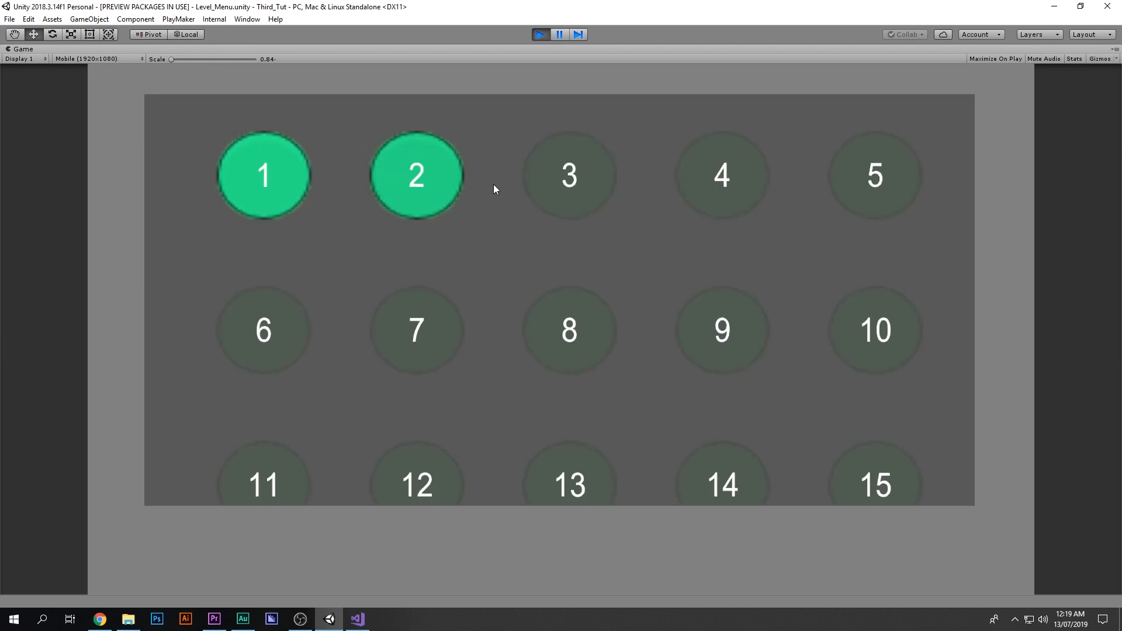
Step: Launch level 2 from the menu, walk the player onto its goal, and stop playing
{"action": "left_click", "coordinate": [447, 176]}
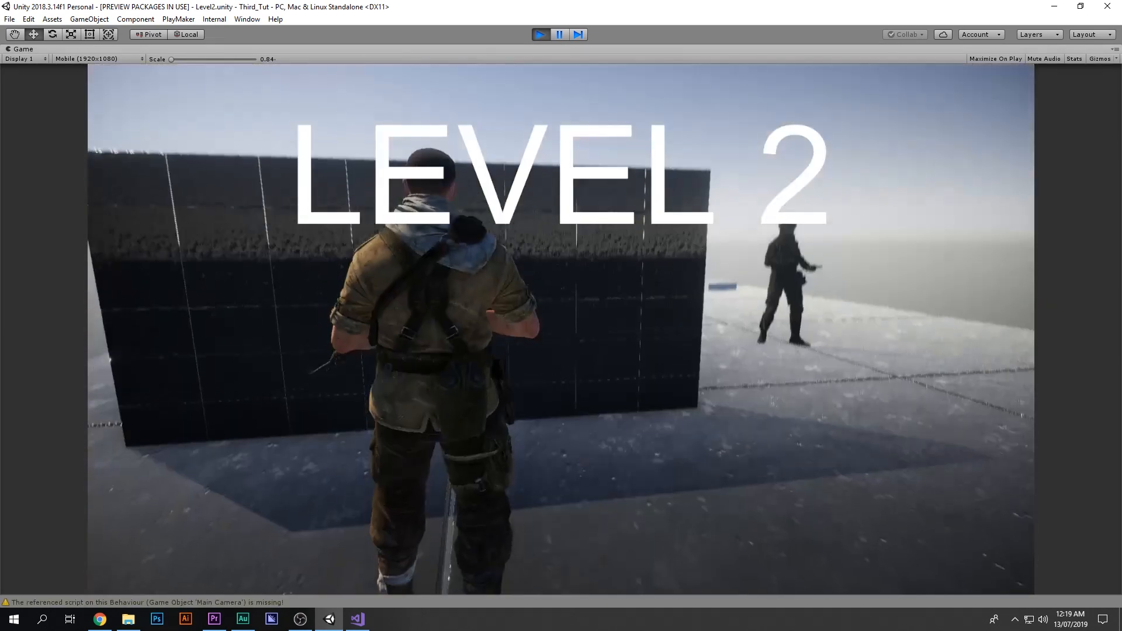
{"action": "key", "text": "w"}
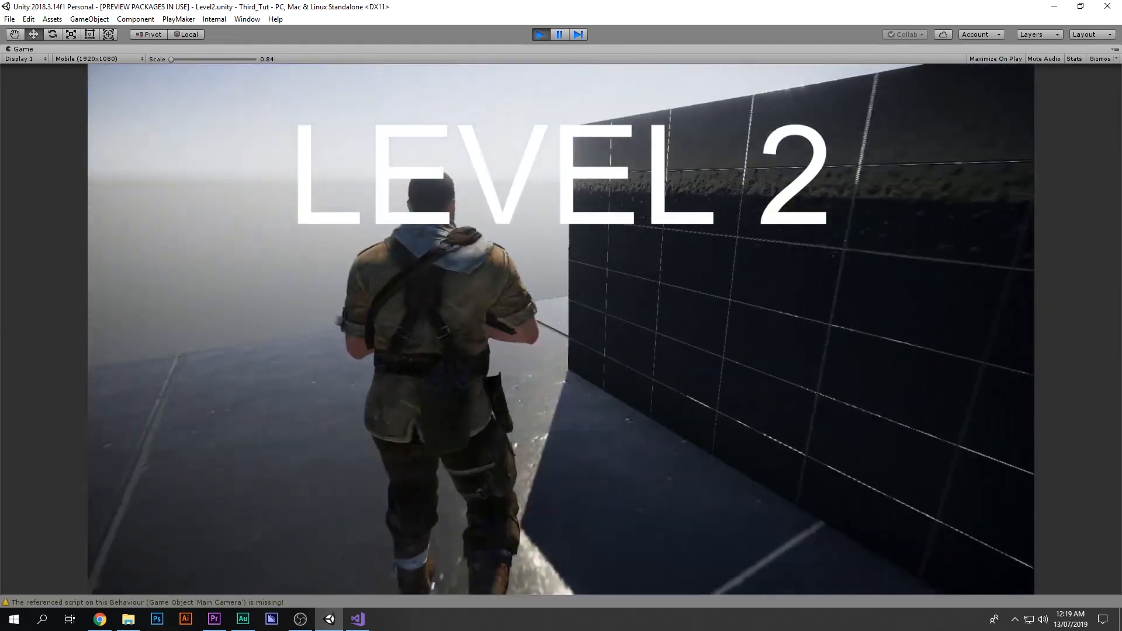
{"action": "key", "text": "w"}
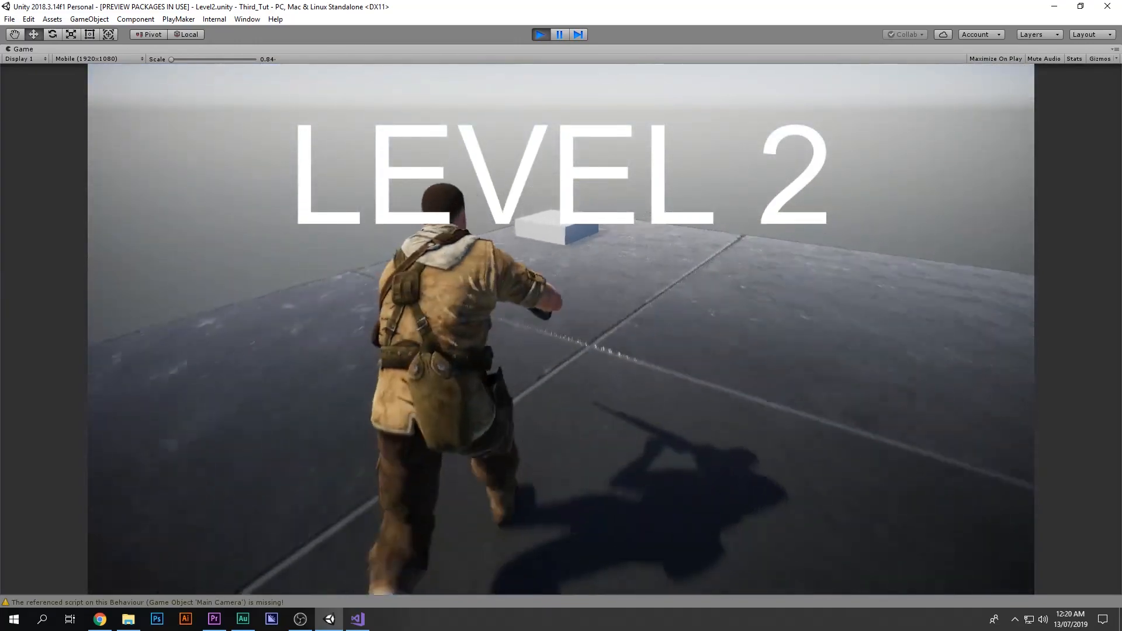
{"action": "key", "text": "w"}
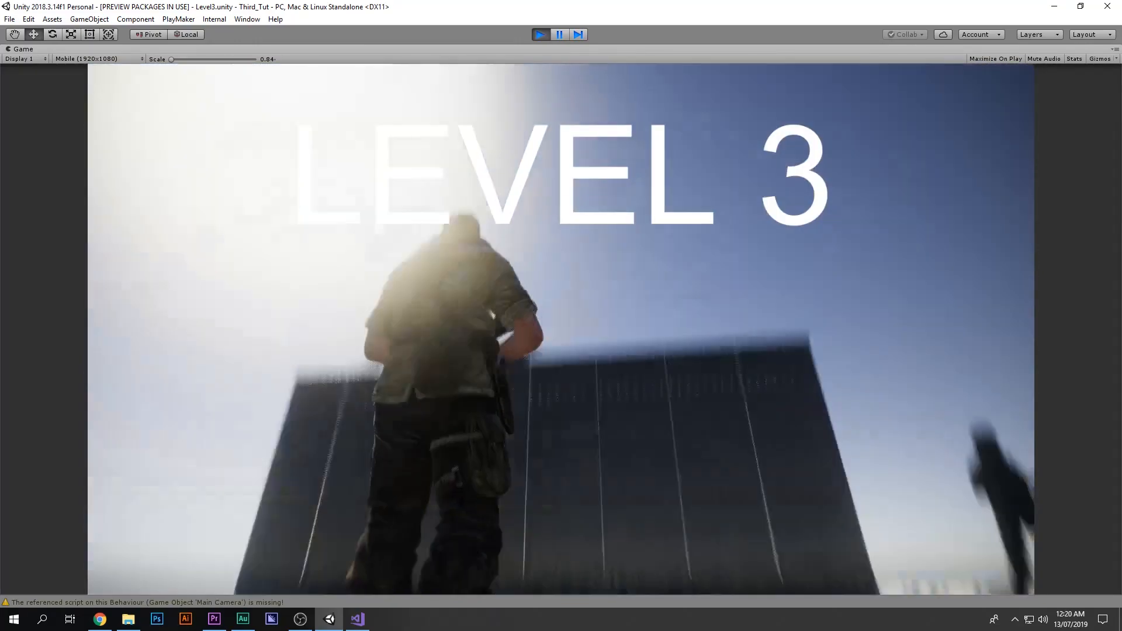
{"action": "left_click", "coordinate": [540, 35]}
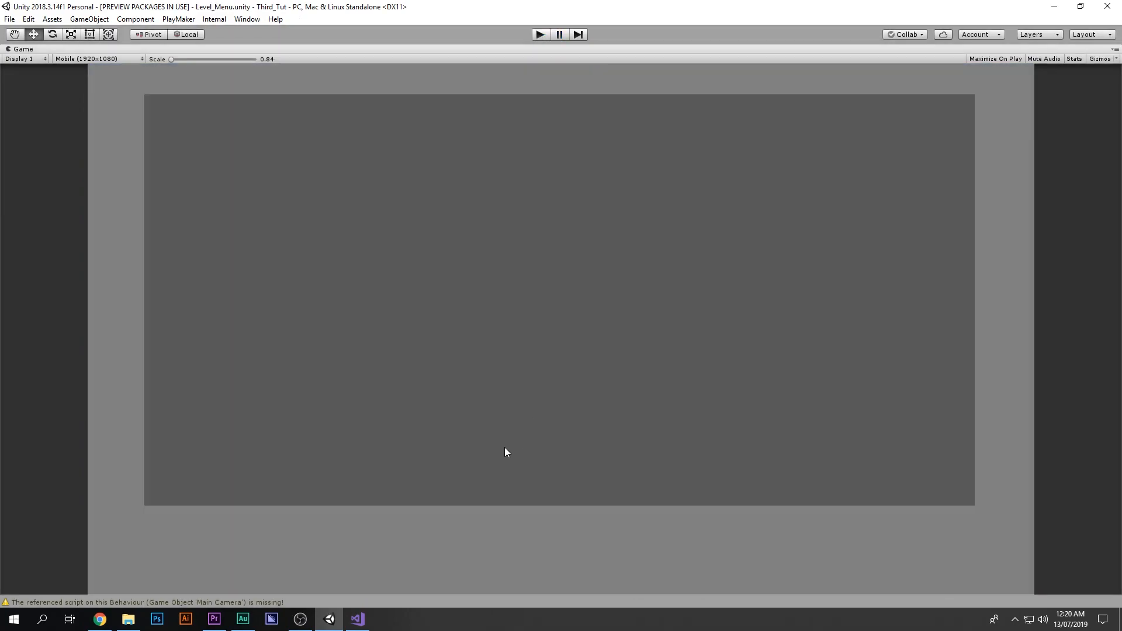
Step: Play the level menu again and scroll through the level buttons to check which are unlocked
{"action": "left_click", "coordinate": [539, 36]}
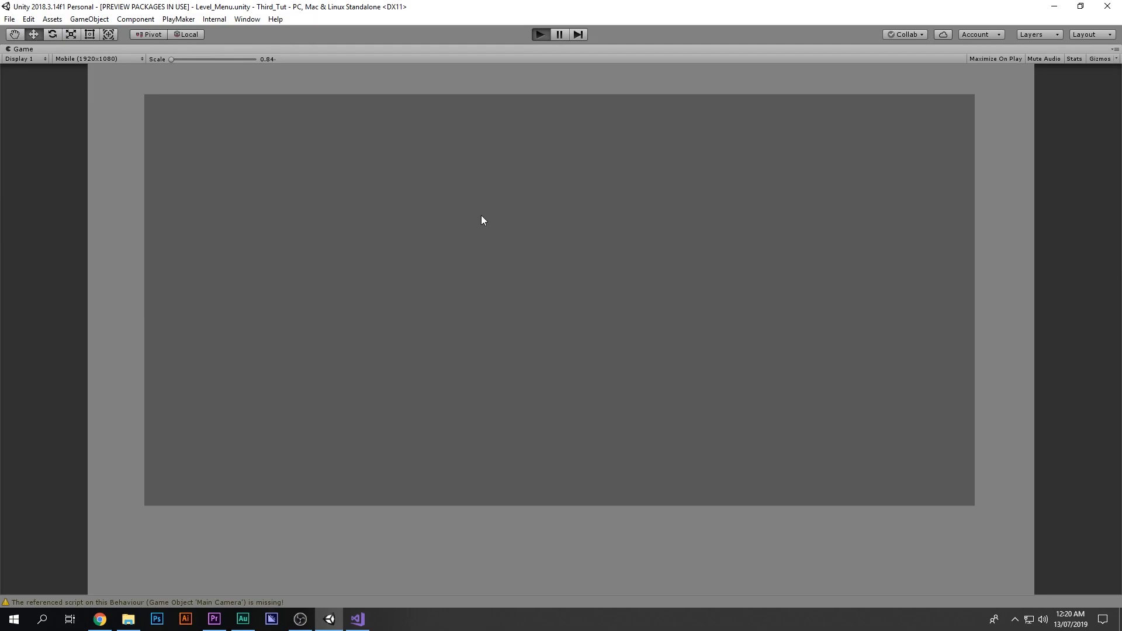
{"action": "left_click_drag", "start_coordinate": [554, 182], "coordinate": [511, 281]}
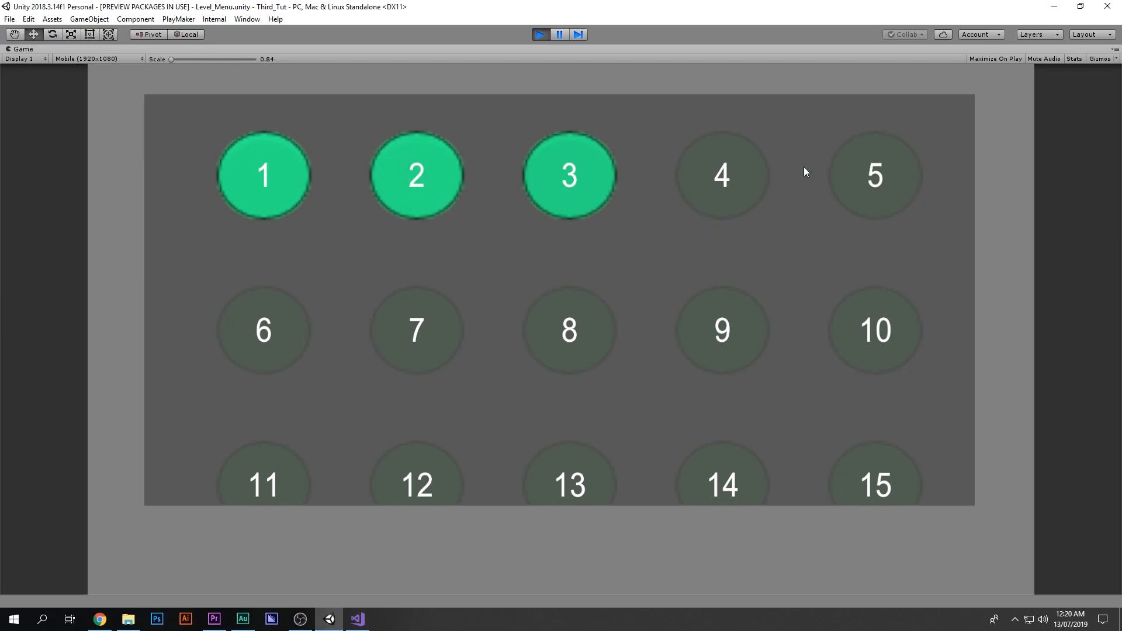
{"action": "left_click_drag", "start_coordinate": [887, 315], "coordinate": [937, 68]}
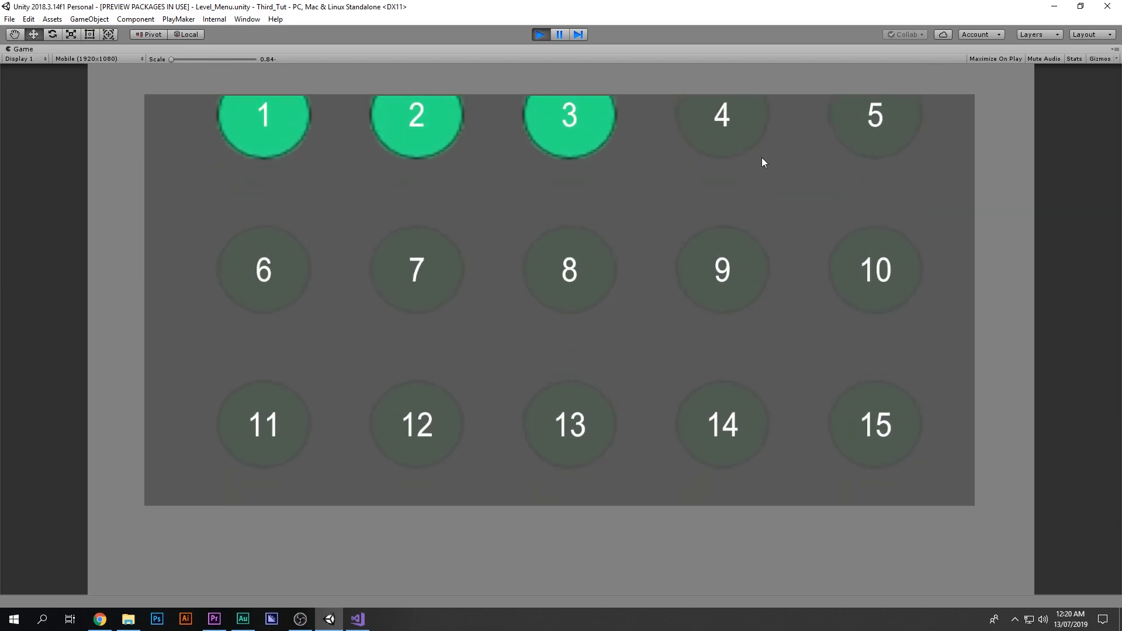
{"action": "left_click_drag", "start_coordinate": [762, 150], "coordinate": [699, 296]}
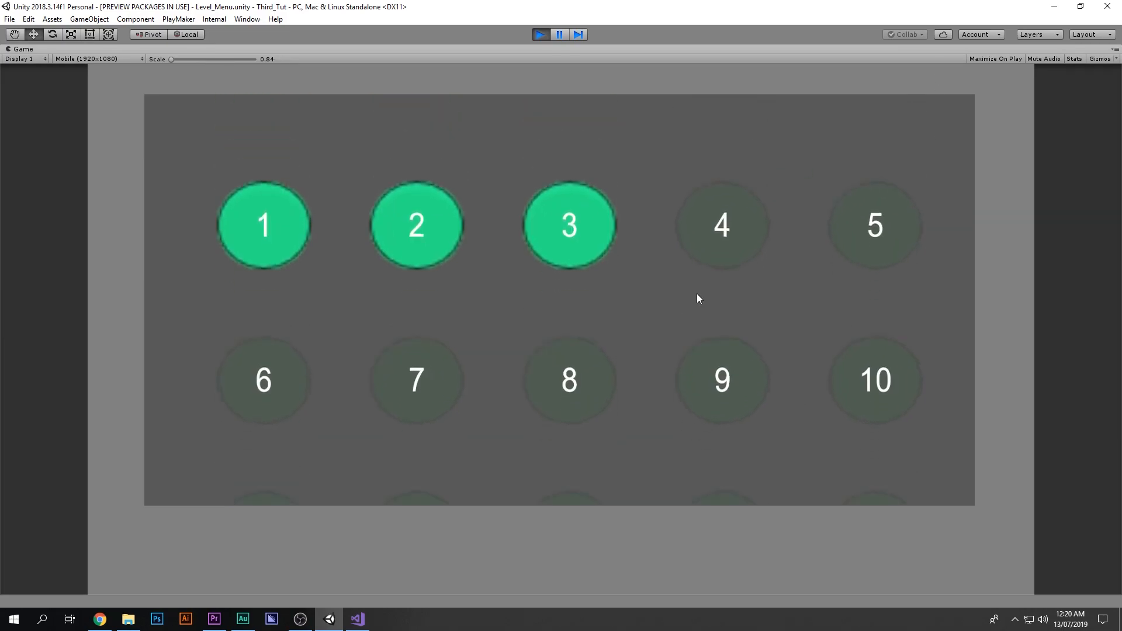
{"action": "left_click", "coordinate": [538, 34]}
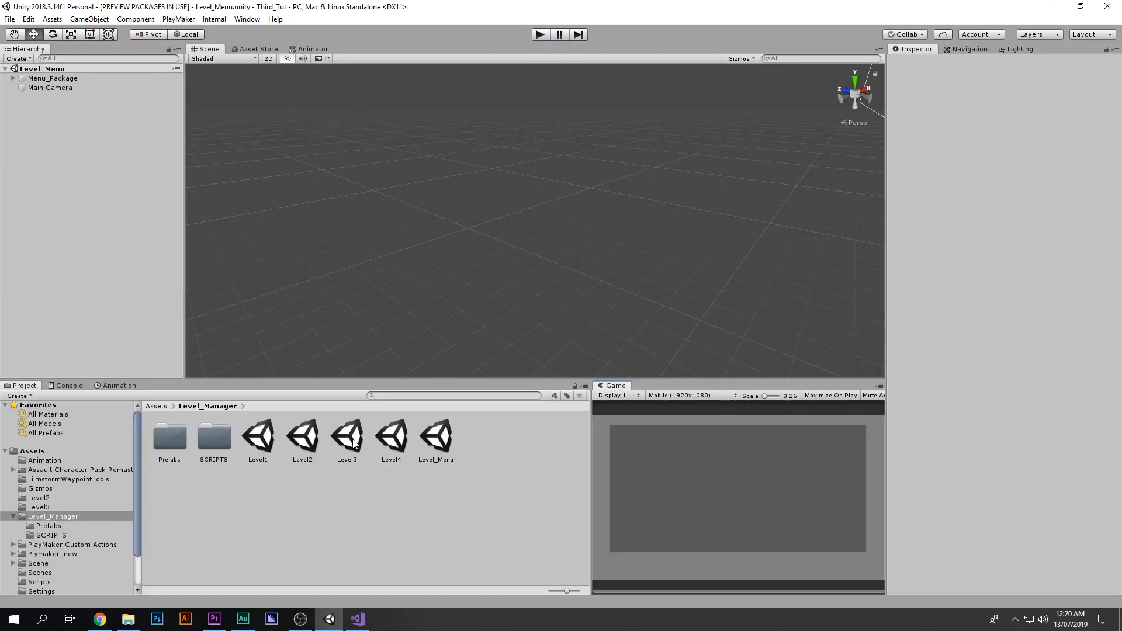
Step: Open the Level2 and Level3 scenes in turn and look around the scene view
{"action": "double_click", "coordinate": [347, 437]}
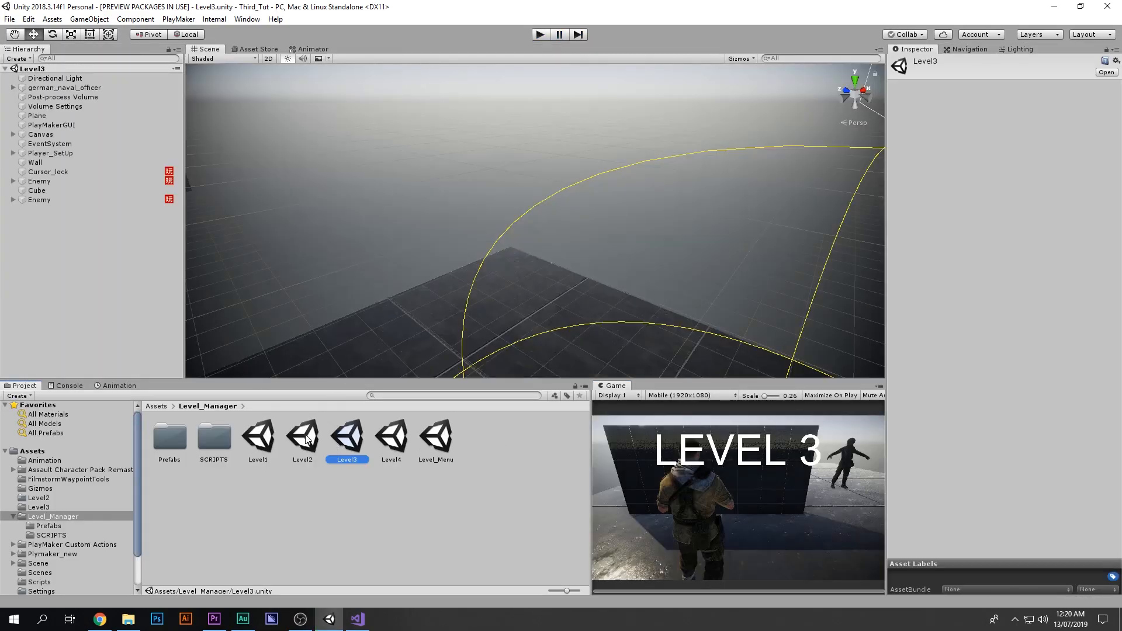
{"action": "double_click", "coordinate": [302, 439]}
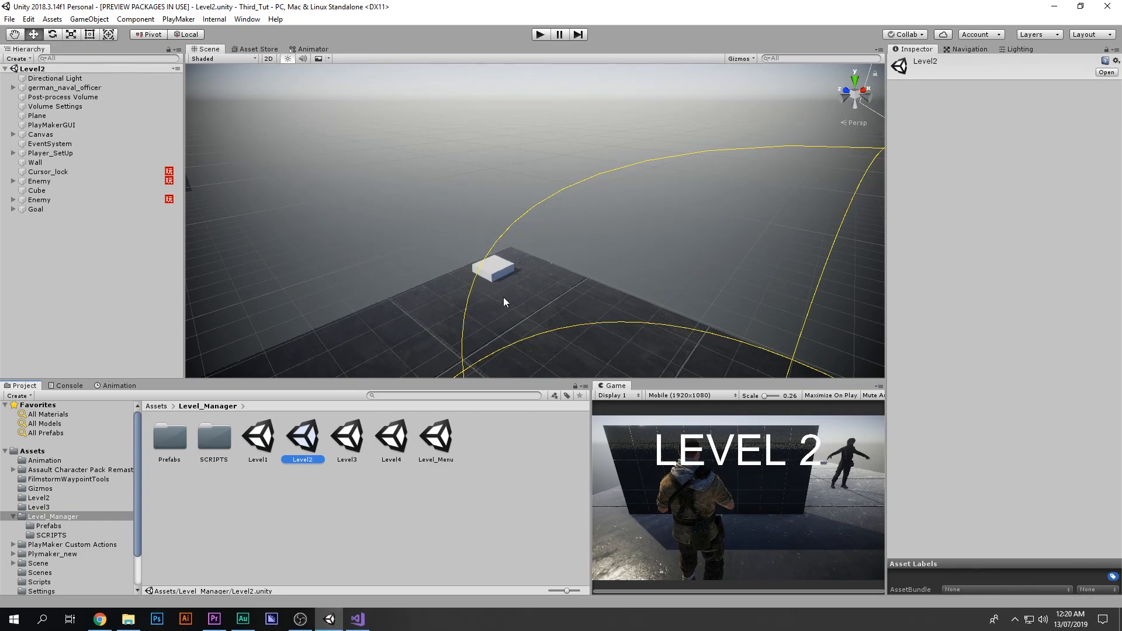
{"action": "middle_click_drag", "start_coordinate": [509, 281], "coordinate": [533, 249]}
{"action": "right_click_drag", "start_coordinate": [724, 240], "coordinate": [934, 231]}
{"action": "key", "text": "w"}
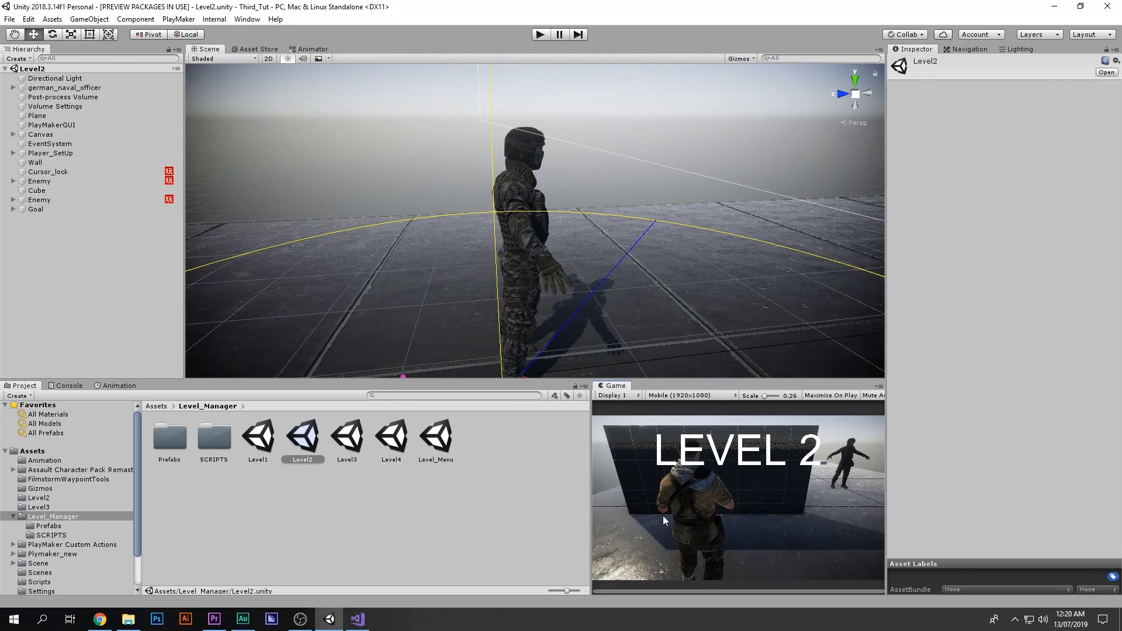
{"action": "double_click", "coordinate": [347, 440]}
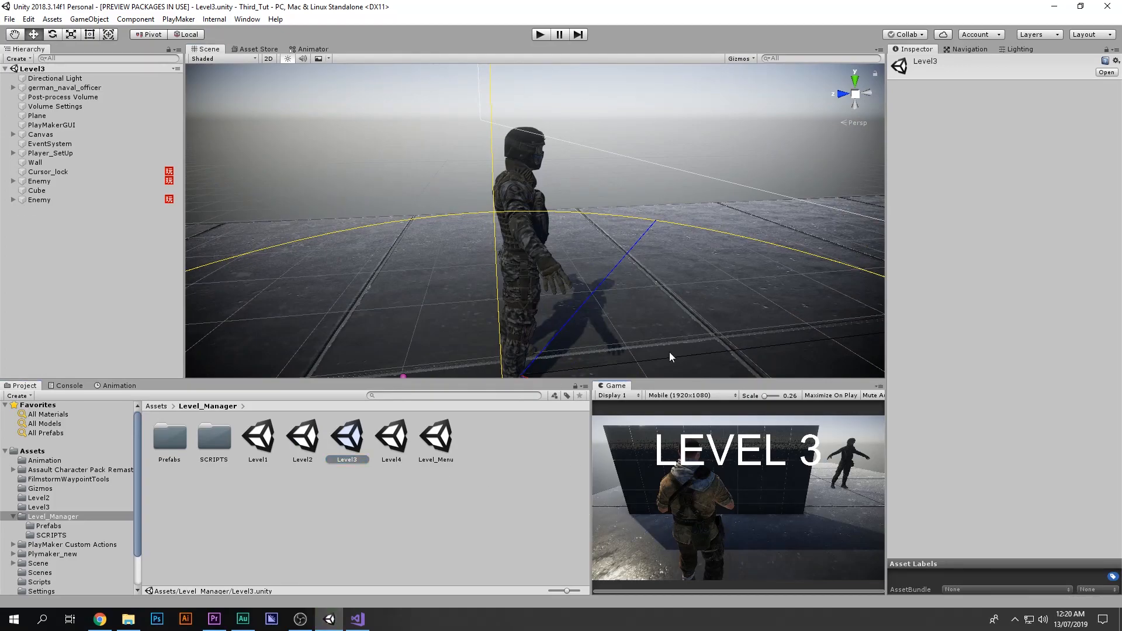
Step: Play Level3 and move the player around the enemy, then stop playing
{"action": "left_click", "coordinate": [540, 35]}
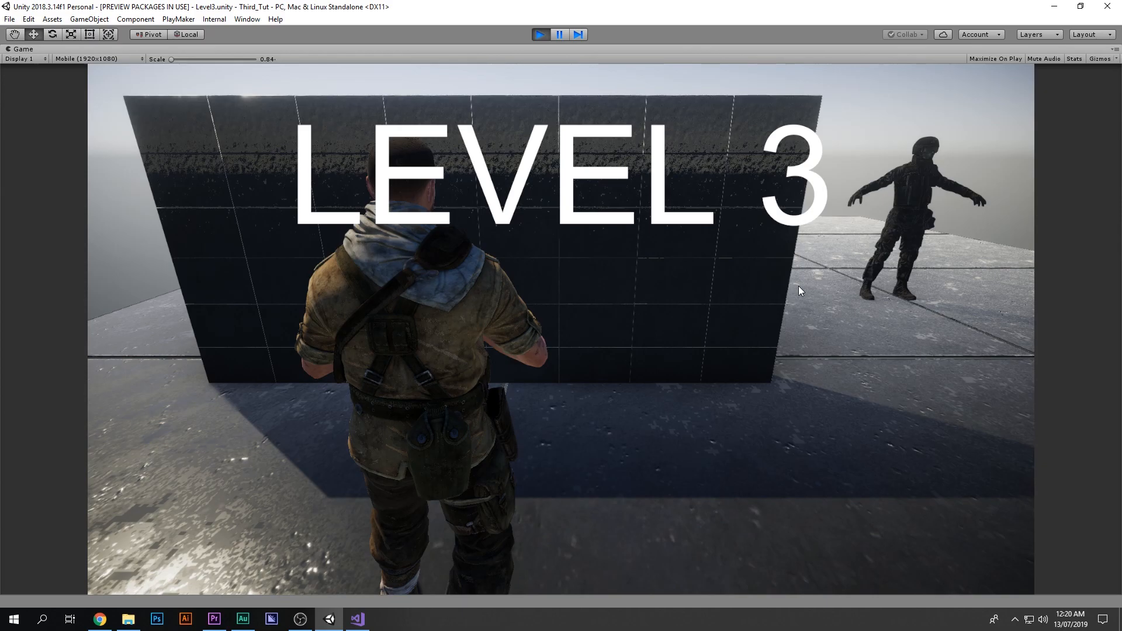
{"action": "key", "text": "a"}
{"action": "key", "text": "s"}
{"action": "key", "text": "d"}
{"action": "key", "text": "w"}
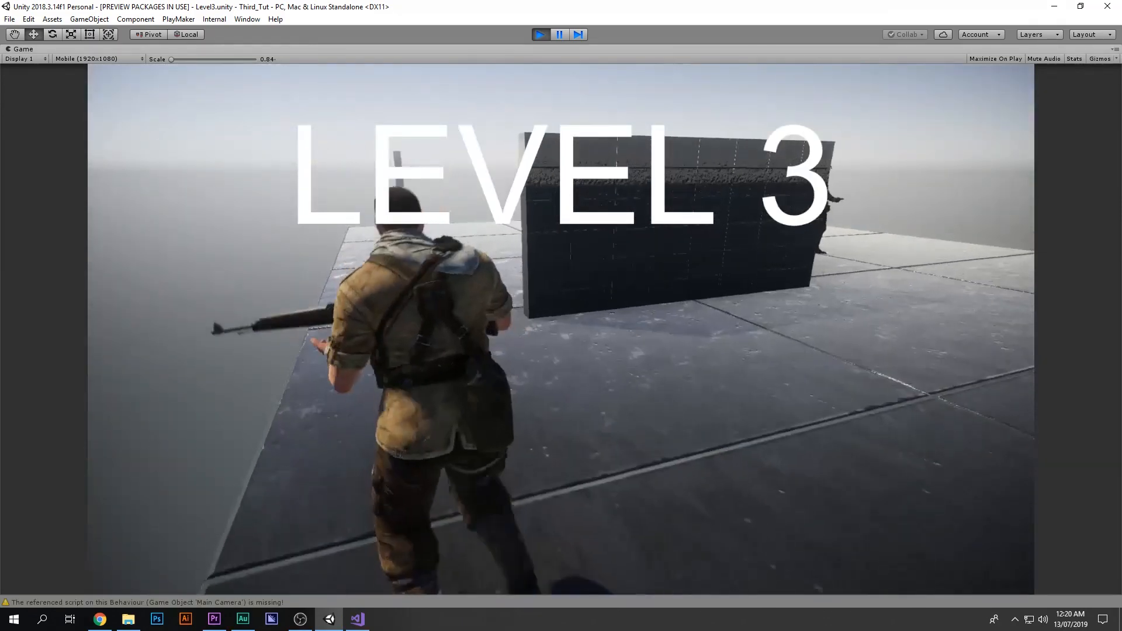
{"action": "key", "text": "a"}
{"action": "key", "text": "w"}
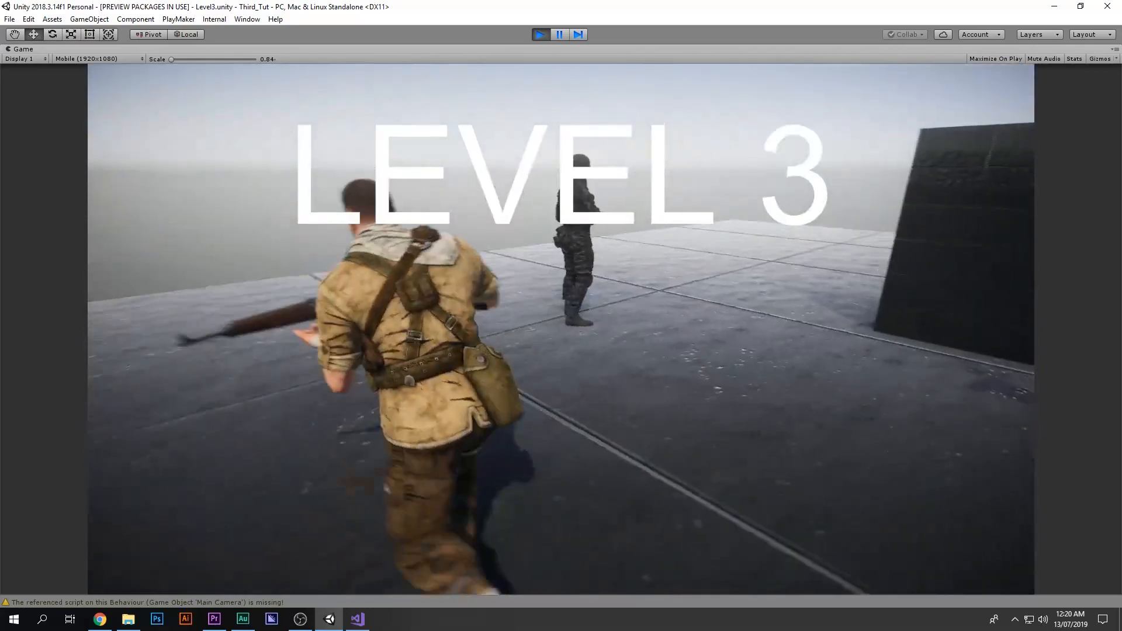
{"action": "key", "text": "w"}
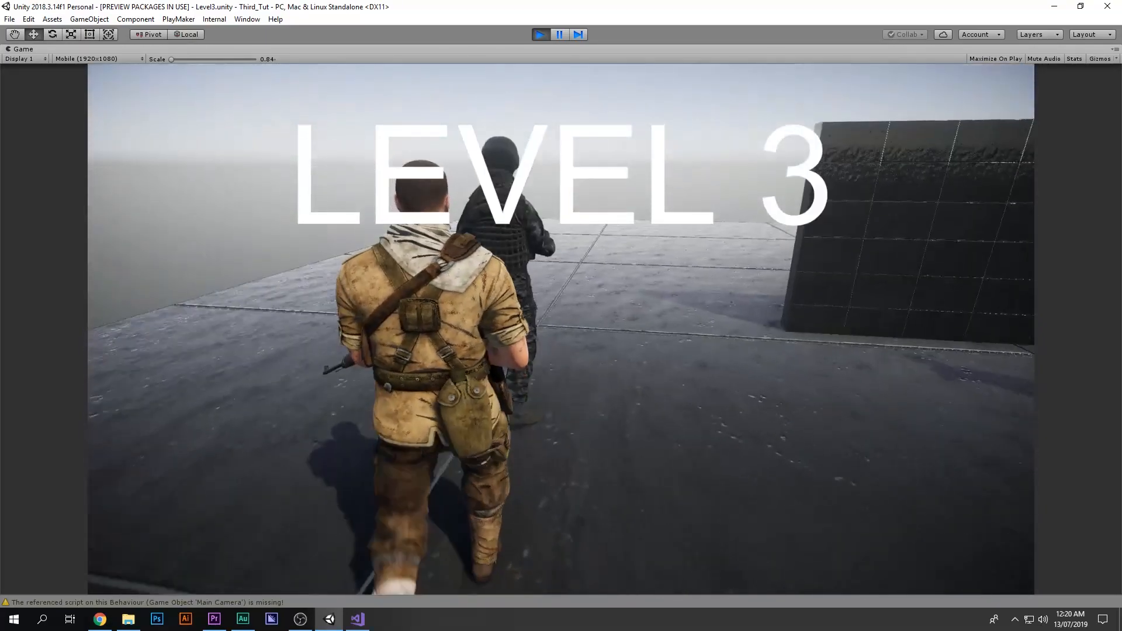
{"action": "key", "text": "e"}
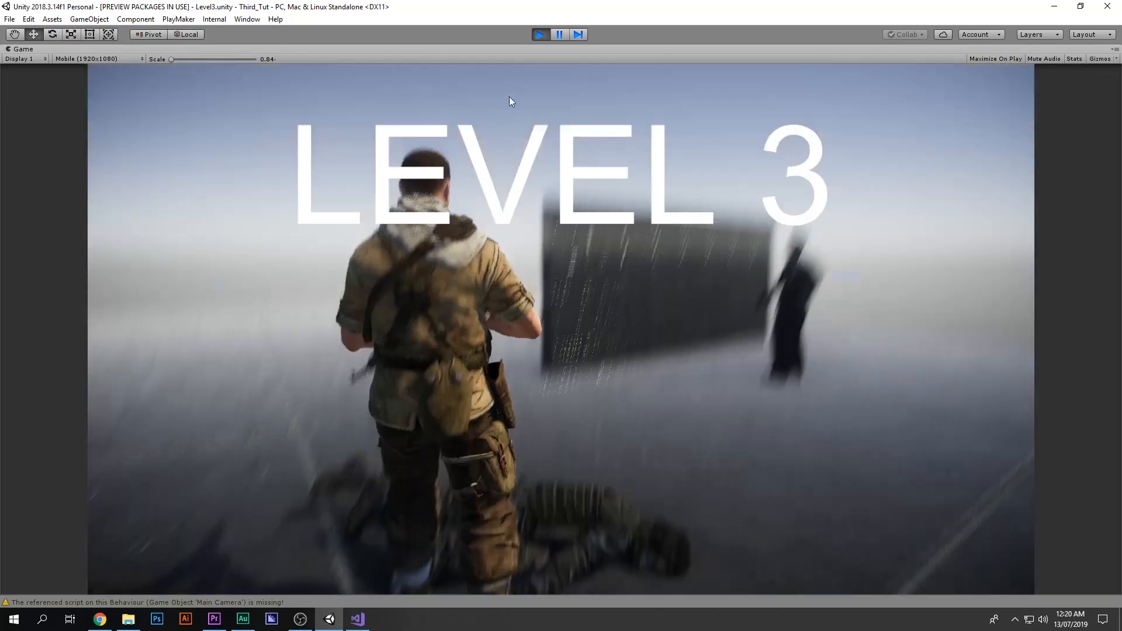
{"action": "key", "text": "ctrl+p"}
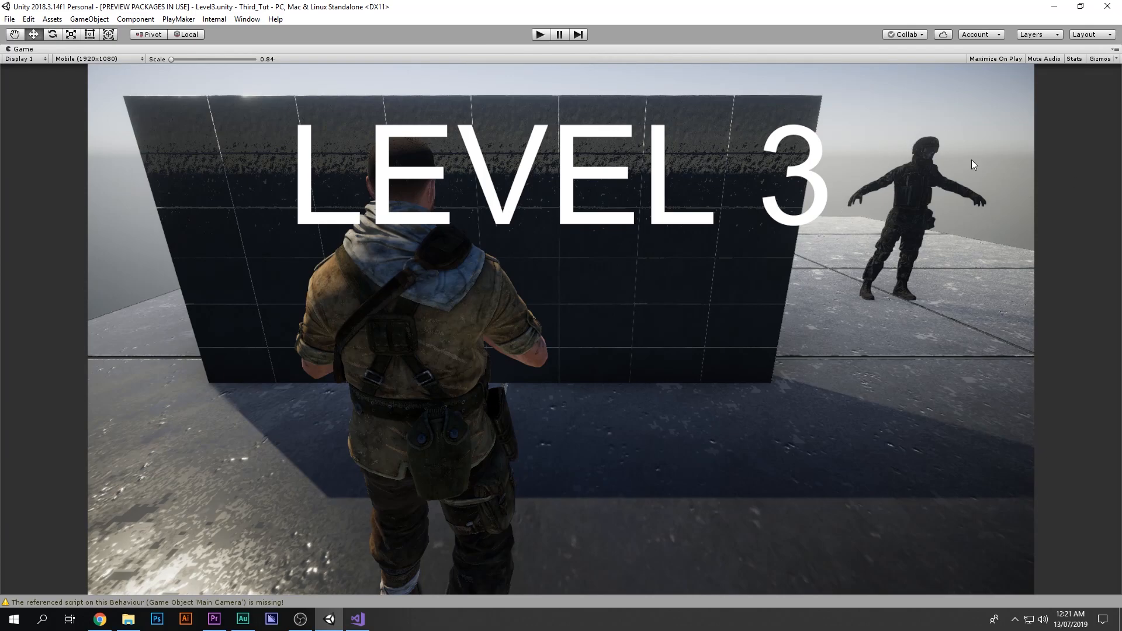
Step: Select the second Enemy in Level3 and open its Play Maker FSM in the PlayMaker editor
{"action": "key", "text": "shift+space"}
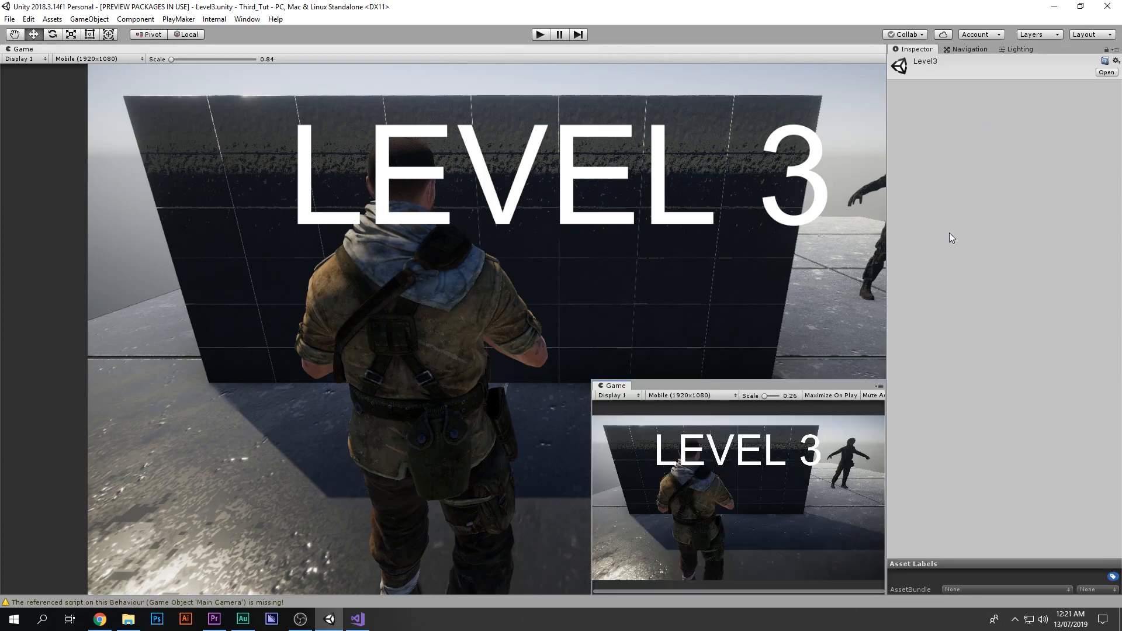
{"action": "left_click_drag", "start_coordinate": [537, 268], "coordinate": [413, 240], "text": "alt"}
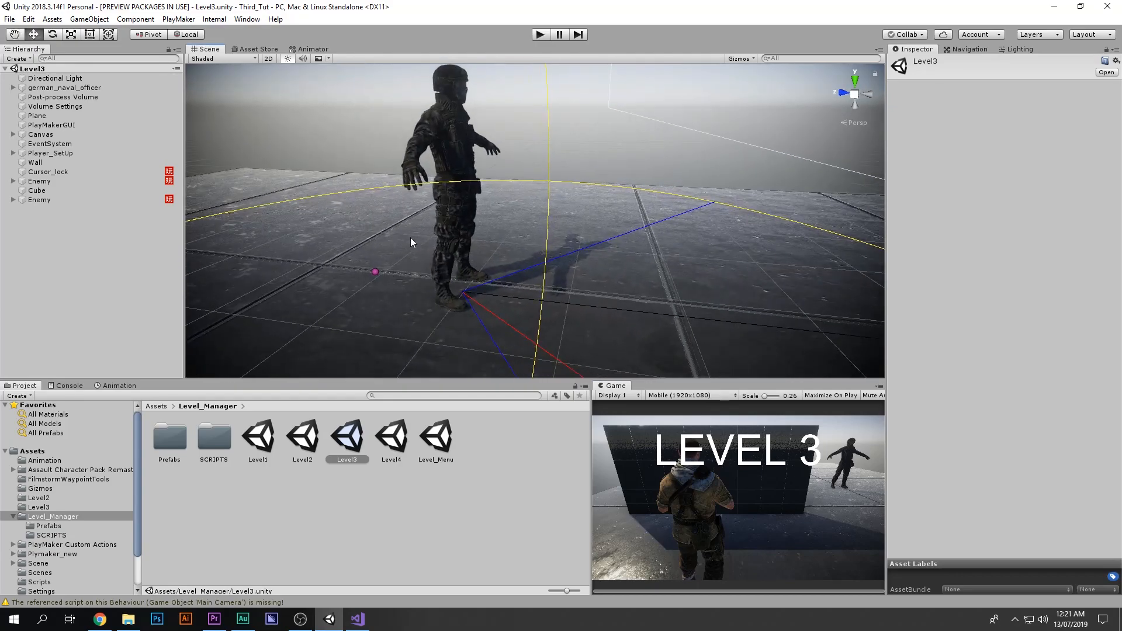
{"action": "left_click", "coordinate": [72, 201]}
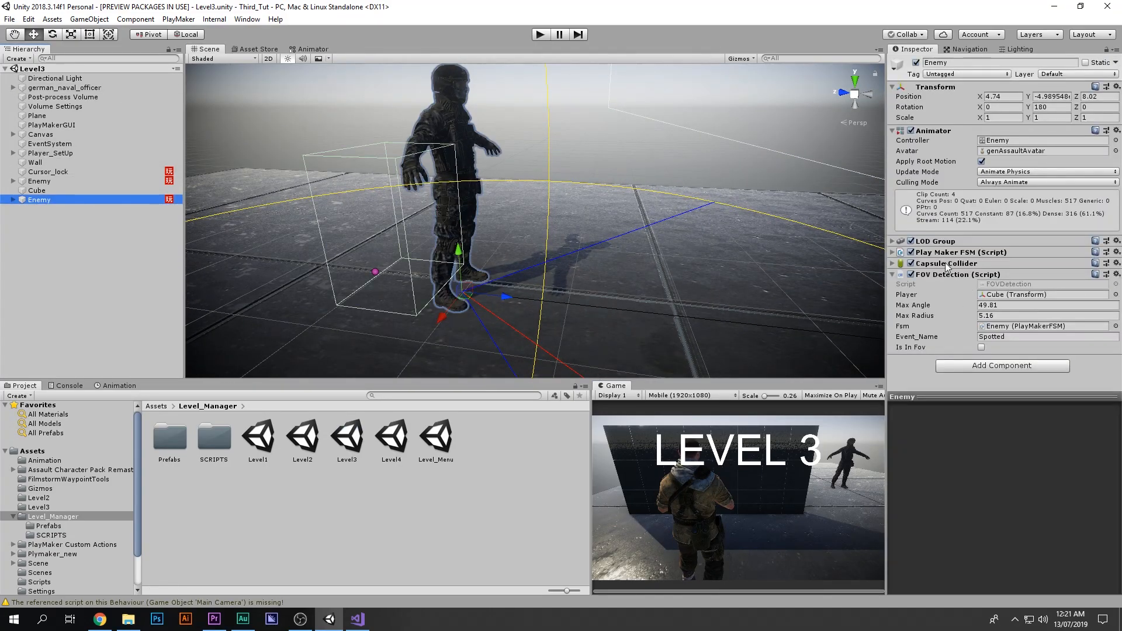
{"action": "left_click", "coordinate": [919, 278]}
{"action": "left_click", "coordinate": [918, 278]}
{"action": "left_click", "coordinate": [910, 274]}
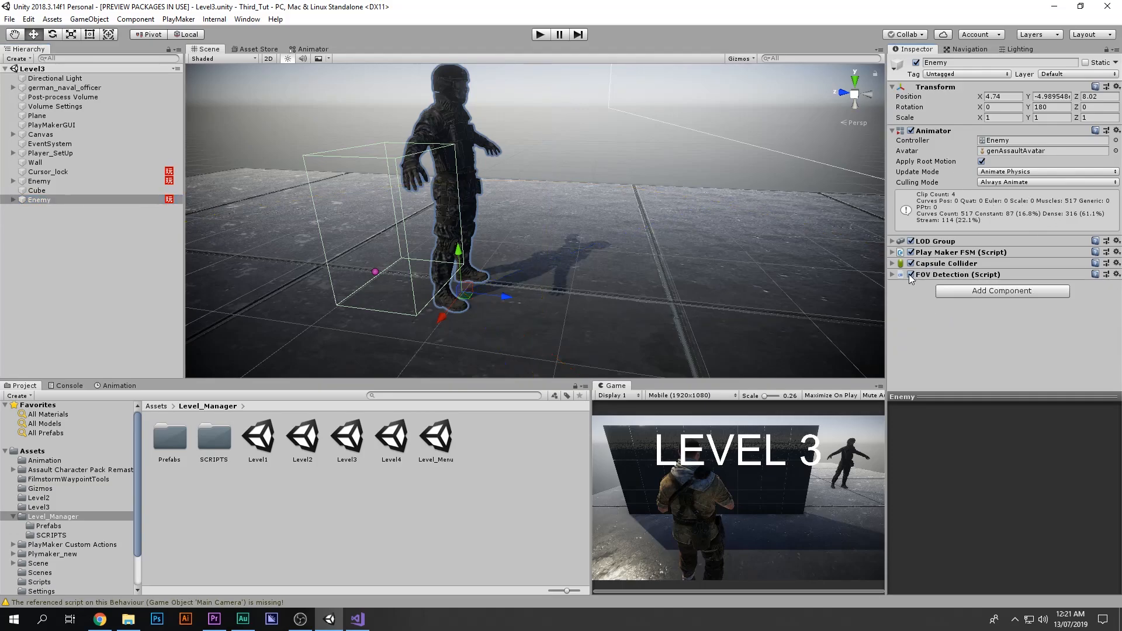
{"action": "left_click", "coordinate": [1030, 253]}
{"action": "left_click", "coordinate": [931, 261]}
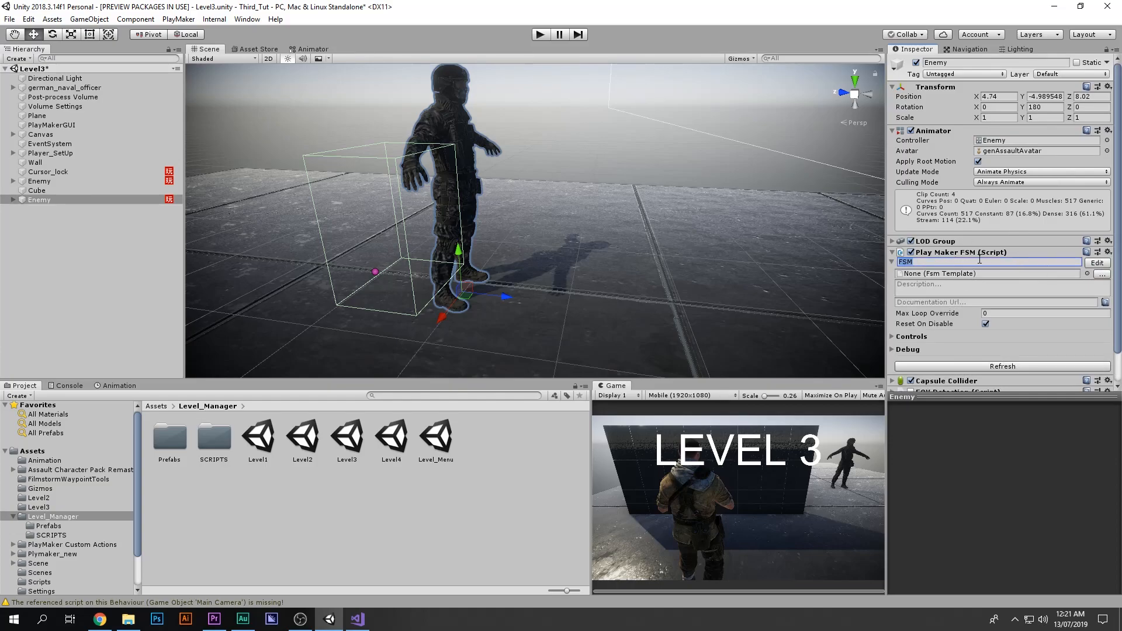
{"action": "left_click", "coordinate": [1091, 263]}
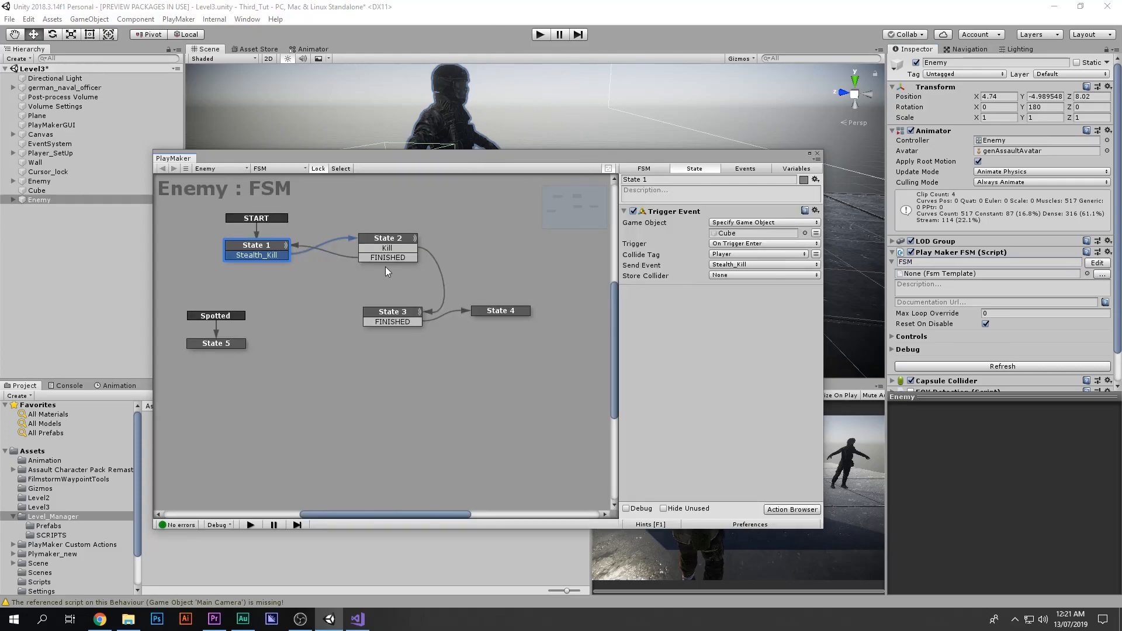
Step: Rearrange the State 1, State 2, State 3 and State 4 nodes in the Enemy FSM graph
{"action": "left_click_drag", "start_coordinate": [289, 247], "coordinate": [291, 241]}
{"action": "left_click_drag", "start_coordinate": [384, 242], "coordinate": [378, 242]}
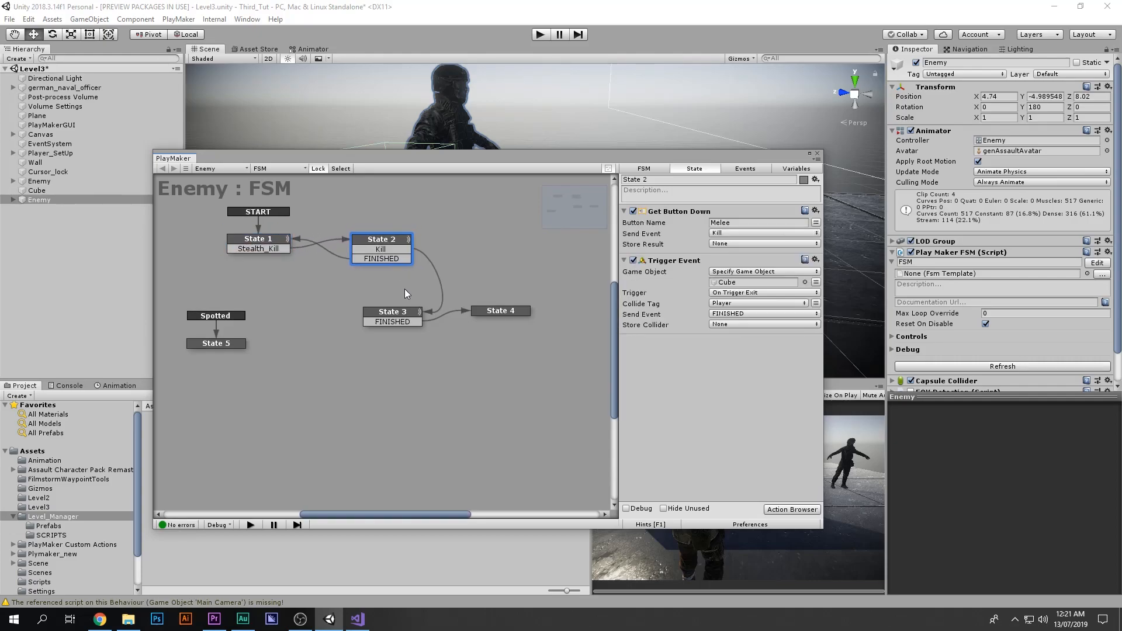
{"action": "mouse_move", "coordinate": [404, 319]}
{"action": "left_mouse_down"}
{"action": "mouse_move", "coordinate": [377, 311]}
{"action": "mouse_move", "coordinate": [389, 320]}
{"action": "left_mouse_up"}
{"action": "mouse_move", "coordinate": [501, 311]}
{"action": "left_mouse_down"}
{"action": "mouse_move", "coordinate": [509, 330]}
{"action": "mouse_move", "coordinate": [533, 301]}
{"action": "mouse_move", "coordinate": [501, 324]}
{"action": "left_mouse_up"}
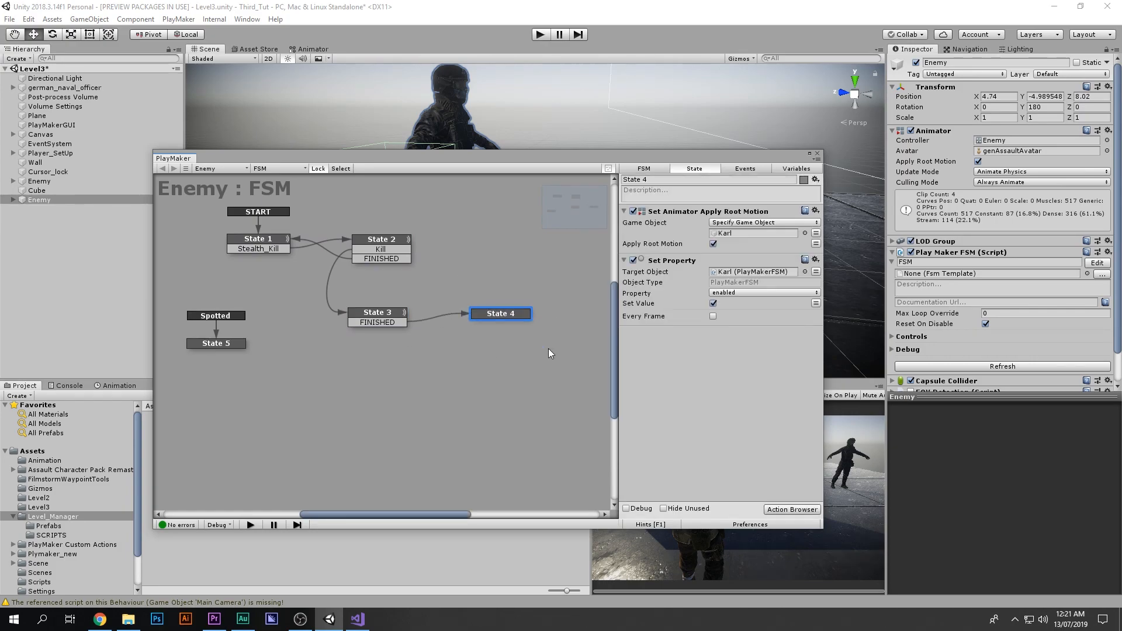
Step: Dock the PlayMaker window into the lower panel and start playing Level3
{"action": "left_click_drag", "start_coordinate": [681, 163], "coordinate": [667, 395]}
{"action": "left_click", "coordinate": [538, 34]}
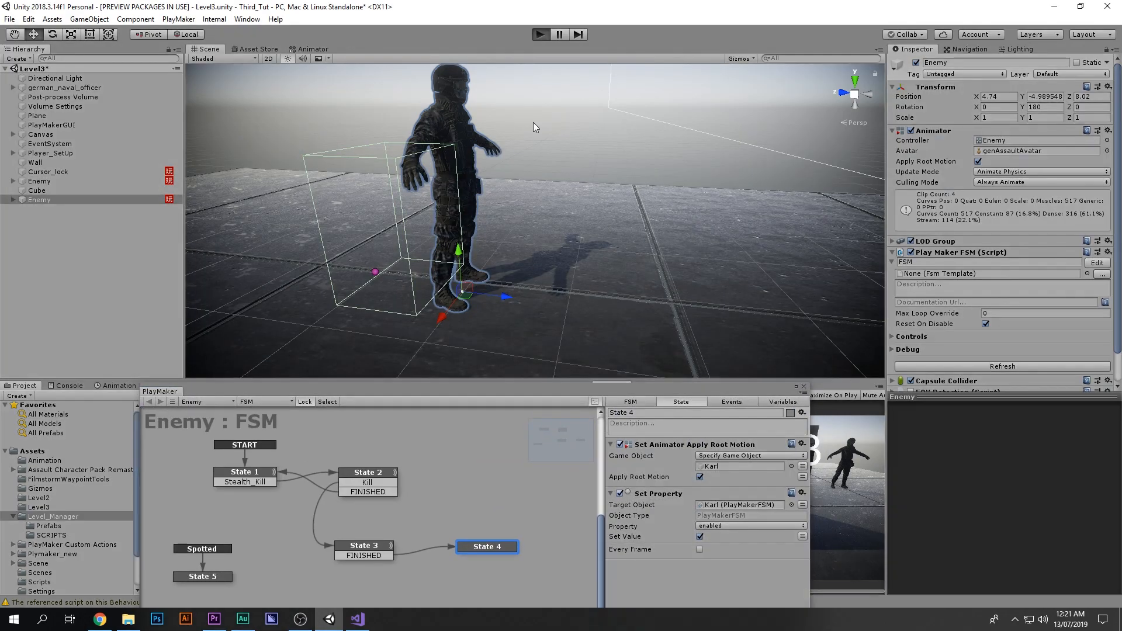
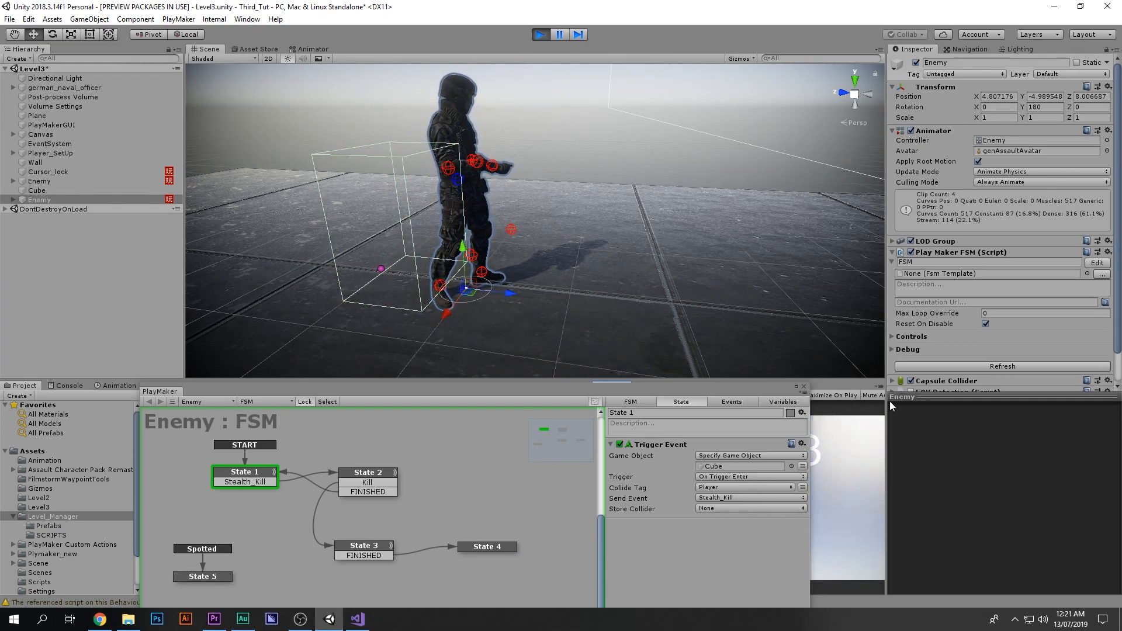
Step: Play Level3, walk up to the enemy and perform a stealth kill while watching its FSM, then stop playing
{"action": "left_click_drag", "start_coordinate": [620, 392], "coordinate": [388, 379]}
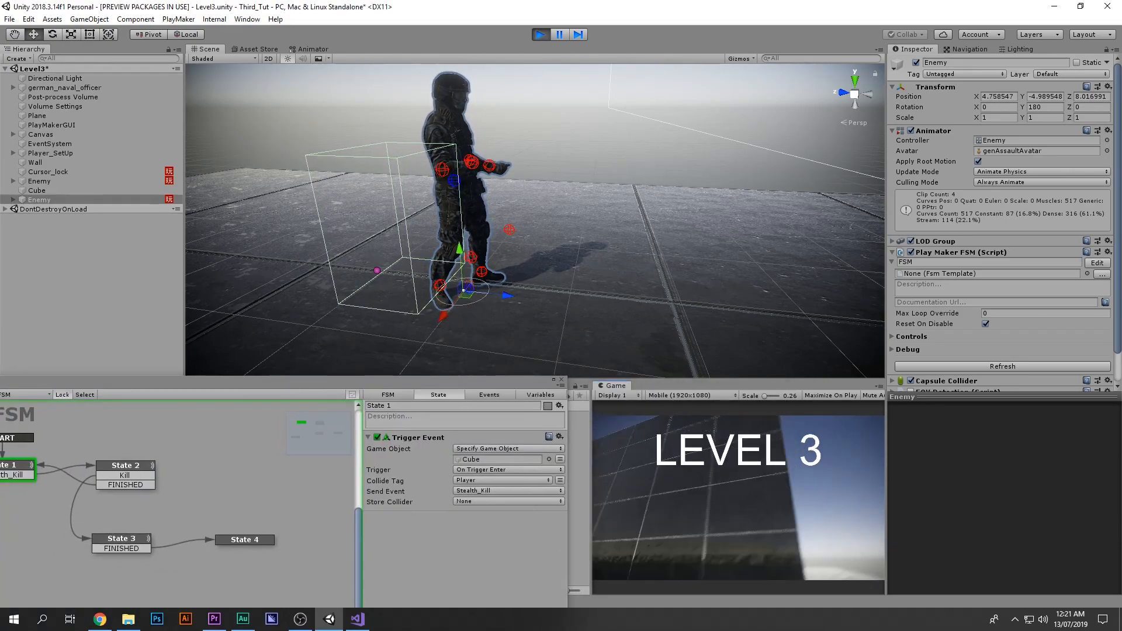
{"action": "key", "text": "w"}
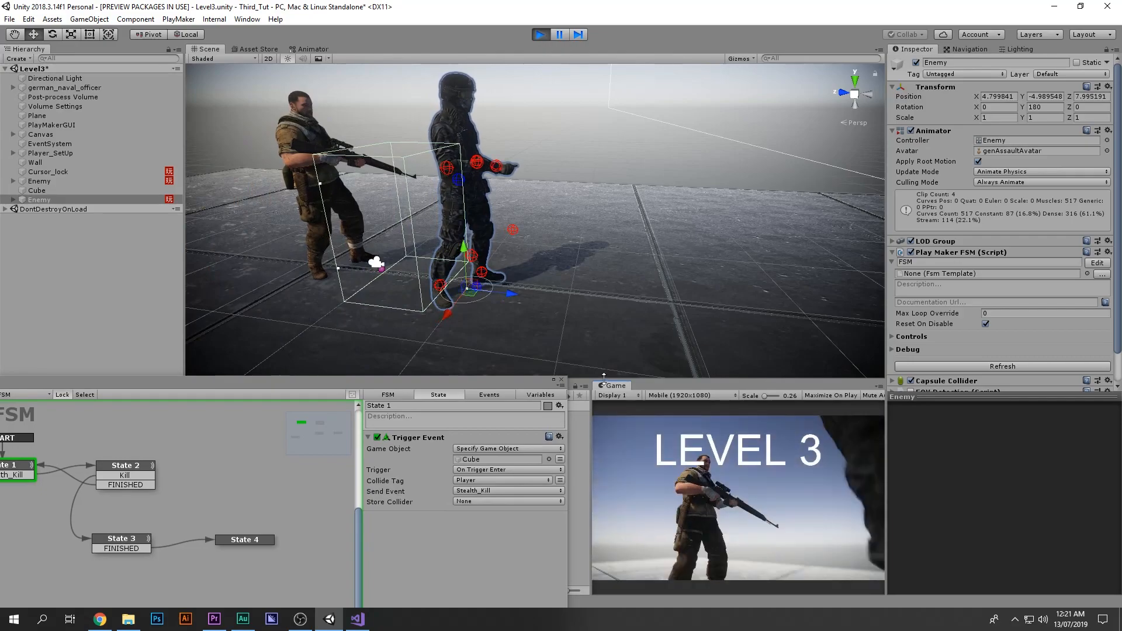
{"action": "key", "text": "Escape"}
{"action": "left_click_drag", "start_coordinate": [496, 380], "coordinate": [577, 309]}
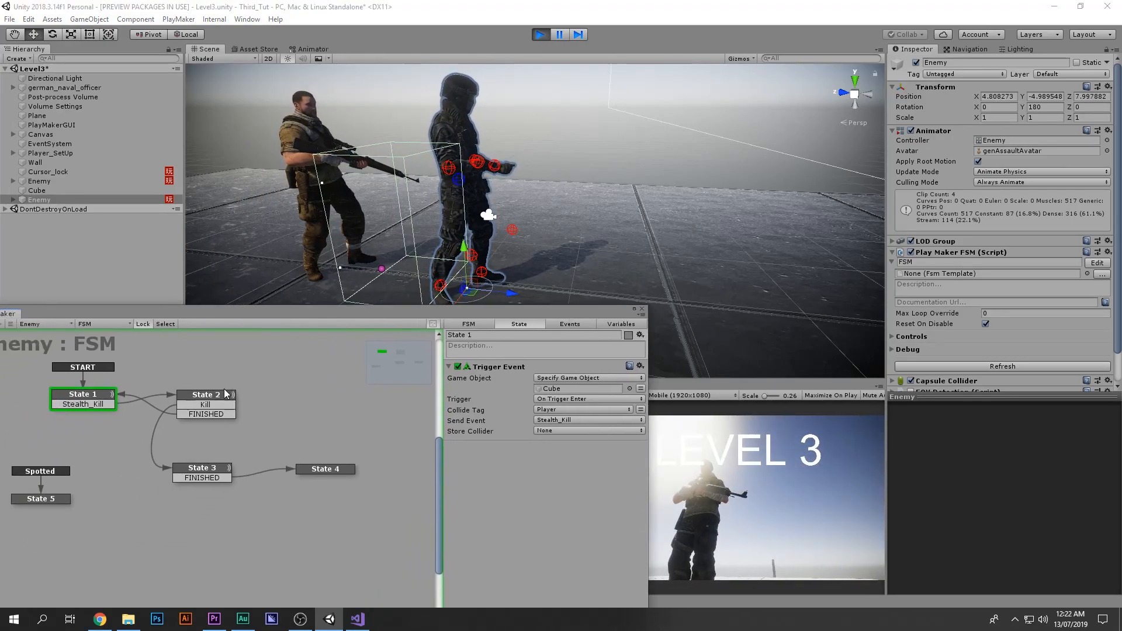
{"action": "left_click", "coordinate": [712, 508]}
{"action": "key", "text": "w"}
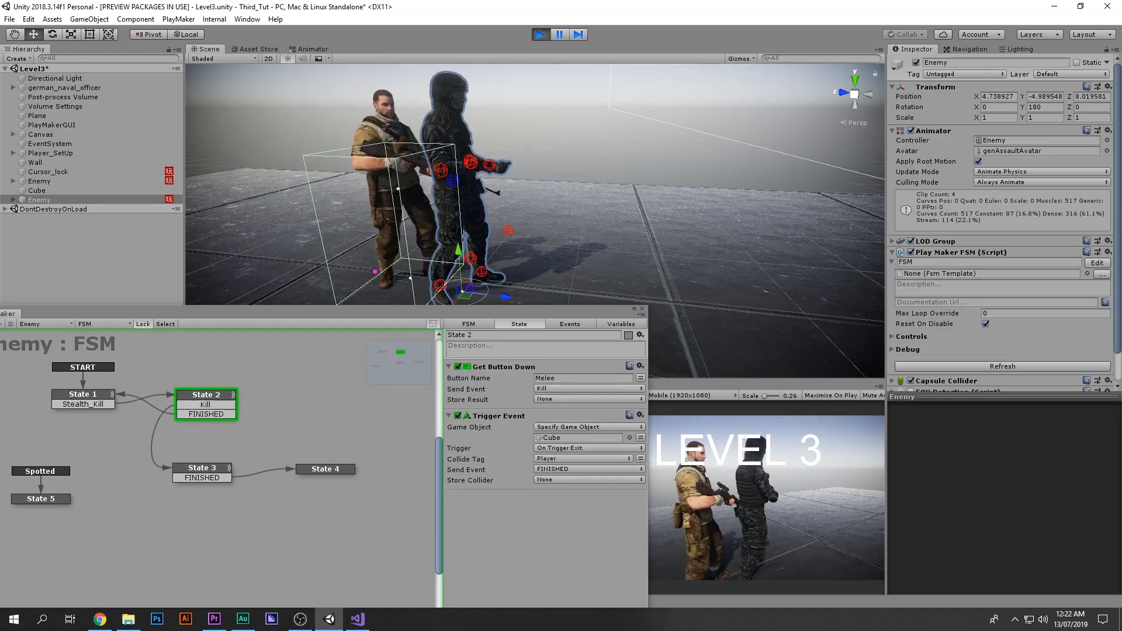
{"action": "key", "text": "f"}
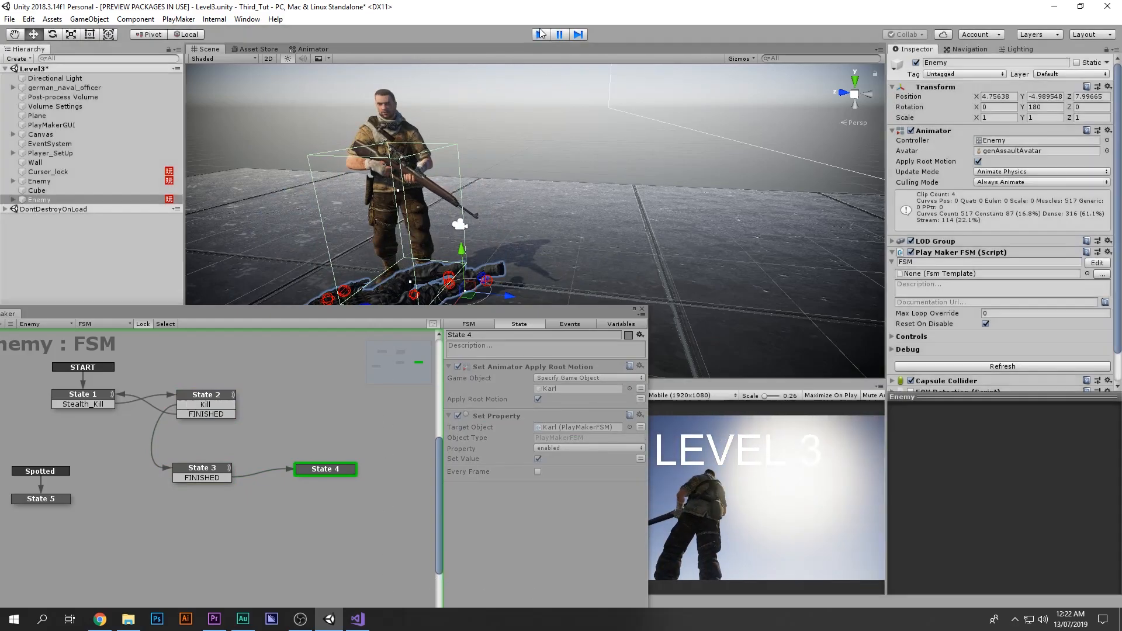
{"action": "left_click", "coordinate": [540, 34]}
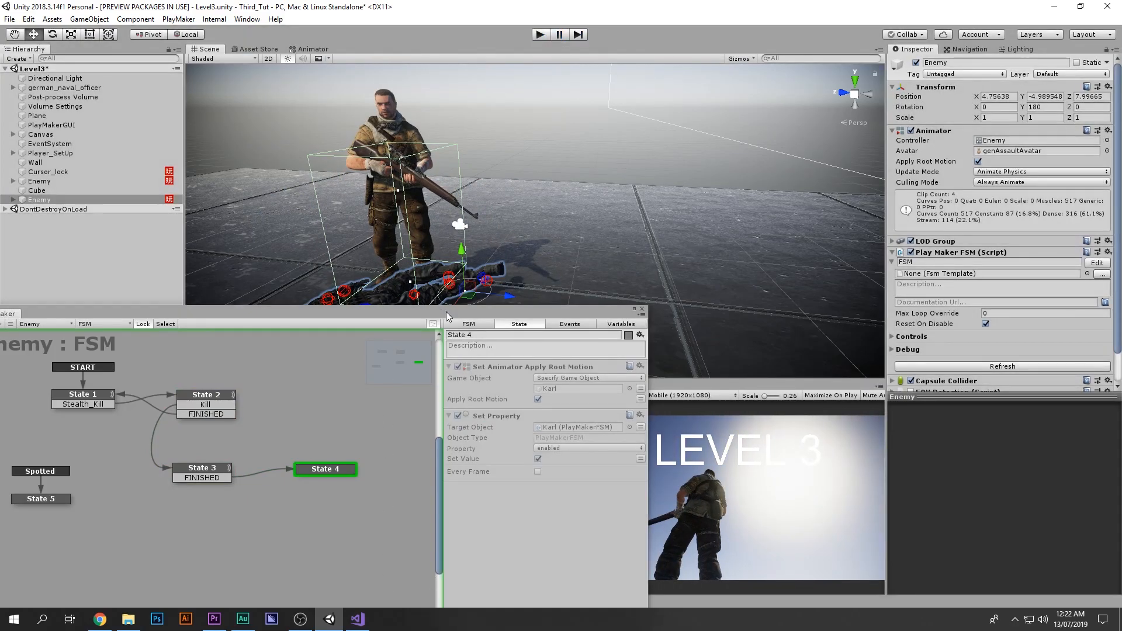
Step: Undock the PlayMaker window and add a Wait action with Time 2 to State 4
{"action": "left_click_drag", "start_coordinate": [551, 304], "coordinate": [707, 105]}
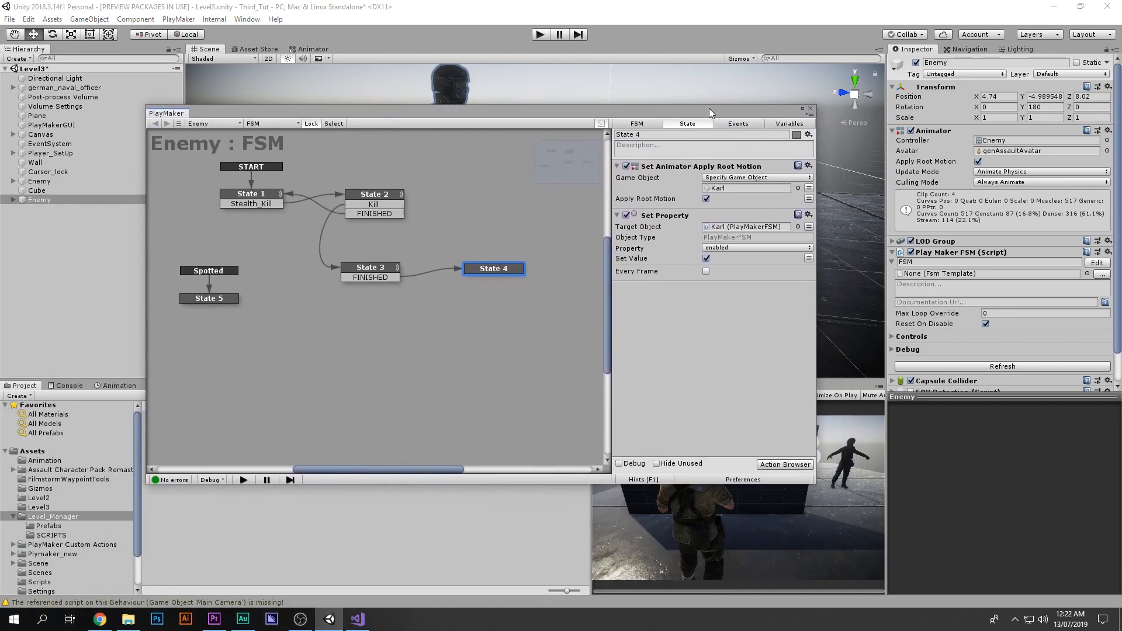
{"action": "double_click", "coordinate": [689, 300]}
{"action": "type", "text": "wi"}
{"action": "key", "text": "BackSpace"}
{"action": "type", "text": "at"}
{"action": "key", "text": "BackSpace"}
{"action": "key", "text": "Return"}
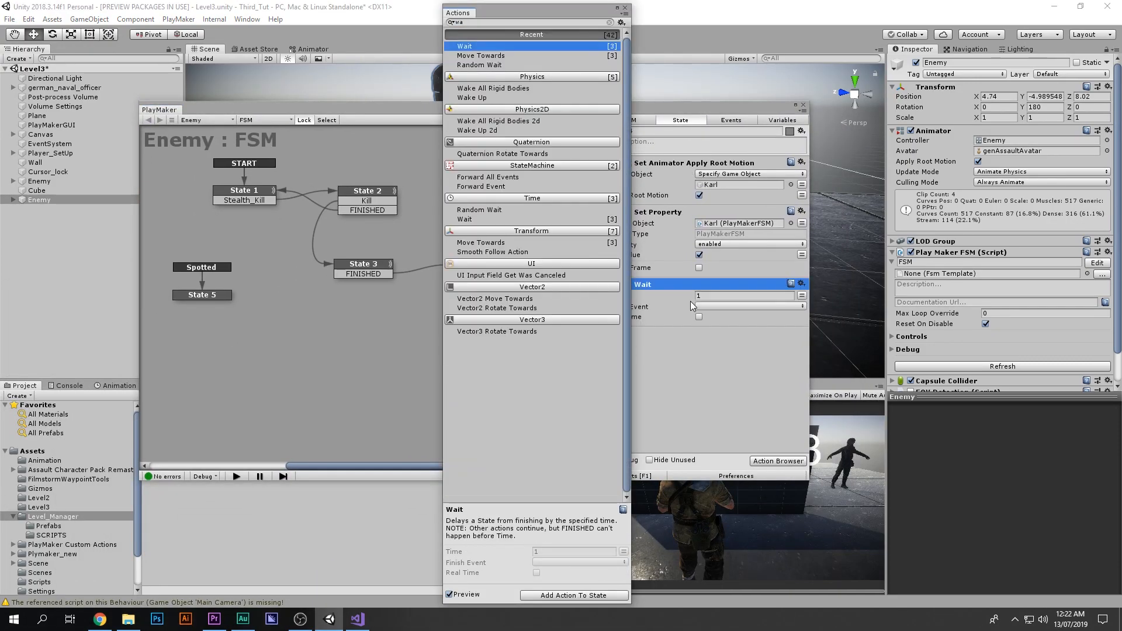
{"action": "left_click", "coordinate": [745, 295]}
{"action": "type", "text": "2"}
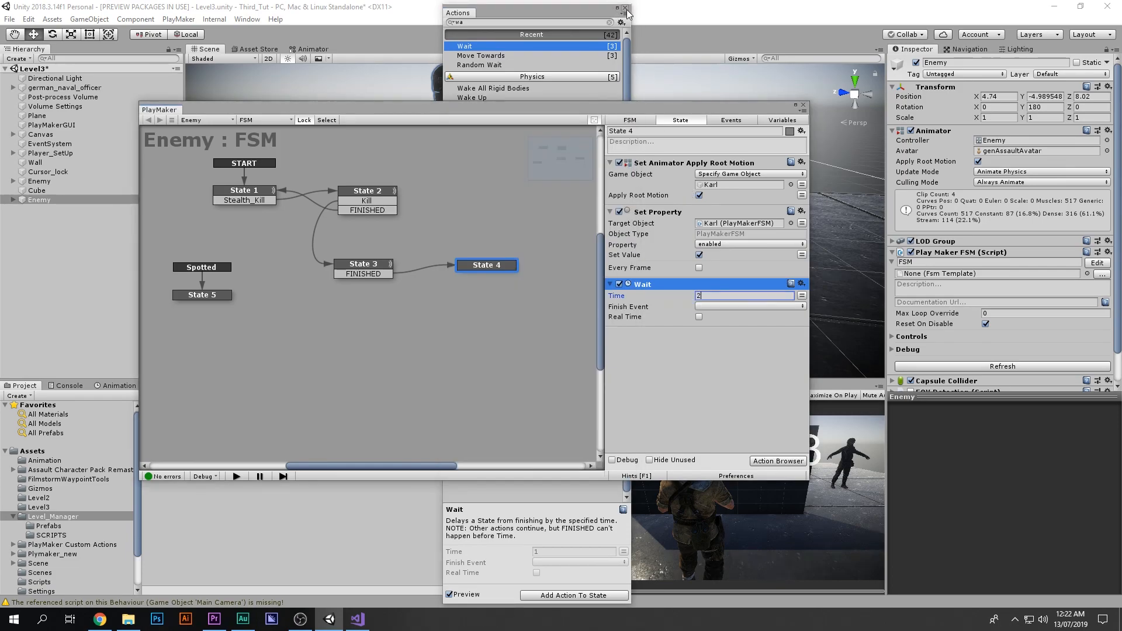
Step: Set the Wait action's finish event to a new Level_Complete event and route it to a new State 6
{"action": "left_click", "coordinate": [624, 8]}
{"action": "left_click", "coordinate": [727, 310]}
{"action": "left_click", "coordinate": [729, 431]}
{"action": "type", "text": "Le"}
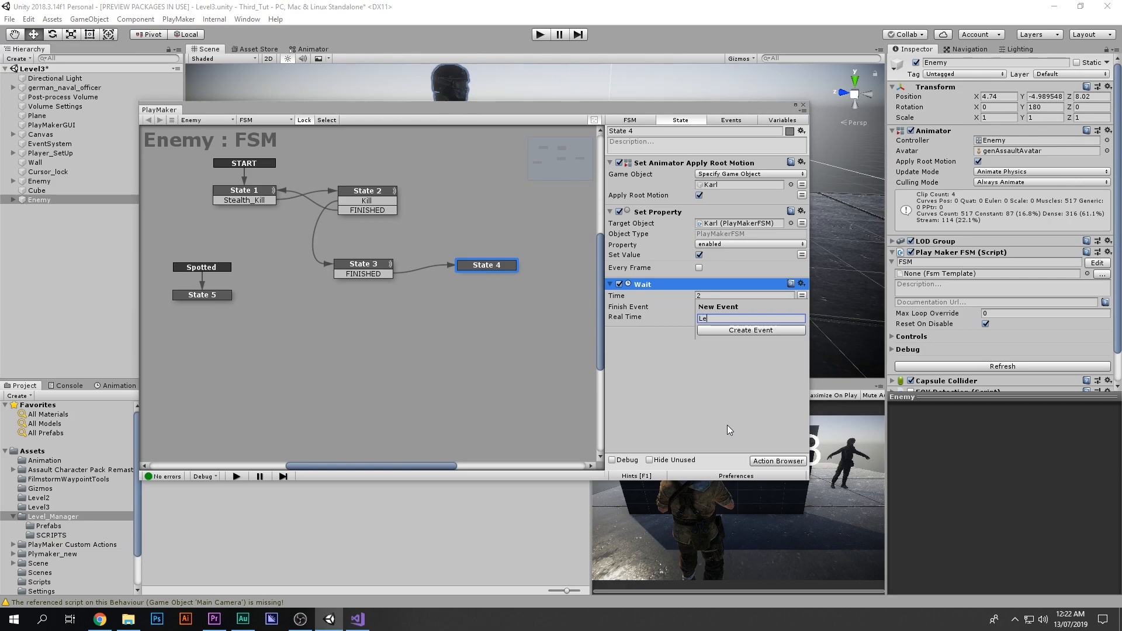
{"action": "type", "text": "vel_Complete"}
{"action": "key", "text": "Return"}
{"action": "left_click", "coordinate": [672, 329]}
{"action": "left_click", "coordinate": [518, 319], "text": "ctrl"}
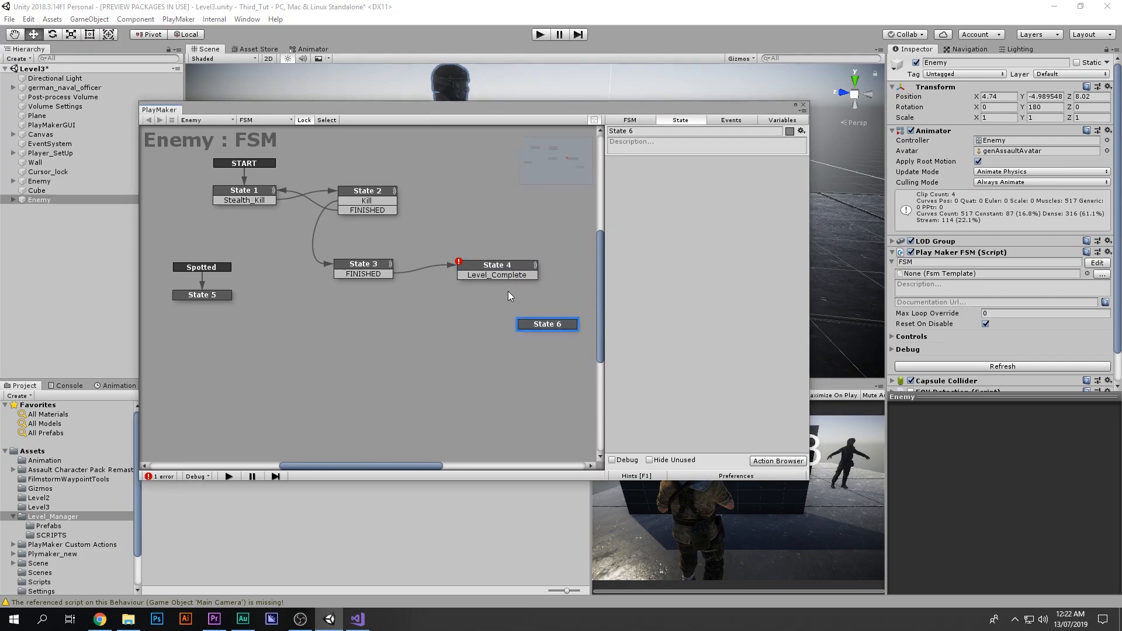
{"action": "left_click_drag", "start_coordinate": [514, 275], "coordinate": [468, 367]}
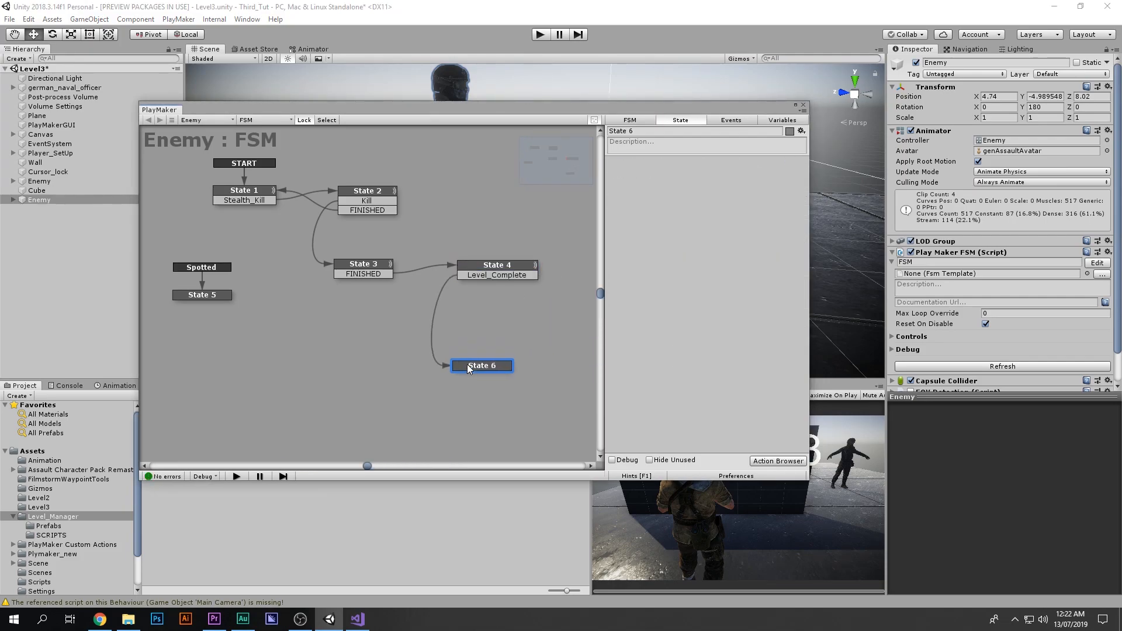
Step: Save the Level3 scene and open the Level2 scene
{"action": "left_click_drag", "start_coordinate": [393, 111], "coordinate": [750, 97]}
{"action": "double_click", "coordinate": [311, 436]}
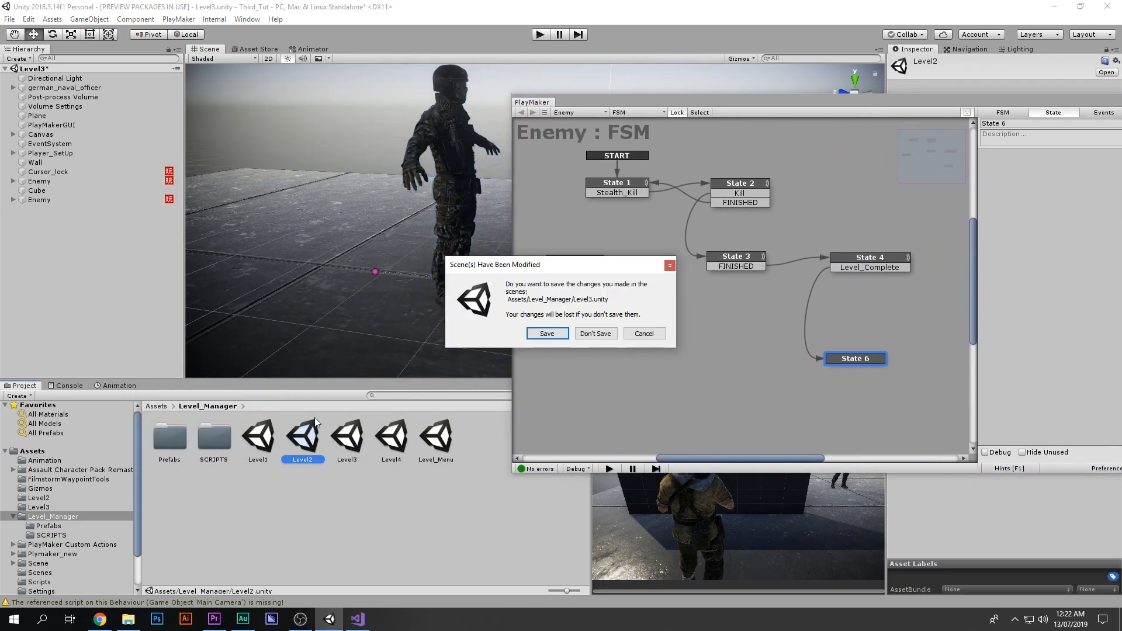
{"action": "left_click", "coordinate": [547, 333]}
Step: Copy the Goal object from Level2, reopen Level3 and paste the Goal into its hierarchy
{"action": "left_click", "coordinate": [58, 208]}
{"action": "right_click", "coordinate": [55, 206]}
{"action": "left_click", "coordinate": [84, 214]}
{"action": "double_click", "coordinate": [346, 436]}
{"action": "right_click", "coordinate": [112, 260]}
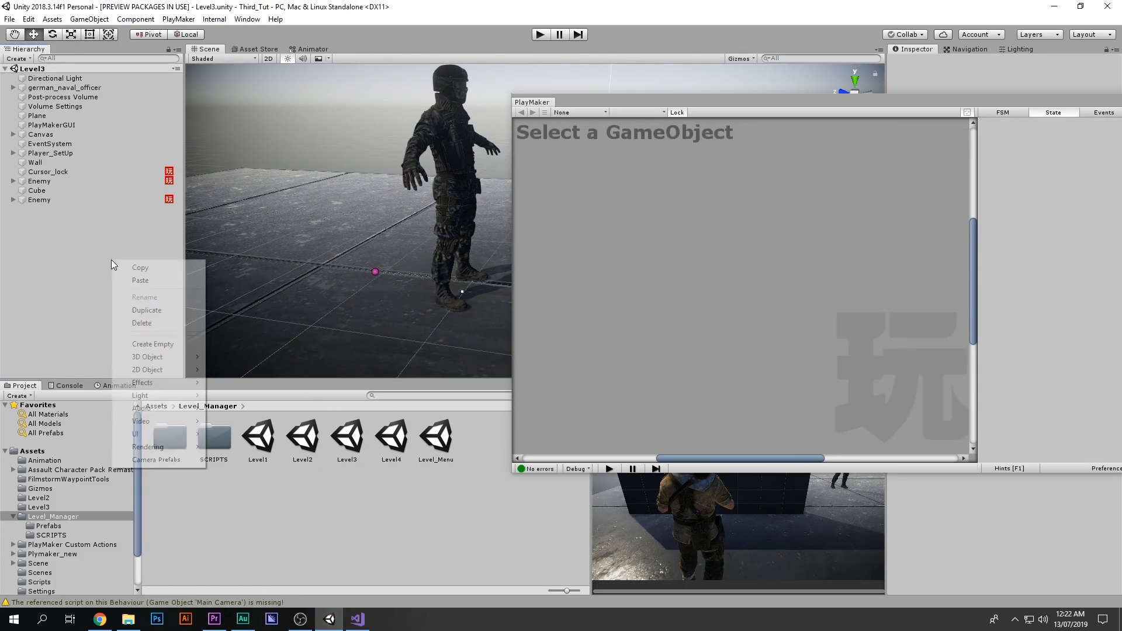
{"action": "left_click", "coordinate": [141, 281]}
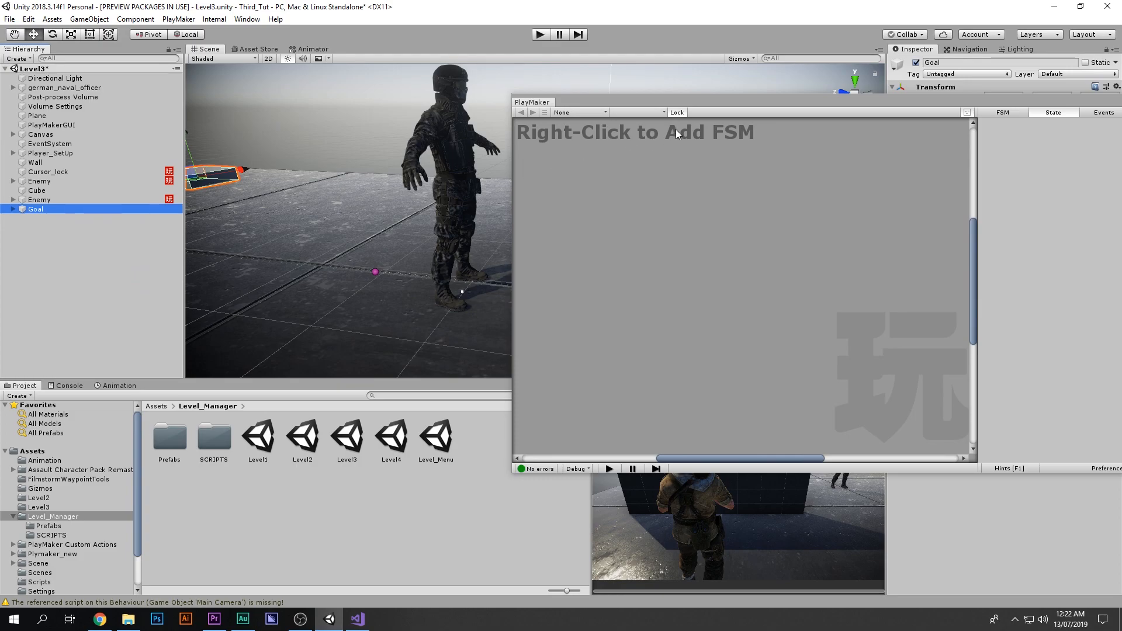
Step: Expand the pasted Goal object and enable its Level_Complete child
{"action": "left_click_drag", "start_coordinate": [697, 102], "coordinate": [382, 34]}
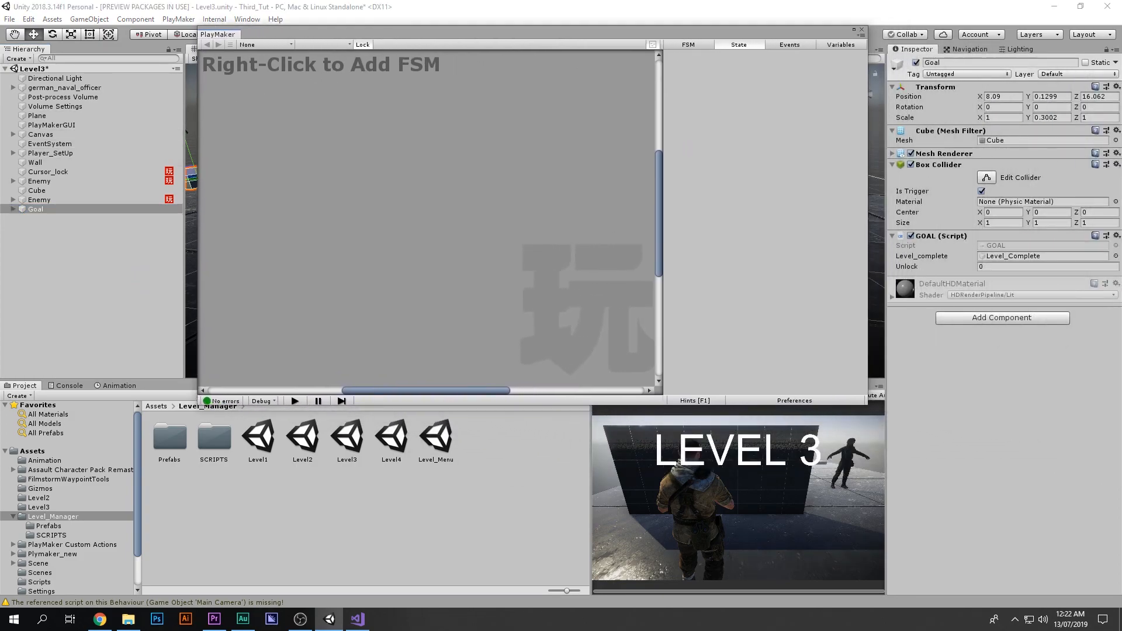
{"action": "left_click", "coordinate": [13, 208]}
{"action": "left_click", "coordinate": [38, 218]}
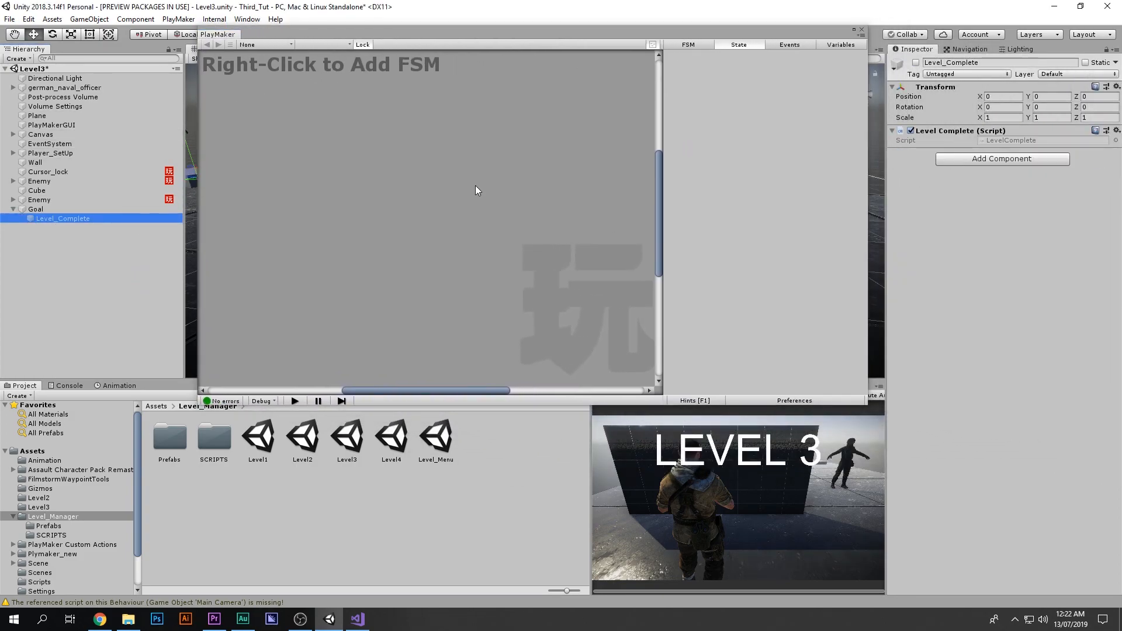
{"action": "left_click", "coordinate": [916, 63]}
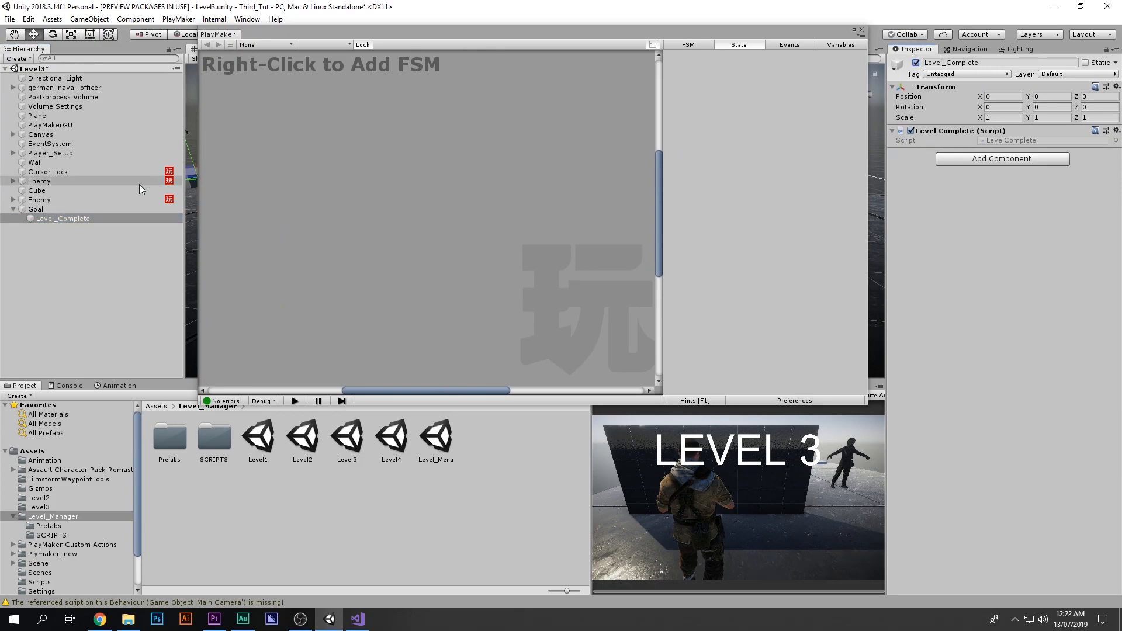
Step: Deactivate the Goal object and open its GOAL script in Visual Studio to inspect OnTriggerEnter
{"action": "left_click", "coordinate": [109, 210]}
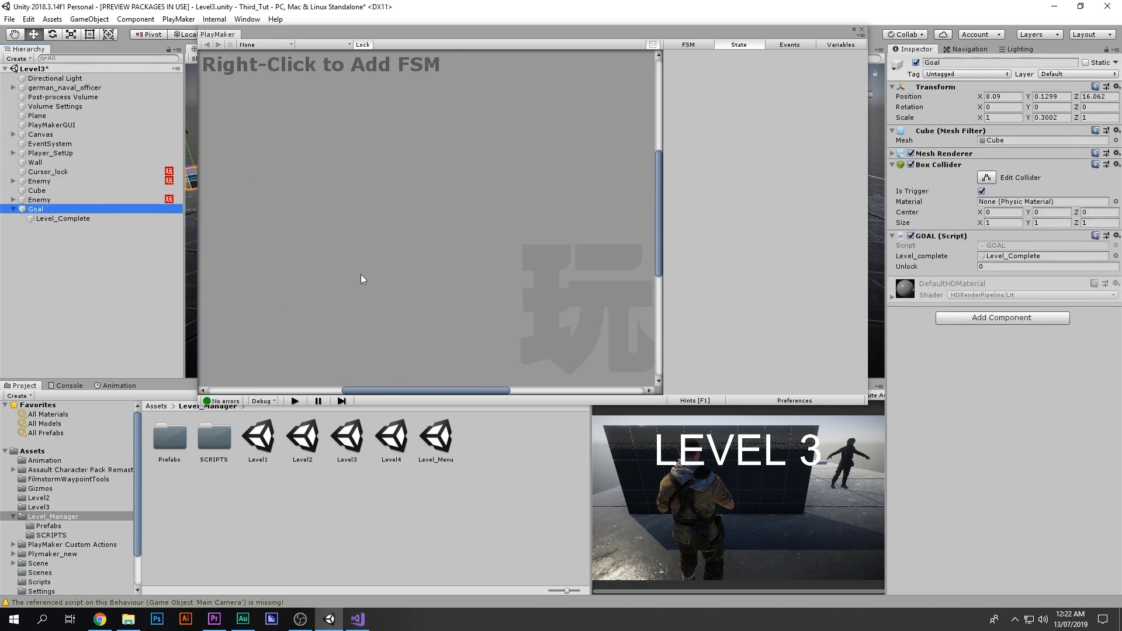
{"action": "left_click", "coordinate": [916, 62]}
{"action": "double_click", "coordinate": [996, 246]}
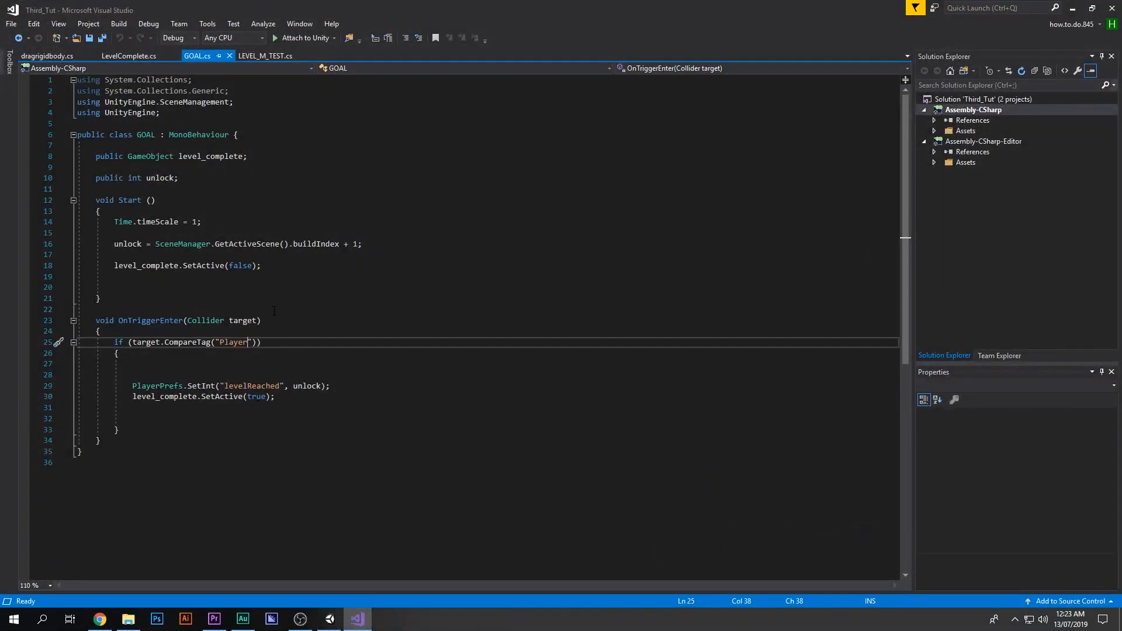
{"action": "left_click_drag", "start_coordinate": [96, 320], "coordinate": [183, 320]}
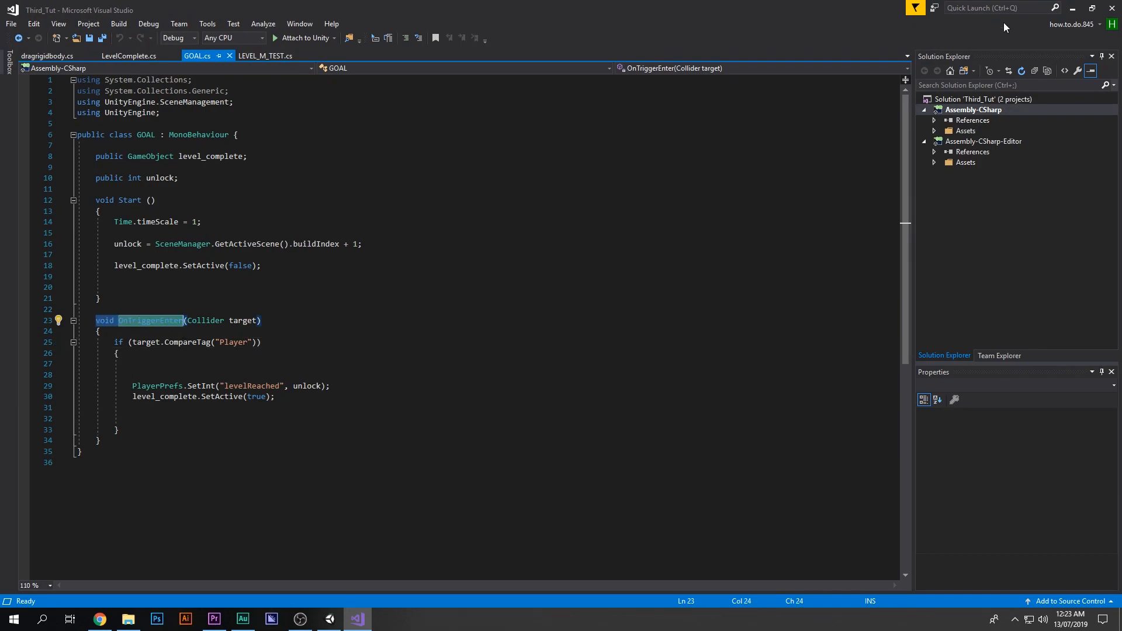
Step: Return to Unity, reactivate the Goal object and frame it in the Scene view
{"action": "key", "text": "alt+Tab"}
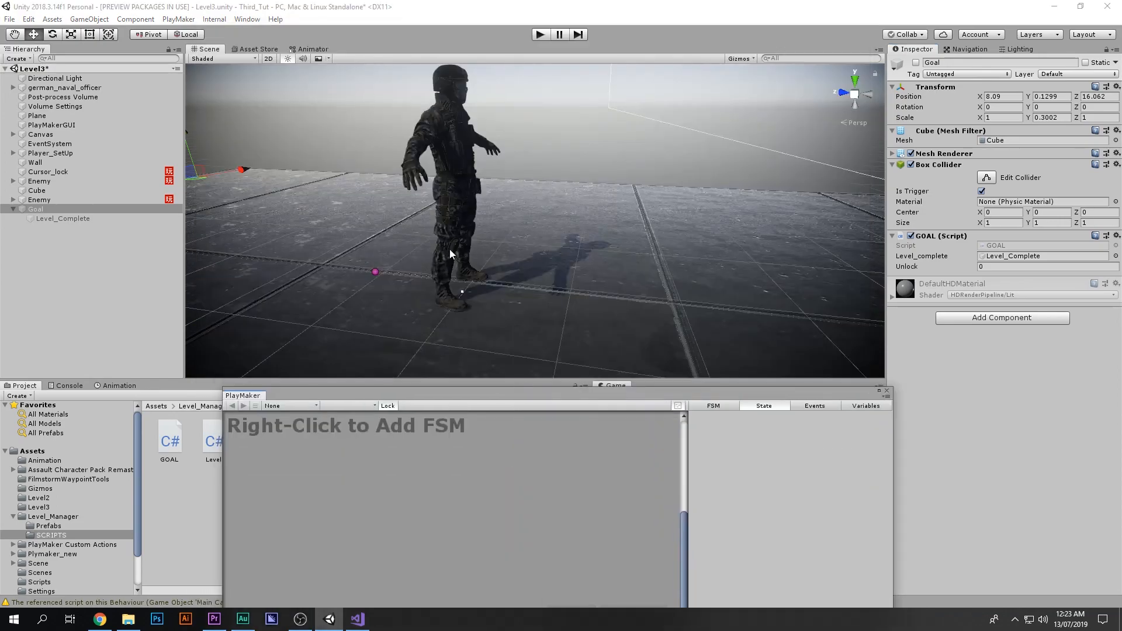
{"action": "key", "text": "f"}
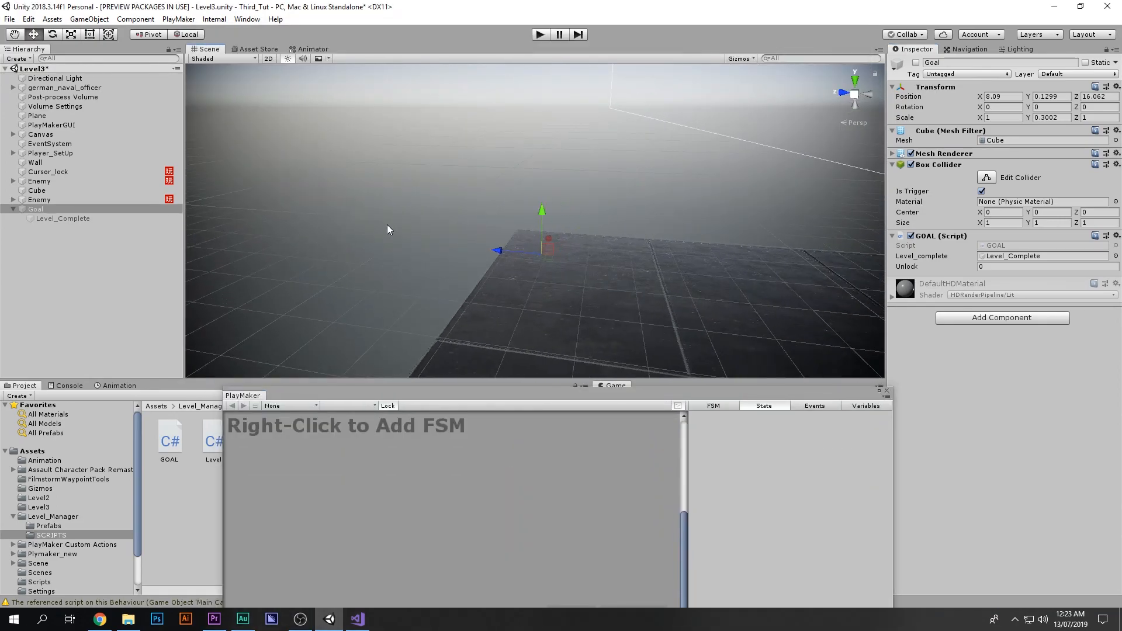
{"action": "left_click", "coordinate": [916, 62]}
{"action": "middle_click_drag", "start_coordinate": [702, 159], "coordinate": [709, 145]}
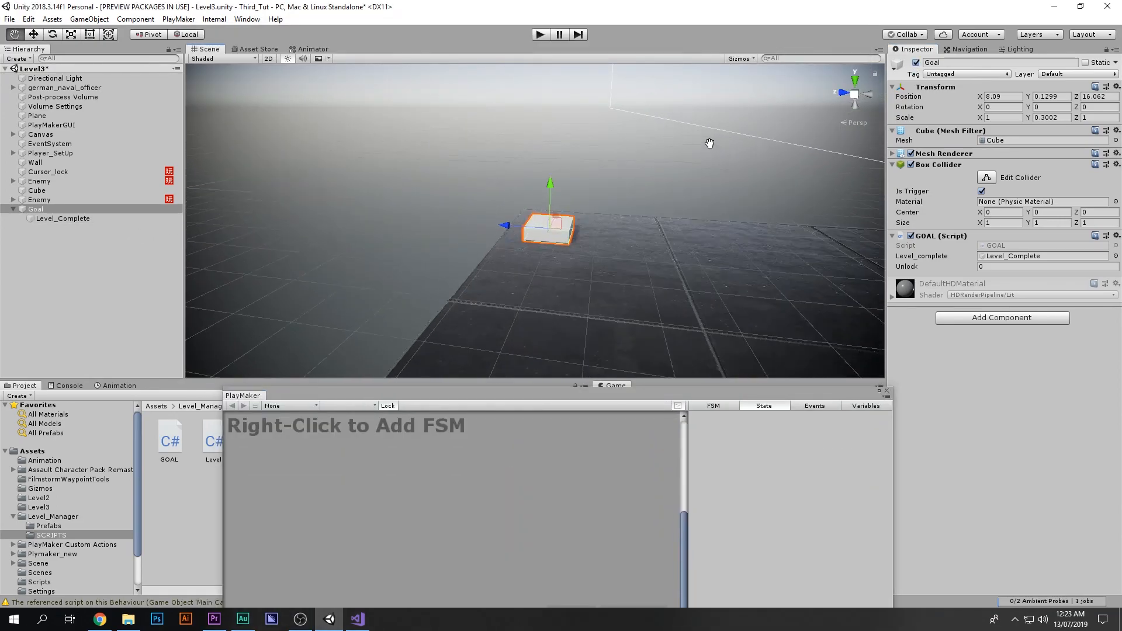
{"action": "scroll", "coordinate": [702, 149], "scroll_direction": "up", "scroll_amount": 5}
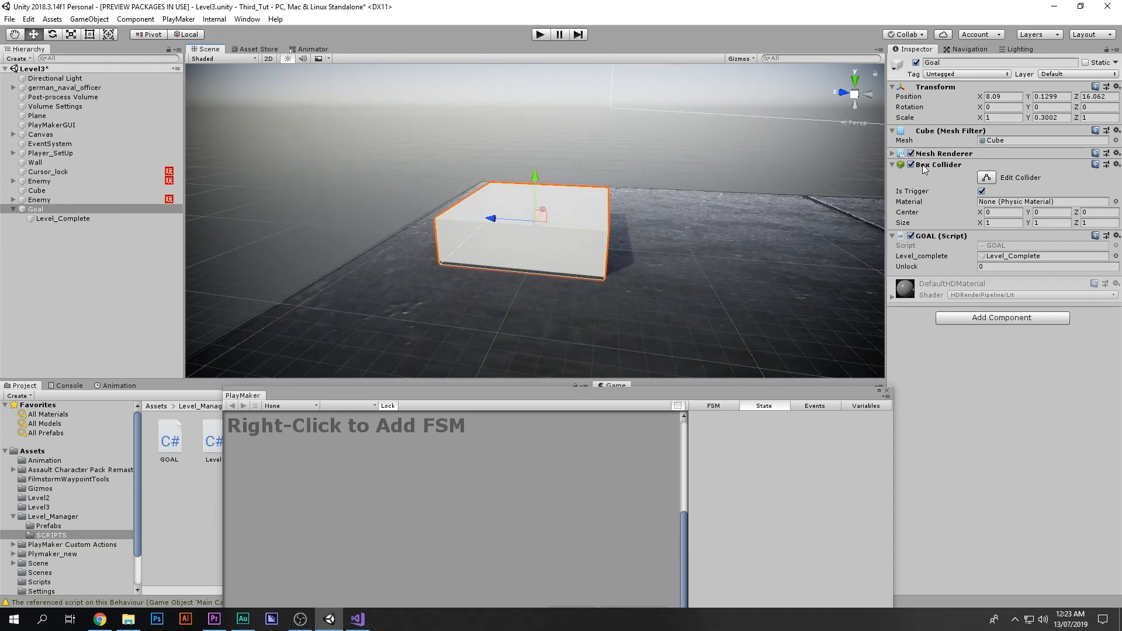
{"action": "left_click", "coordinate": [357, 619]}
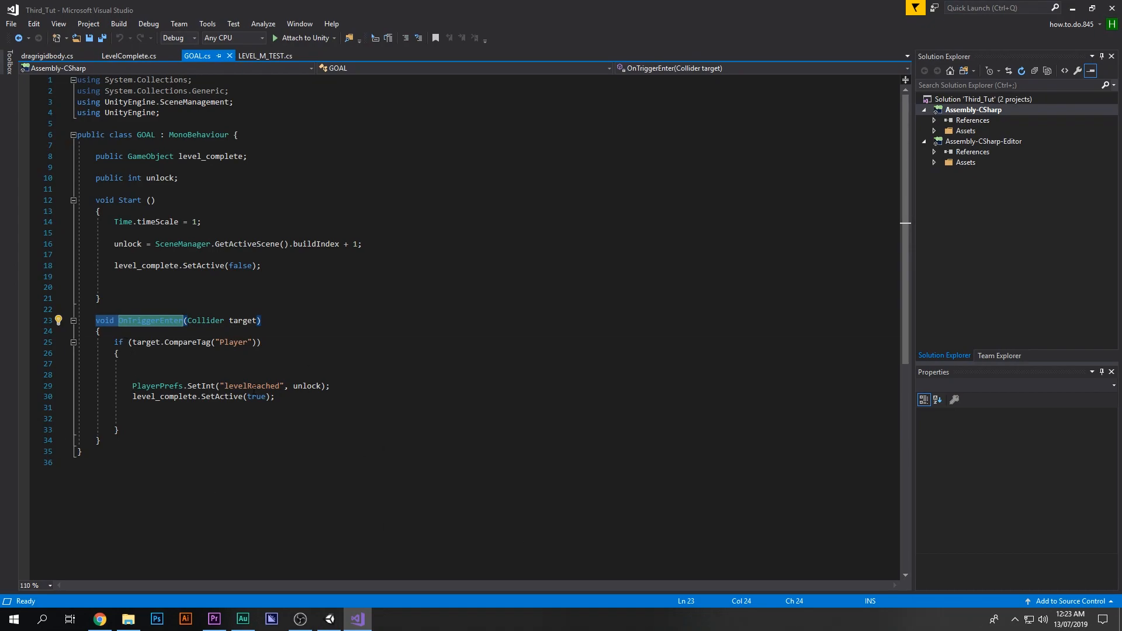
{"action": "left_click", "coordinate": [1073, 8]}
Step: Create a new C# script named Goal_2 in the SCRIPTS folder
{"action": "left_click_drag", "start_coordinate": [479, 398], "coordinate": [455, 565]}
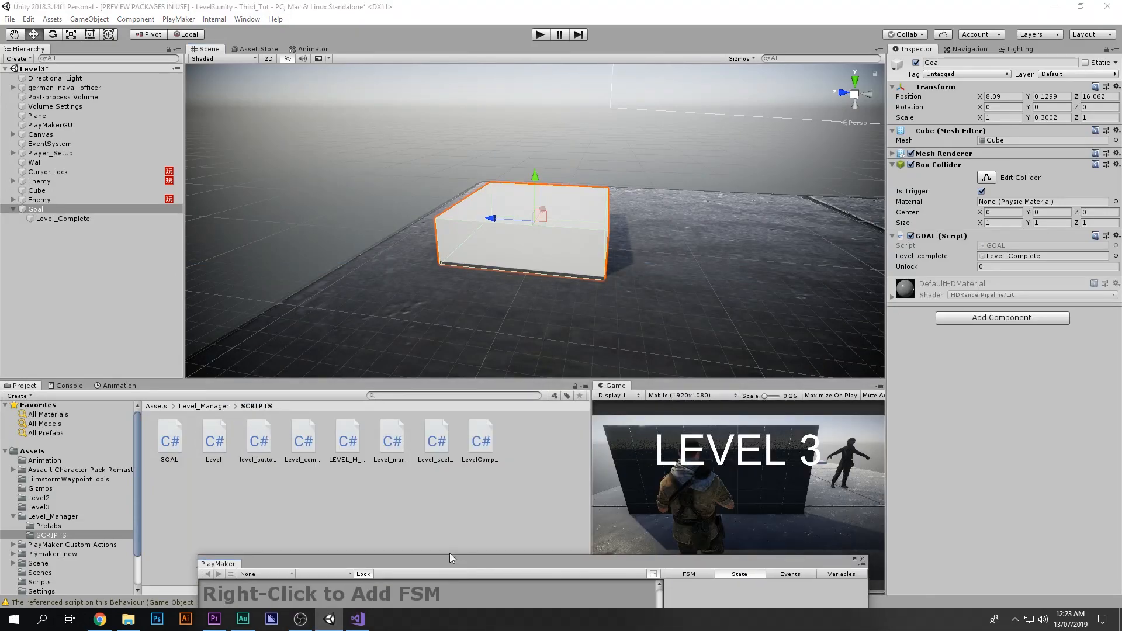
{"action": "right_click", "coordinate": [398, 530]}
{"action": "mouse_move", "coordinate": [450, 257]}
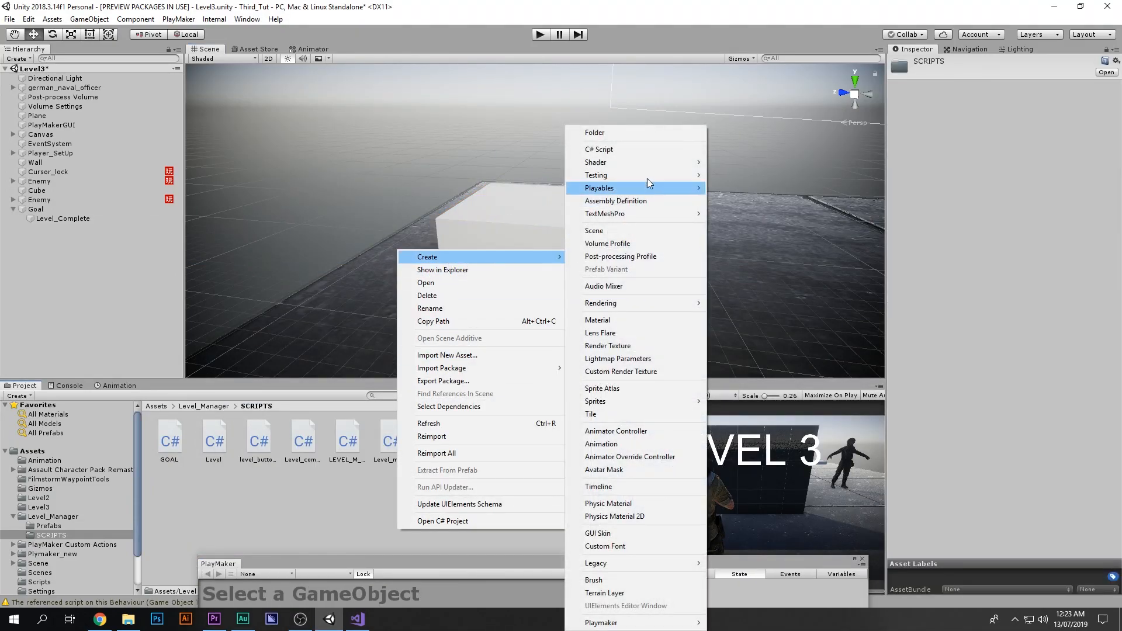
{"action": "left_click", "coordinate": [646, 153]}
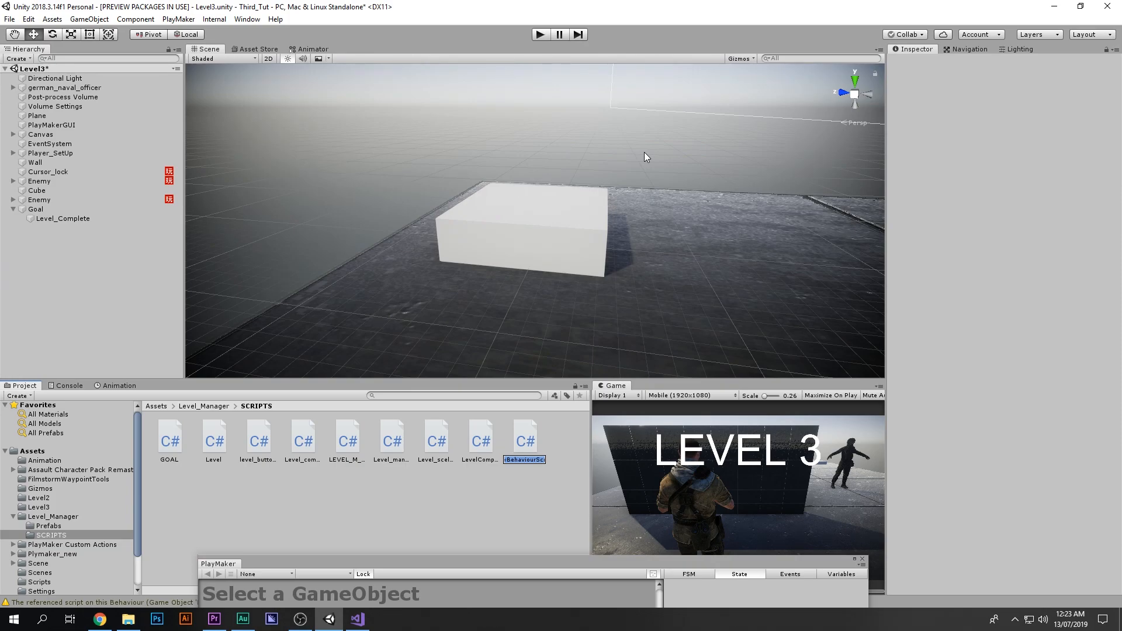
{"action": "type", "text": "Goal_2"}
Step: Open the Goal_2 script in Visual Studio
{"action": "double_click", "coordinate": [537, 426]}
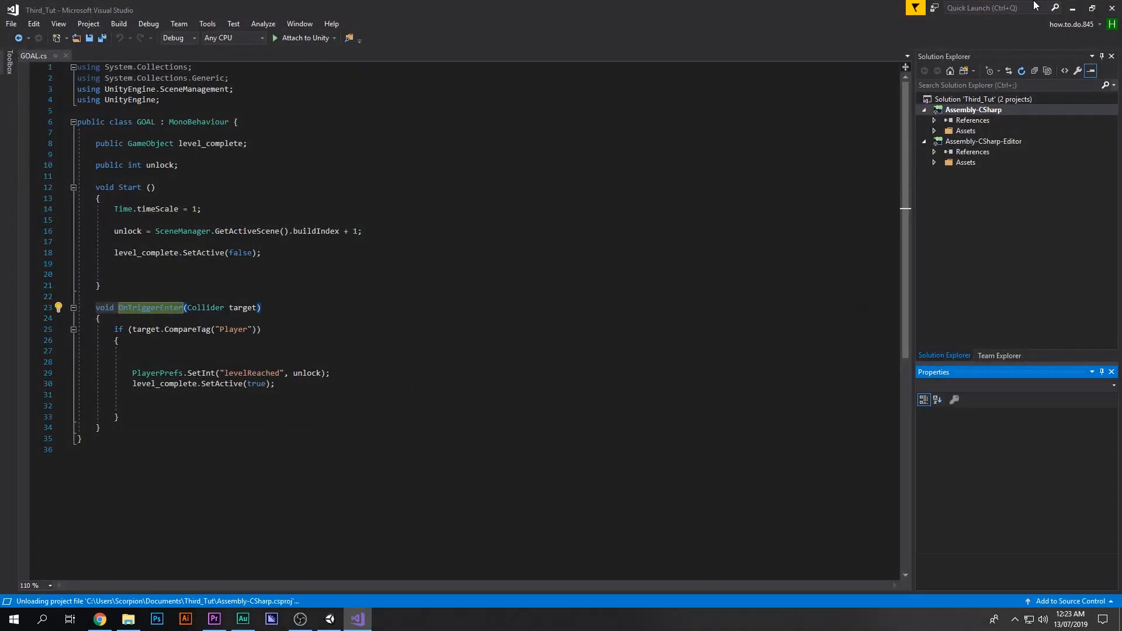
{"action": "left_click", "coordinate": [1073, 10]}
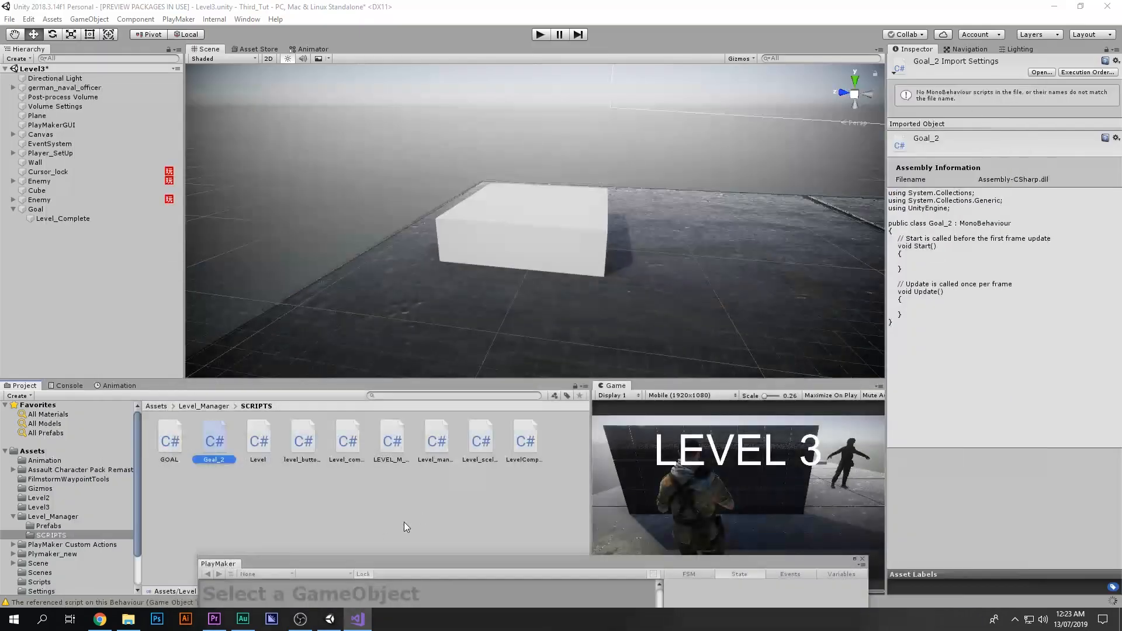
{"action": "double_click", "coordinate": [214, 446]}
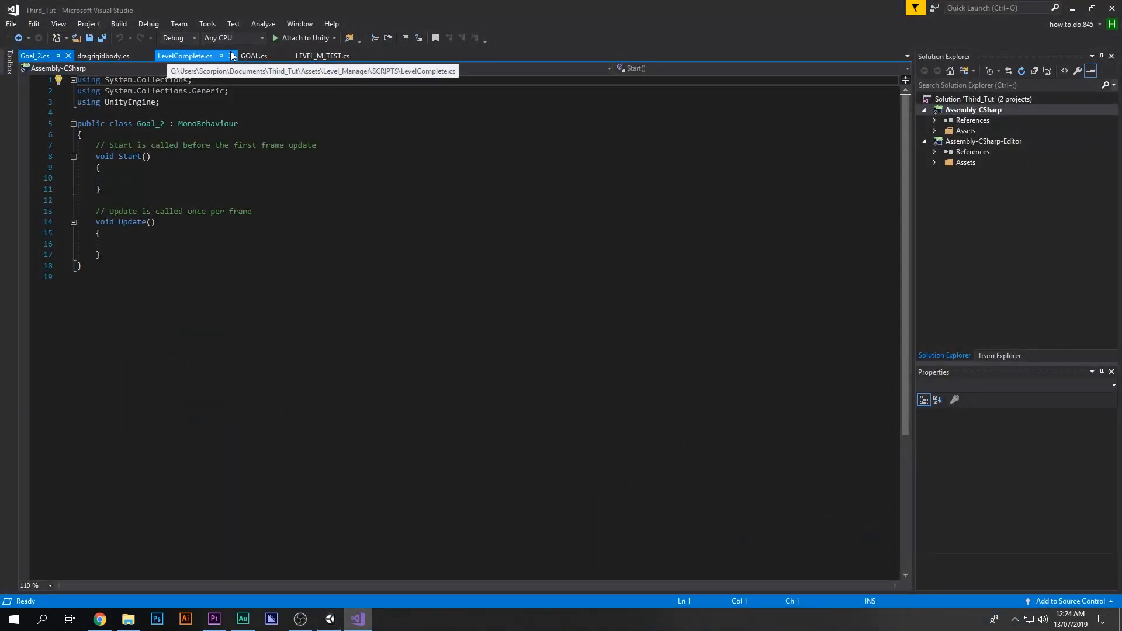
Step: Review the GOAL script's trigger code, then place the cursor inside Goal_2's Start method
{"action": "left_click_drag", "start_coordinate": [236, 54], "coordinate": [106, 55]}
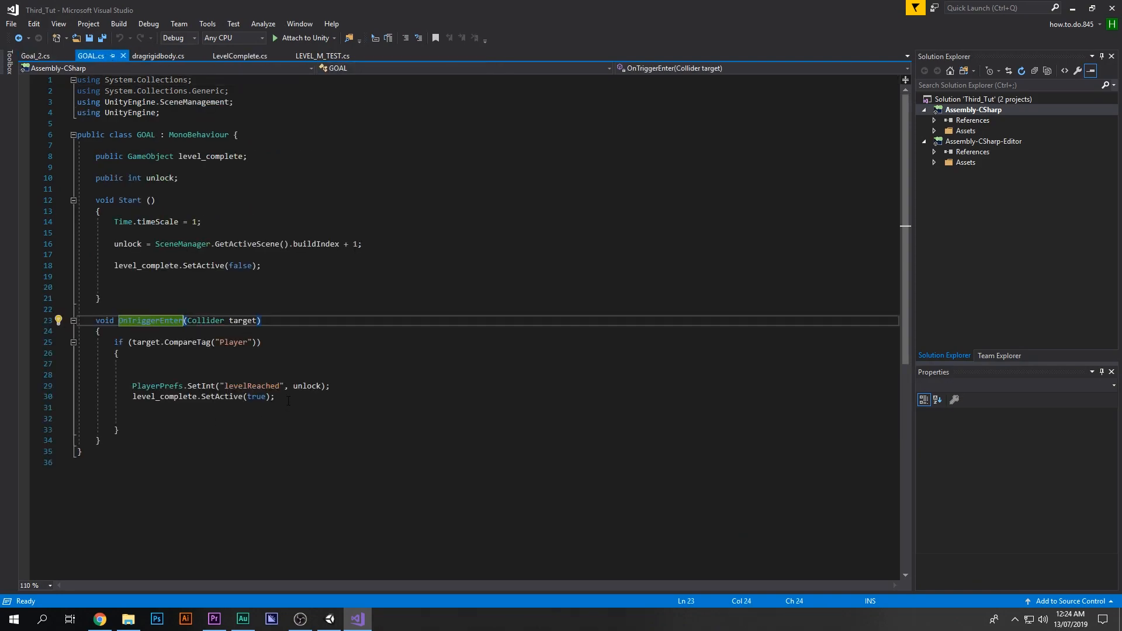
{"action": "left_click_drag", "start_coordinate": [288, 401], "coordinate": [134, 390]}
{"action": "key", "text": "ctrl+c"}
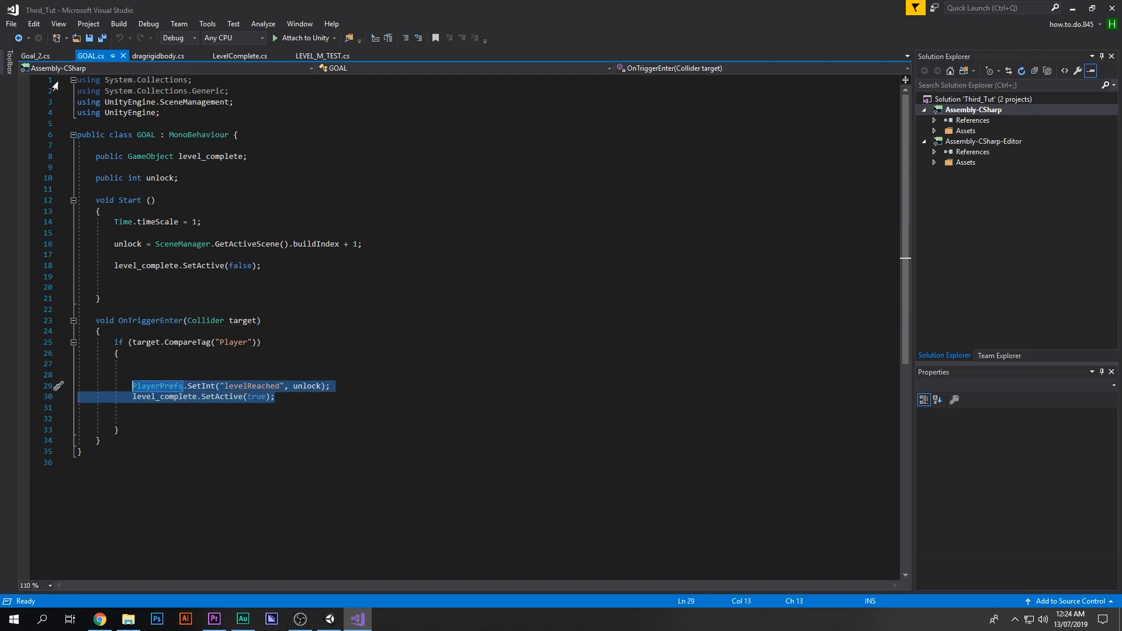
{"action": "left_click", "coordinate": [47, 54]}
{"action": "left_click", "coordinate": [133, 178]}
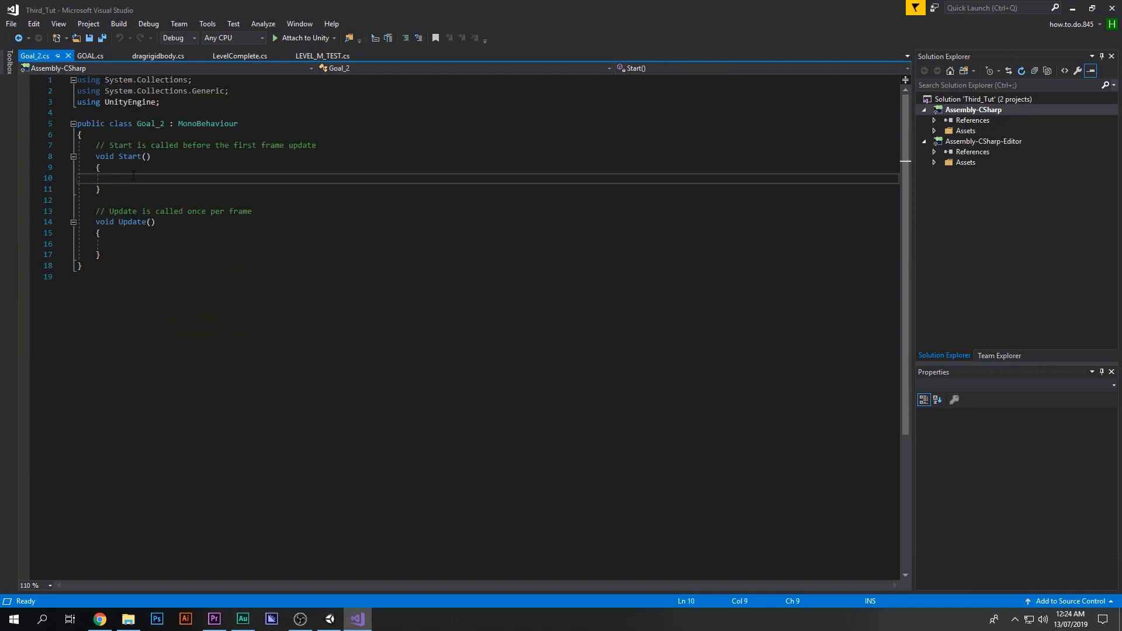
Step: Paste the trigger lines into Goal_2's Start method and delete the comment line and the Update method
{"action": "key", "text": "ctrl+v"}
{"action": "left_click_drag", "start_coordinate": [101, 266], "coordinate": [71, 220]}
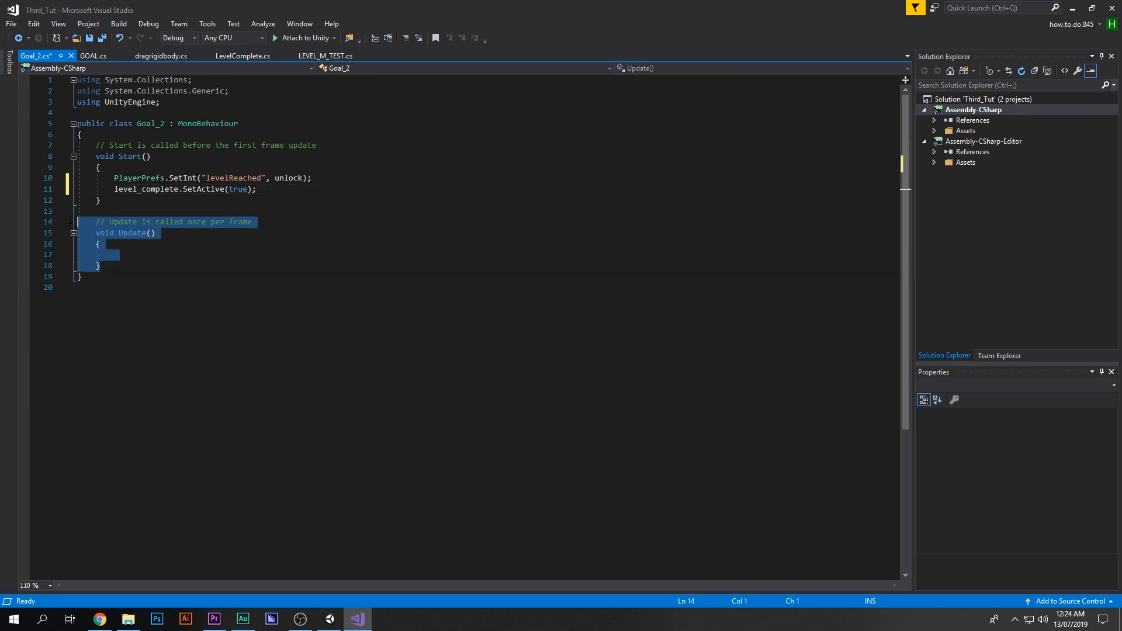
{"action": "key", "text": "BackSpace"}
{"action": "key", "text": "BackSpace"}
{"action": "left_click_drag", "start_coordinate": [325, 145], "coordinate": [69, 147]}
{"action": "key", "text": "BackSpace"}
{"action": "key", "text": "BackSpace"}
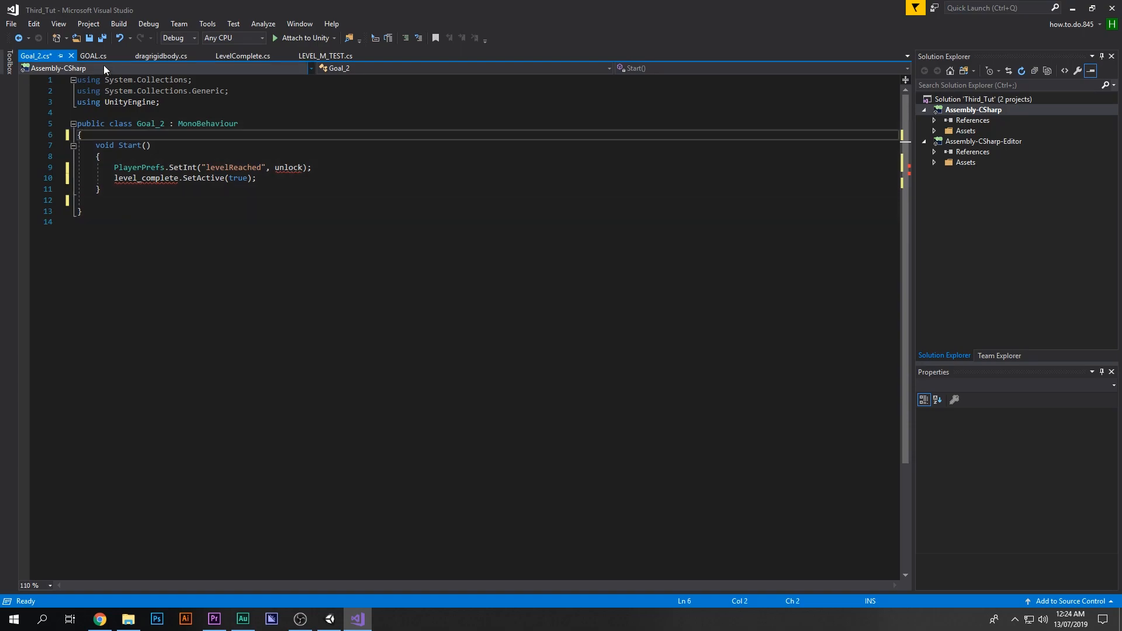
Step: Copy the public level_complete and unlock field declarations from GOAL into the Goal_2 class
{"action": "left_click", "coordinate": [87, 56]}
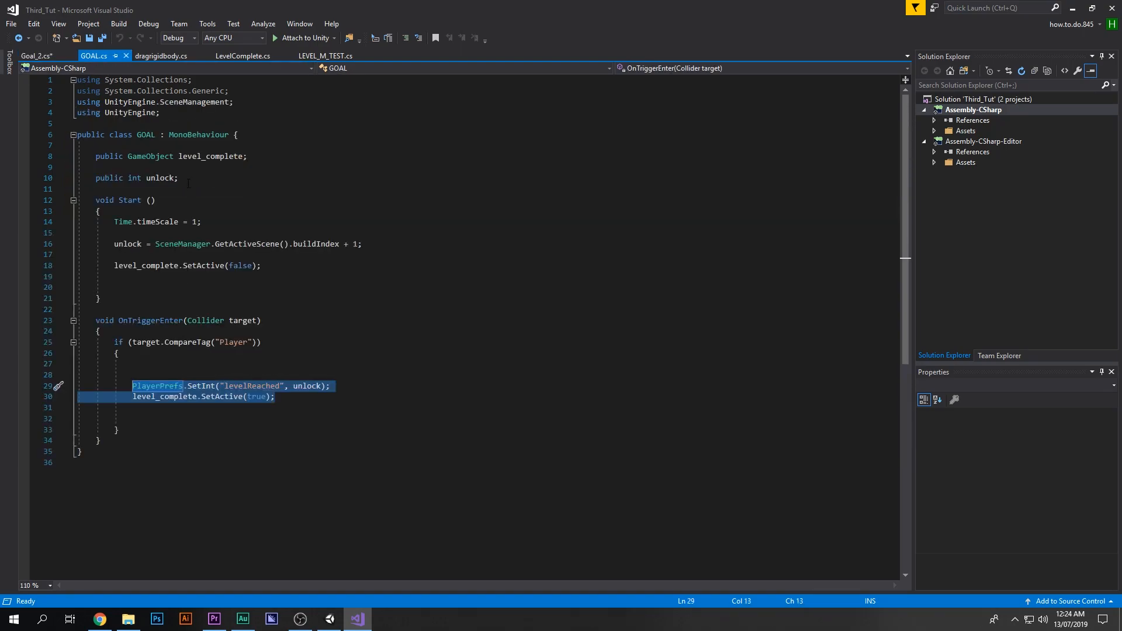
{"action": "left_click_drag", "start_coordinate": [189, 183], "coordinate": [39, 160]}
{"action": "key", "text": "ctrl+c"}
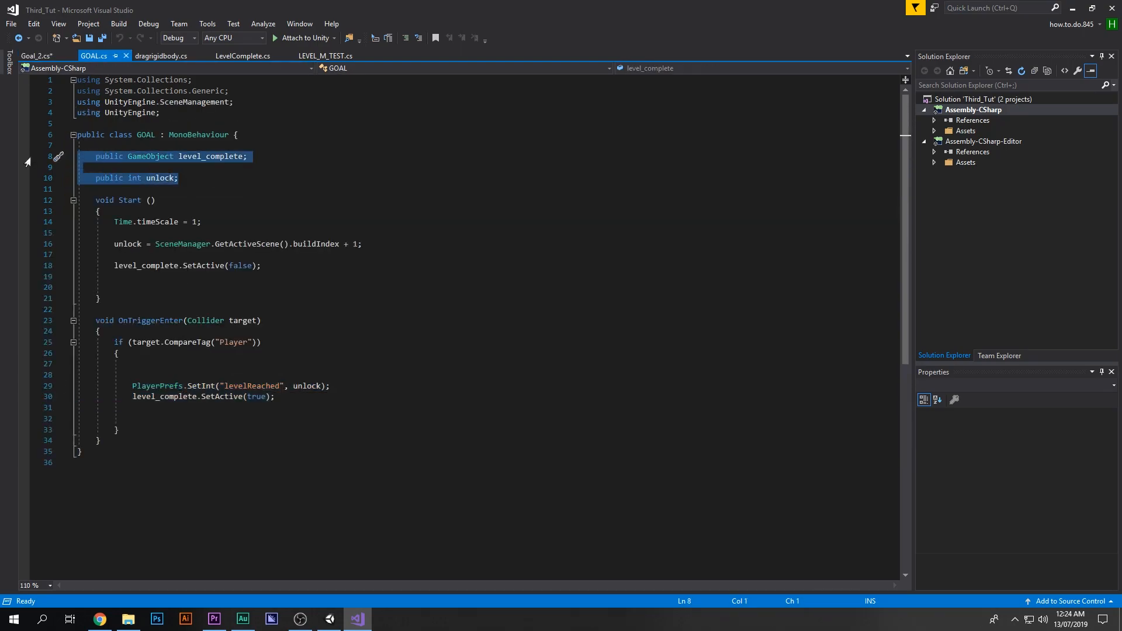
{"action": "left_click", "coordinate": [35, 56]}
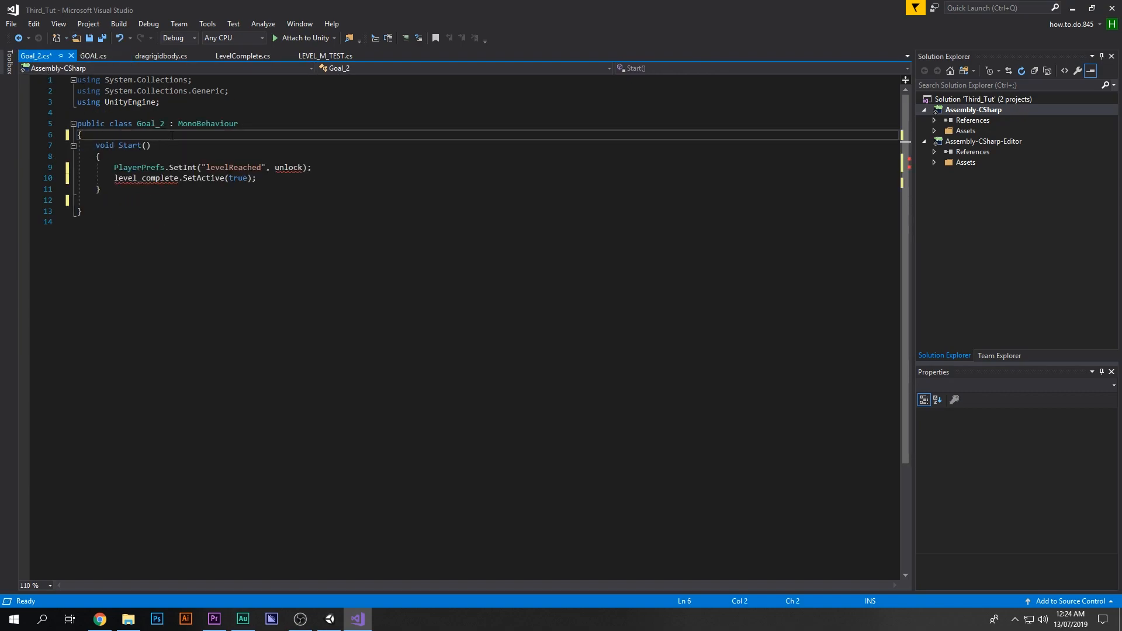
{"action": "key", "text": "Return"}
{"action": "key", "text": "Return"}
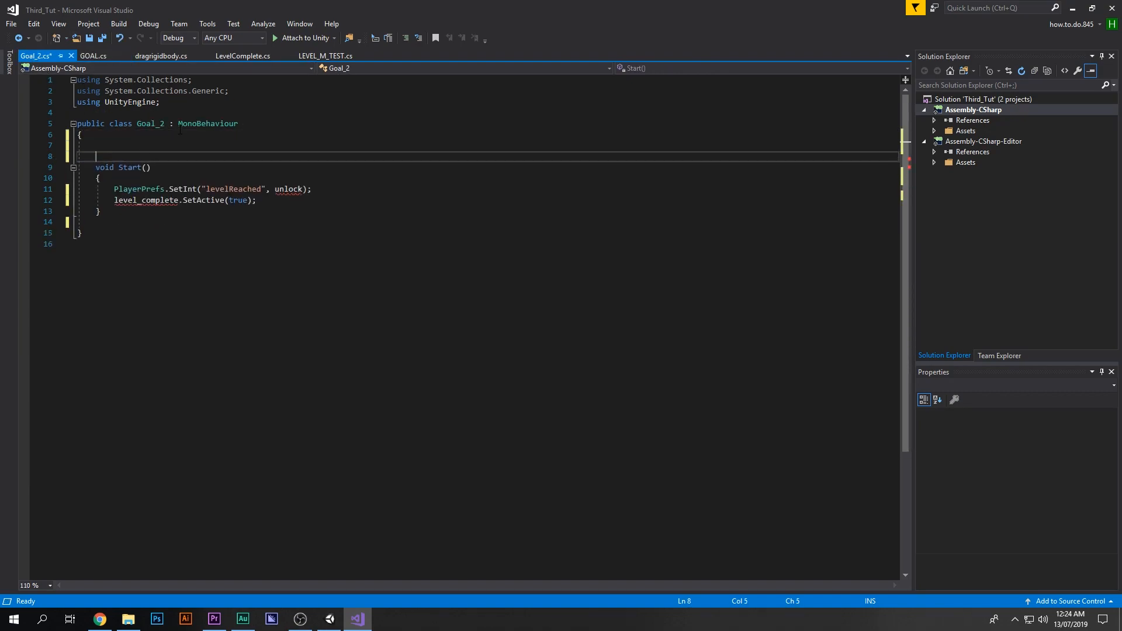
{"action": "key", "text": "ctrl+v"}
{"action": "key", "text": "Return"}
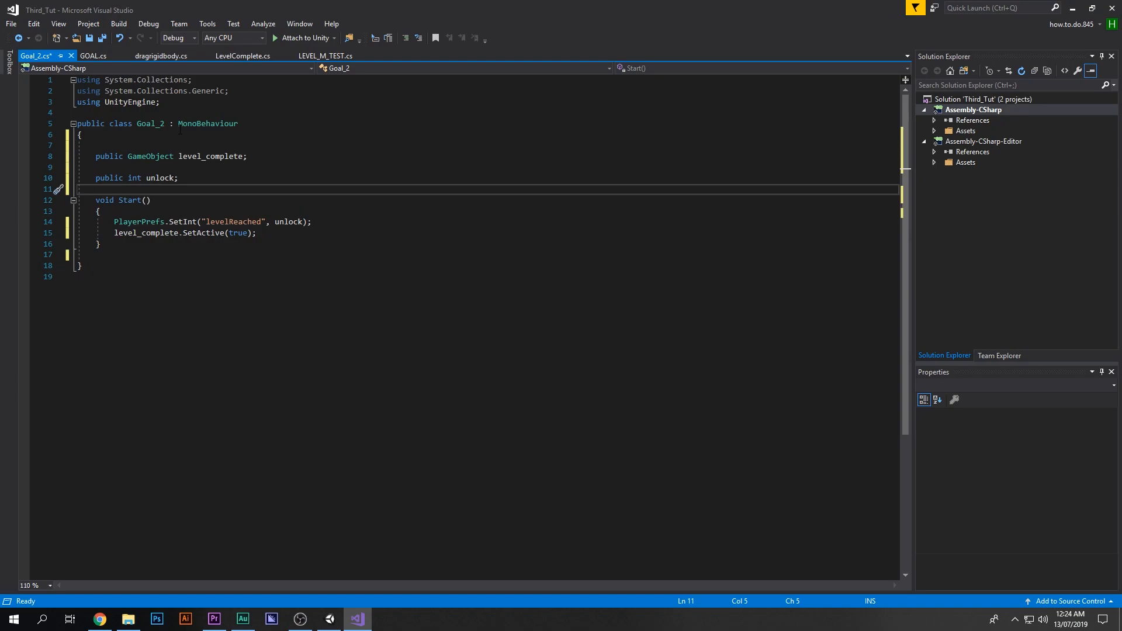
Step: Copy the unlock = SceneManager.GetActiveScene().buildIndex + 1; line from GOAL to the top of Goal_2's Start method
{"action": "left_click", "coordinate": [96, 56]}
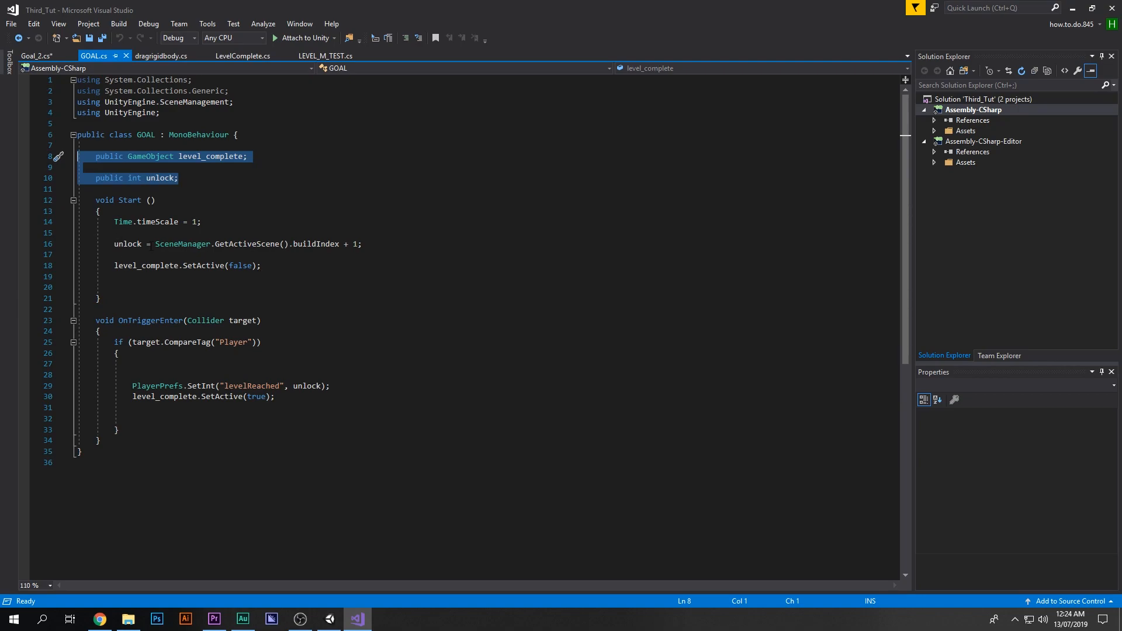
{"action": "left_click_drag", "start_coordinate": [368, 244], "coordinate": [115, 244]}
{"action": "key", "text": "ctrl+c"}
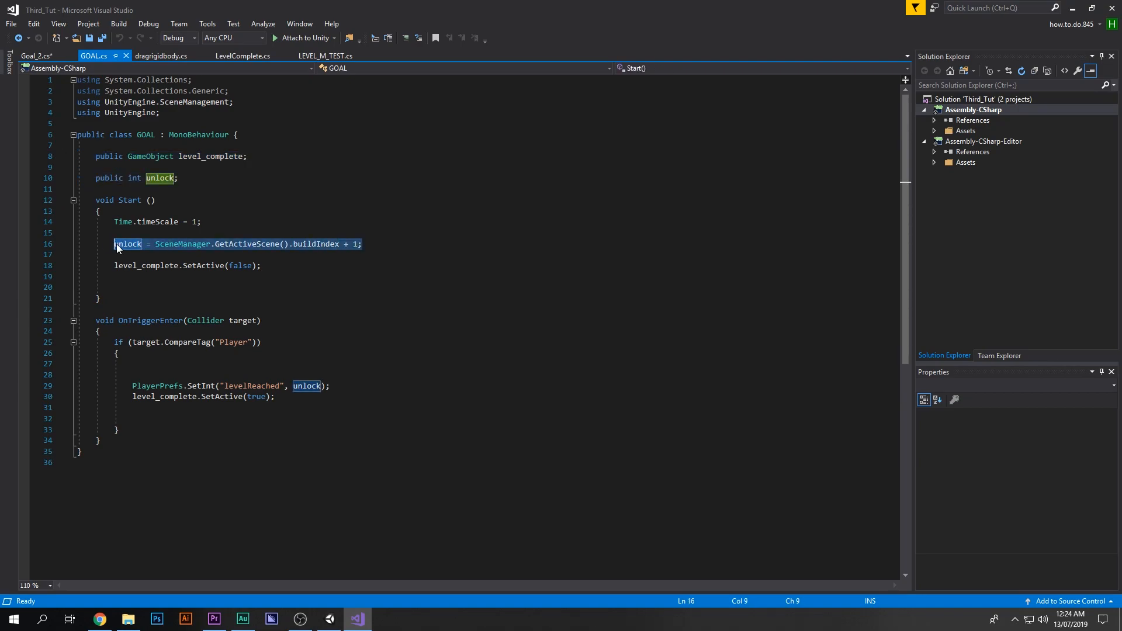
{"action": "left_click", "coordinate": [49, 55]}
{"action": "left_click", "coordinate": [155, 221]}
{"action": "key", "text": "Return"}
{"action": "key", "text": "Return"}
{"action": "key", "text": "Up"}
{"action": "key", "text": "ctrl+v"}
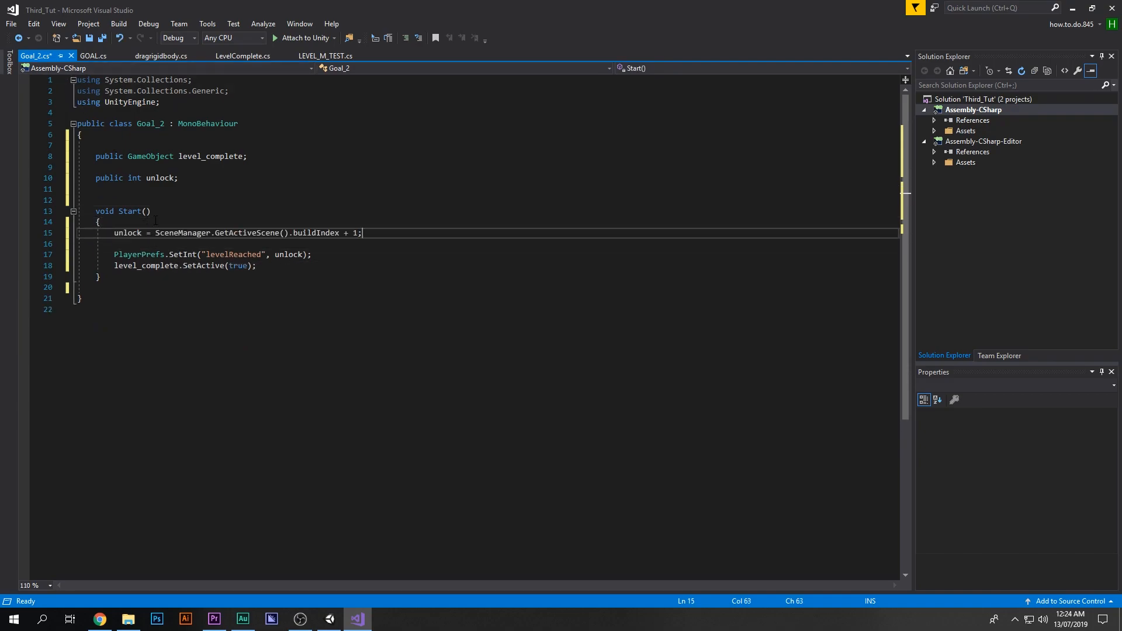
Step: Copy the using UnityEngine.SceneManagement; directive from GOAL into Goal_2's using lines
{"action": "left_click", "coordinate": [98, 57]}
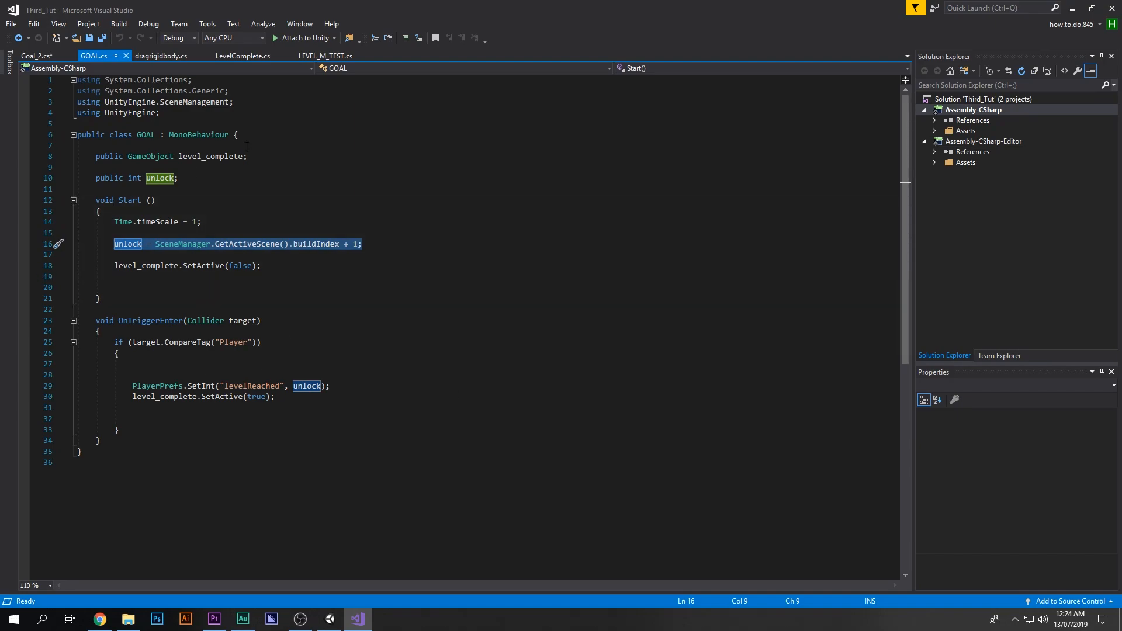
{"action": "left_click_drag", "start_coordinate": [233, 102], "coordinate": [76, 102]}
{"action": "key", "text": "ctrl+c"}
{"action": "left_click", "coordinate": [47, 54]}
{"action": "left_click", "coordinate": [105, 57]}
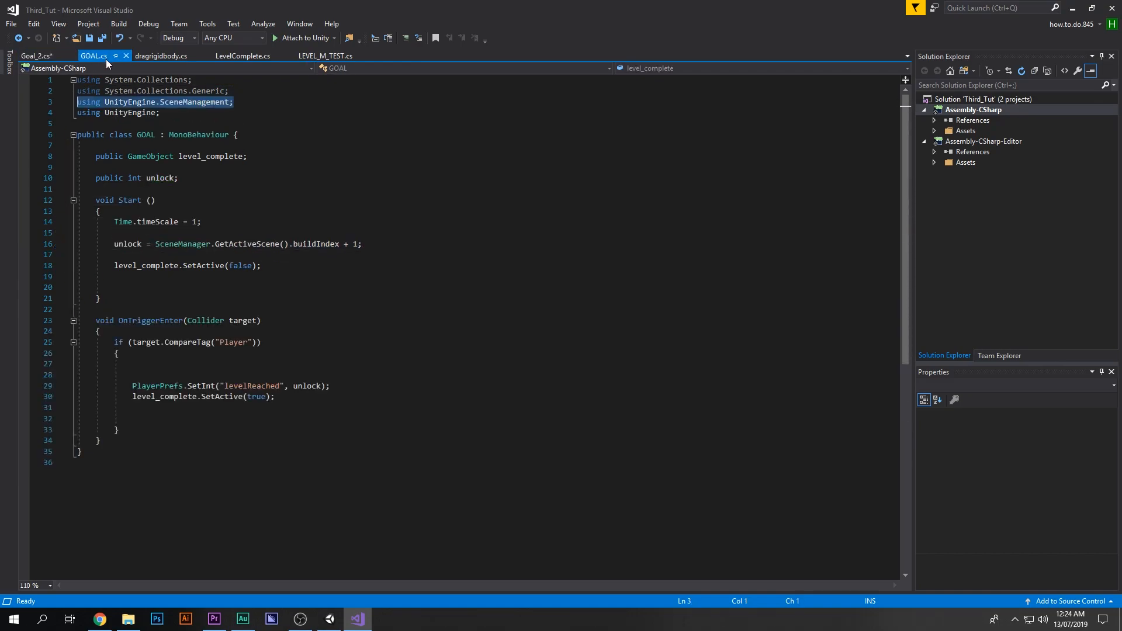
{"action": "right_click", "coordinate": [218, 103]}
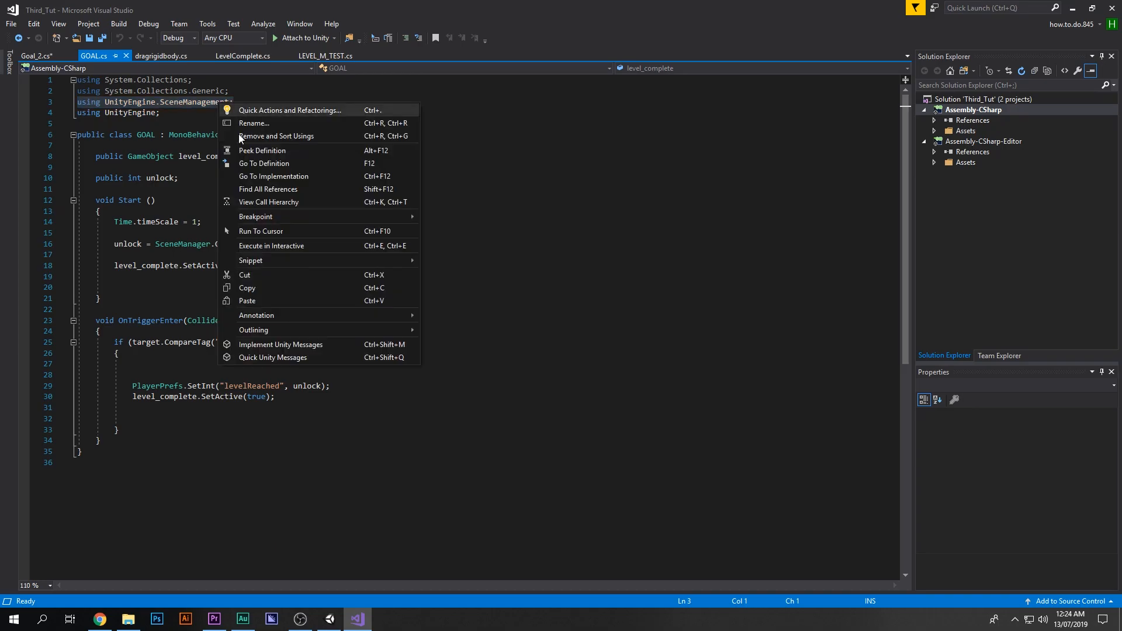
{"action": "left_click", "coordinate": [261, 287]}
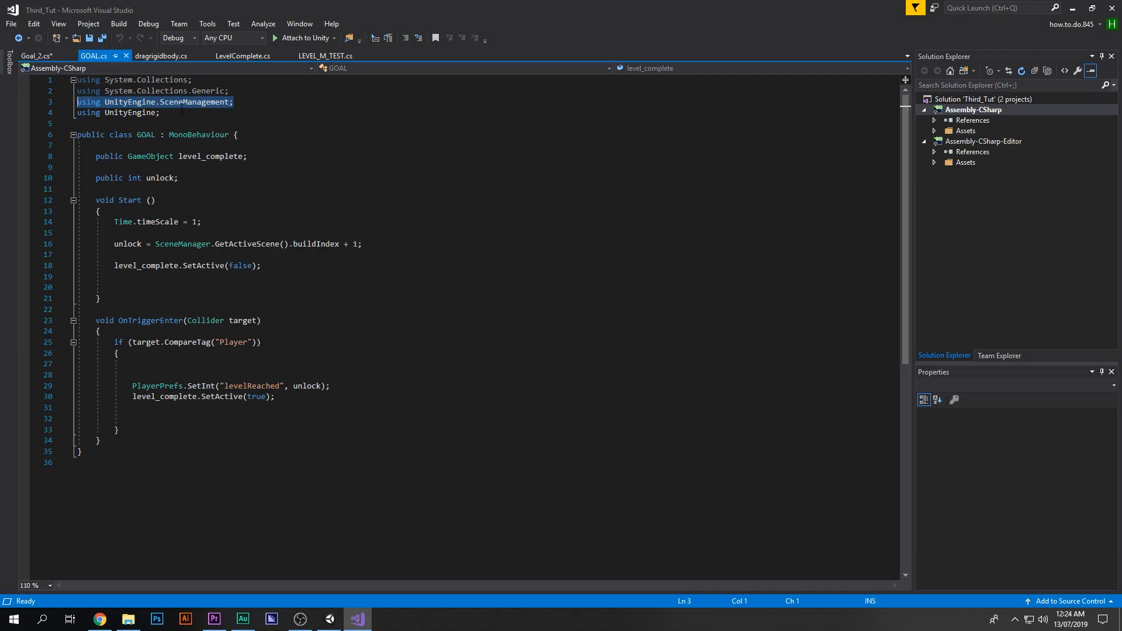
{"action": "key", "text": "ctrl+Tab"}
{"action": "left_click", "coordinate": [241, 94]}
{"action": "key", "text": "Return"}
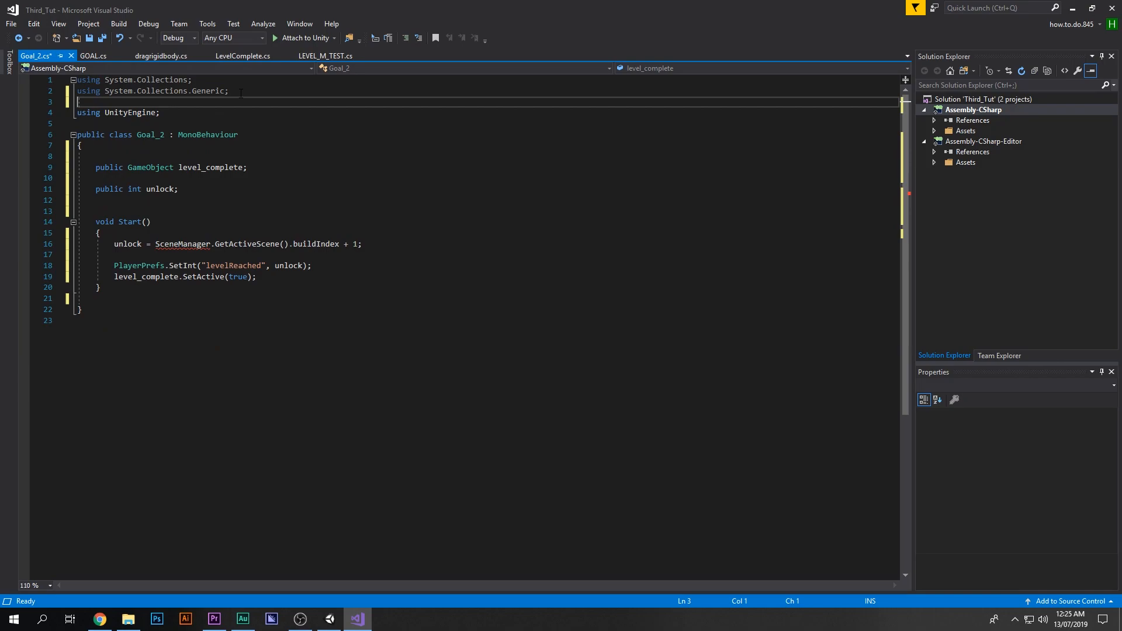
{"action": "key", "text": "ctrl+v"}
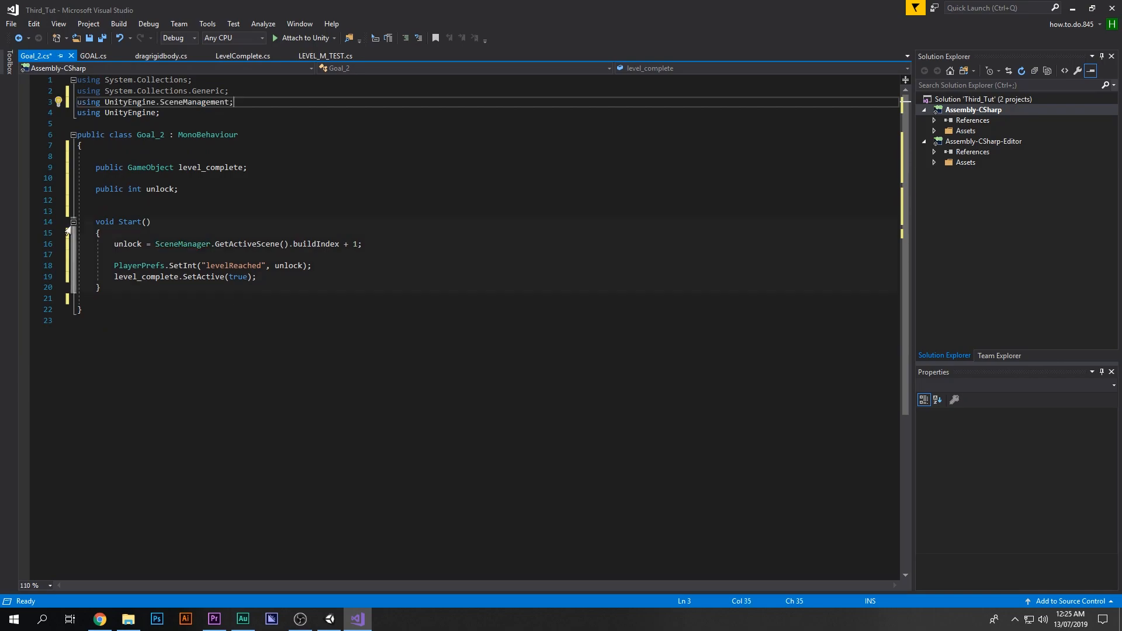
Step: Save the Goal_2 script
{"action": "left_click_drag", "start_coordinate": [288, 308], "coordinate": [77, 80]}
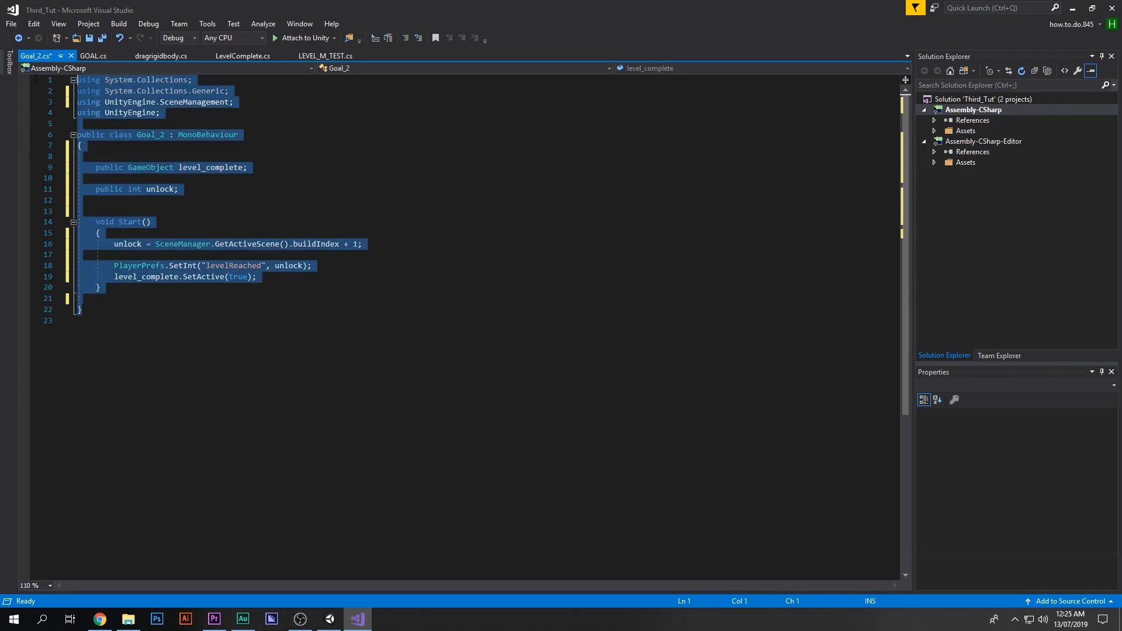
{"action": "left_click", "coordinate": [376, 288]}
{"action": "key", "text": "ctrl+s"}
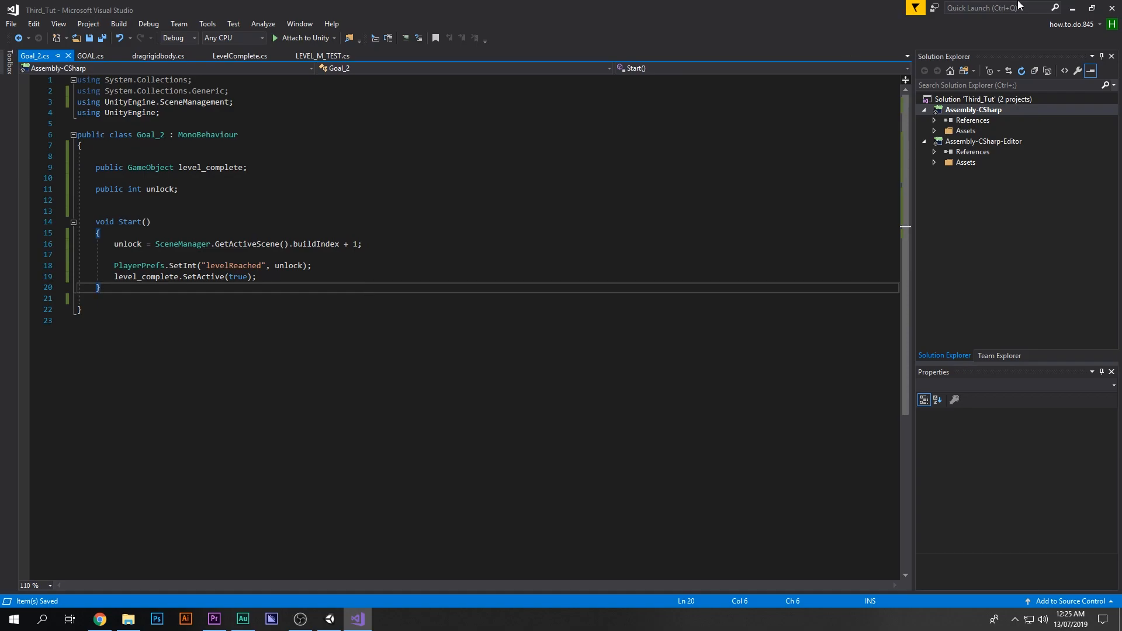
Step: Back in Unity, replace the Goal object's GOAL script with Goal_2 and assign Level_Complete to its Level_complete field
{"action": "key", "text": "alt+Tab"}
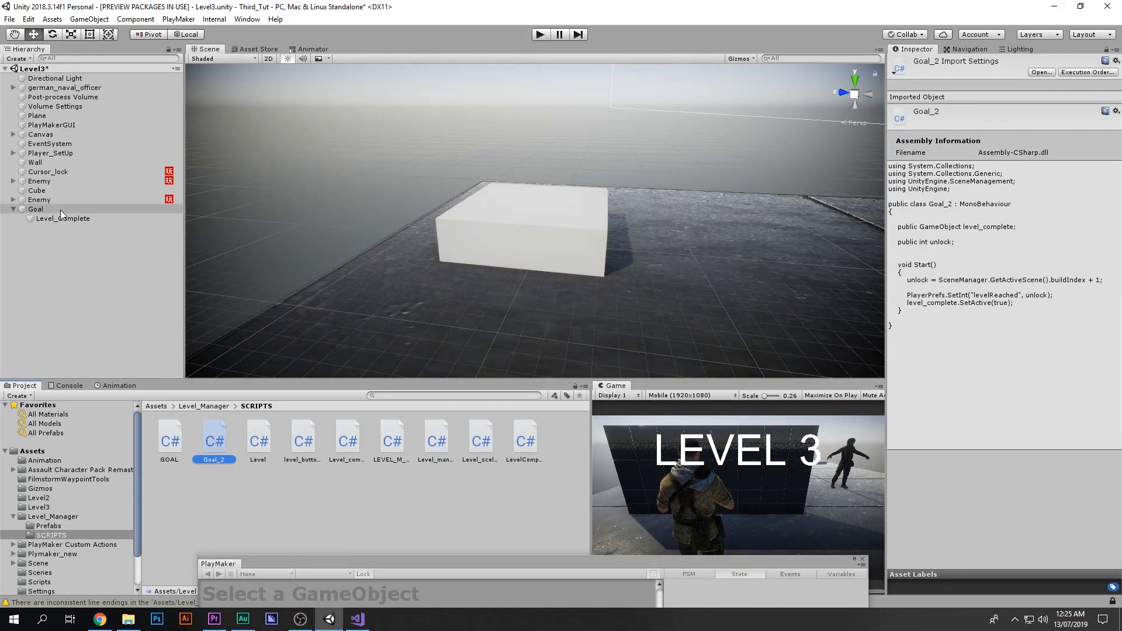
{"action": "left_click", "coordinate": [61, 209]}
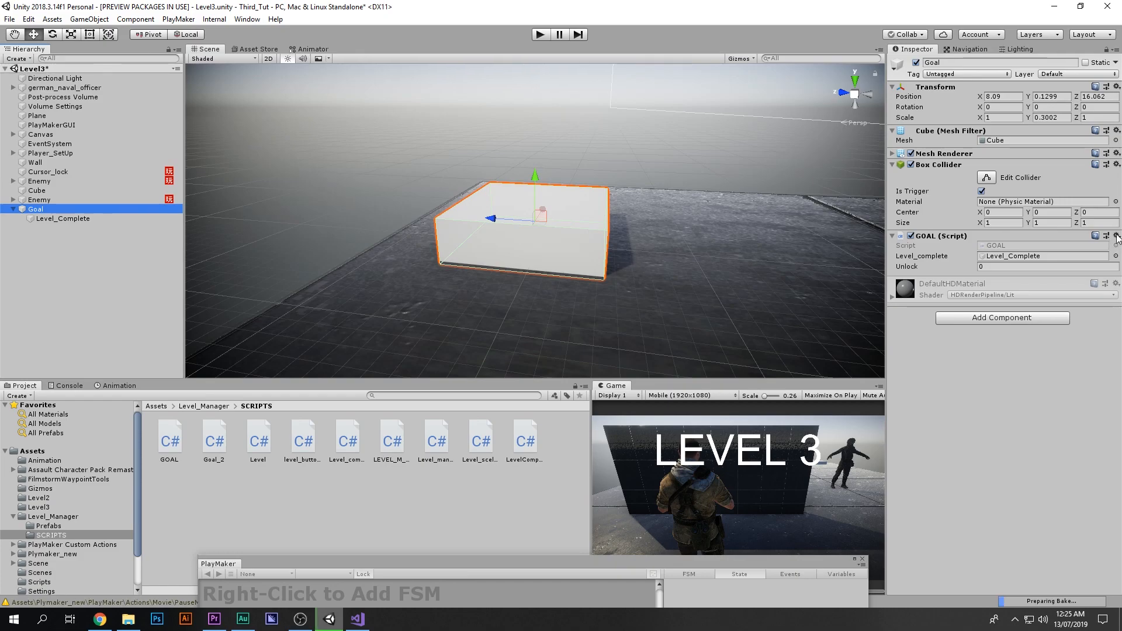
{"action": "left_click", "coordinate": [1117, 236]}
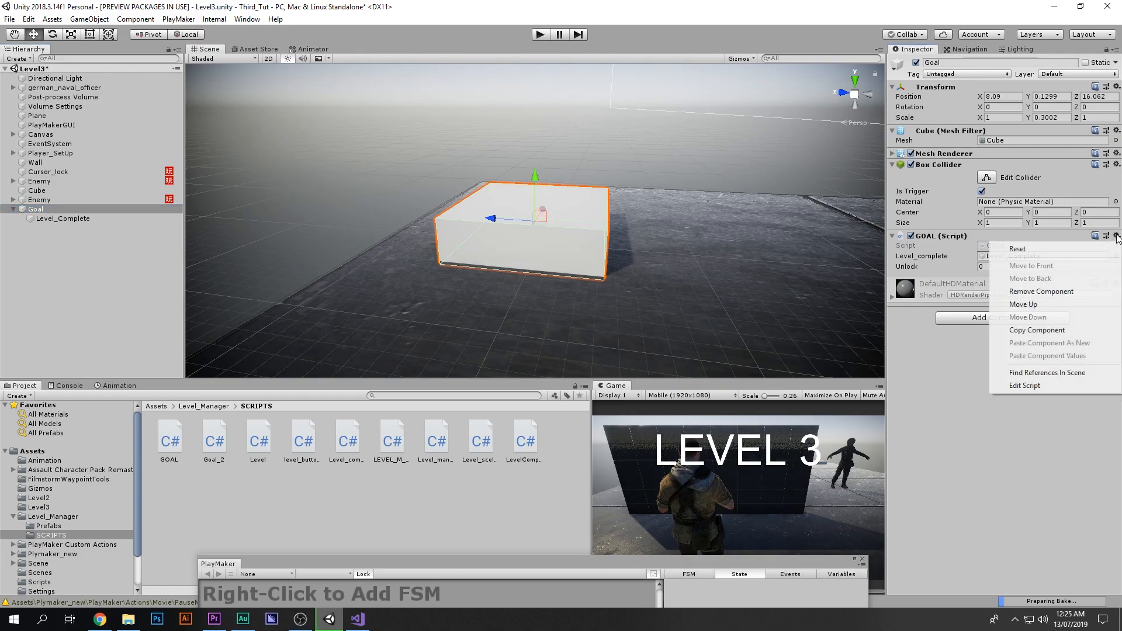
{"action": "left_click", "coordinate": [1059, 291]}
{"action": "left_click_drag", "start_coordinate": [214, 441], "coordinate": [981, 394]}
{"action": "left_click_drag", "start_coordinate": [82, 216], "coordinate": [1016, 256]}
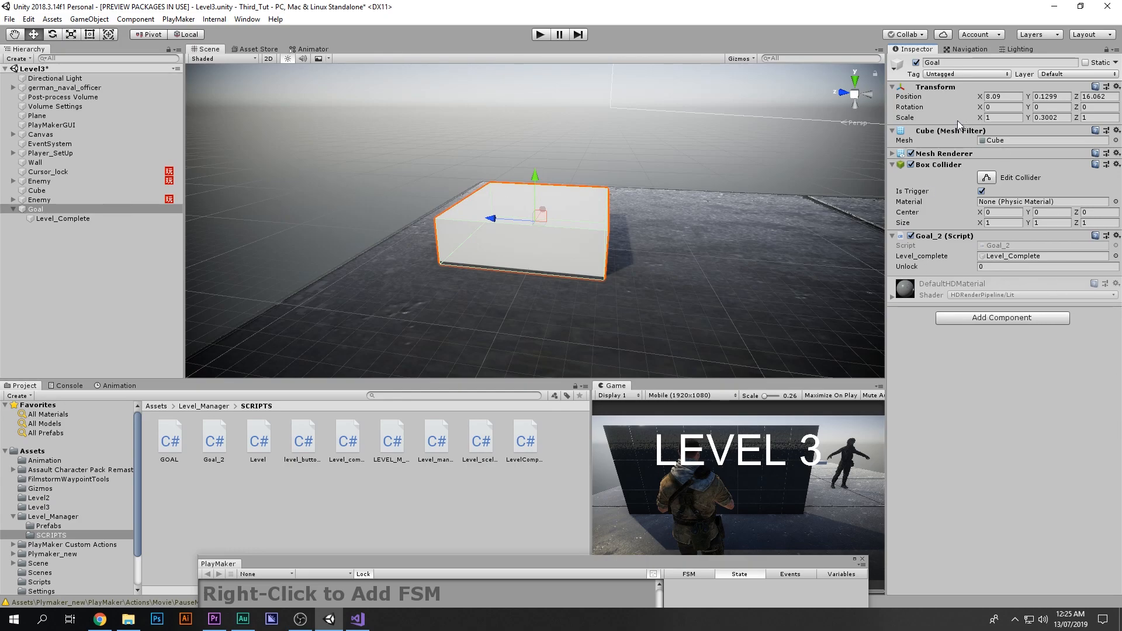
Step: Remove the Mesh Renderer, Mesh Filter and Box Collider components from the Goal object
{"action": "left_click", "coordinate": [1117, 154]}
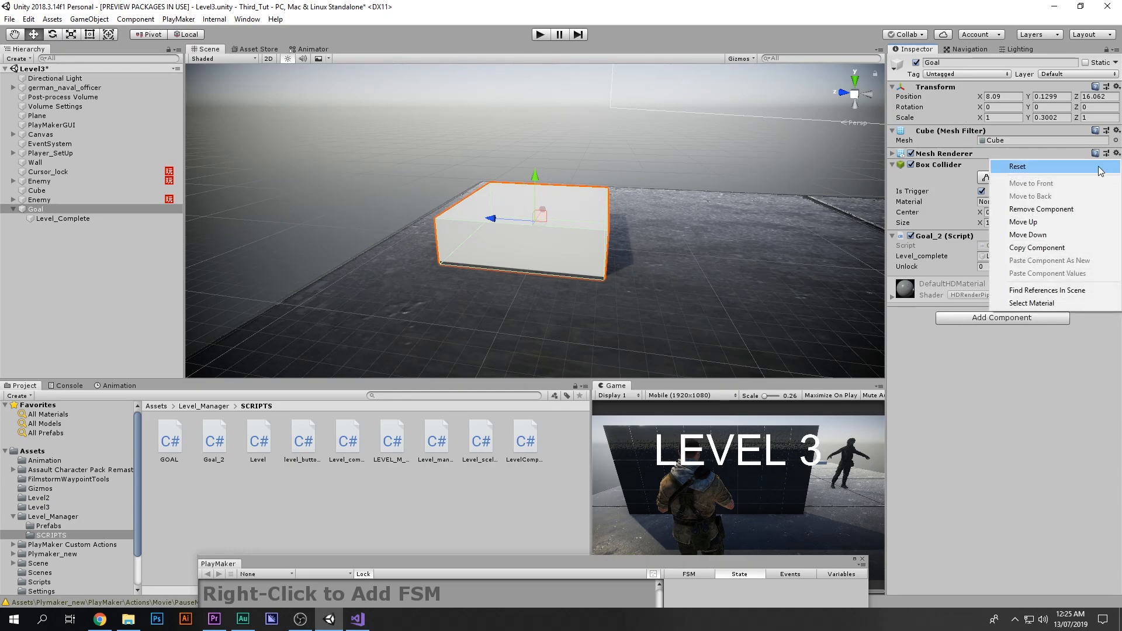
{"action": "left_click", "coordinate": [970, 207]}
{"action": "left_click", "coordinate": [1117, 131]}
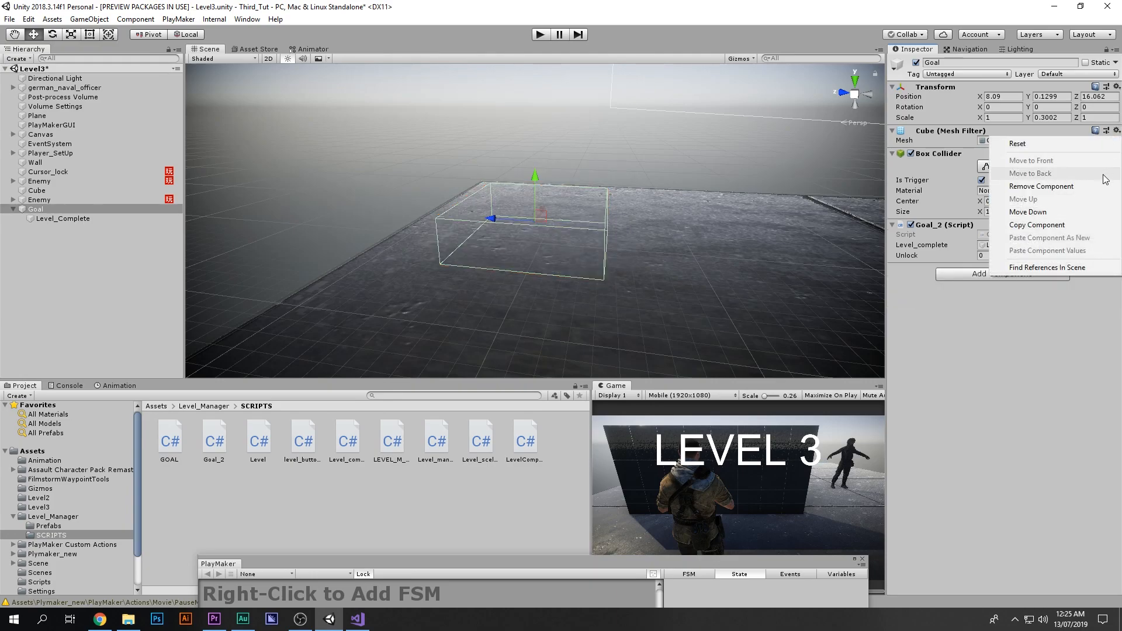
{"action": "left_click", "coordinate": [967, 185]}
{"action": "left_click", "coordinate": [1116, 131]}
{"action": "left_click", "coordinate": [970, 184]}
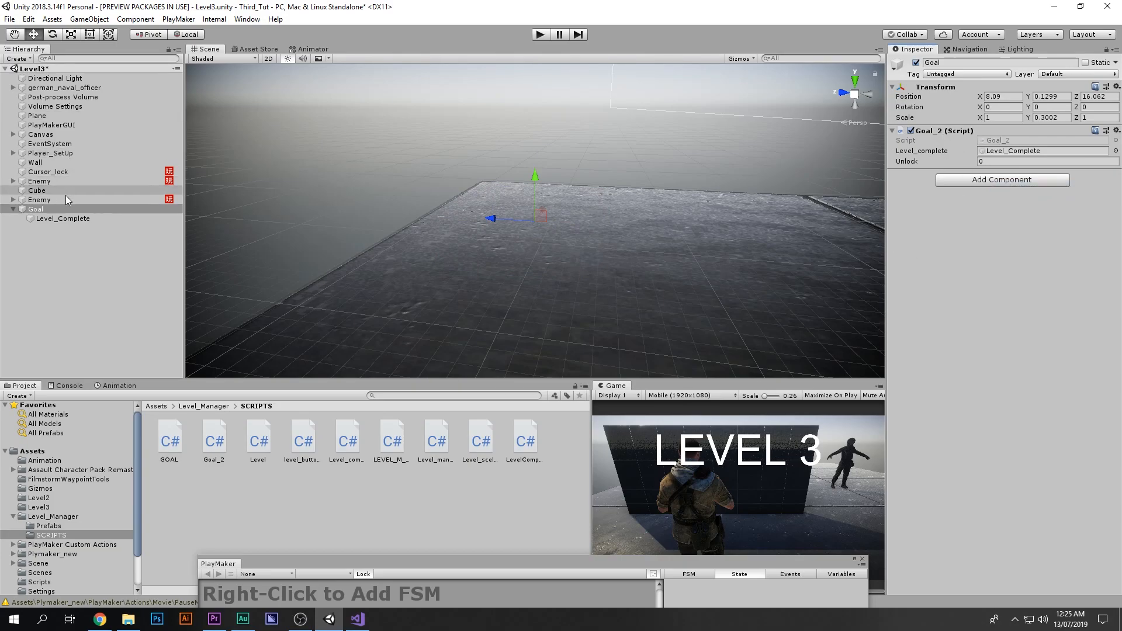
Step: Deactivate the Goal object in the scene
{"action": "left_click", "coordinate": [70, 216]}
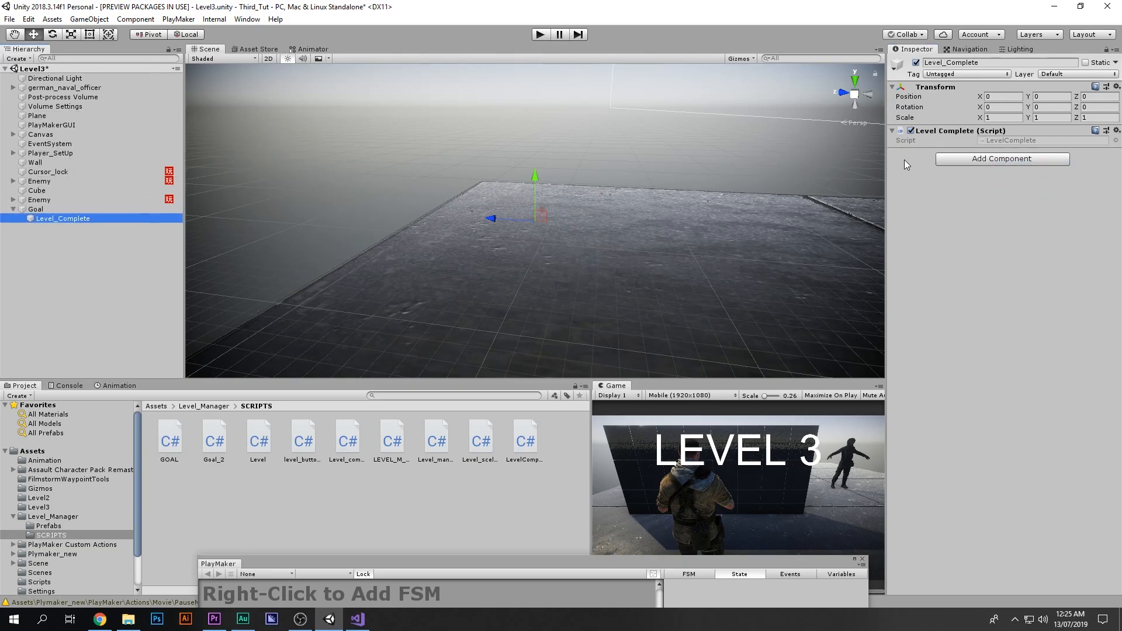
{"action": "left_click", "coordinate": [125, 211]}
{"action": "left_click", "coordinate": [919, 63]}
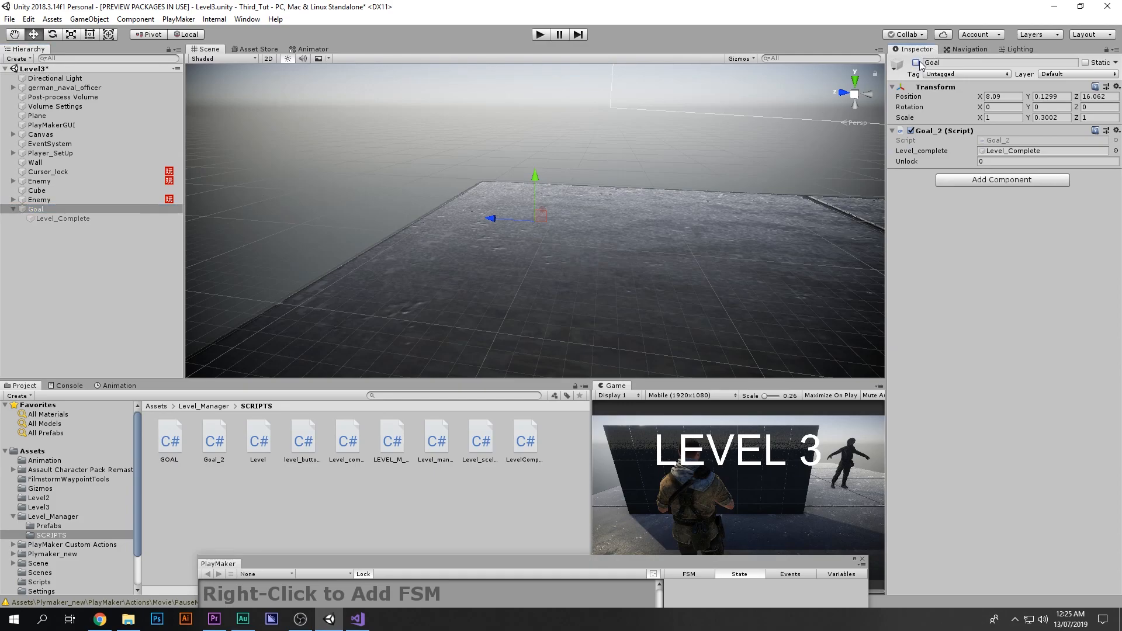
{"action": "left_click", "coordinate": [69, 219]}
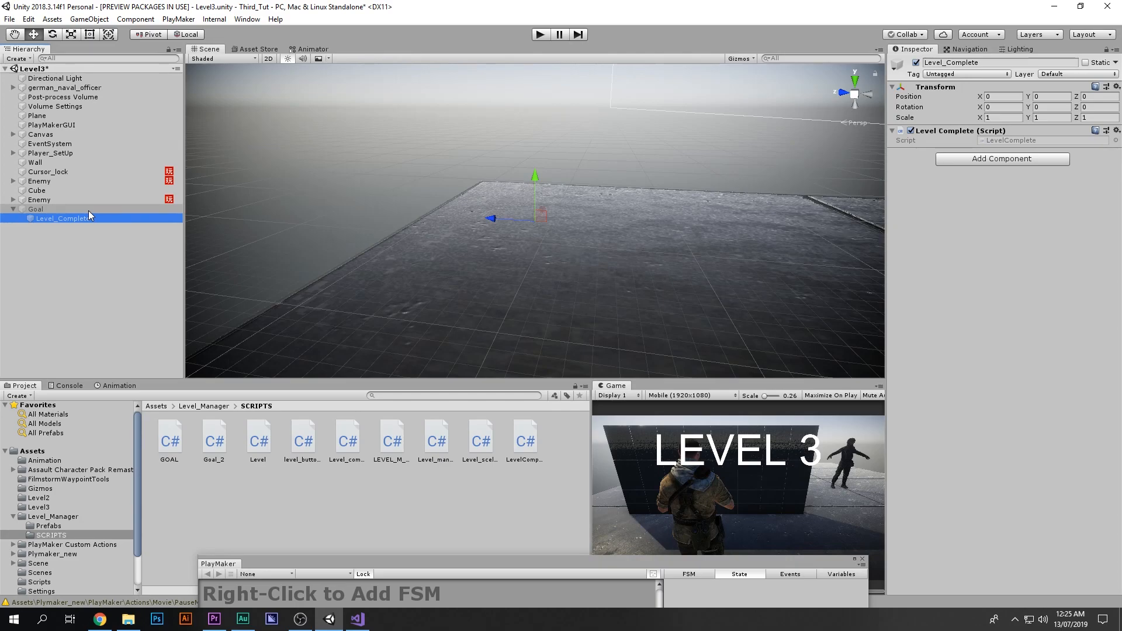
{"action": "left_click", "coordinate": [89, 211]}
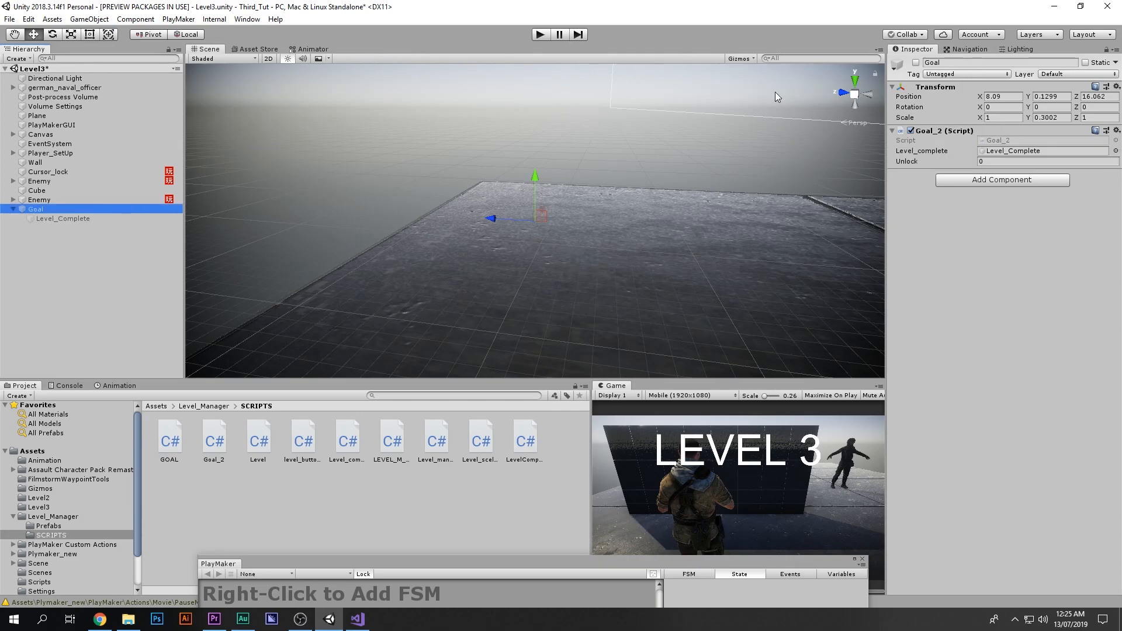
{"action": "left_click", "coordinate": [916, 62]}
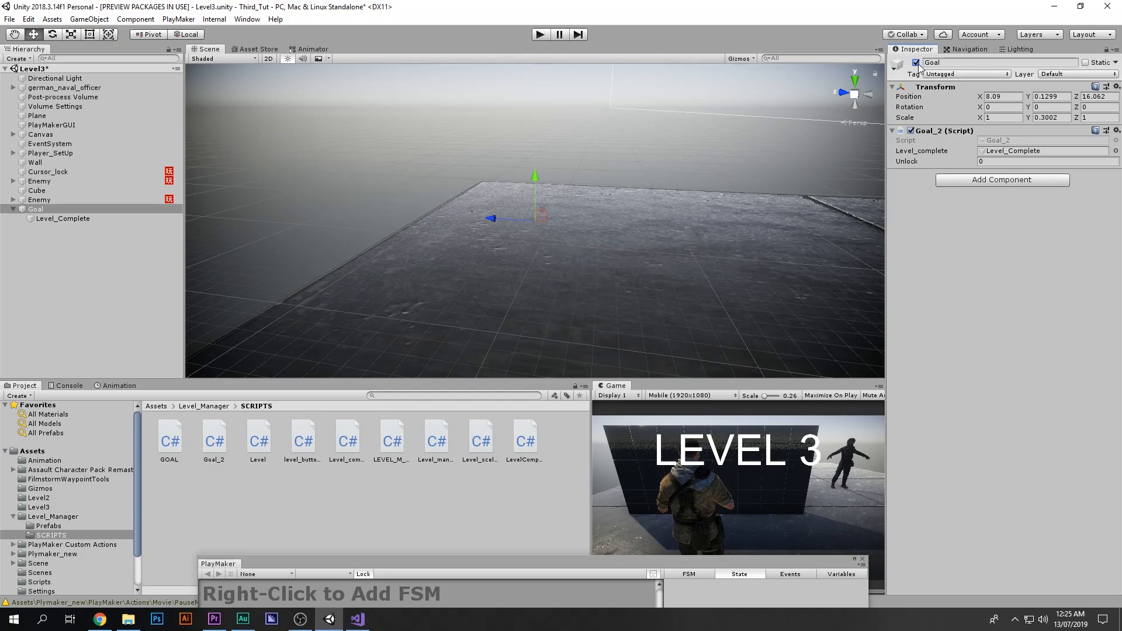
{"action": "left_click", "coordinate": [916, 62]}
Step: Open the Enemy's PlayMaker FSM and add an Activate Game Object action to State 6
{"action": "left_click_drag", "start_coordinate": [532, 561], "coordinate": [631, 55]}
{"action": "left_click", "coordinate": [42, 199]}
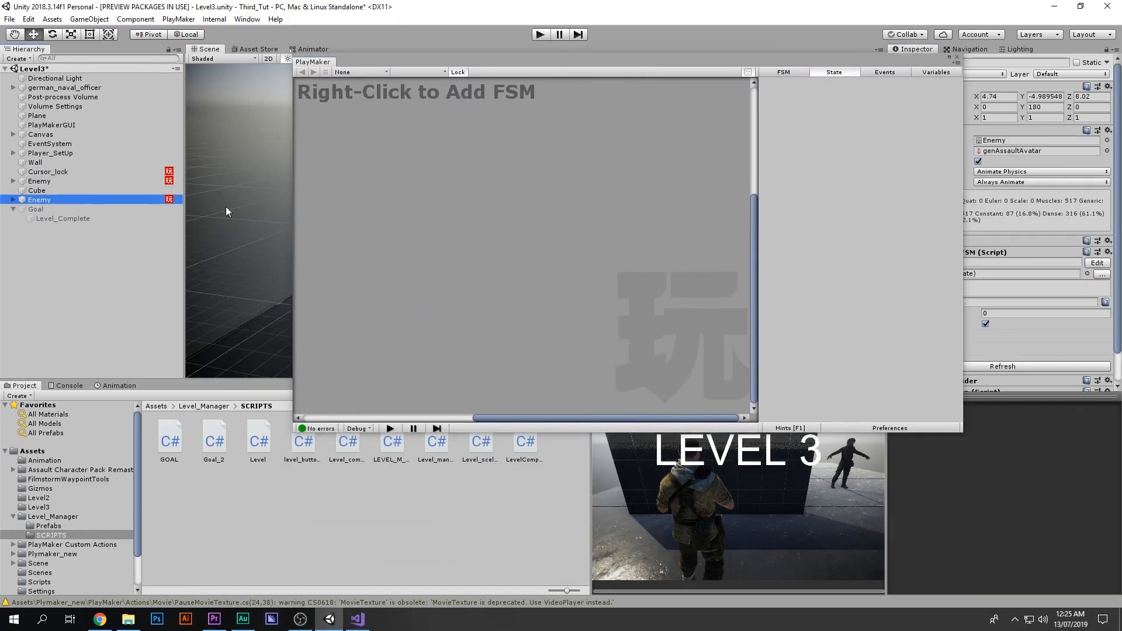
{"action": "left_click_drag", "start_coordinate": [640, 315], "coordinate": [650, 312]}
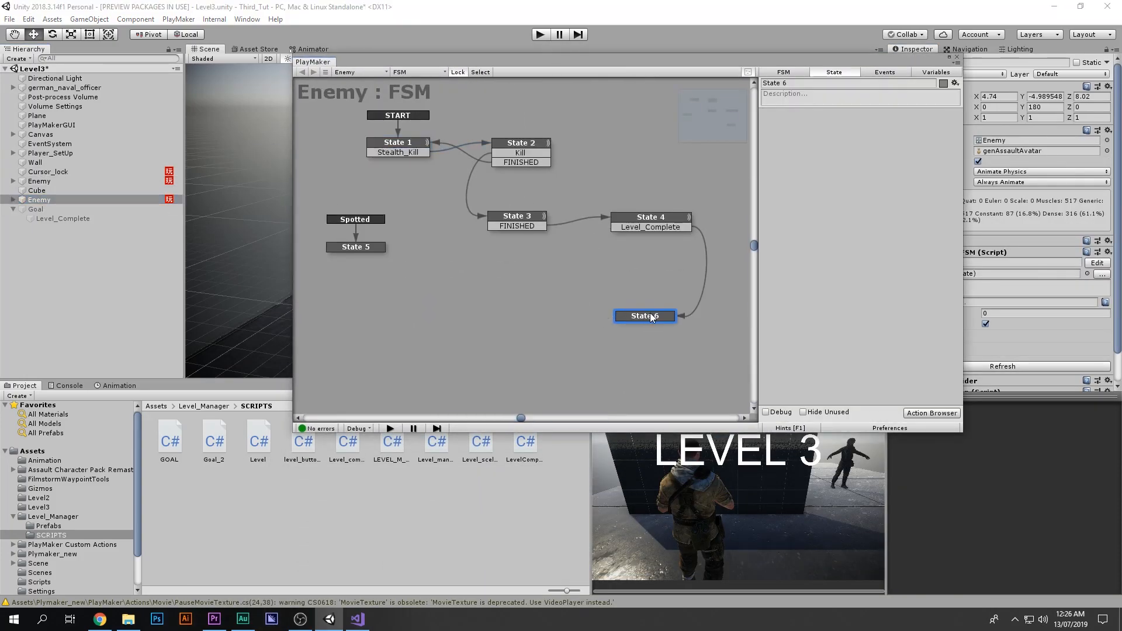
{"action": "key", "text": "t"}
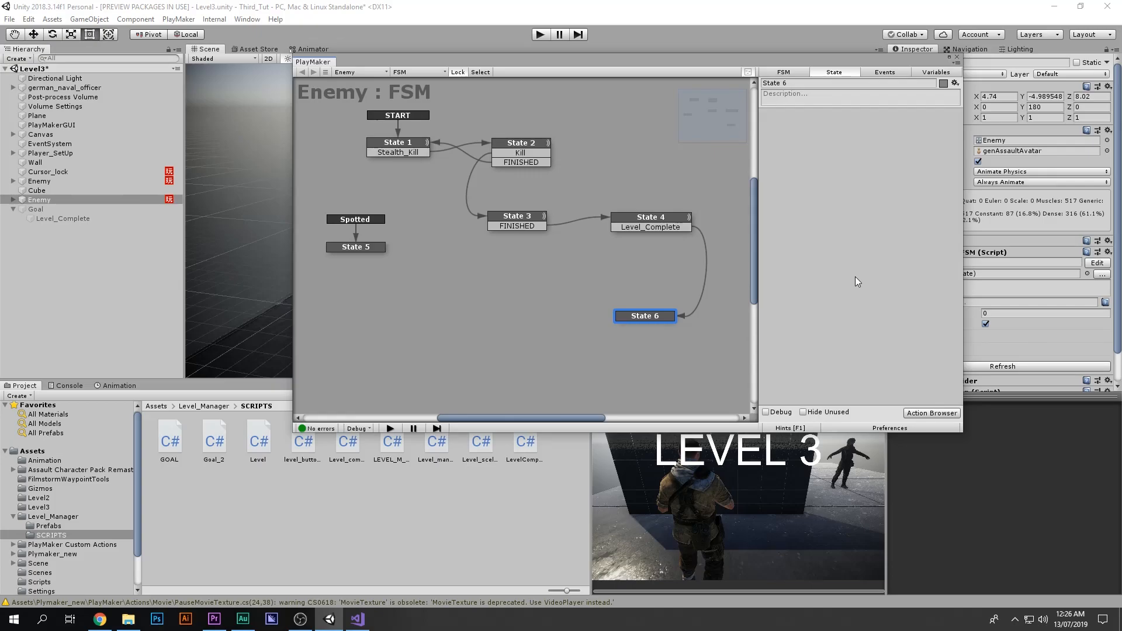
{"action": "double_click", "coordinate": [854, 275]}
{"action": "type", "text": "av"}
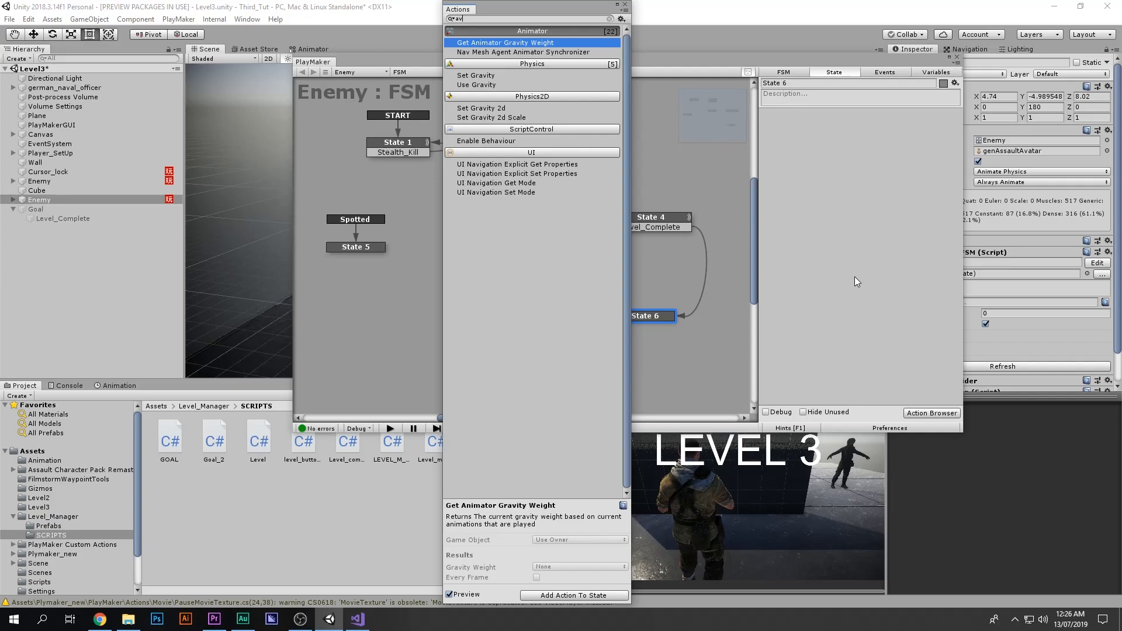
{"action": "key", "text": "BackSpace"}
{"action": "type", "text": "c"}
{"action": "key", "text": "Return"}
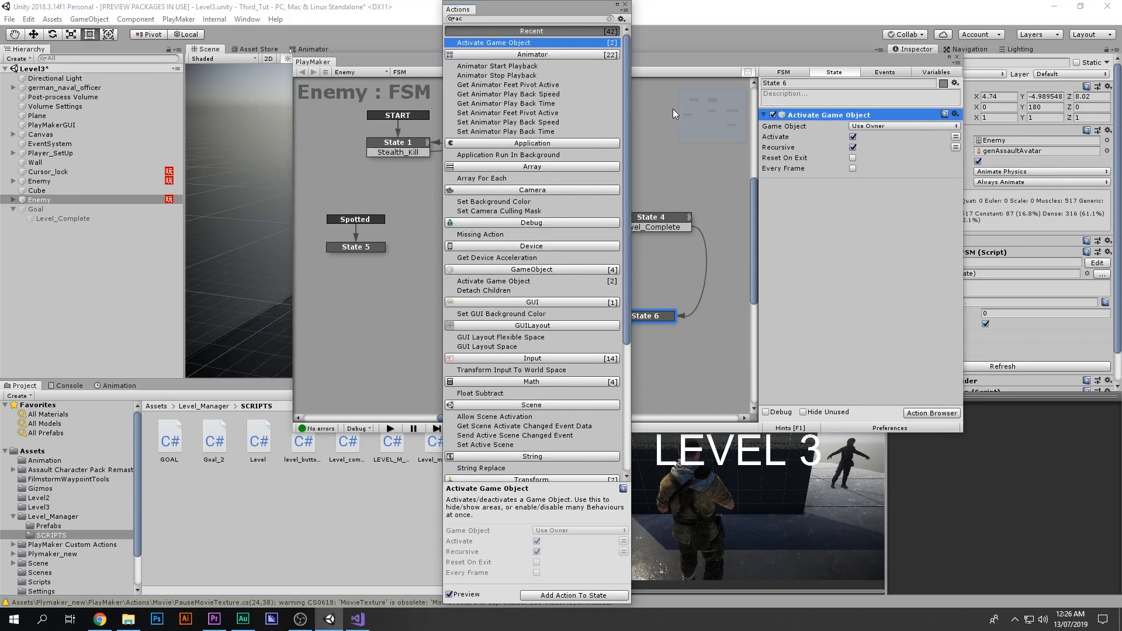
Step: Set State 6's Activate Game Object action to target the Goal object, close the FSM editor and save the scene
{"action": "left_click", "coordinate": [625, 6]}
{"action": "left_click", "coordinate": [903, 126]}
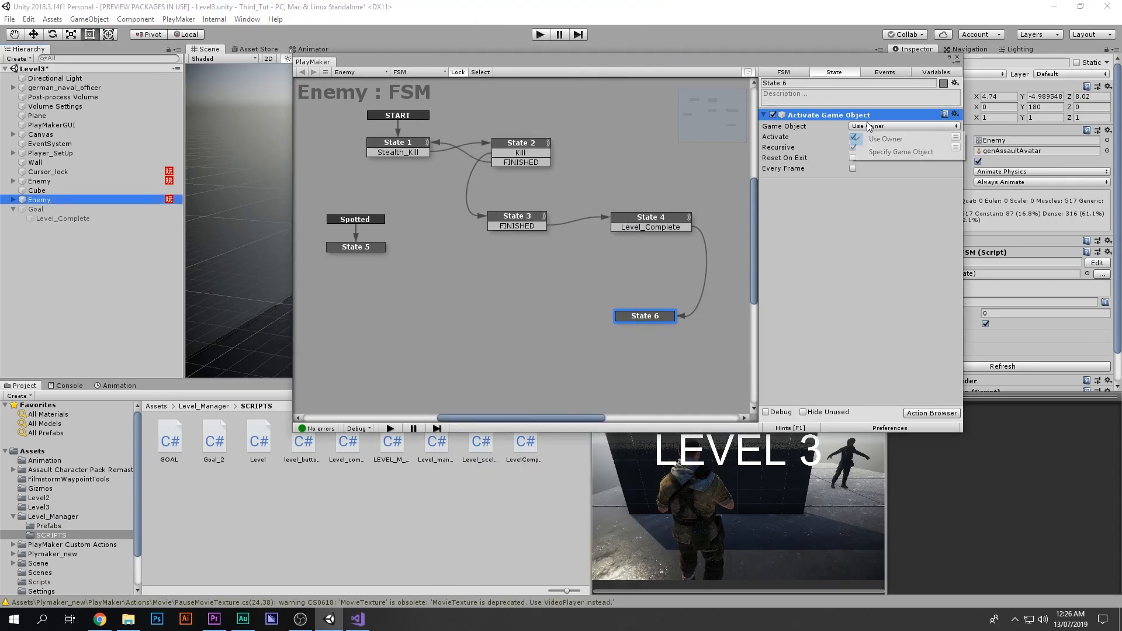
{"action": "left_click", "coordinate": [888, 151]}
{"action": "left_click_drag", "start_coordinate": [157, 211], "coordinate": [894, 136]}
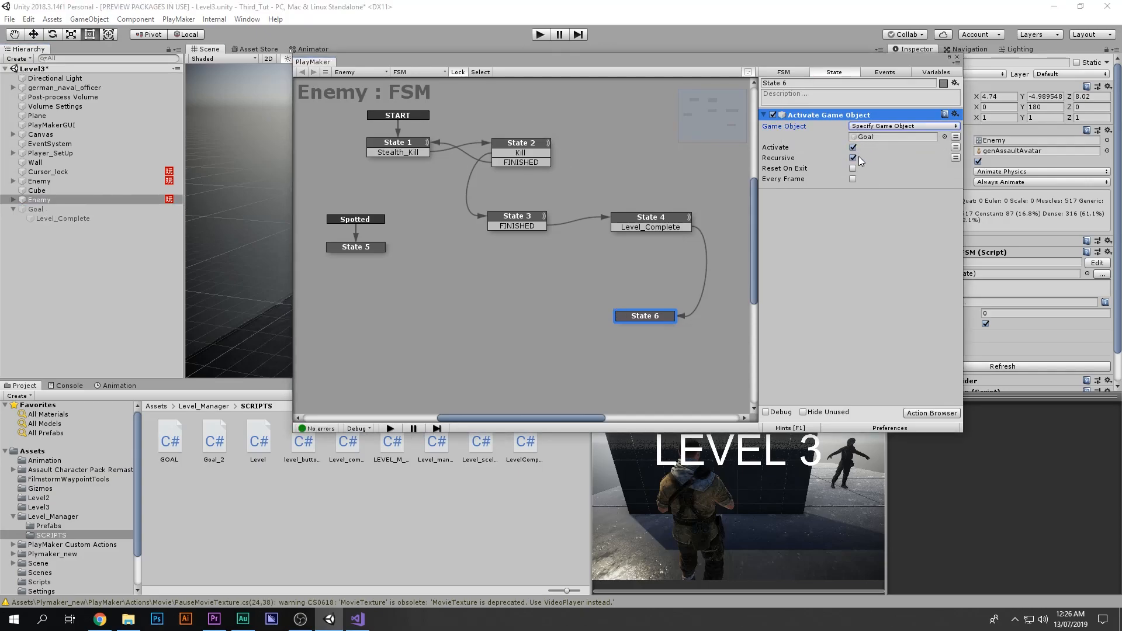
{"action": "left_click", "coordinate": [956, 58]}
{"action": "key", "text": "ctrl+s"}
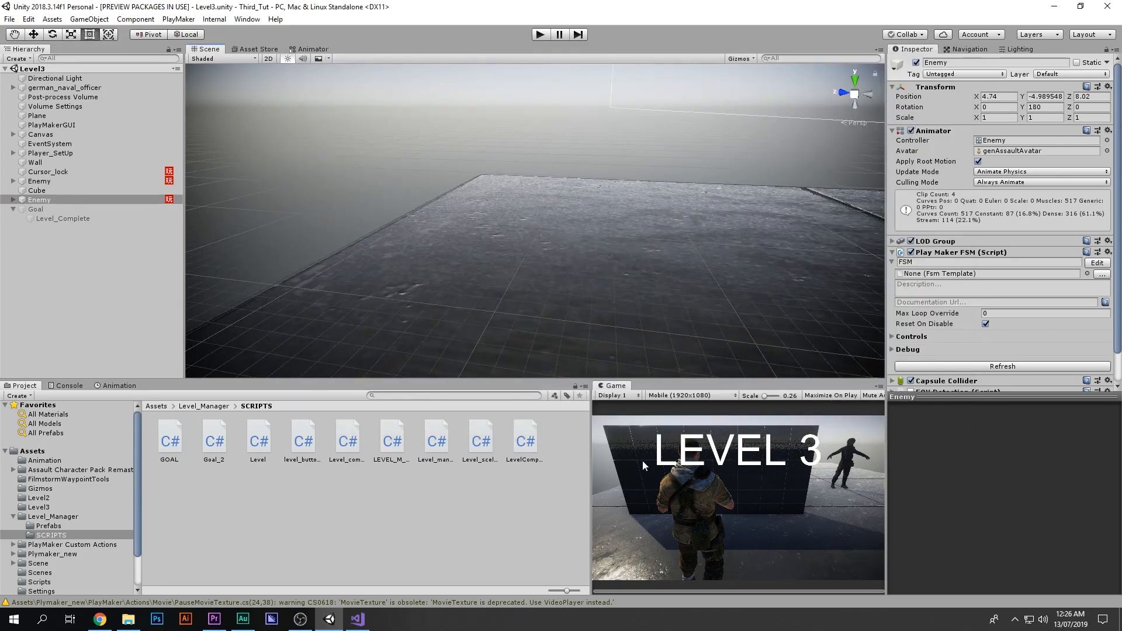
Step: Playtest from the Level_Menu scene: enter level 3, kill the enemy and reach the goal
{"action": "left_click", "coordinate": [540, 34]}
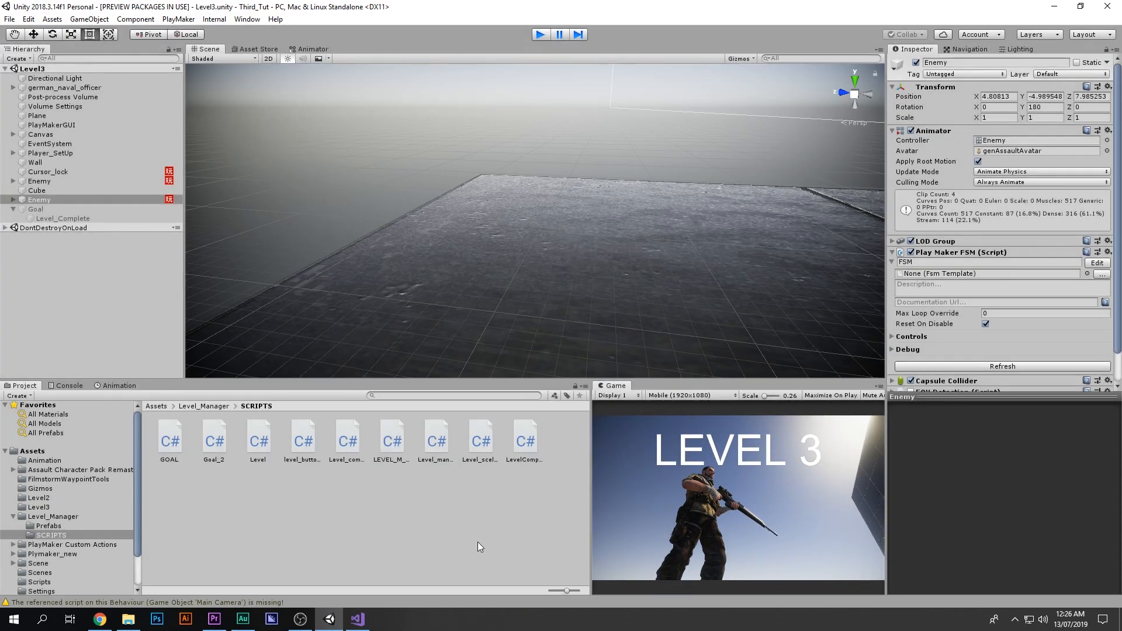
{"action": "key", "text": "ctrl+p"}
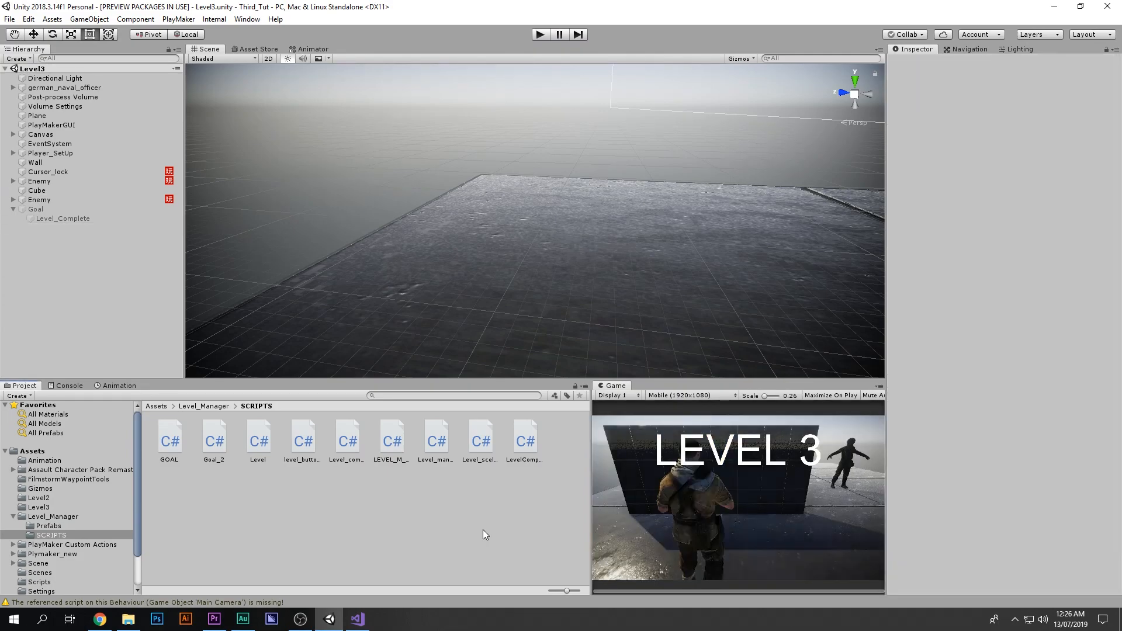
{"action": "left_click", "coordinate": [433, 444]}
{"action": "double_click", "coordinate": [434, 445]}
{"action": "left_click", "coordinate": [539, 35]}
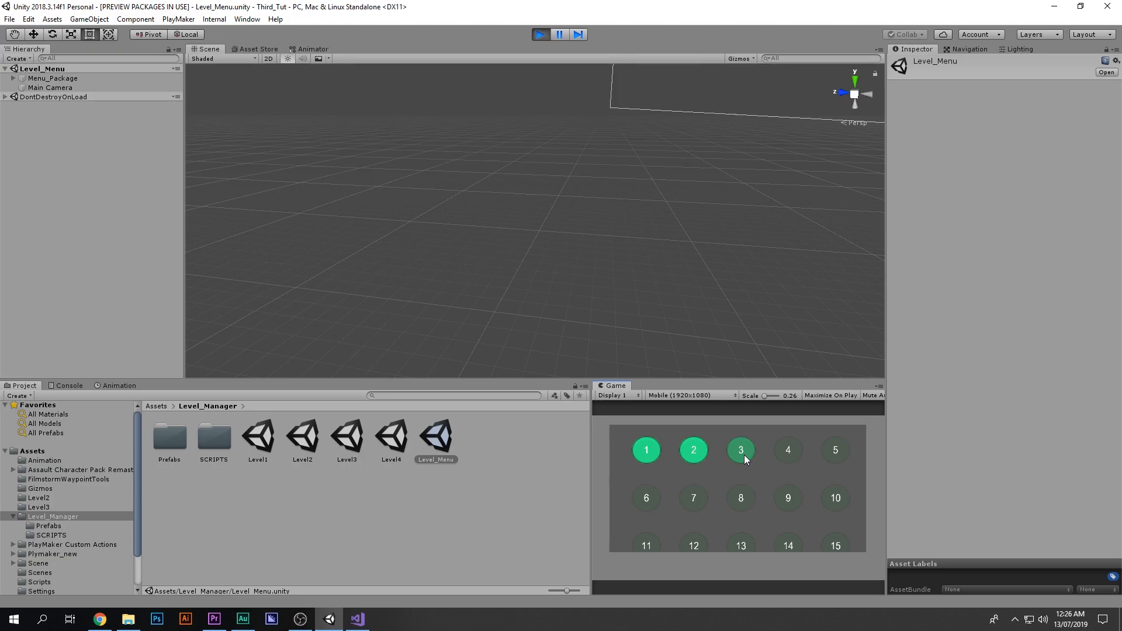
{"action": "left_click", "coordinate": [745, 455]}
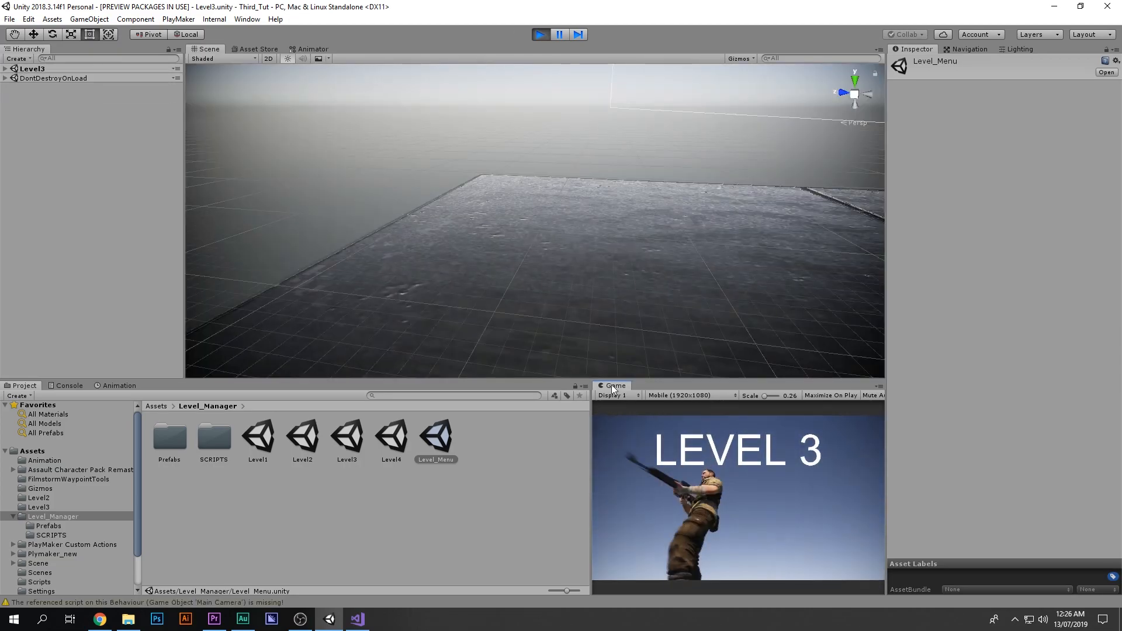
{"action": "left_click", "coordinate": [5, 69]}
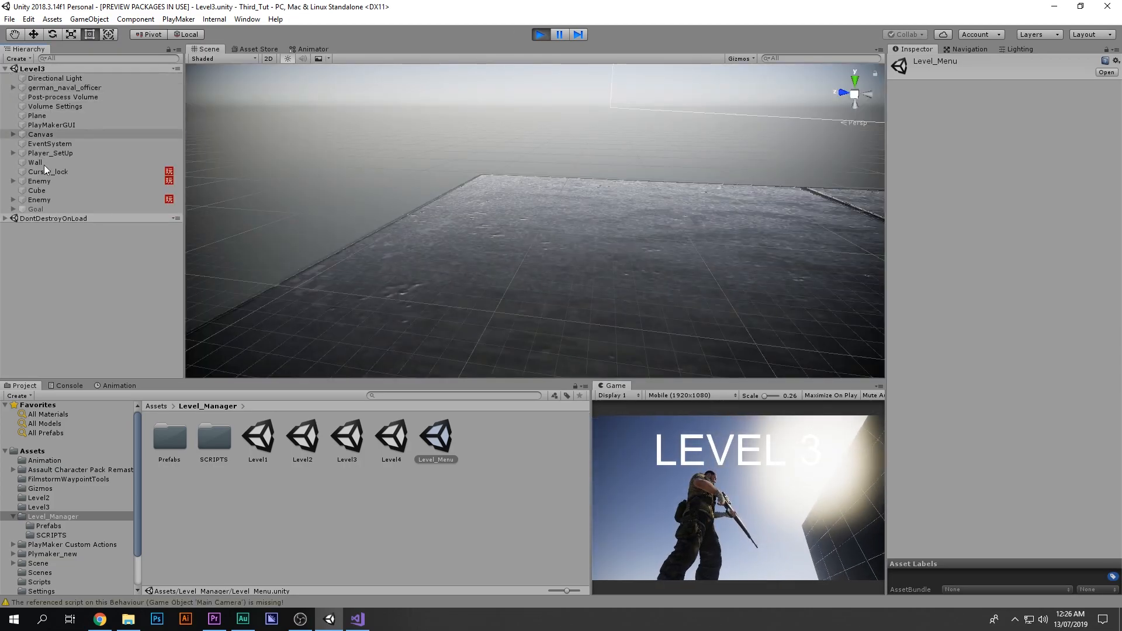
{"action": "left_click", "coordinate": [61, 208]}
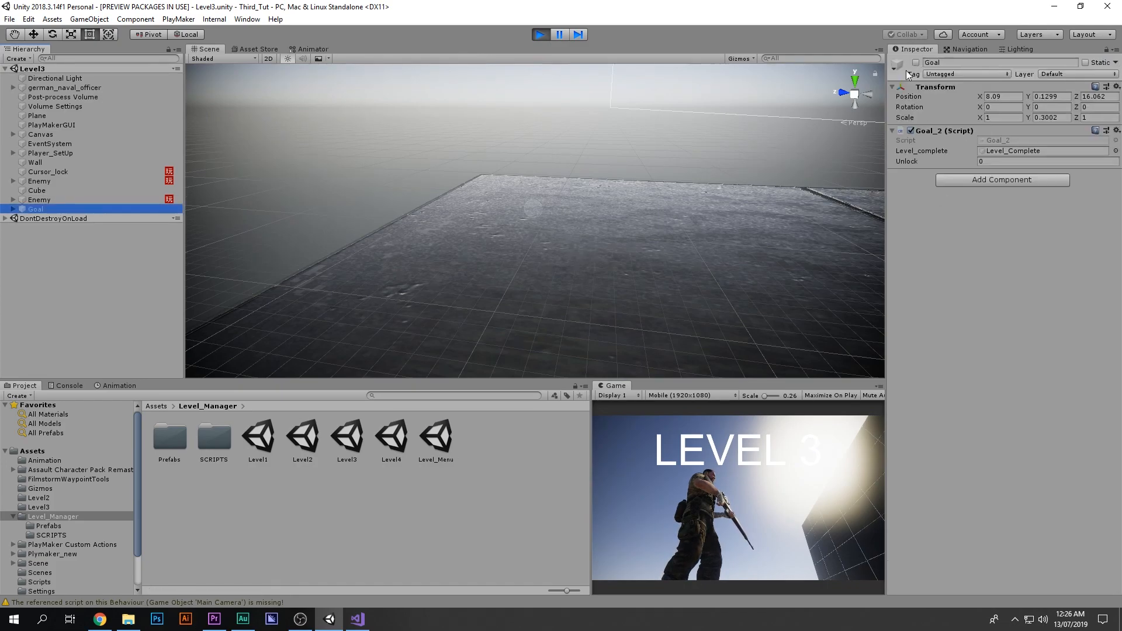
{"action": "left_click", "coordinate": [769, 502]}
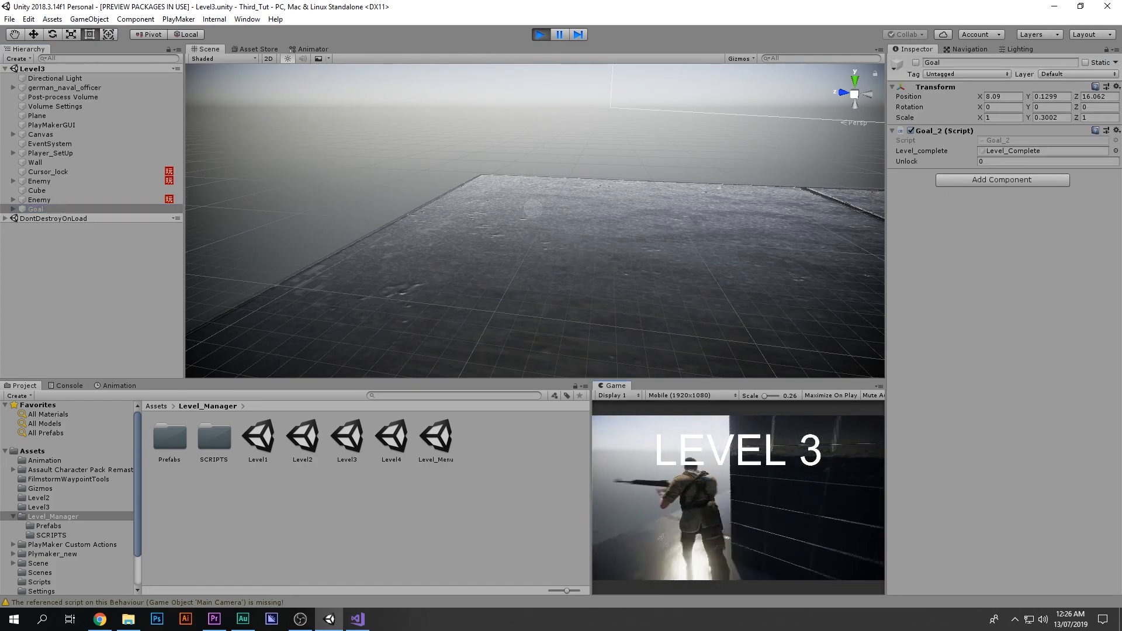
{"action": "key", "text": "w"}
{"action": "key", "text": "w"}
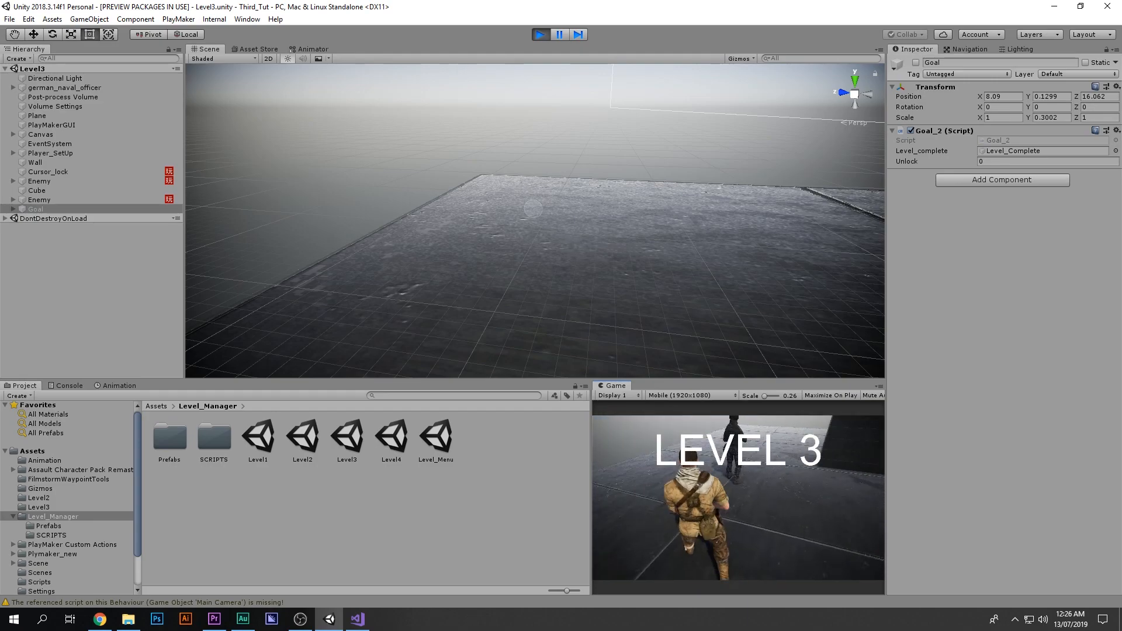
{"action": "key", "text": "e"}
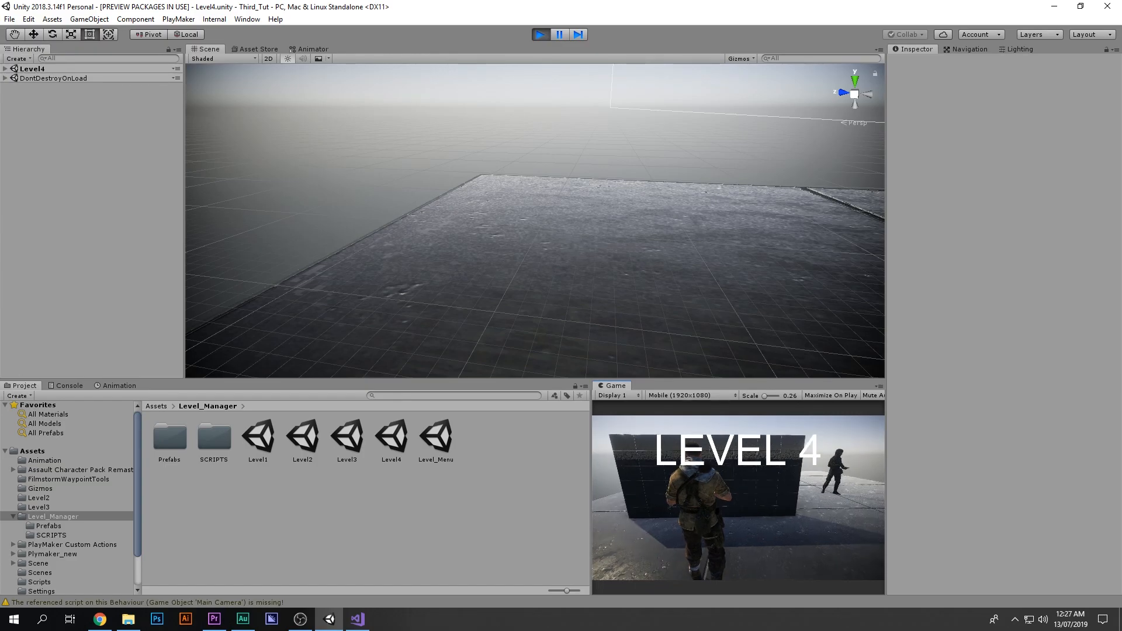
Step: Replay the Level_Menu scene to check which level buttons are unlocked, then stop play mode
{"action": "left_click", "coordinate": [540, 35]}
{"action": "double_click", "coordinate": [434, 443]}
{"action": "left_click", "coordinate": [539, 35]}
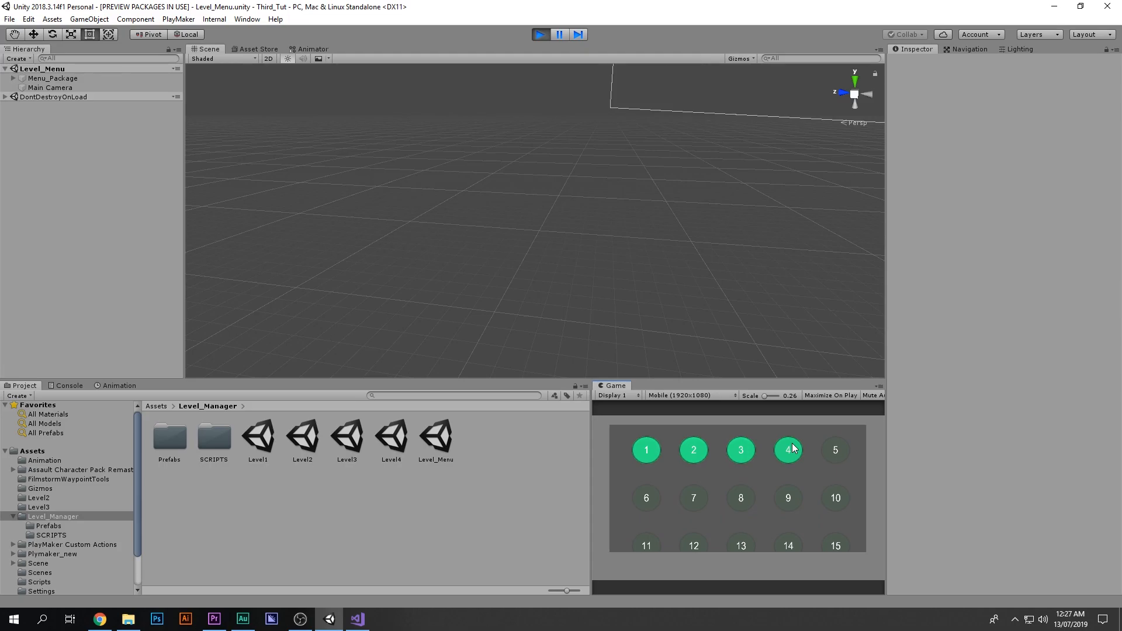
{"action": "left_click_drag", "start_coordinate": [789, 447], "coordinate": [794, 516]}
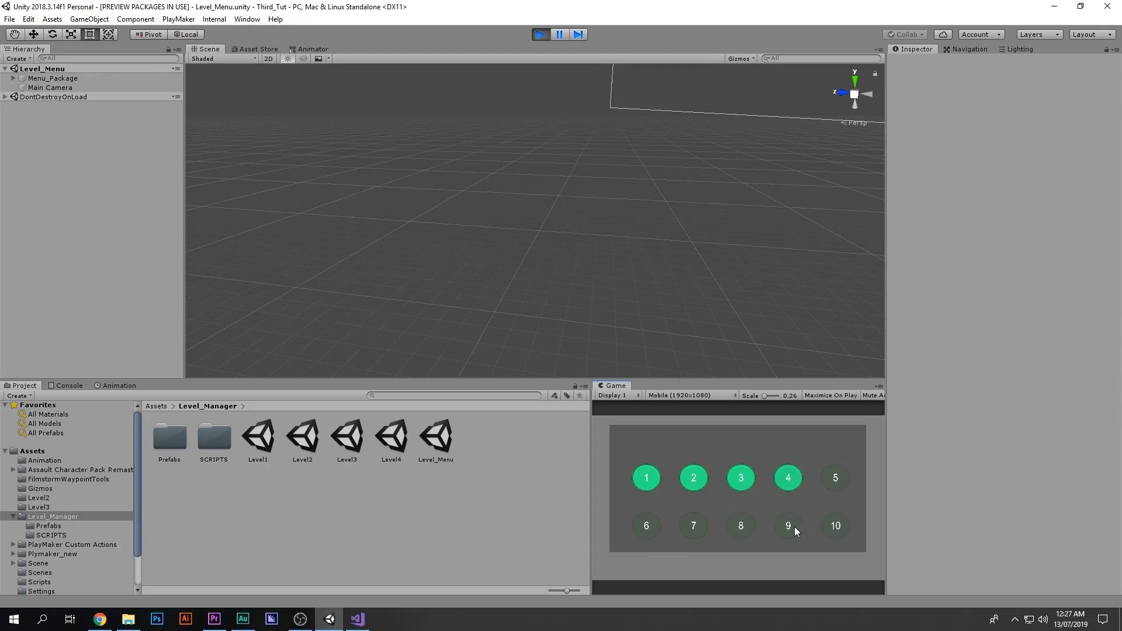
{"action": "left_click_drag", "start_coordinate": [761, 476], "coordinate": [773, 402]}
{"action": "left_click_drag", "start_coordinate": [812, 487], "coordinate": [821, 602]}
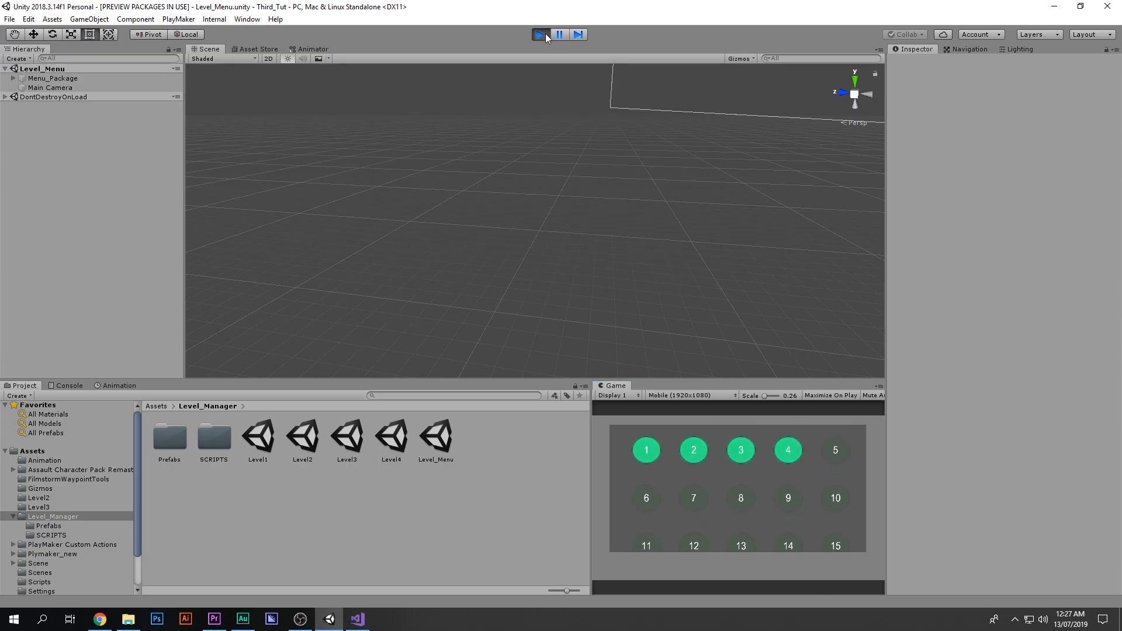
{"action": "left_click", "coordinate": [545, 34]}
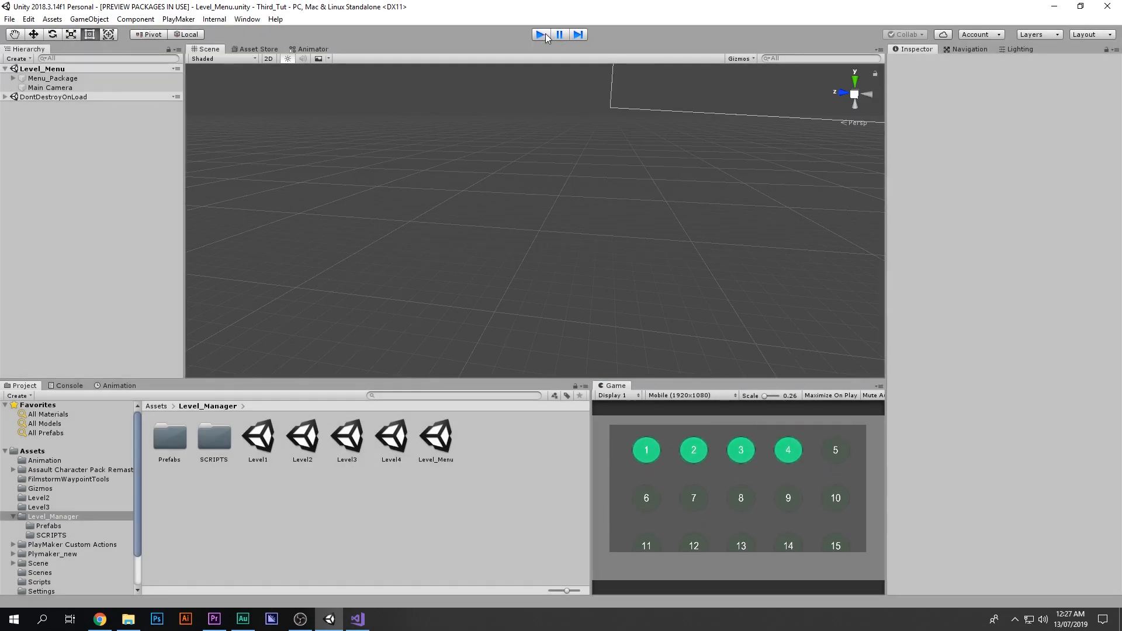
Step: Duplicate the Level4 scene asset to create Level5
{"action": "left_click", "coordinate": [400, 435]}
{"action": "key", "text": "ctrl+d"}
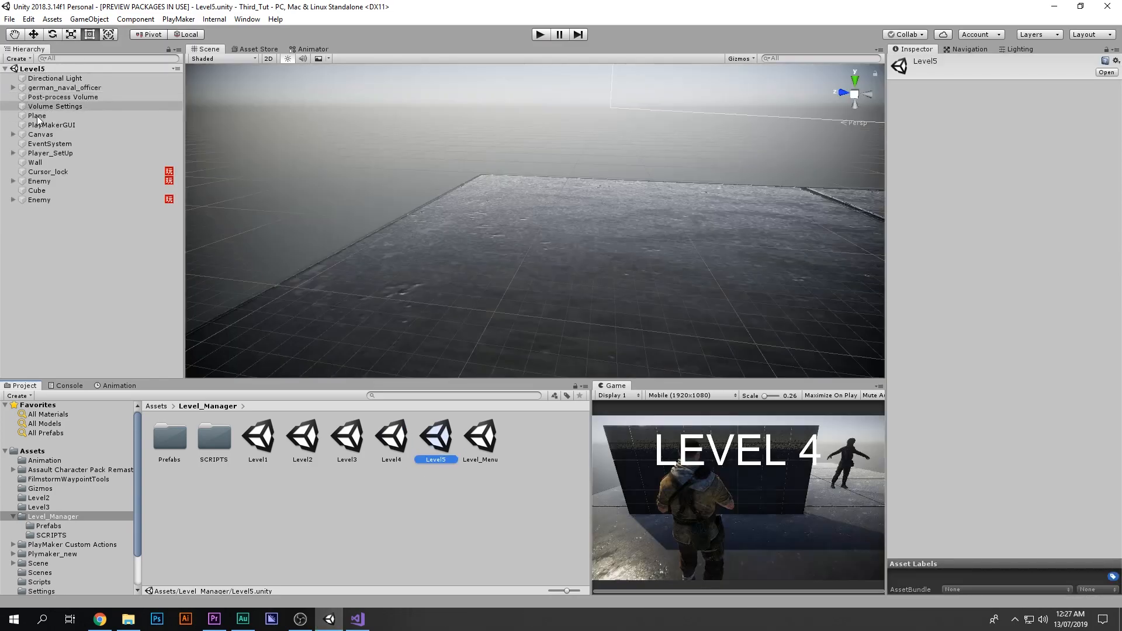
Step: In the Level5 scene, change the canvas text to LEVEL 5 and save the scene
{"action": "left_click", "coordinate": [43, 135]}
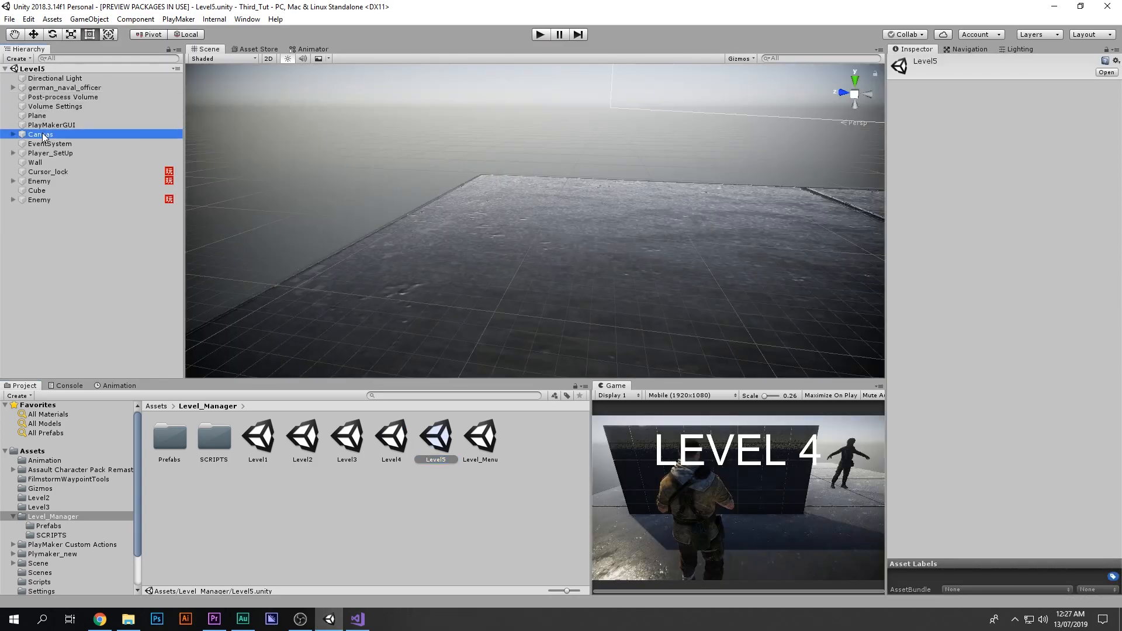
{"action": "key", "text": "Right"}
{"action": "left_click", "coordinate": [62, 152]}
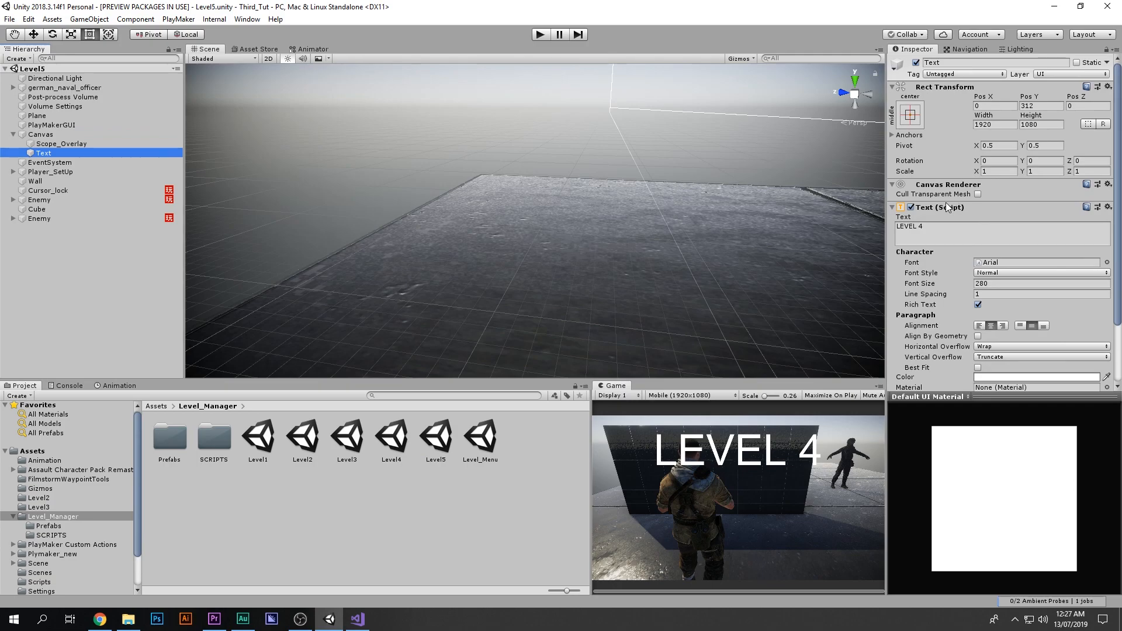
{"action": "left_click", "coordinate": [940, 226]}
{"action": "left_click", "coordinate": [940, 226]}
{"action": "key", "text": "BackSpace"}
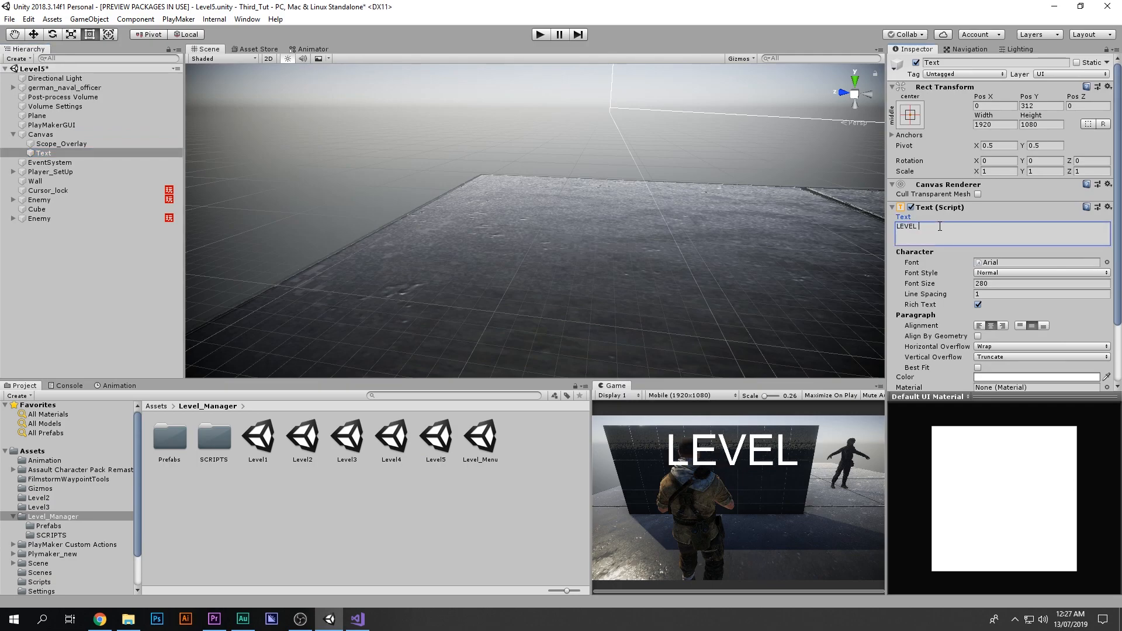
{"action": "type", "text": "5"}
{"action": "right_click_drag", "start_coordinate": [561, 199], "coordinate": [545, 200]}
{"action": "key", "text": "ctrl+s"}
Step: Copy the Goal object from the Level3 scene and paste it into the Level4 scene
{"action": "double_click", "coordinate": [392, 438]}
{"action": "right_click_drag", "start_coordinate": [444, 313], "coordinate": [439, 274]}
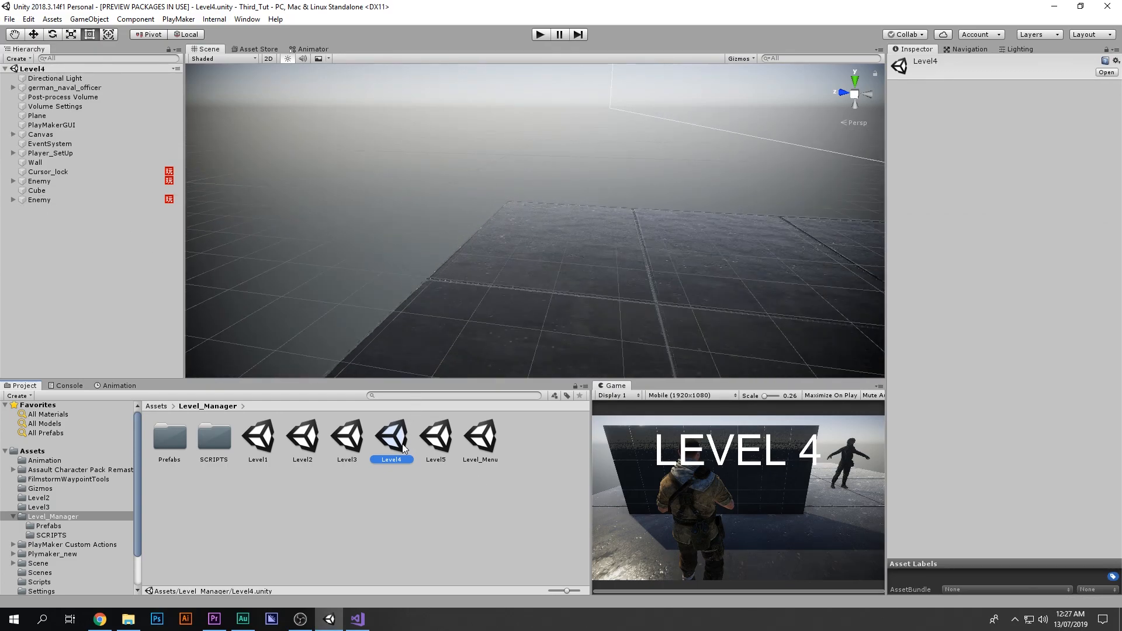
{"action": "left_click", "coordinate": [360, 438]}
{"action": "double_click", "coordinate": [359, 438]}
{"action": "left_click", "coordinate": [104, 208]}
{"action": "right_click", "coordinate": [103, 209]}
{"action": "left_click", "coordinate": [132, 217]}
{"action": "double_click", "coordinate": [391, 439]}
{"action": "right_click", "coordinate": [83, 251]}
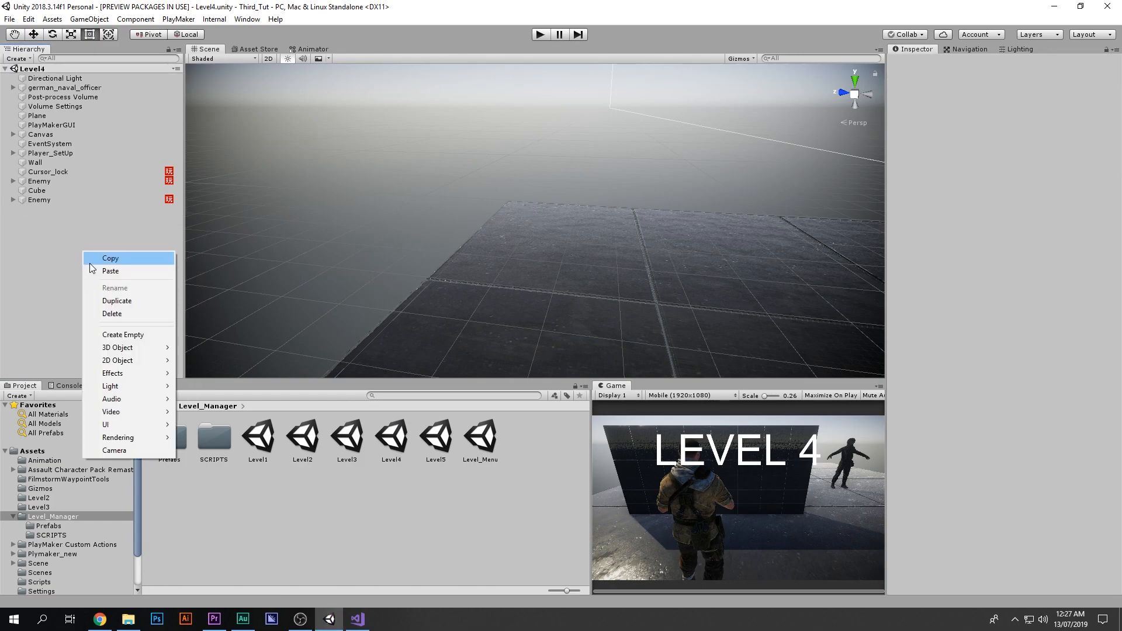
{"action": "left_click", "coordinate": [98, 271]}
Step: Inspect the enemy in Level4 and playtest the level by shooting it
{"action": "double_click", "coordinate": [67, 200]}
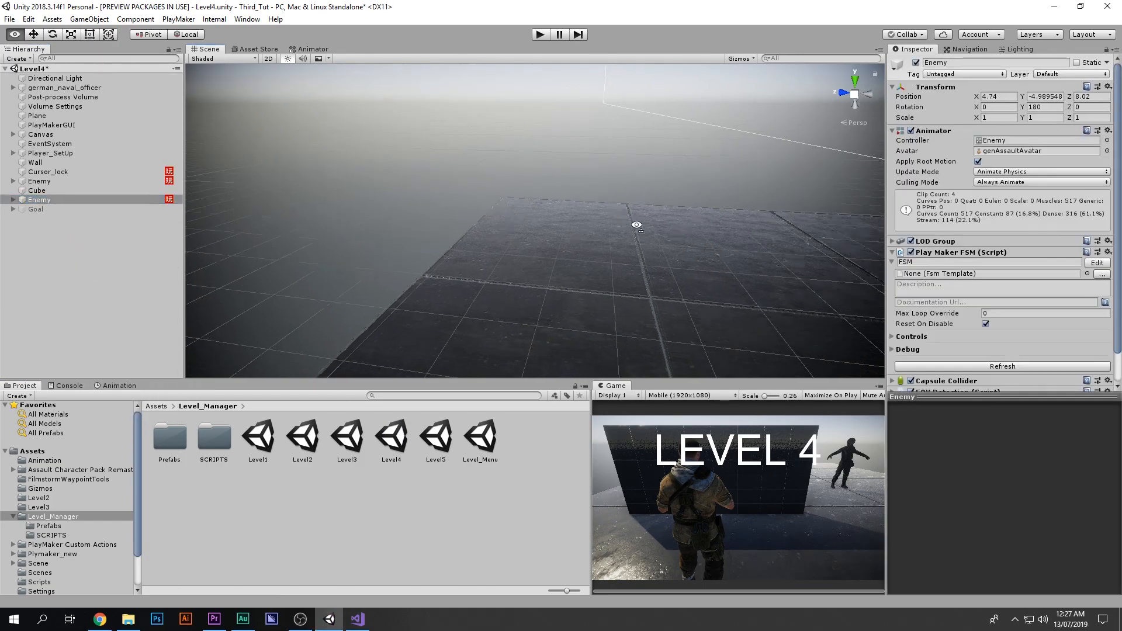
{"action": "left_click_drag", "start_coordinate": [576, 177], "coordinate": [253, 117], "text": "alt"}
{"action": "key", "text": "w"}
{"action": "right_click_drag", "start_coordinate": [265, 125], "coordinate": [363, 126]}
{"action": "left_click_drag", "start_coordinate": [468, 241], "coordinate": [474, 244]}
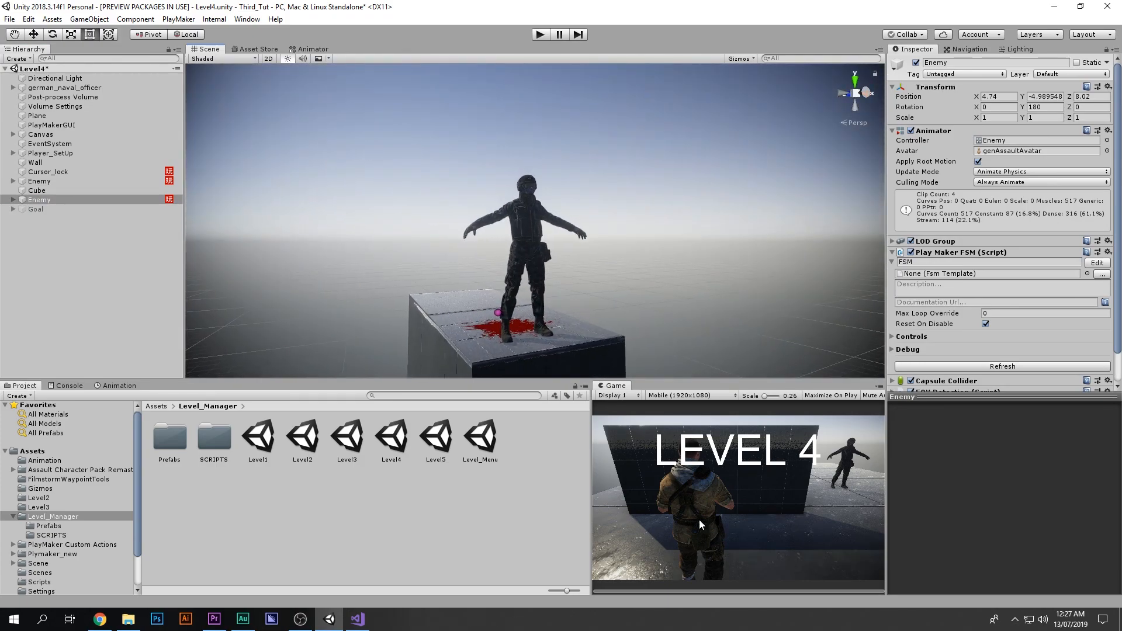
{"action": "key", "text": "ctrl+p"}
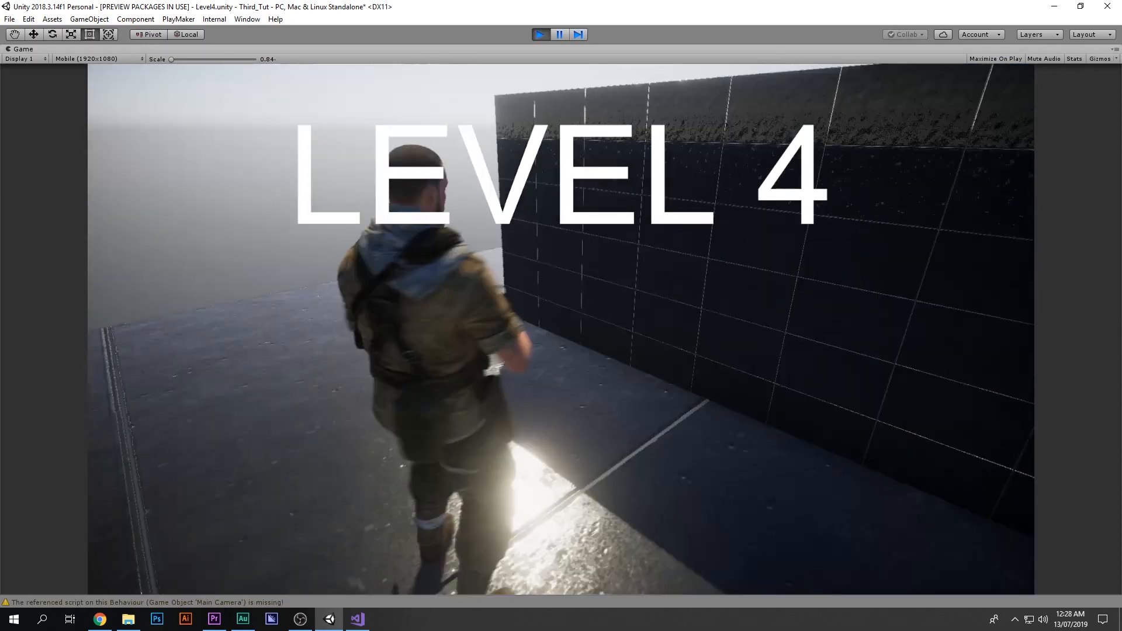
{"action": "key", "text": "w"}
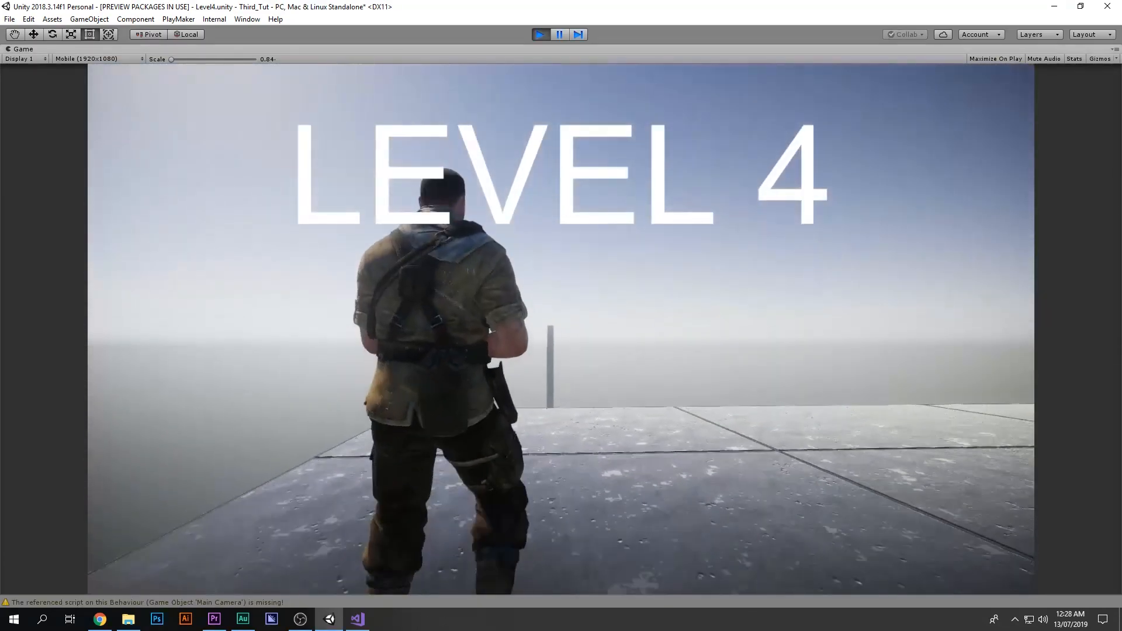
{"action": "right_click", "coordinate": [561, 330]}
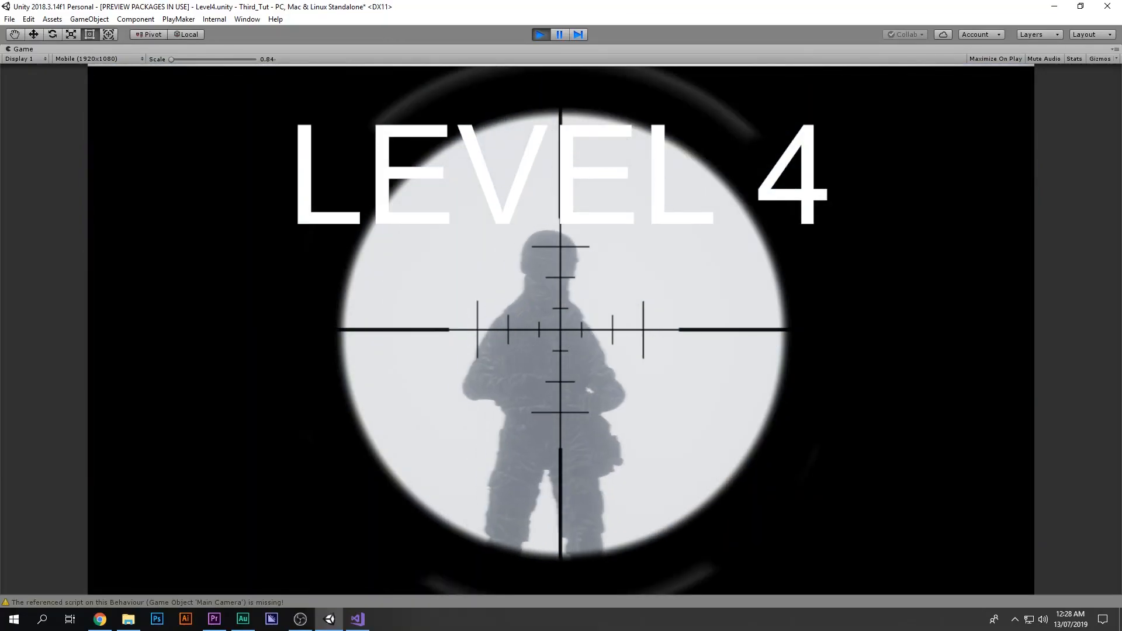
{"action": "left_click", "coordinate": [561, 330]}
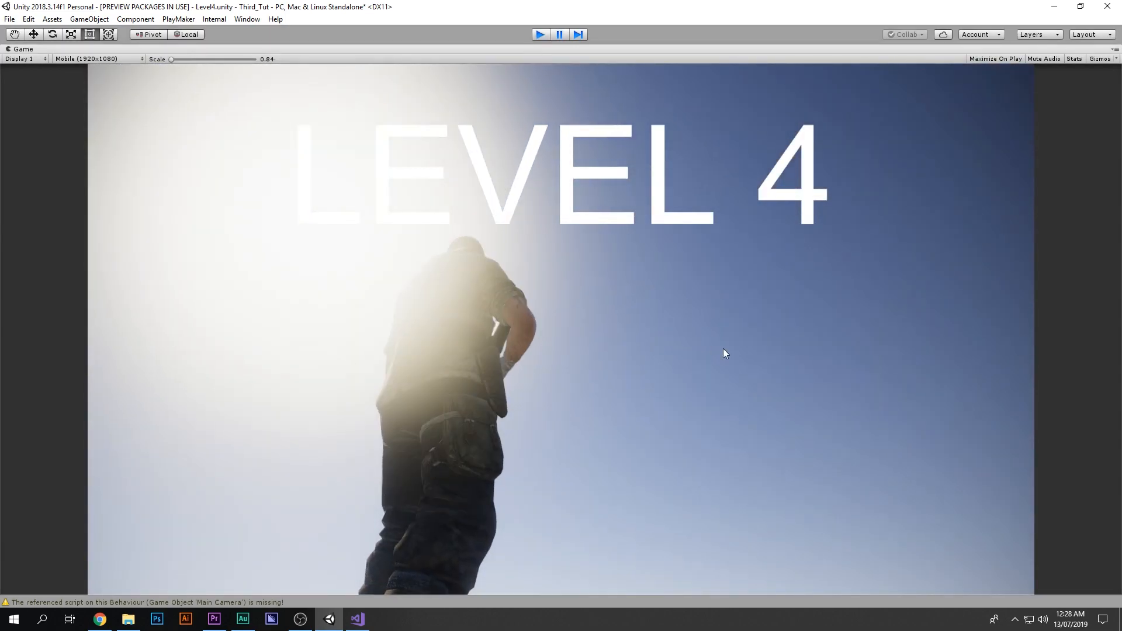
{"action": "key", "text": "ctrl+p"}
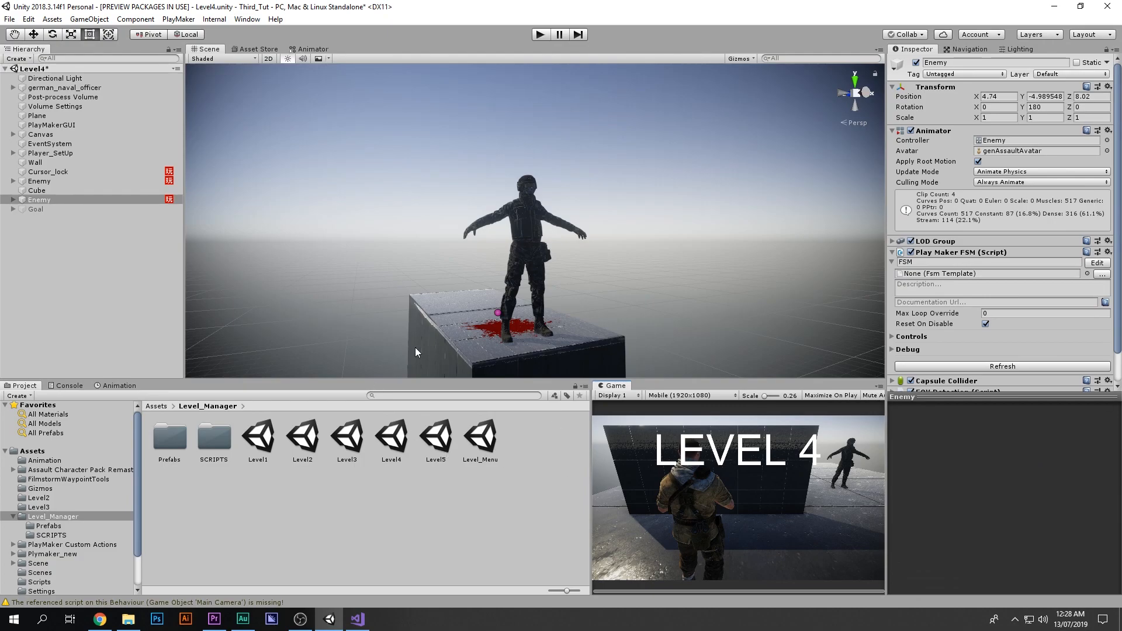
Step: Open the Level4 enemy's PlayMaker FSM and add a Wait action to State 2
{"action": "left_click", "coordinate": [66, 181]}
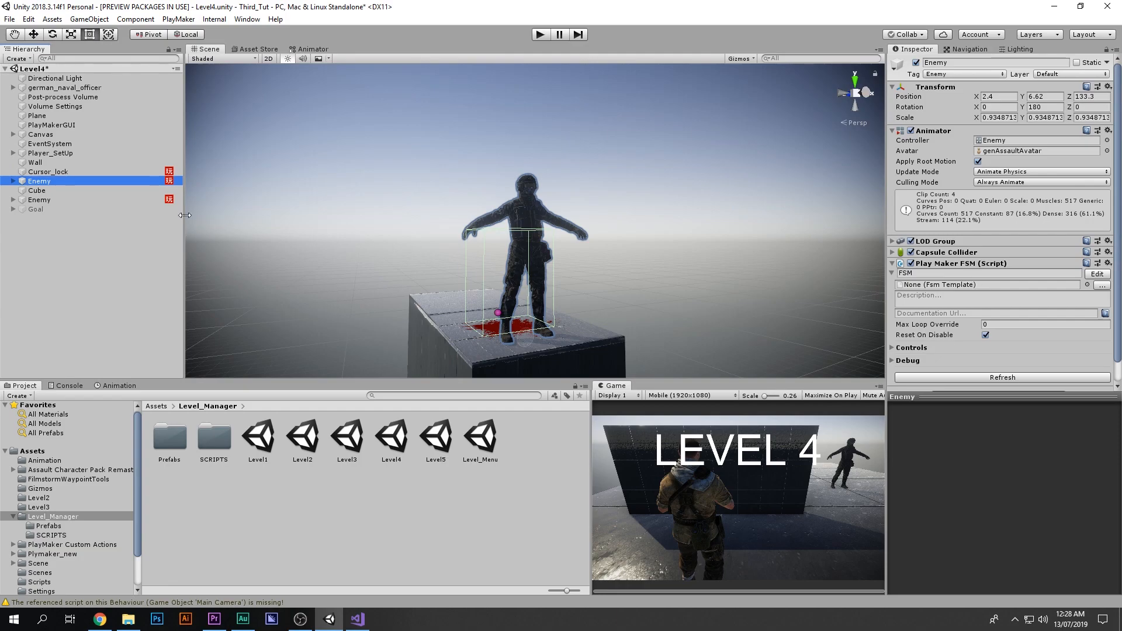
{"action": "left_click", "coordinate": [1091, 274]}
{"action": "left_click_drag", "start_coordinate": [606, 149], "coordinate": [637, 150]}
{"action": "left_click", "coordinate": [932, 414]}
{"action": "left_click", "coordinate": [487, 22]}
{"action": "type", "text": "wa"}
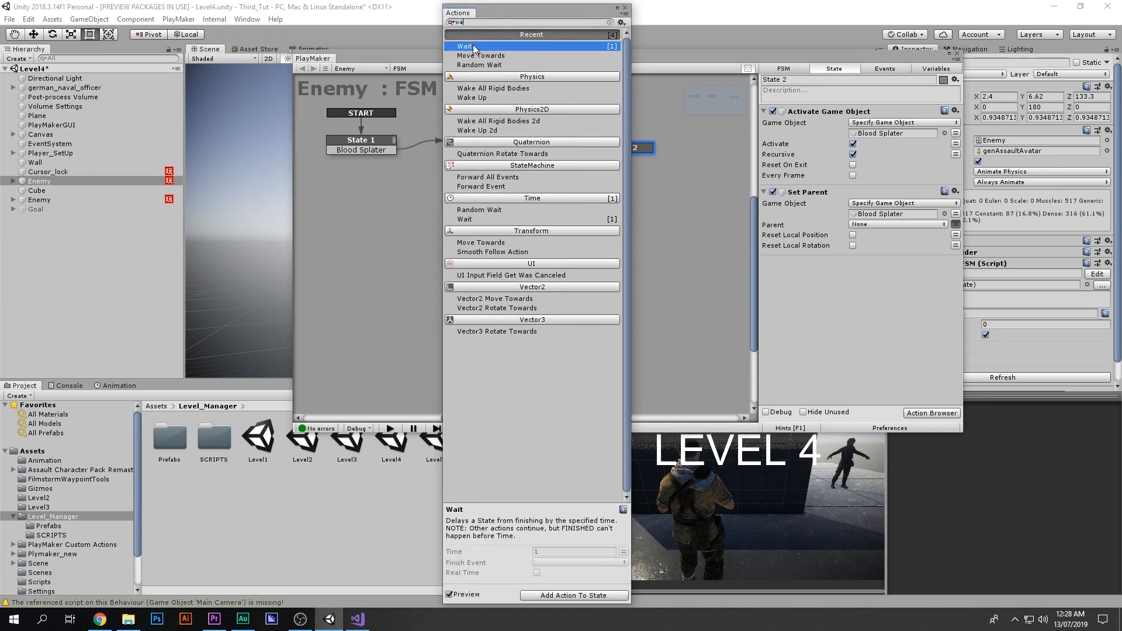
{"action": "double_click", "coordinate": [472, 45]}
Step: Set the Wait action's time to 2 and its finish event to a new event named Level Complete
{"action": "left_click", "coordinate": [898, 273]}
{"action": "type", "text": "2"}
{"action": "left_click", "coordinate": [903, 284]}
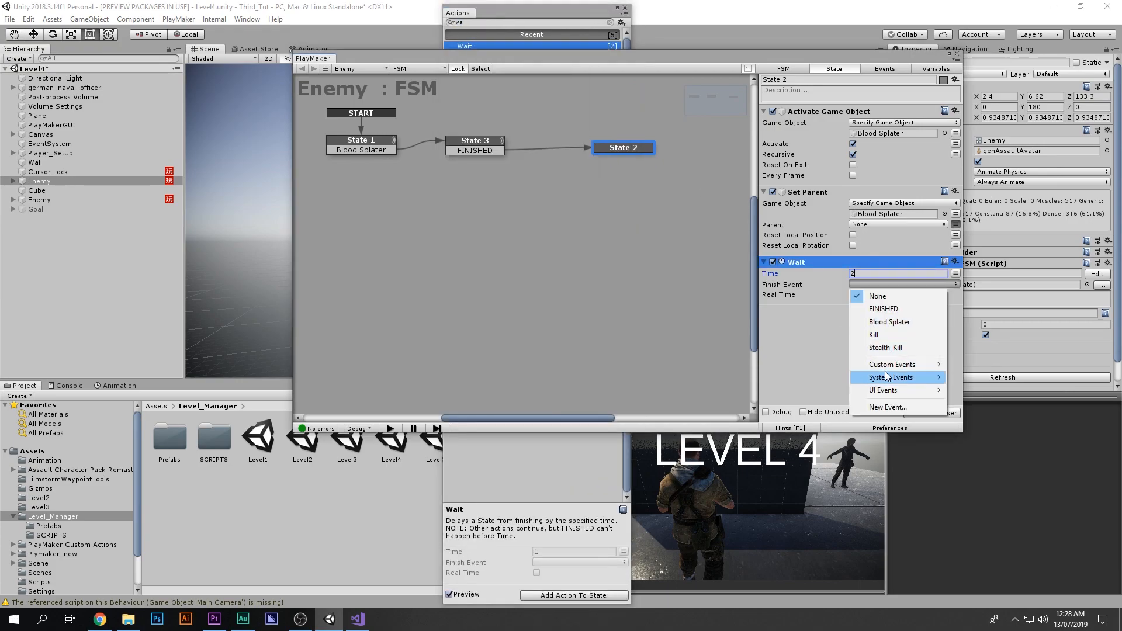
{"action": "mouse_move", "coordinate": [896, 370]}
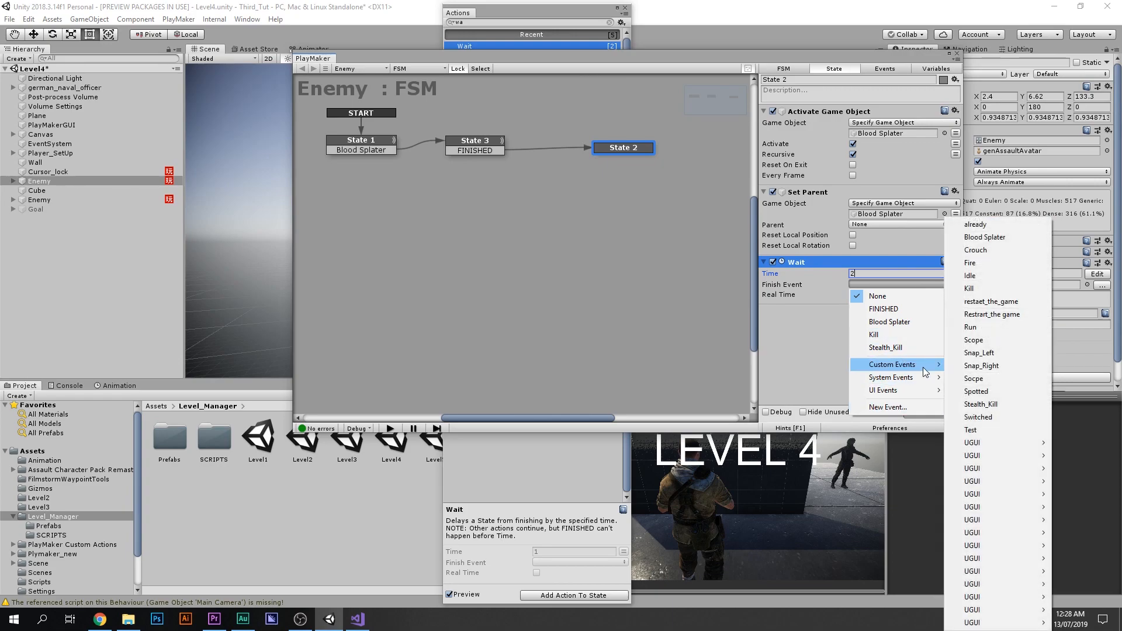
{"action": "left_click", "coordinate": [915, 407]}
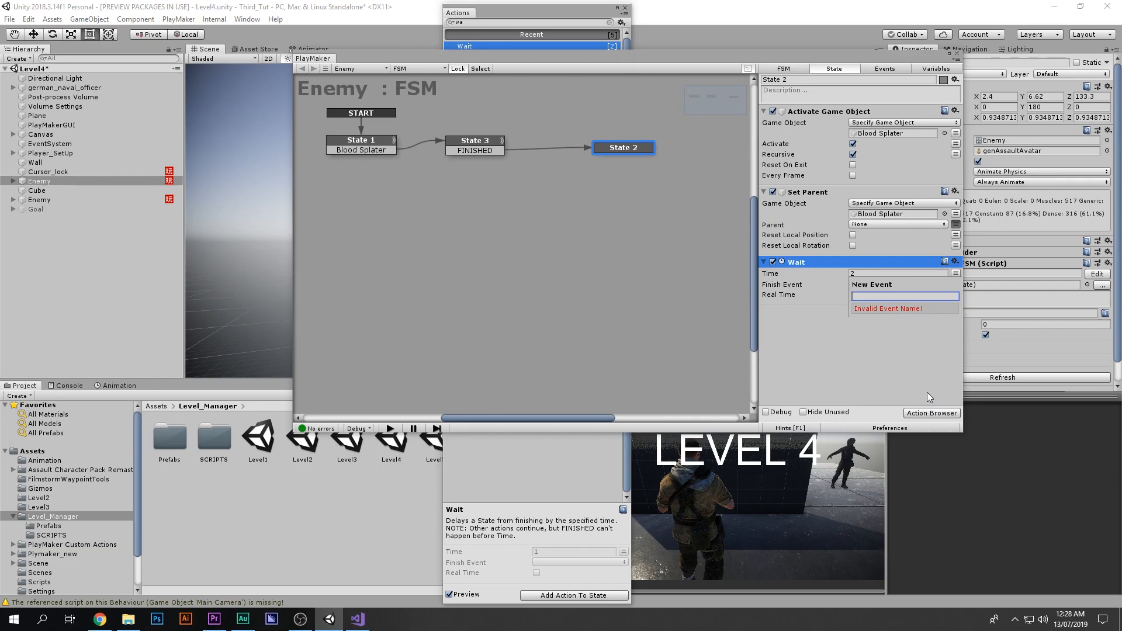
{"action": "type", "text": "Lev"}
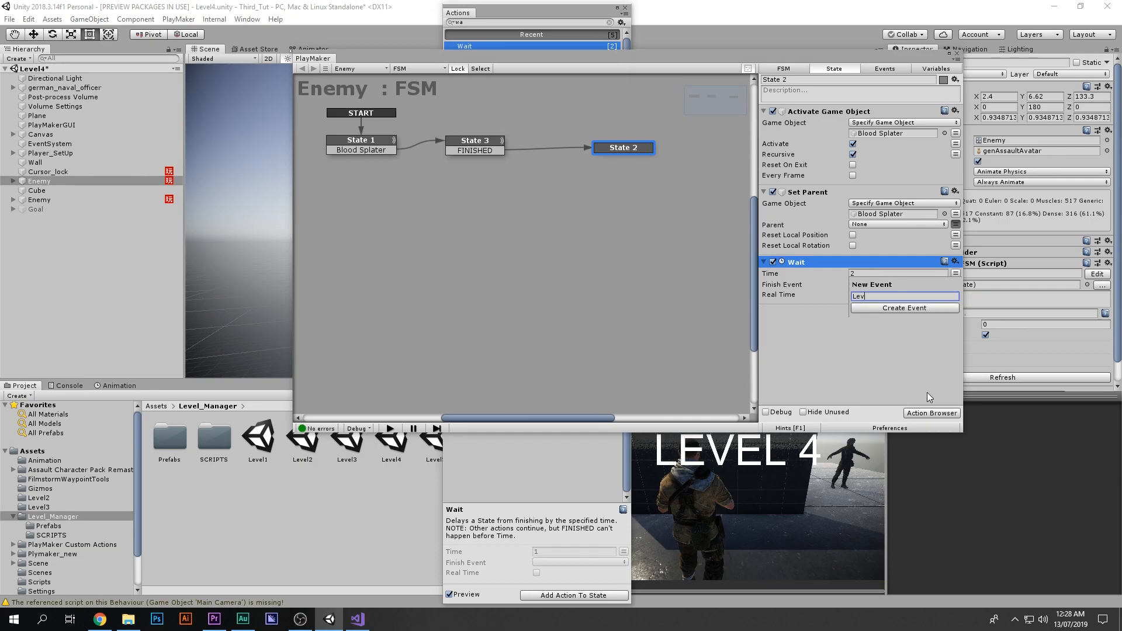
{"action": "type", "text": "lel Complete"}
{"action": "key", "text": "Return"}
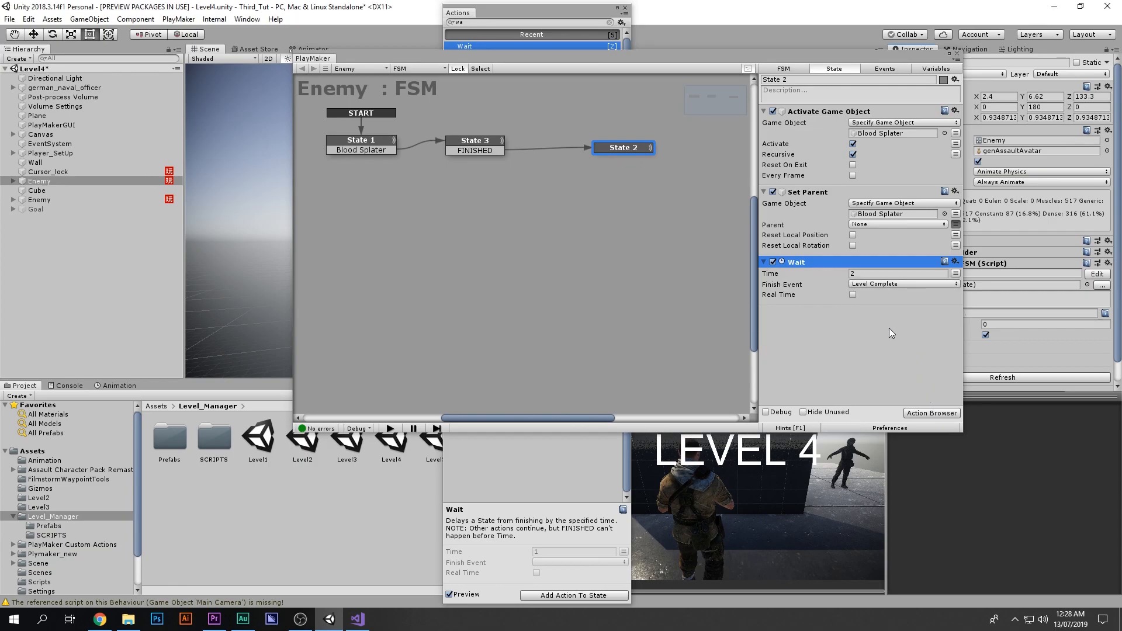
Step: Add a Level Complete transition to State 2 and connect it to a new State 4
{"action": "right_click", "coordinate": [614, 149]}
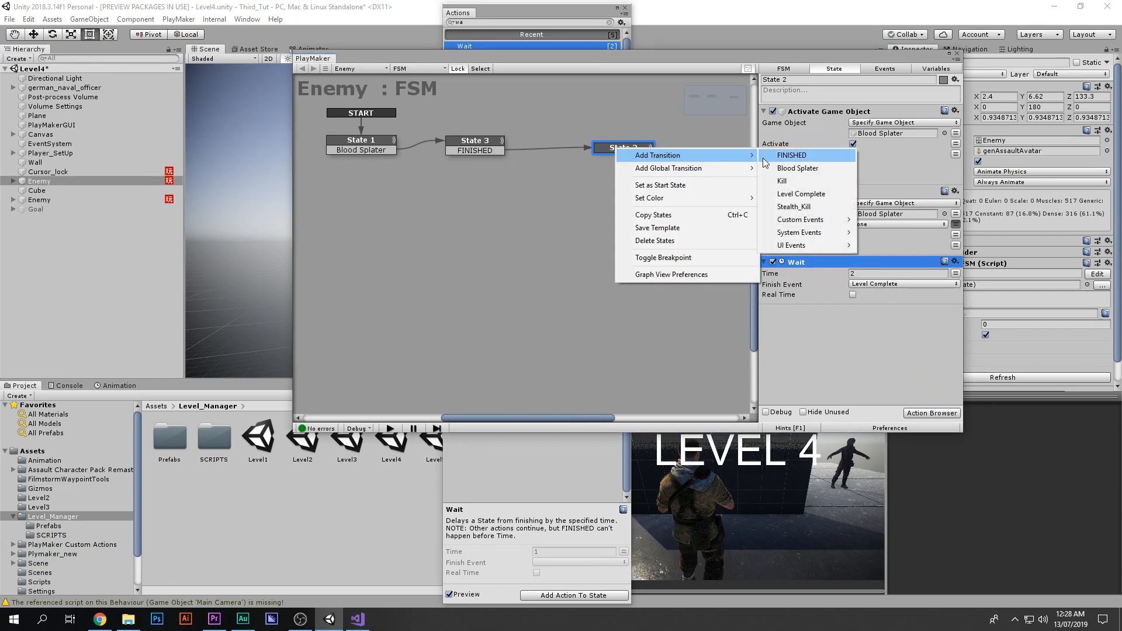
{"action": "left_click", "coordinate": [769, 156]}
{"action": "key", "text": "ctrl+z"}
{"action": "right_click", "coordinate": [631, 154]}
{"action": "mouse_move", "coordinate": [643, 154]}
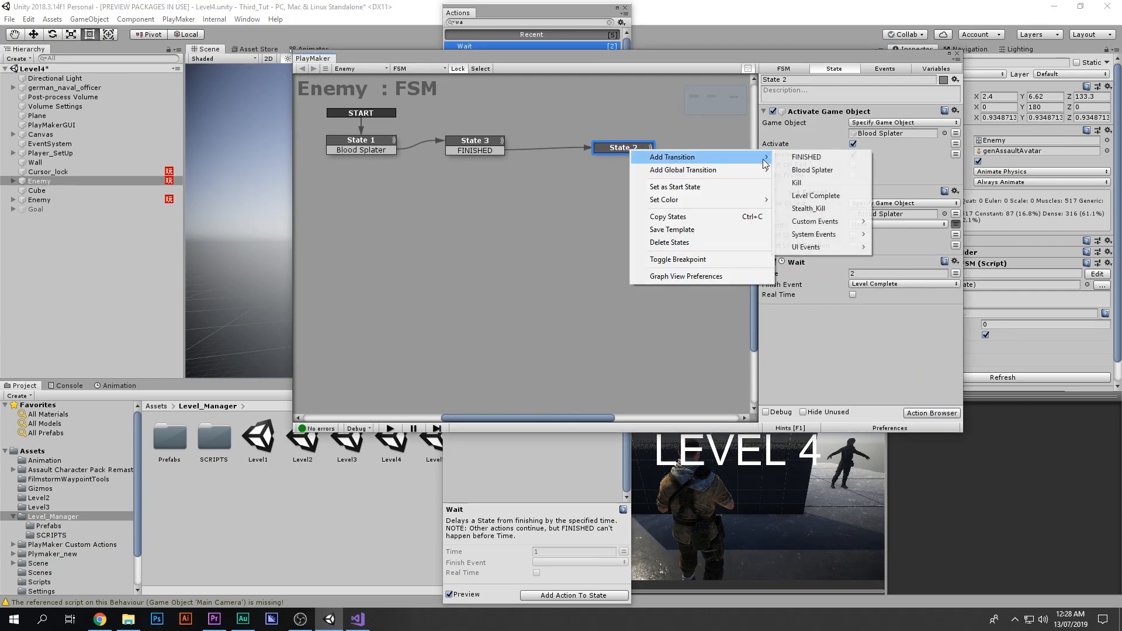
{"action": "left_click", "coordinate": [841, 193]}
{"action": "left_click_drag", "start_coordinate": [638, 157], "coordinate": [643, 234]}
Step: Give State 4 an Activate Game Object action targeting the Goal object from the hierarchy
{"action": "double_click", "coordinate": [858, 224]}
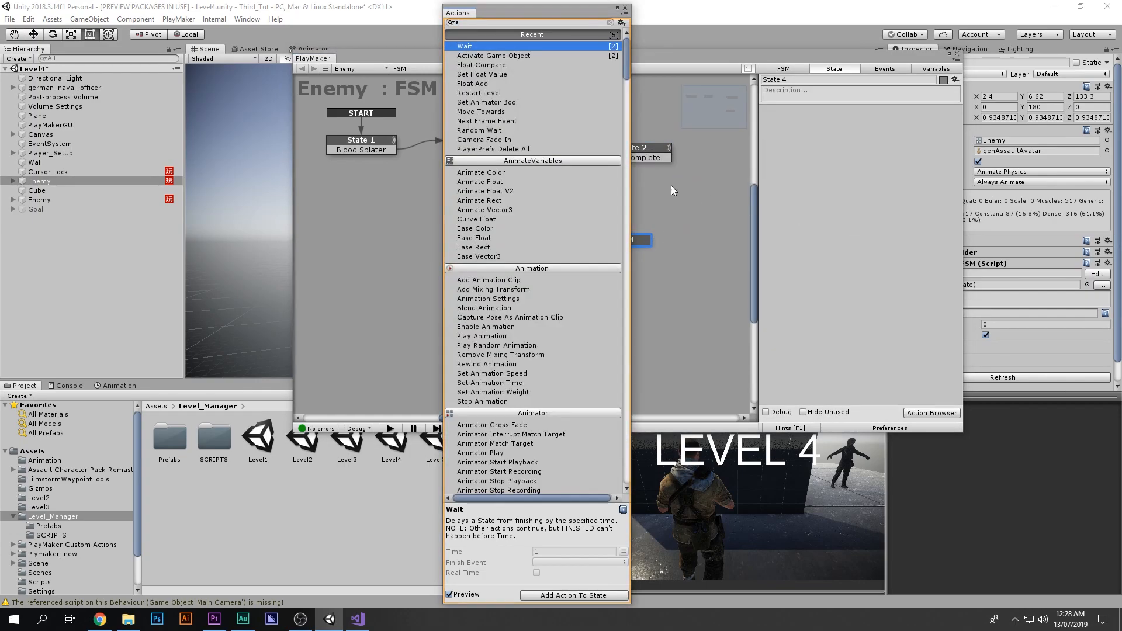
{"action": "type", "text": "ac"}
{"action": "double_click", "coordinate": [485, 46]}
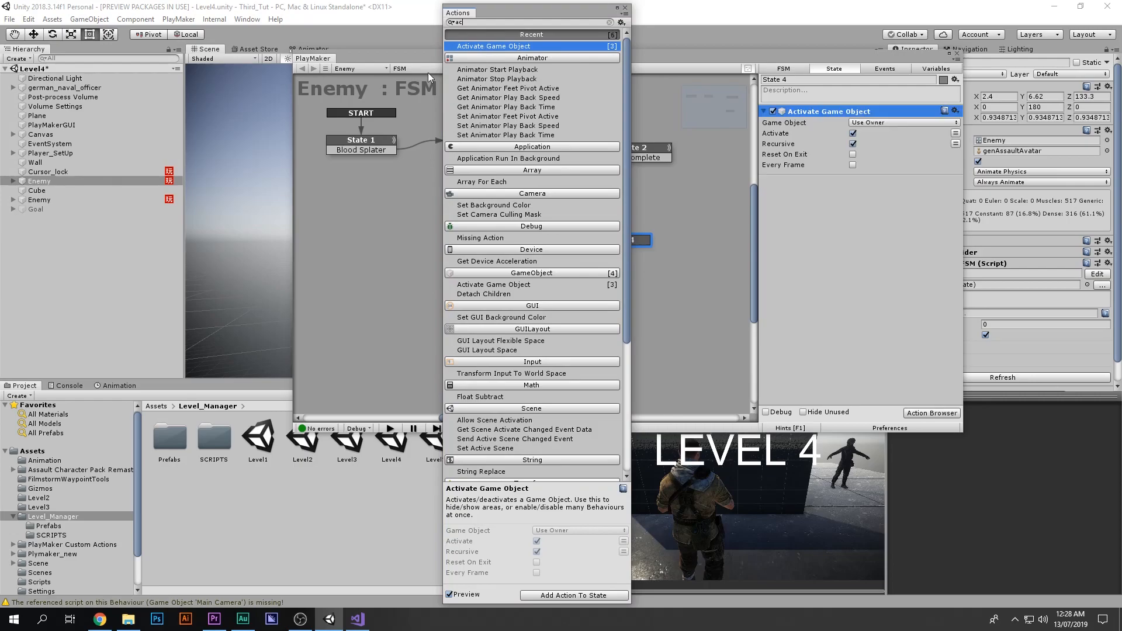
{"action": "left_click", "coordinate": [903, 122]}
{"action": "left_click", "coordinate": [880, 142]}
{"action": "left_click_drag", "start_coordinate": [48, 208], "coordinate": [894, 133]}
{"action": "left_click", "coordinate": [624, 8]}
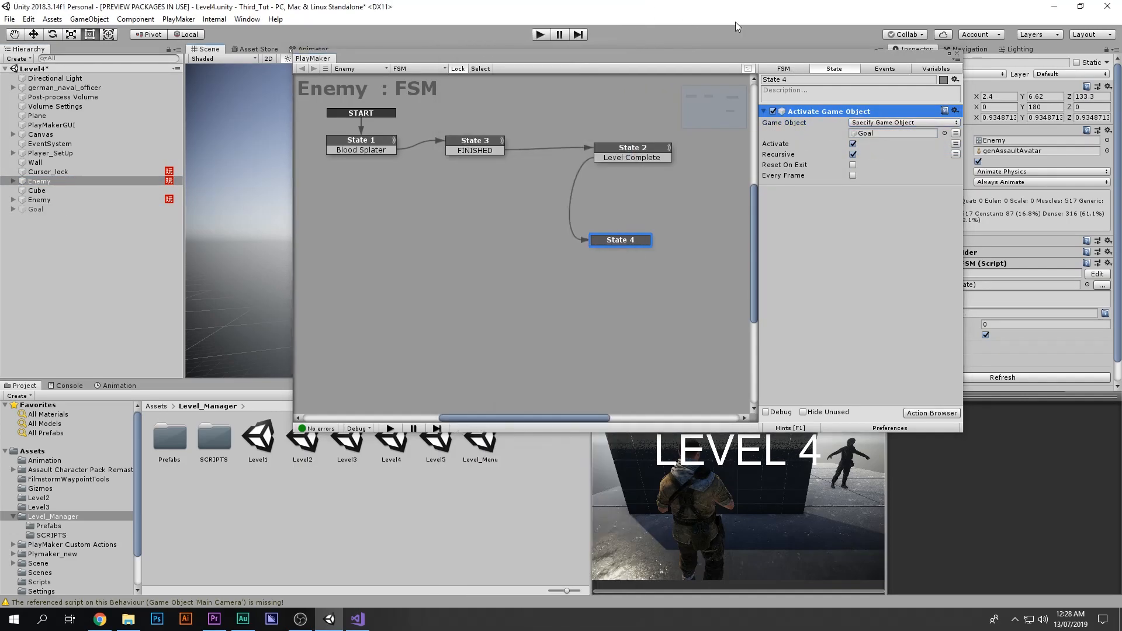
Step: Save the Level4 scene
{"action": "key", "text": "ctrl+s"}
{"action": "left_click", "coordinate": [956, 53]}
{"action": "left_click", "coordinate": [541, 34]}
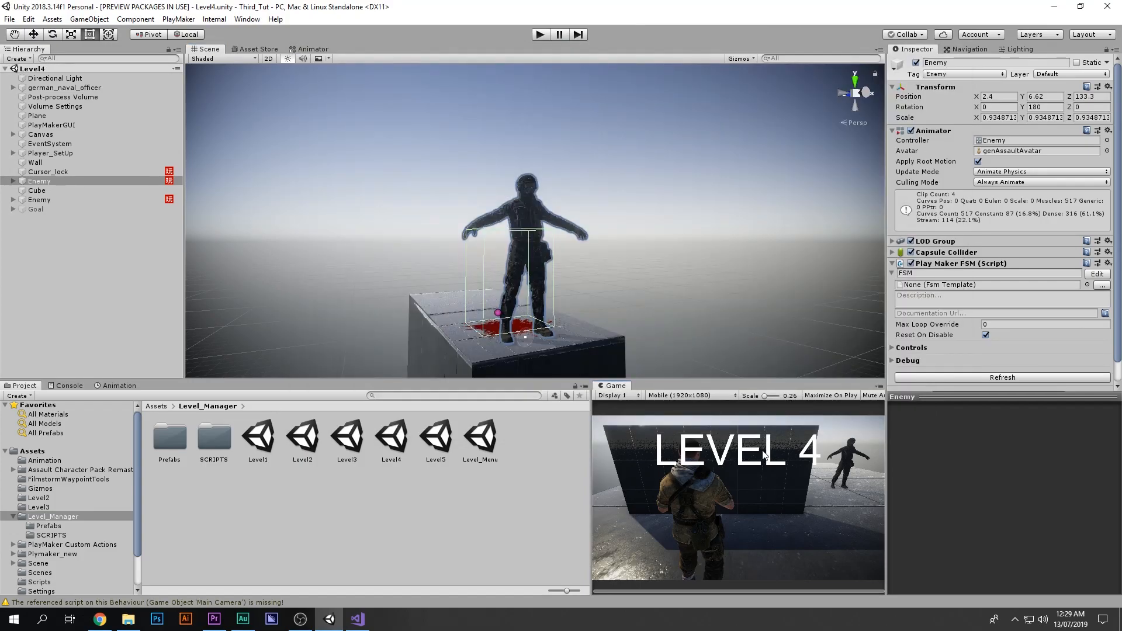
{"action": "left_click", "coordinate": [542, 34]}
Step: Open the Level_Menu scene and playtest it by choosing level 4 and finishing the level
{"action": "double_click", "coordinate": [481, 437]}
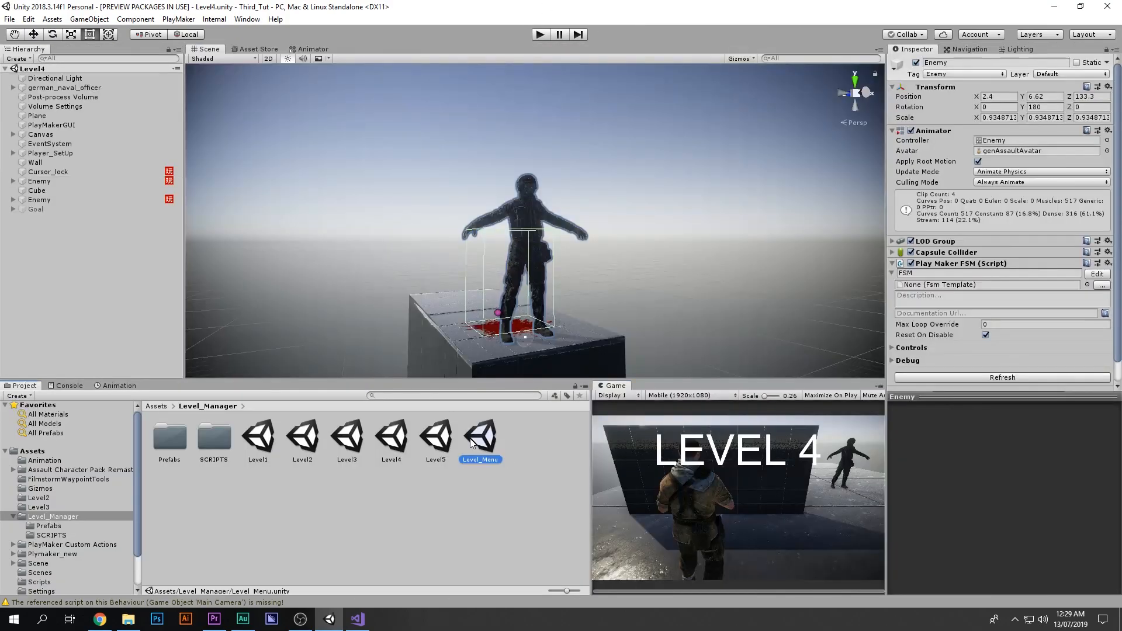
{"action": "left_click", "coordinate": [541, 35]}
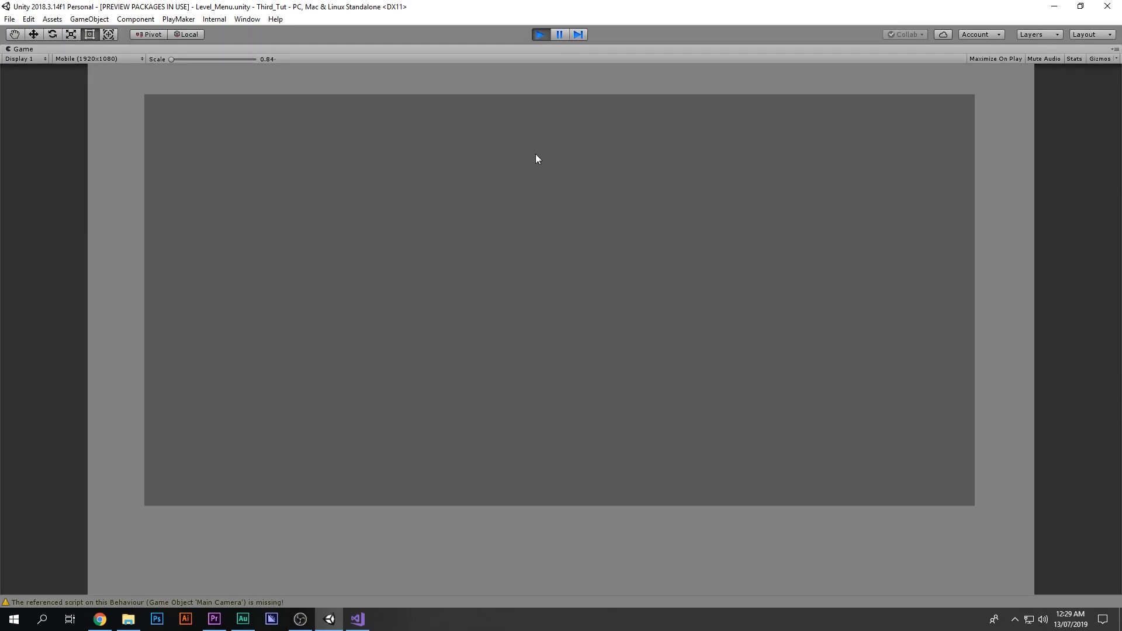
{"action": "left_click", "coordinate": [730, 185]}
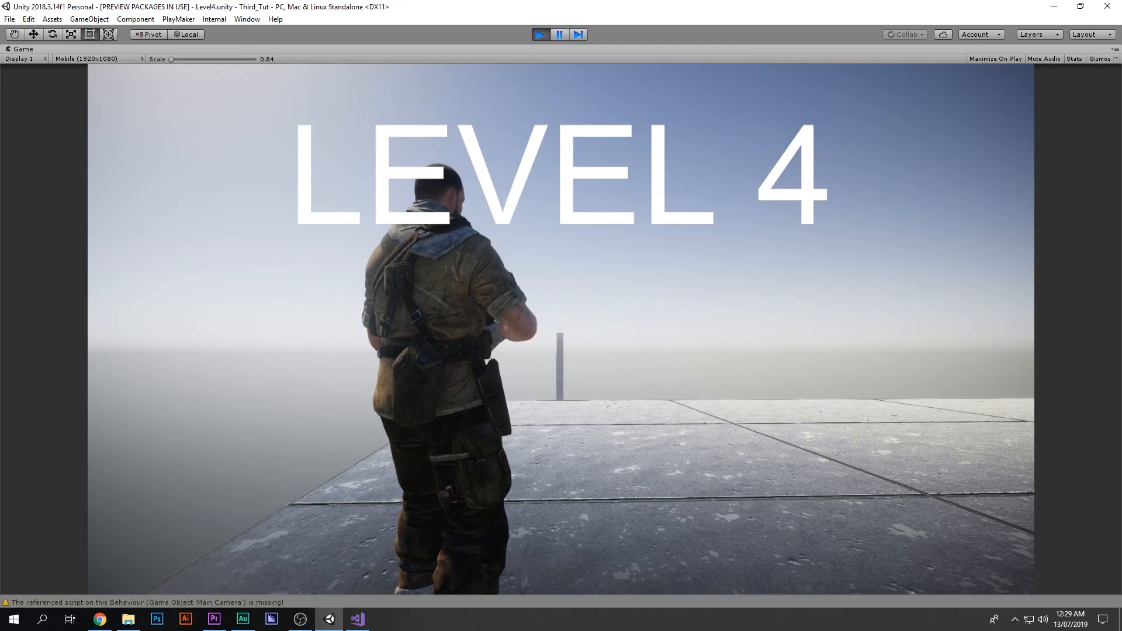
{"action": "key", "text": "Escape"}
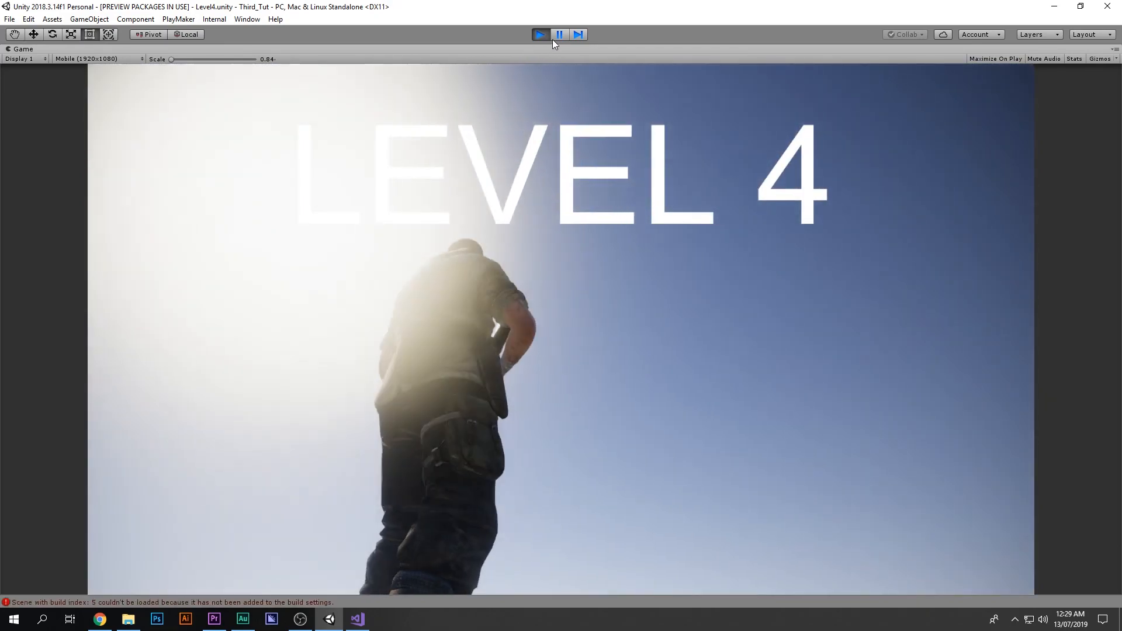
{"action": "left_click", "coordinate": [559, 34]}
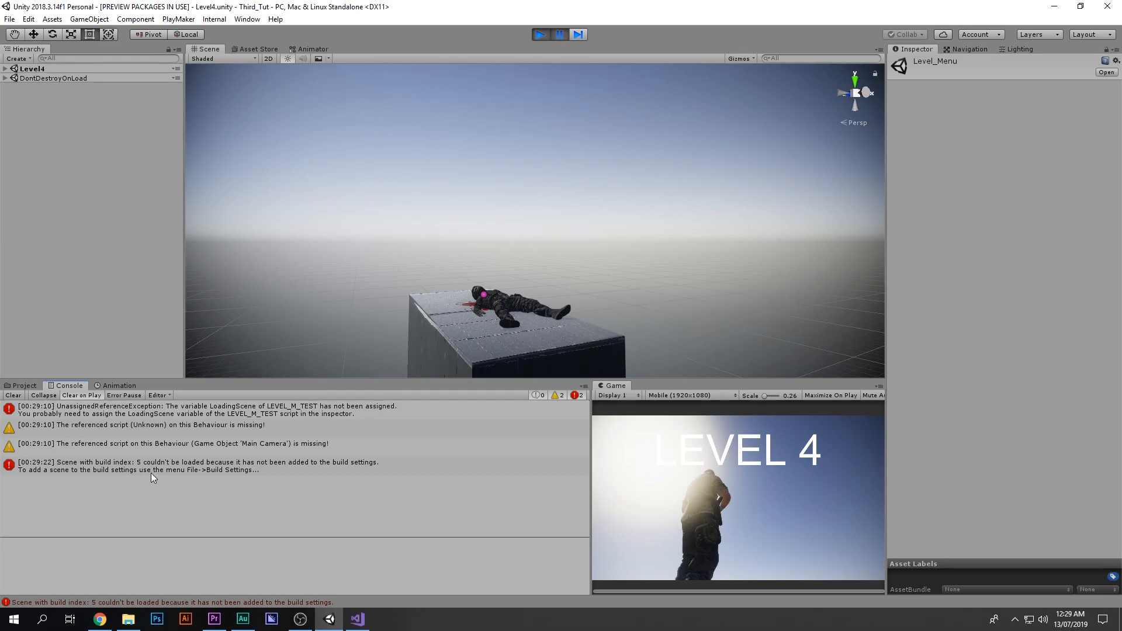
{"action": "left_click", "coordinate": [541, 36]}
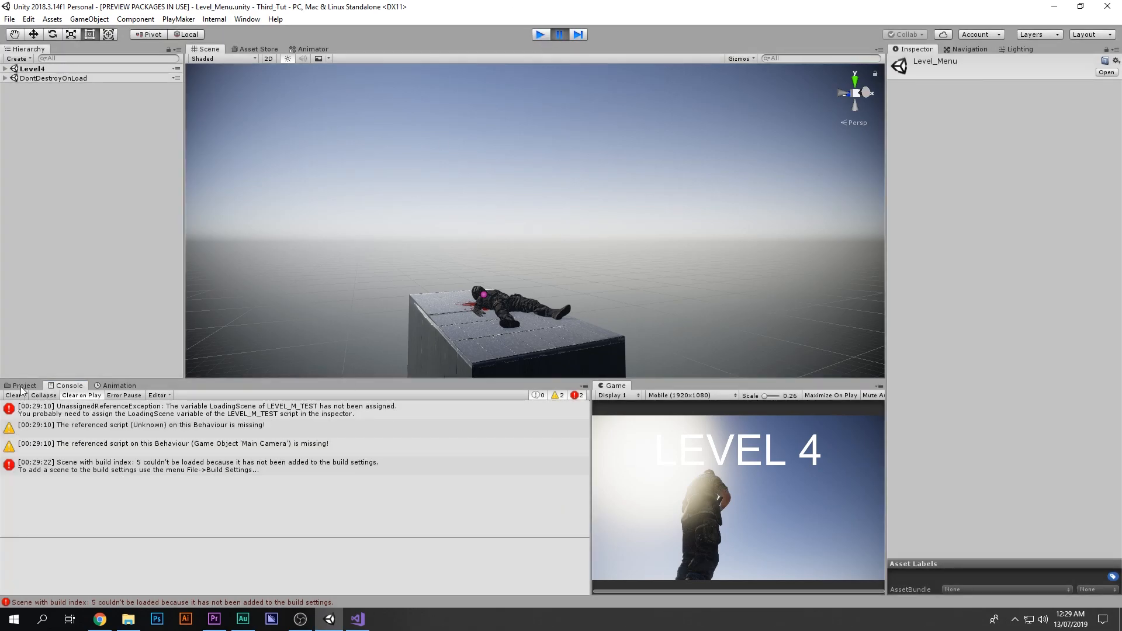
Step: Add the Level5 scene to the scenes in the build settings
{"action": "left_click", "coordinate": [23, 386]}
{"action": "left_click", "coordinate": [9, 21]}
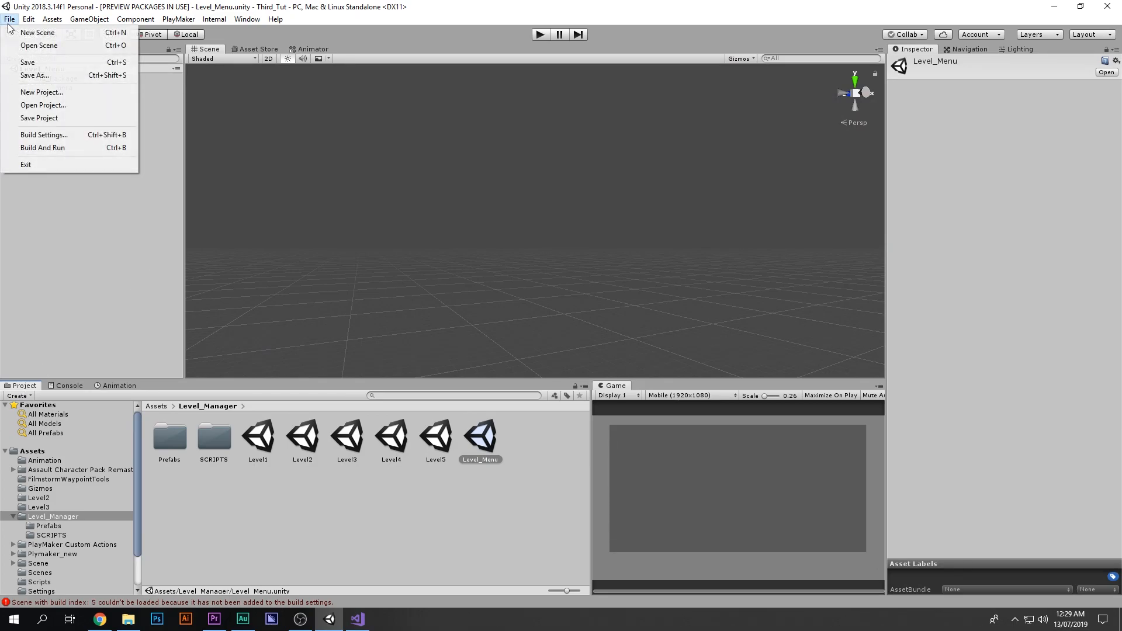
{"action": "left_click", "coordinate": [45, 135]}
{"action": "left_click_drag", "start_coordinate": [391, 325], "coordinate": [491, 148]}
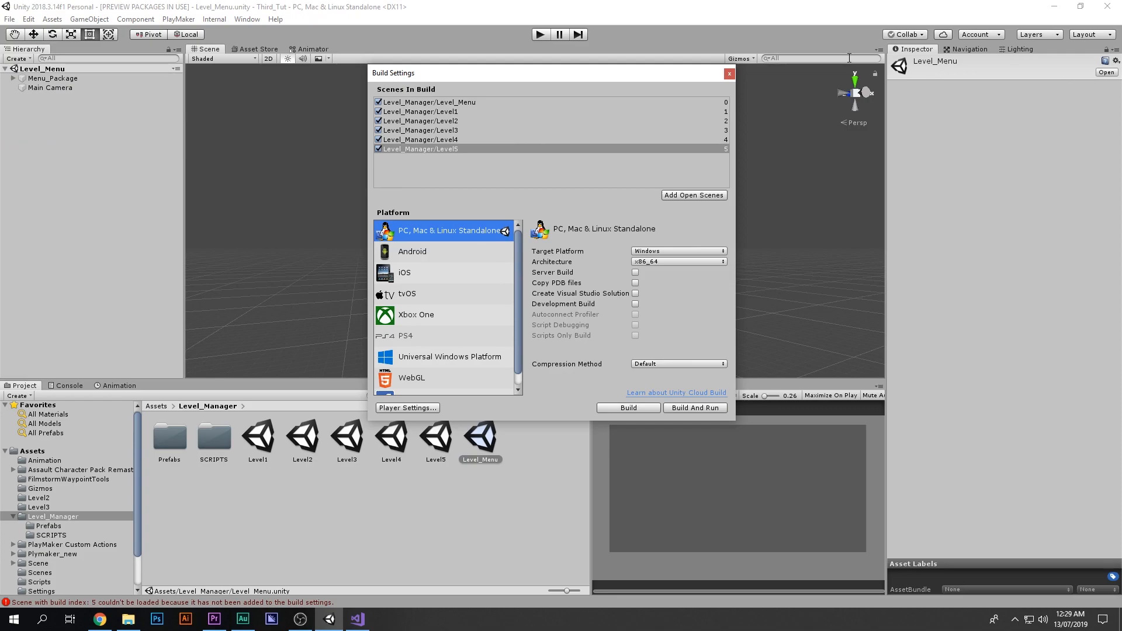
{"action": "left_click", "coordinate": [729, 74]}
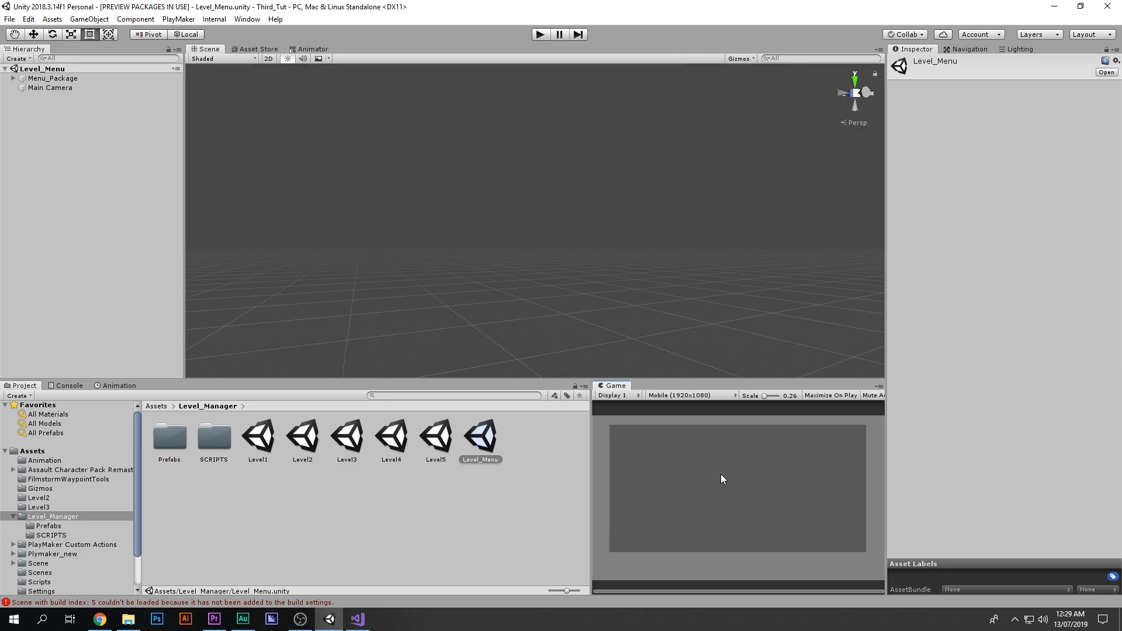
Step: Playtest from the level menu, completing level 4 and walking into level 5
{"action": "key", "text": "shift+space"}
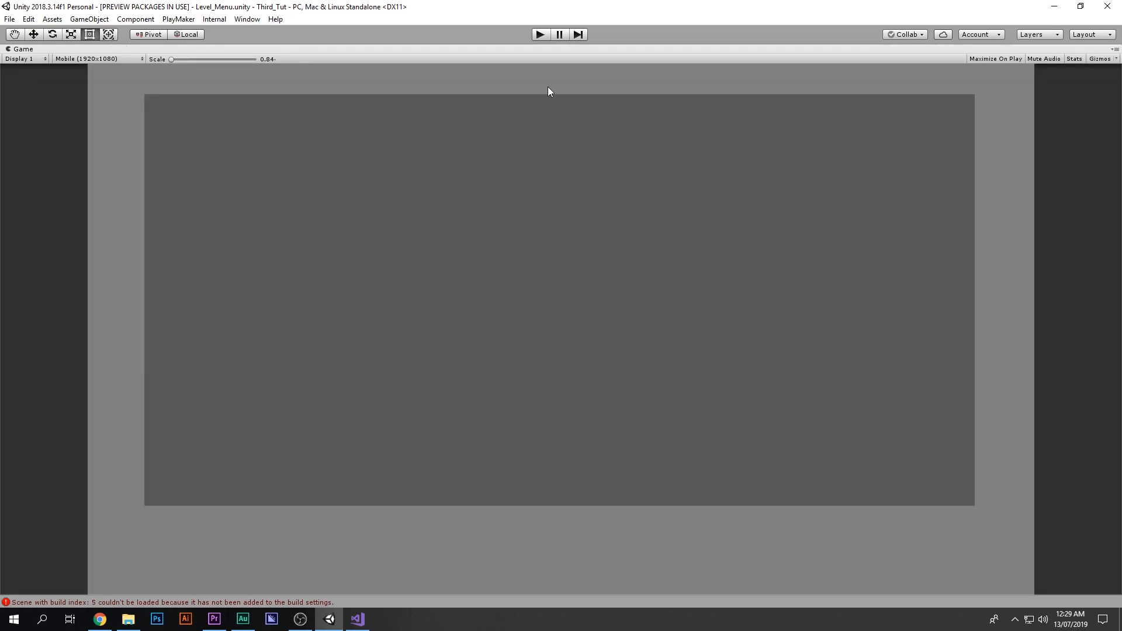
{"action": "left_click", "coordinate": [539, 34]}
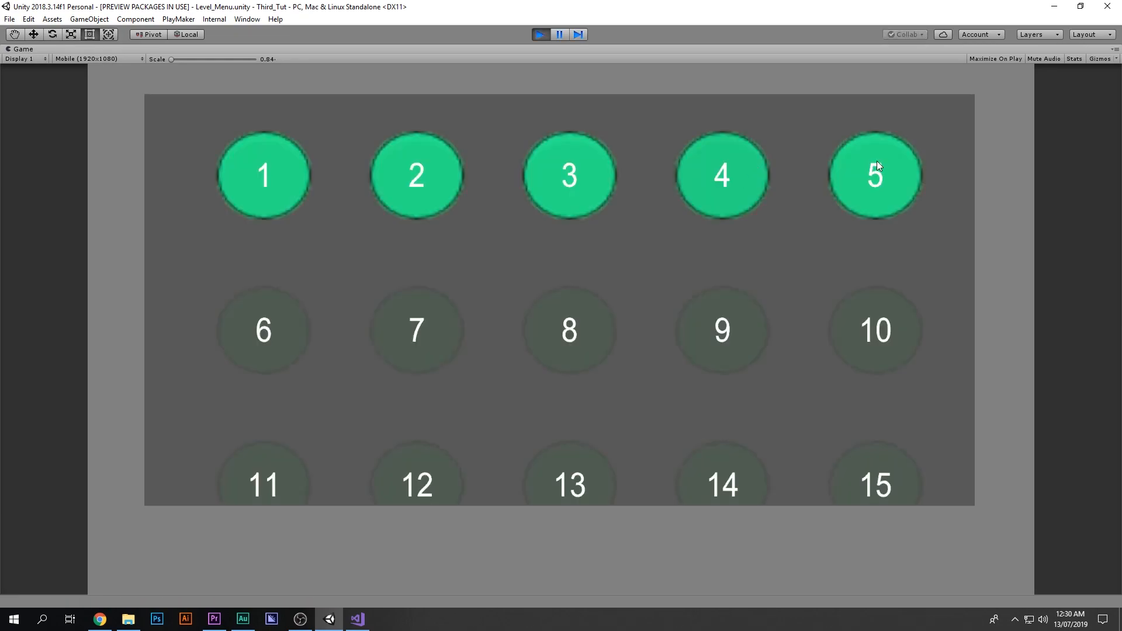
{"action": "left_click", "coordinate": [737, 178]}
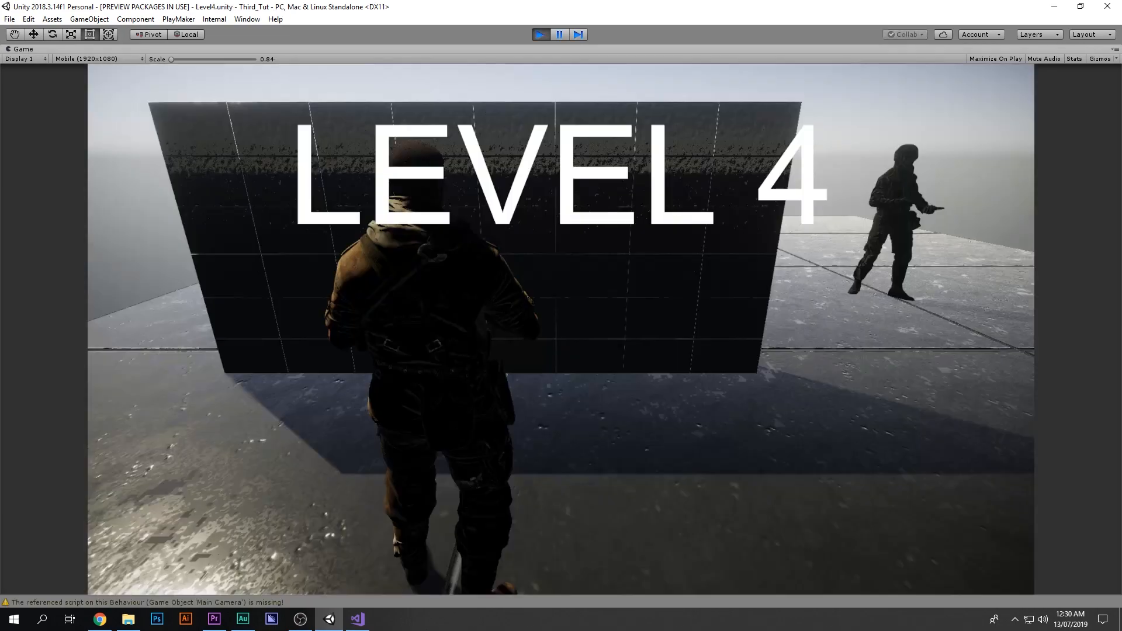
{"action": "key", "text": "w"}
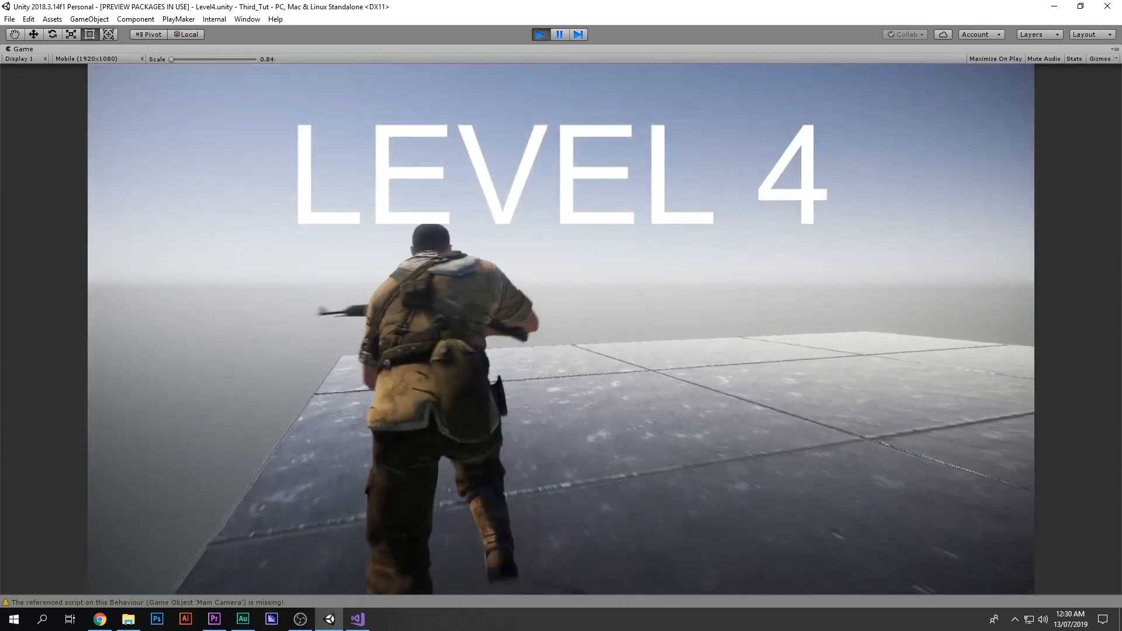
{"action": "right_click", "coordinate": [561, 330]}
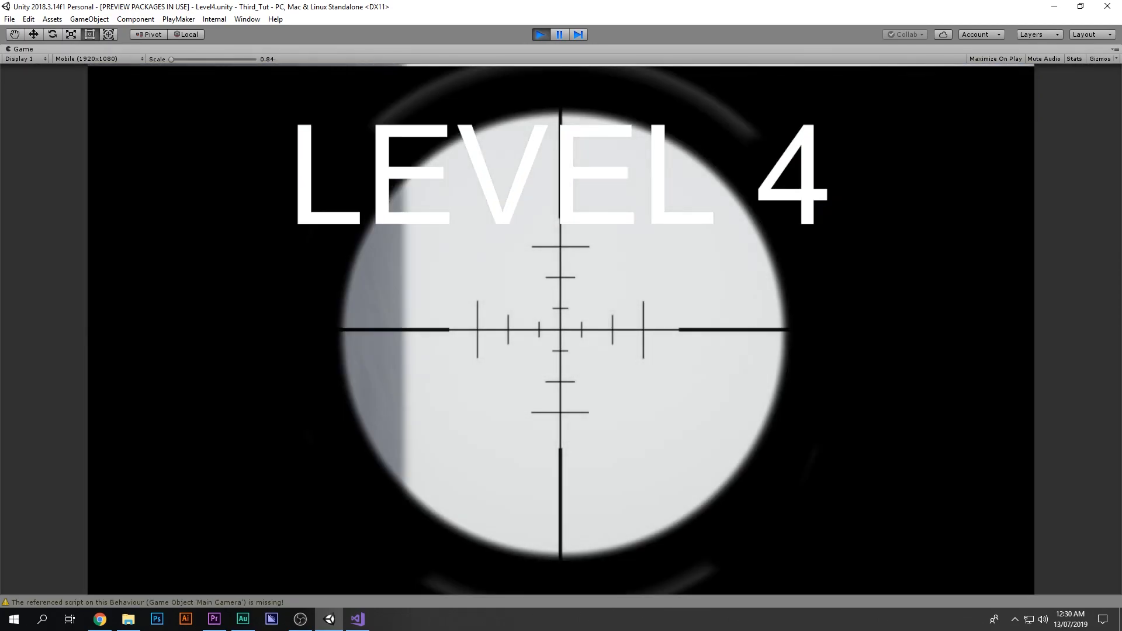
{"action": "right_click", "coordinate": [561, 329]}
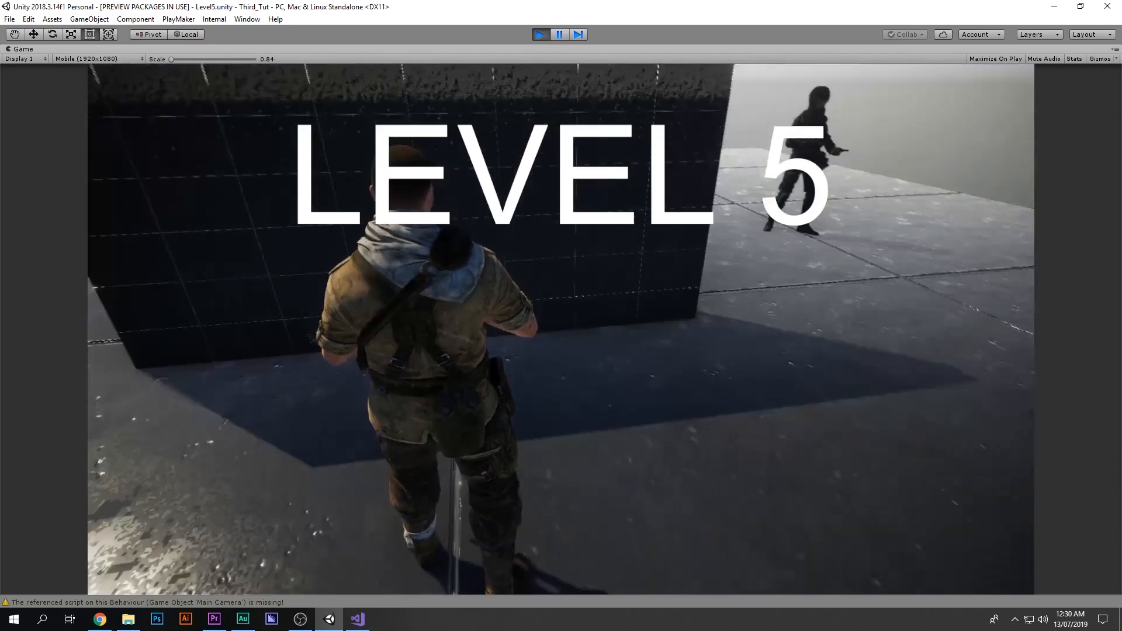
{"action": "key", "text": "w"}
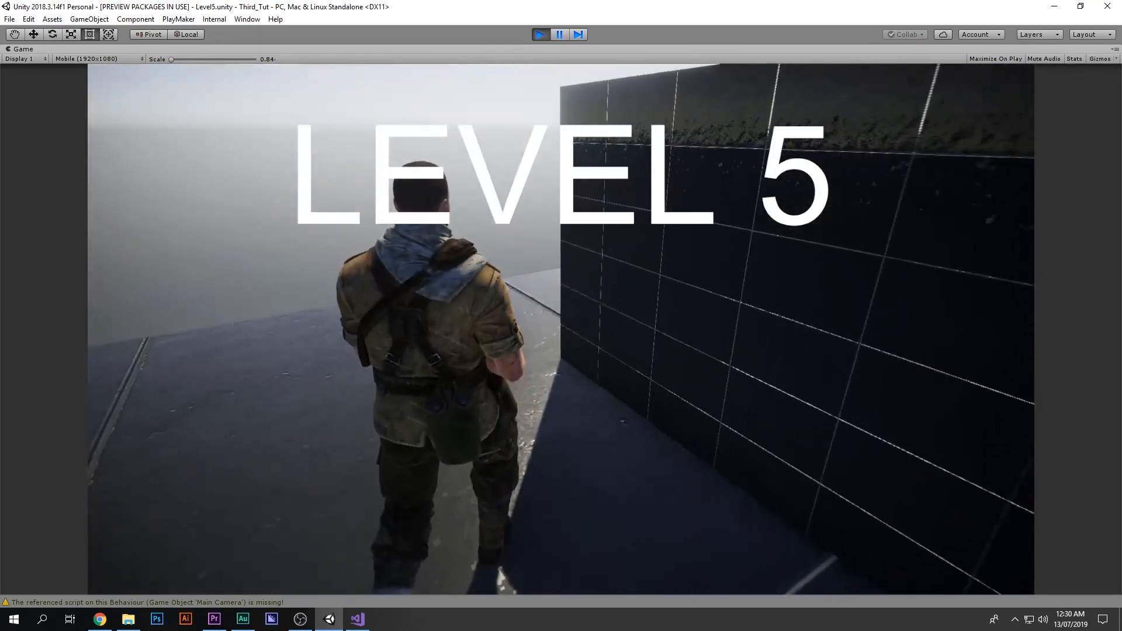
{"action": "key", "text": "w"}
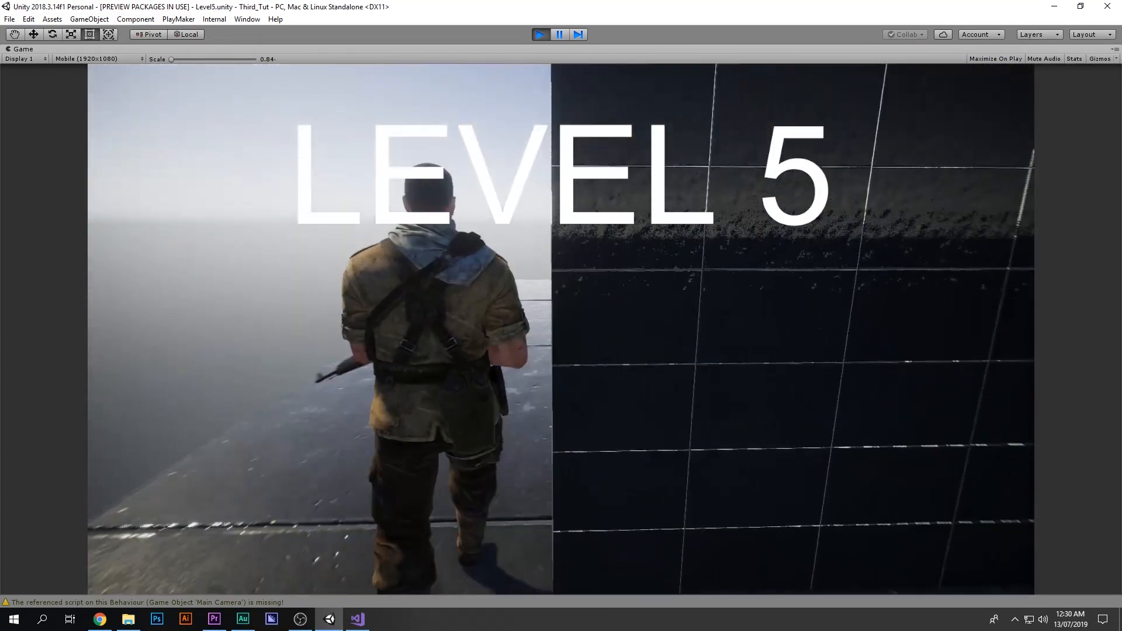
{"action": "key", "text": "w"}
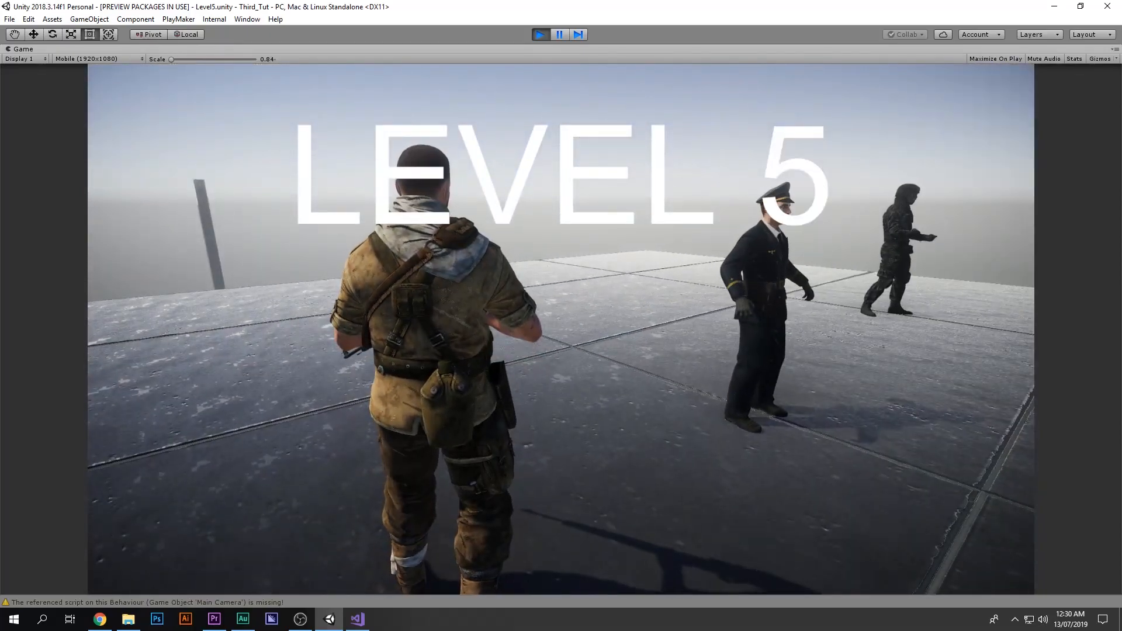
{"action": "key", "text": "Escape"}
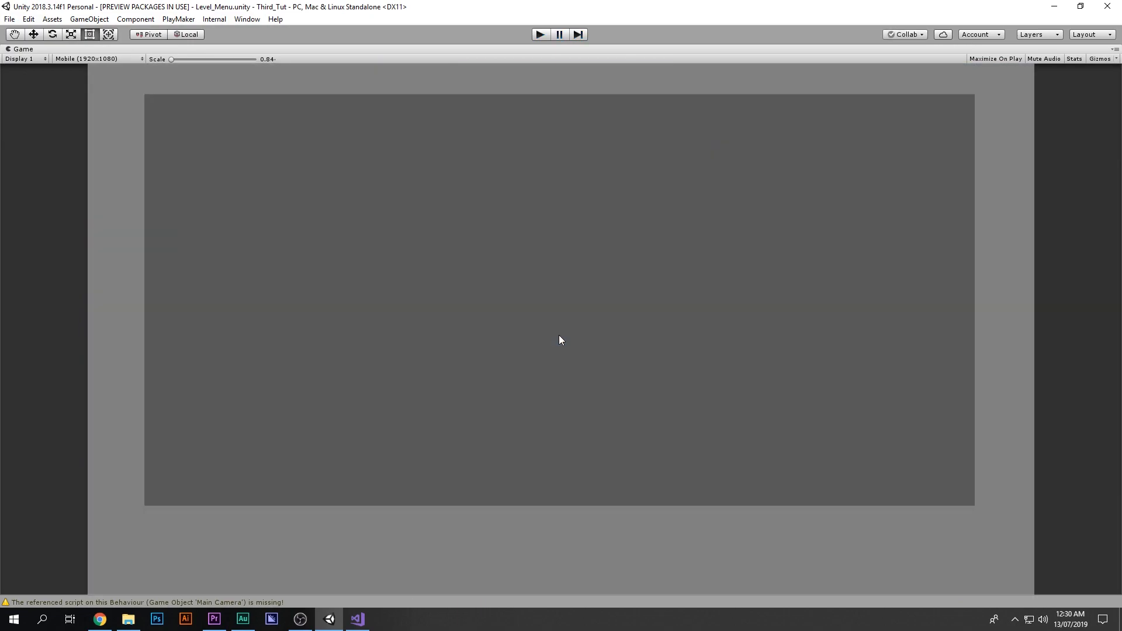
{"action": "left_click", "coordinate": [540, 34]}
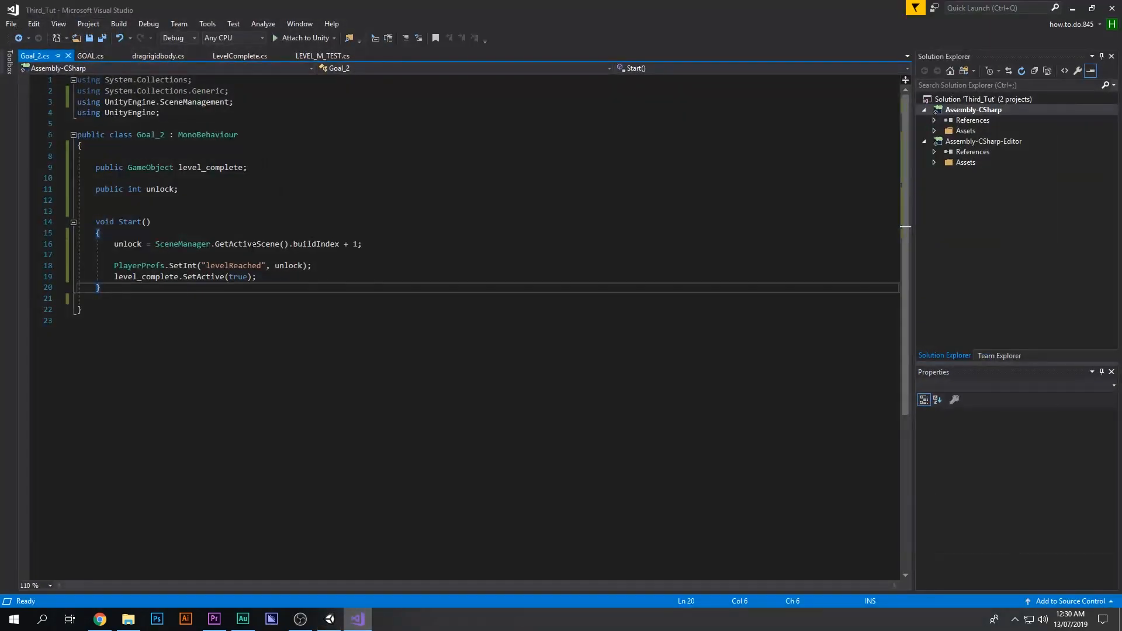
Step: In Visual Studio, review the LEVEL_M_TEST, LevelComplete, GOAL and Goal_2 scripts, selecting GOAL's PlayerPrefs trigger lines
{"action": "left_click", "coordinate": [187, 54]}
{"action": "left_click", "coordinate": [322, 54]}
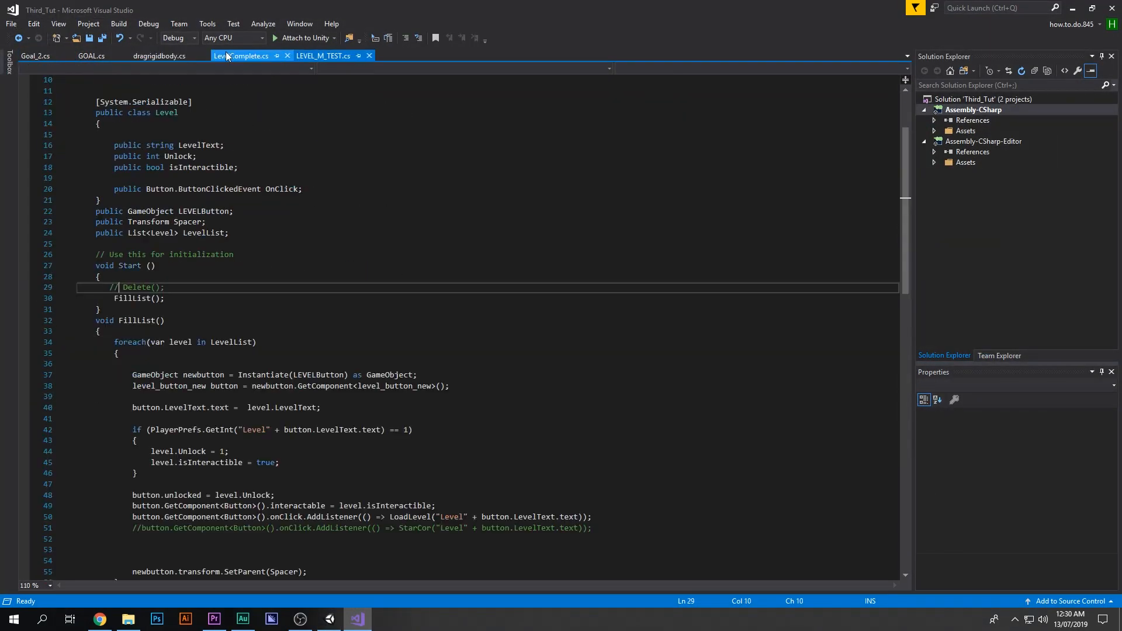
{"action": "left_click", "coordinate": [244, 56]}
{"action": "left_click", "coordinate": [89, 55]}
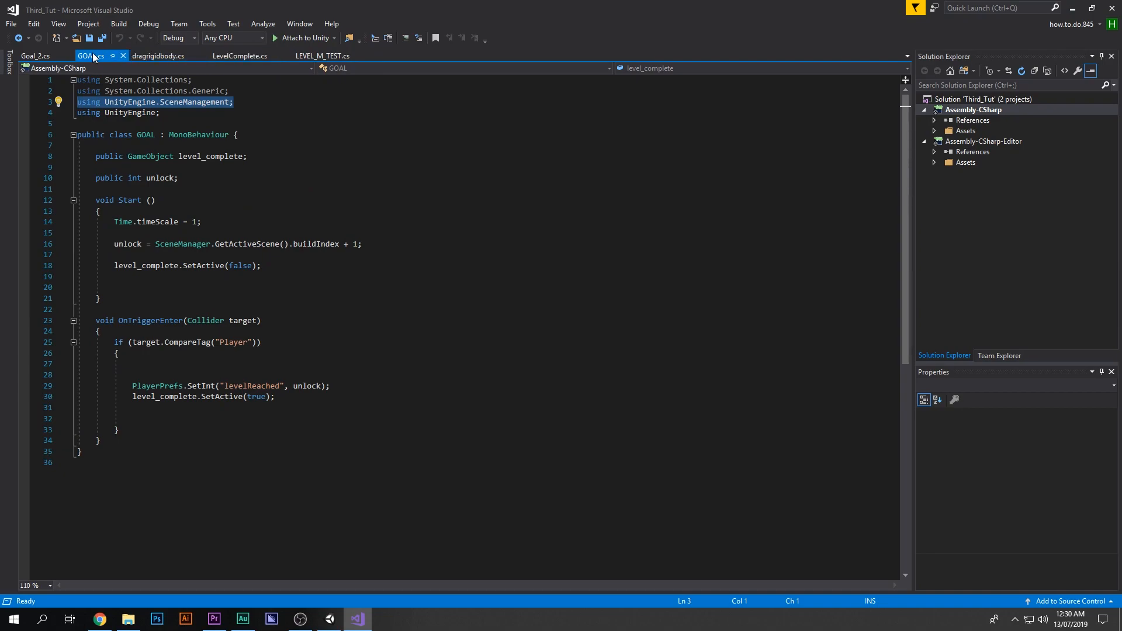
{"action": "left_click_drag", "start_coordinate": [308, 400], "coordinate": [58, 374]}
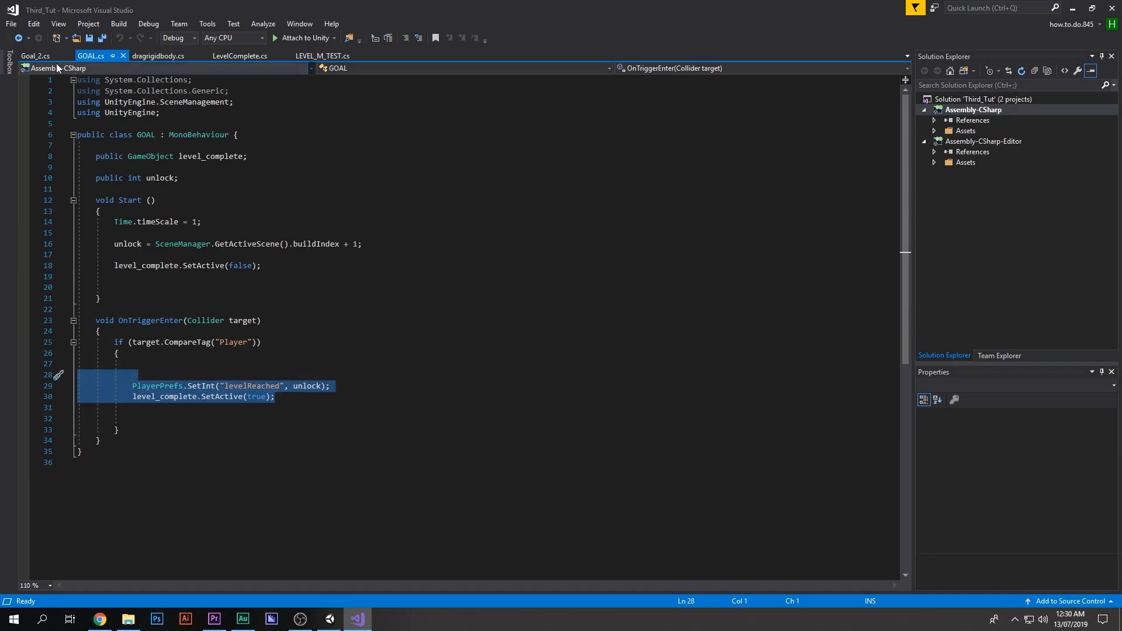
{"action": "left_click", "coordinate": [35, 56]}
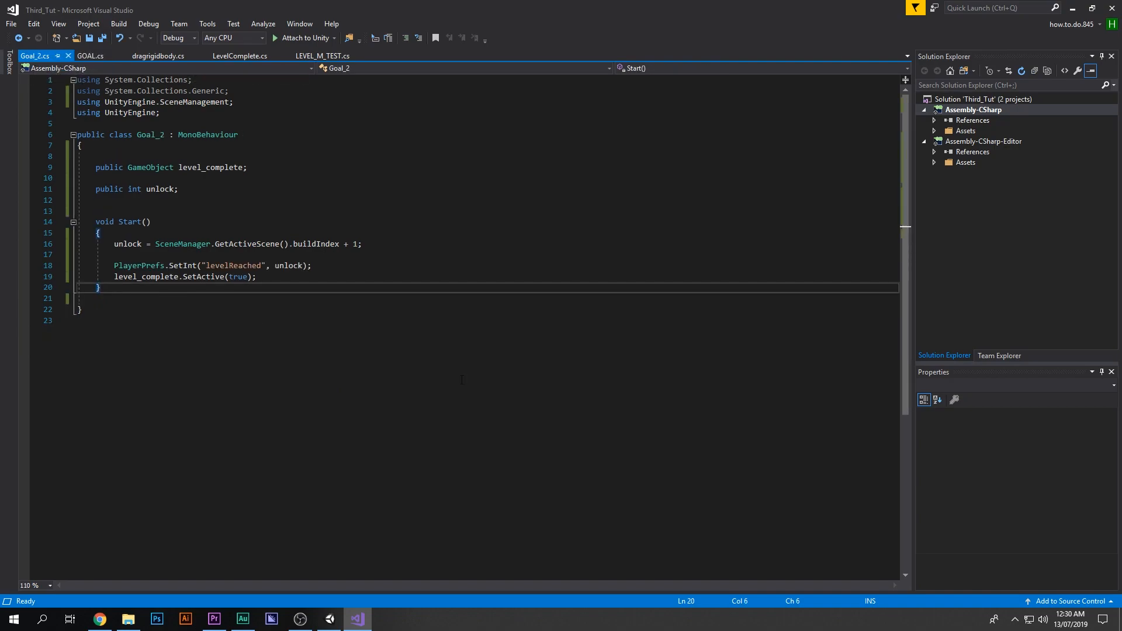
Step: Return to the editor and stop the running playtest
{"action": "left_click", "coordinate": [1073, 8]}
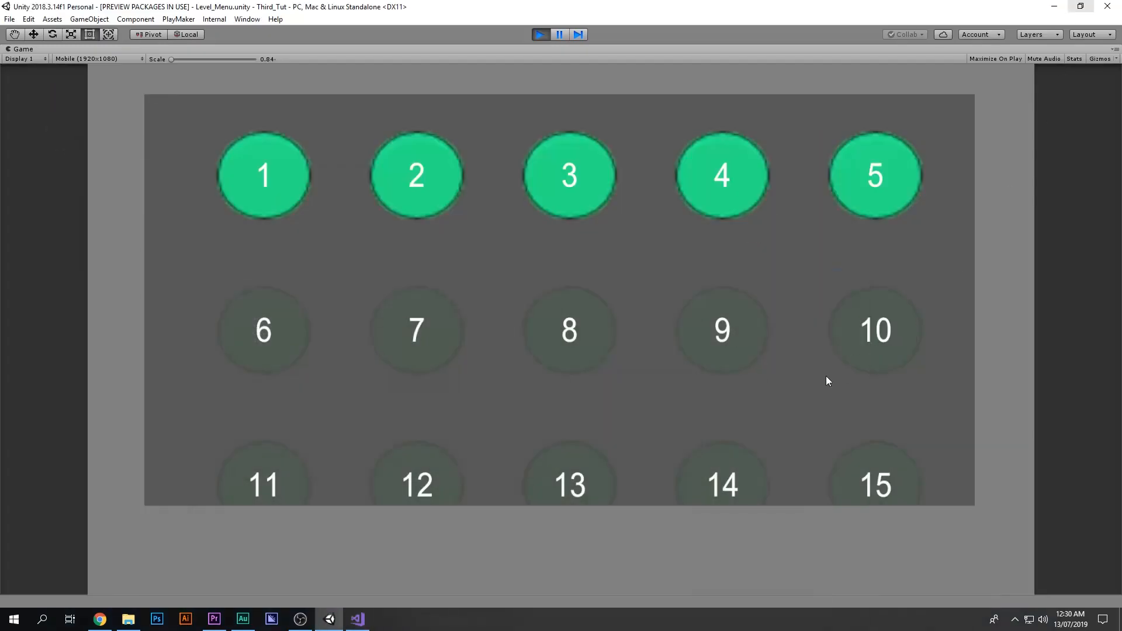
{"action": "left_click", "coordinate": [540, 35]}
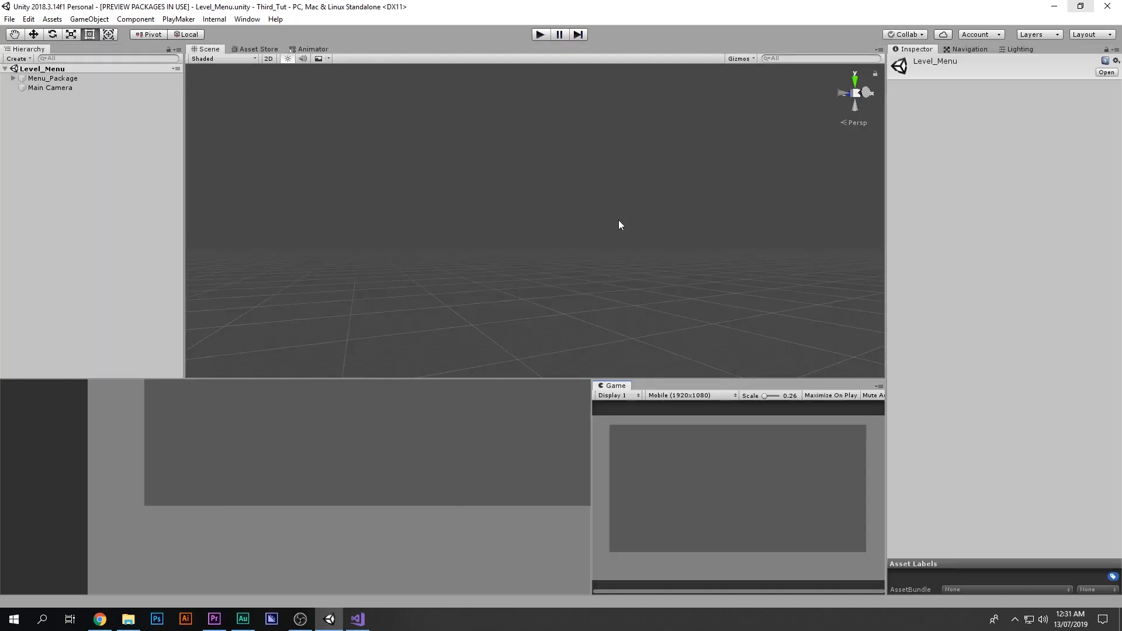
Step: Open the Level4 scene and activate its Goal object
{"action": "double_click", "coordinate": [391, 438]}
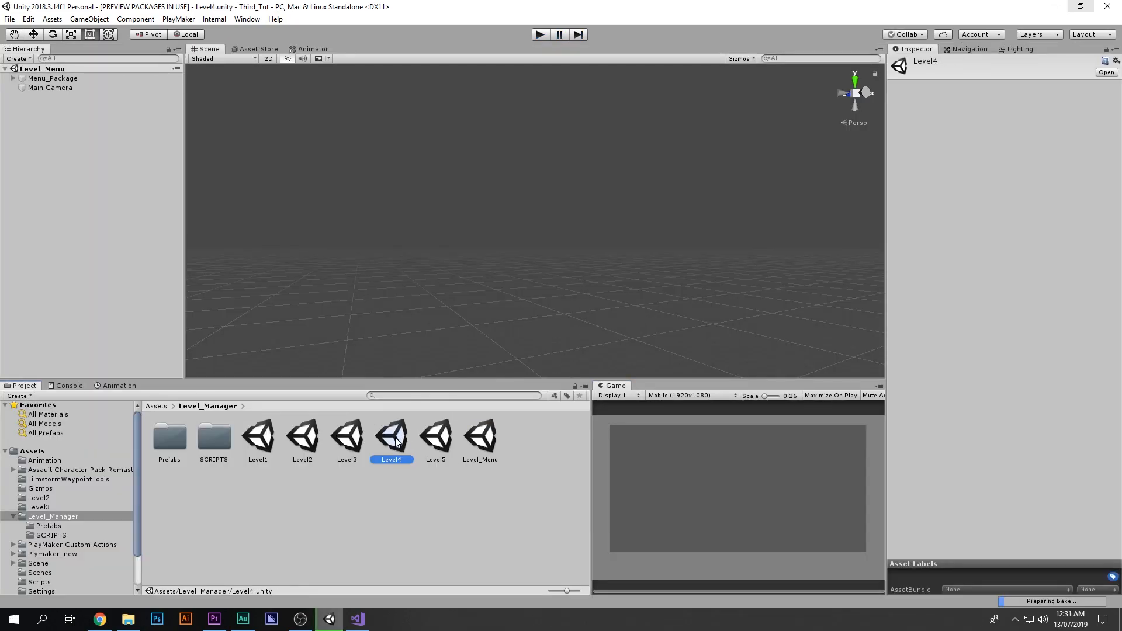
{"action": "left_click", "coordinate": [23, 210]}
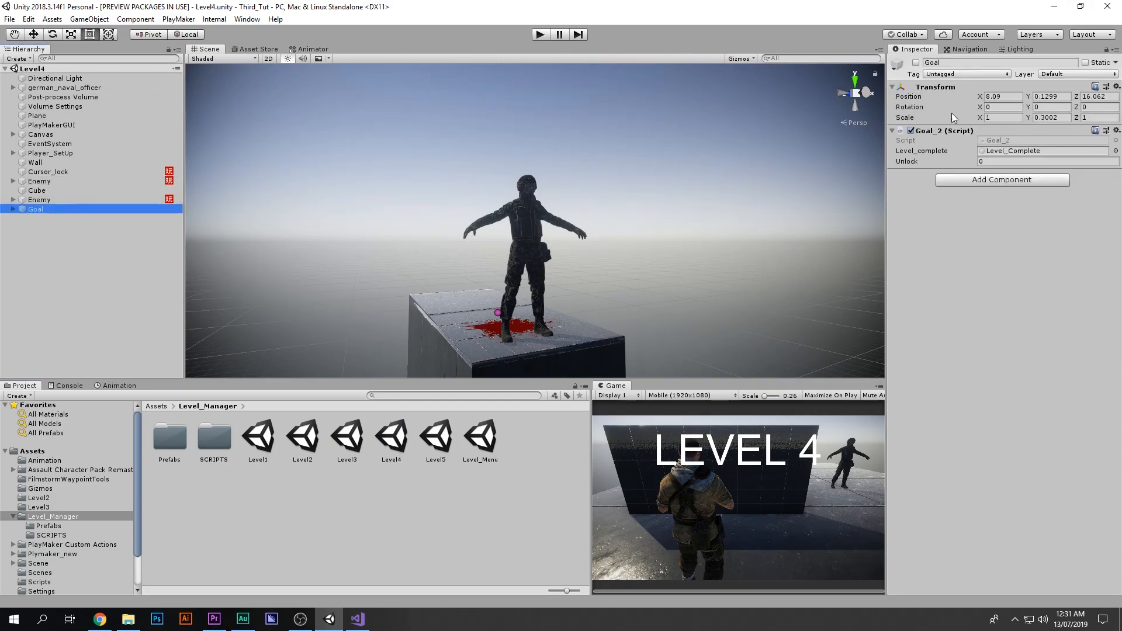
{"action": "left_click", "coordinate": [916, 62]}
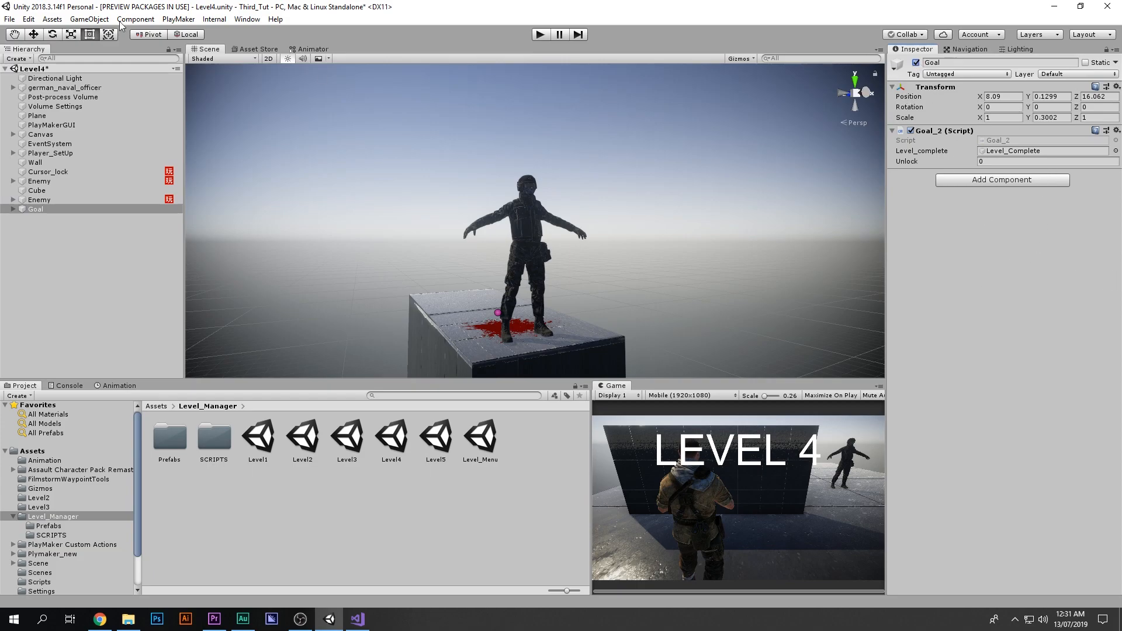
Step: Open the build settings and review the Level4 and Level5 entries in the scene list
{"action": "left_click", "coordinate": [9, 18]}
{"action": "left_click", "coordinate": [44, 135]}
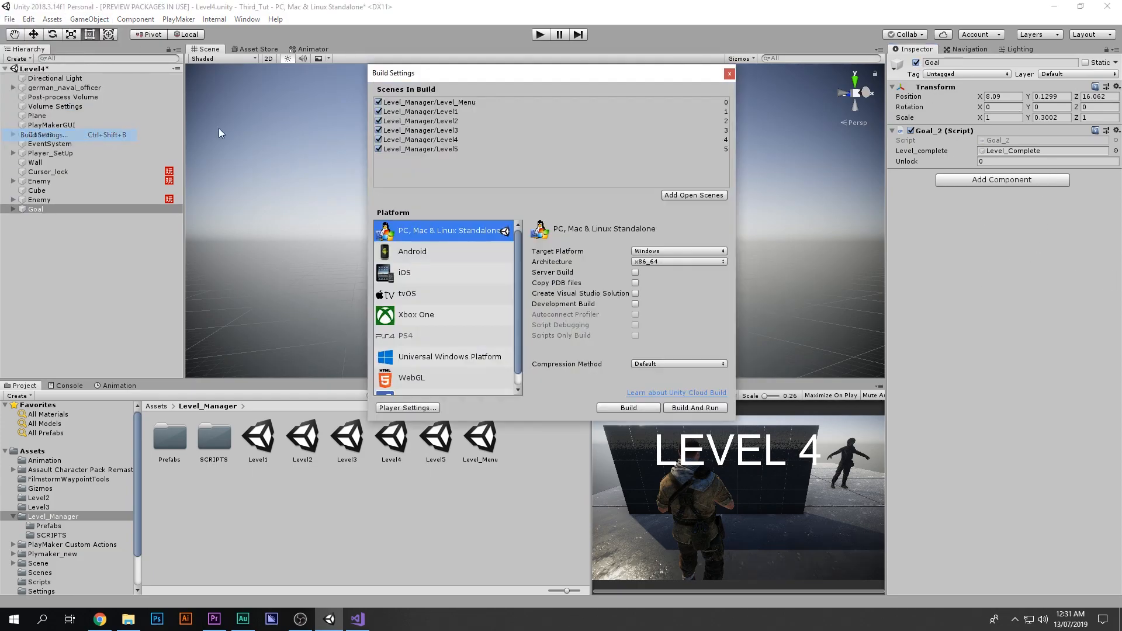
{"action": "left_click", "coordinate": [451, 141]}
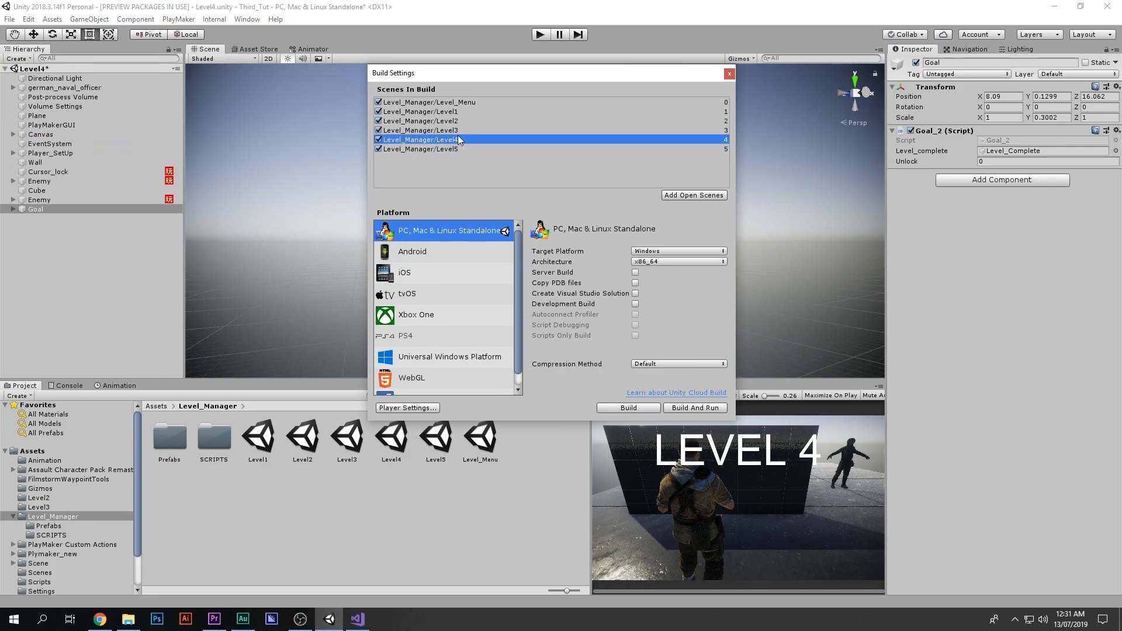
{"action": "left_click", "coordinate": [425, 150]}
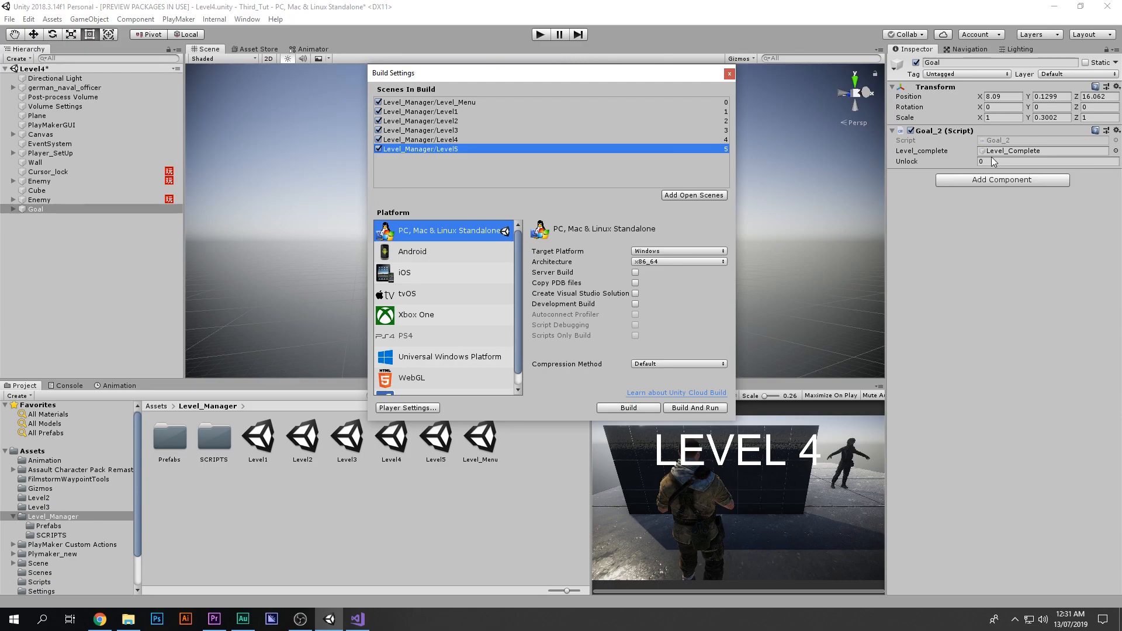
{"action": "left_click", "coordinate": [730, 73]}
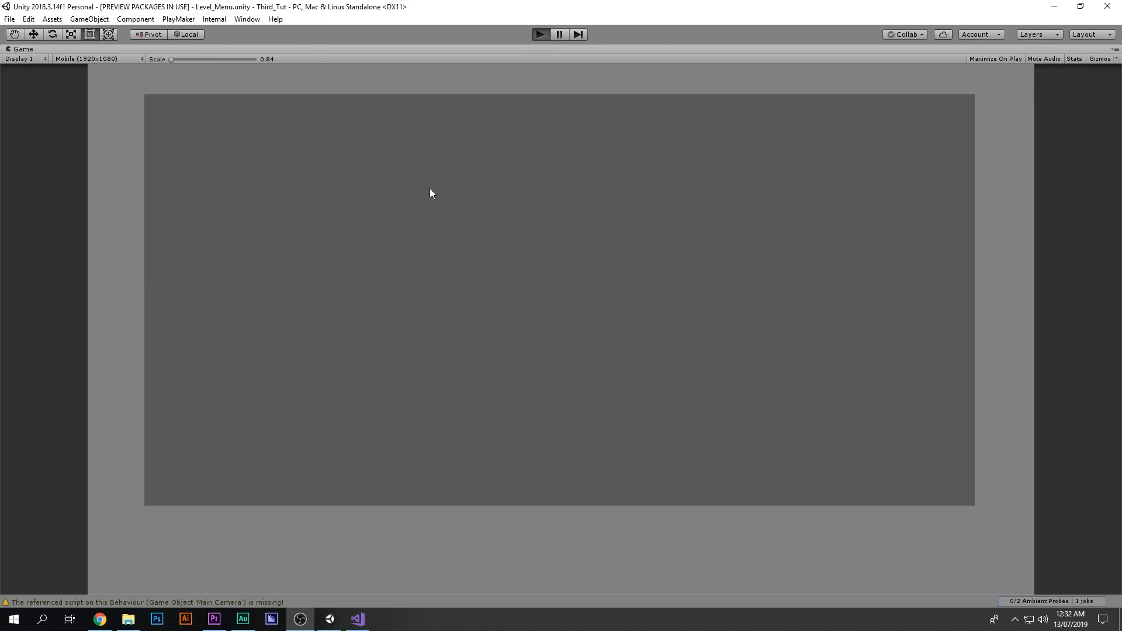
Step: Playtest the Level_Menu scene briefly and stop play mode
{"action": "left_click_drag", "start_coordinate": [288, 351], "coordinate": [630, 455]}
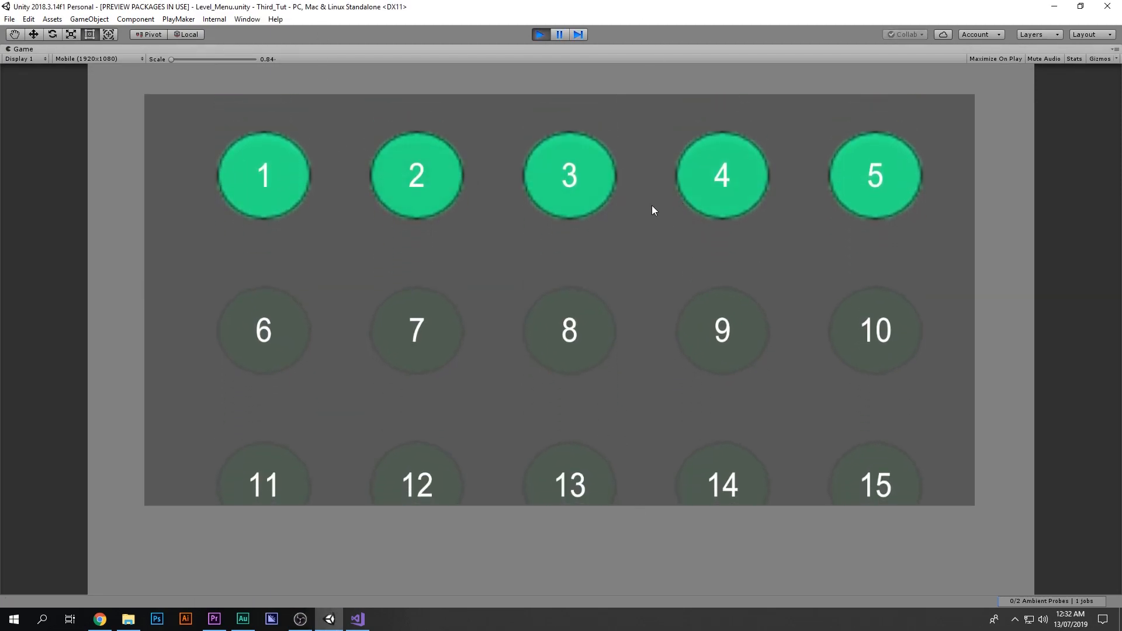
{"action": "left_click", "coordinate": [543, 33]}
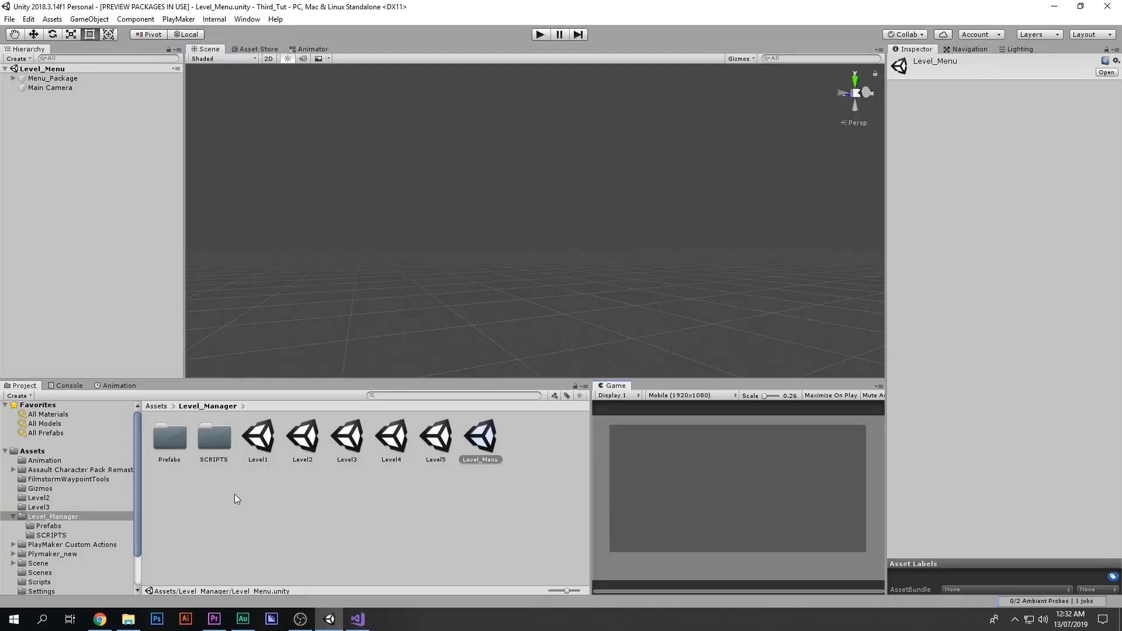
Step: Open the Level_button_test prefab and set the button image's source sprite to Background
{"action": "double_click", "coordinate": [162, 443]}
{"action": "double_click", "coordinate": [165, 444]}
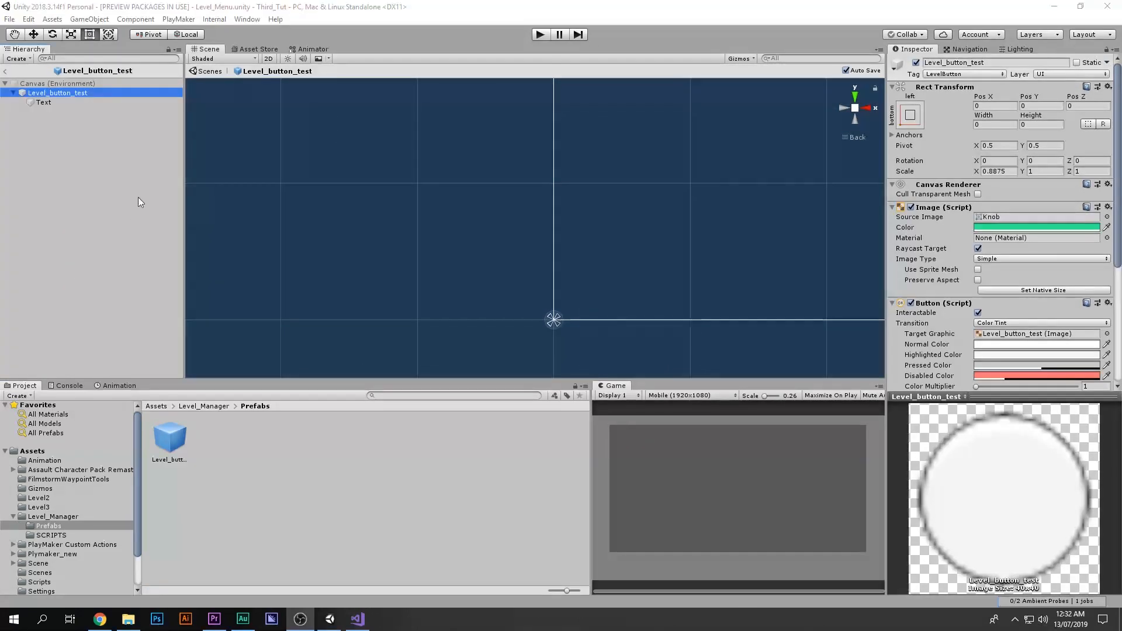
{"action": "left_click", "coordinate": [53, 103]}
{"action": "left_click", "coordinate": [50, 92]}
{"action": "left_click", "coordinate": [59, 84]}
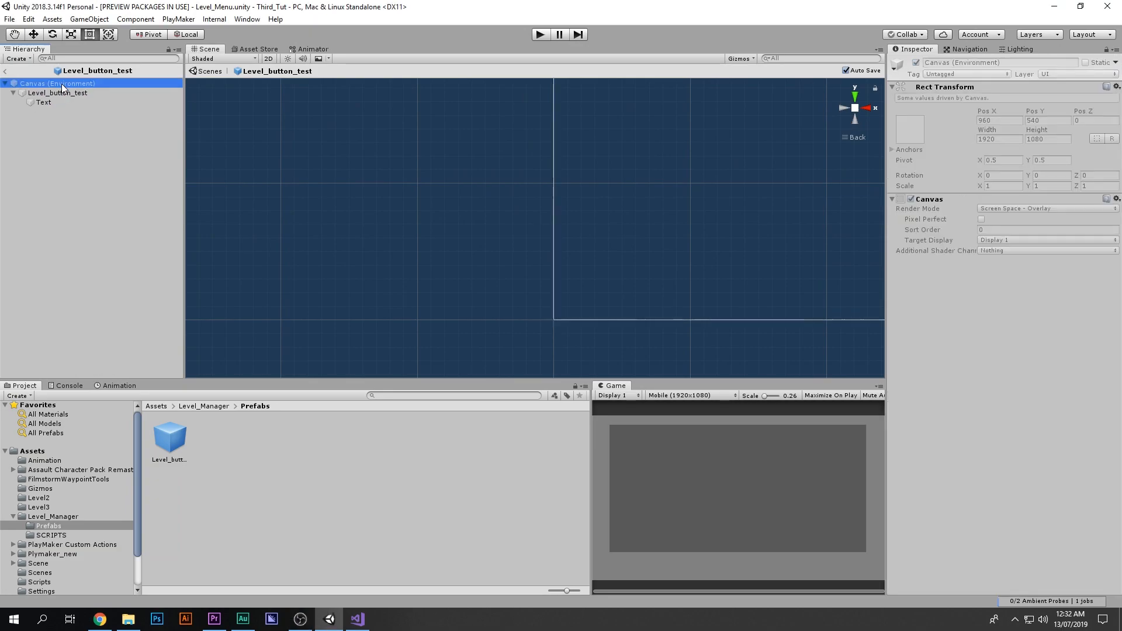
{"action": "left_click", "coordinate": [127, 101]}
{"action": "left_click", "coordinate": [113, 93]}
{"action": "left_click", "coordinate": [108, 100]}
{"action": "left_click", "coordinate": [107, 93]}
{"action": "left_click", "coordinate": [104, 103]}
{"action": "left_click", "coordinate": [107, 96]}
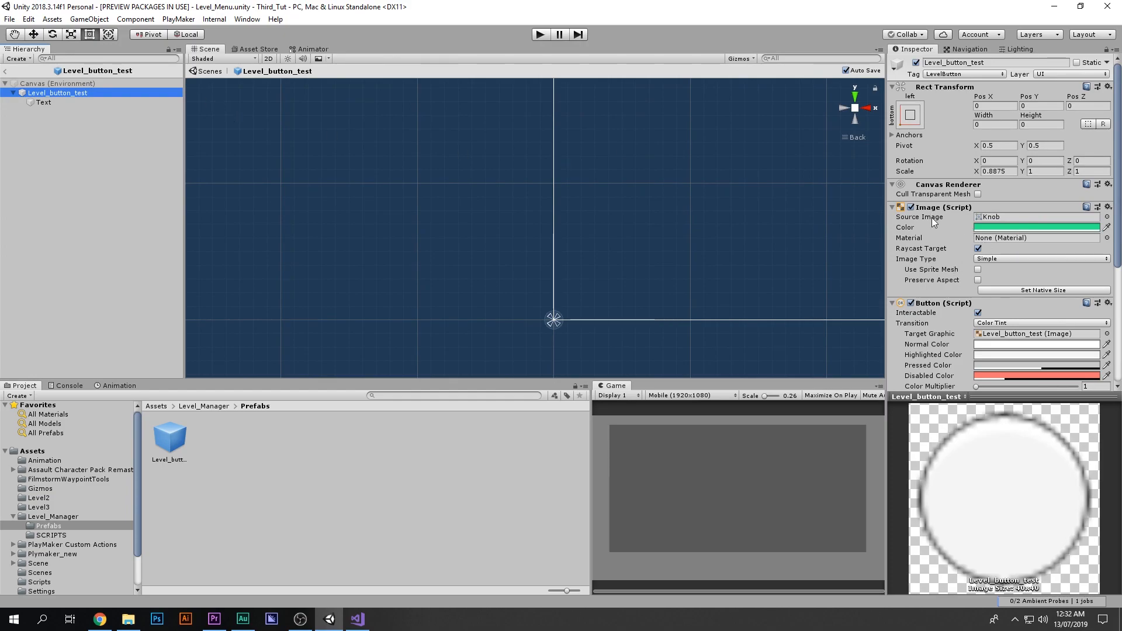
{"action": "scroll", "coordinate": [934, 221], "scroll_direction": "down", "scroll_amount": 3}
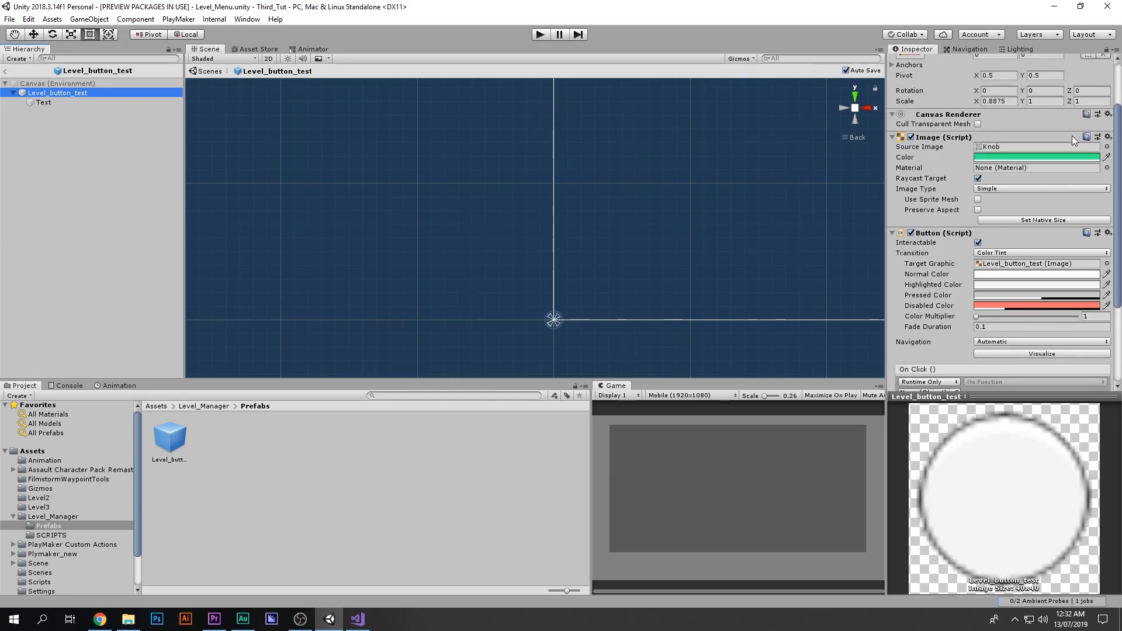
{"action": "left_click", "coordinate": [1107, 147]}
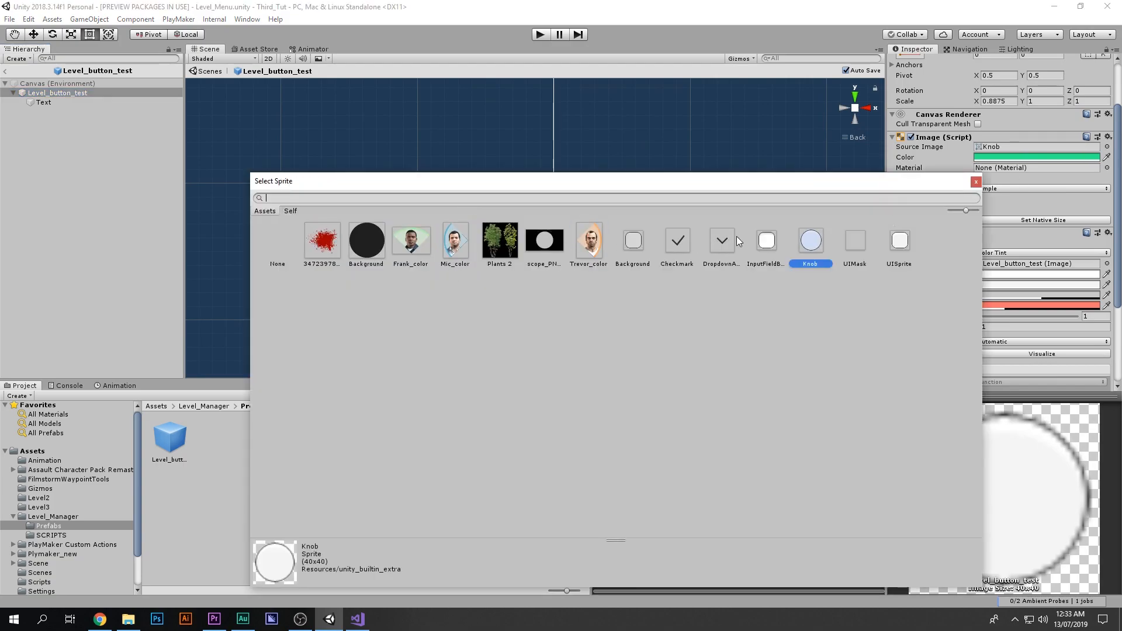
{"action": "left_click", "coordinate": [766, 240]}
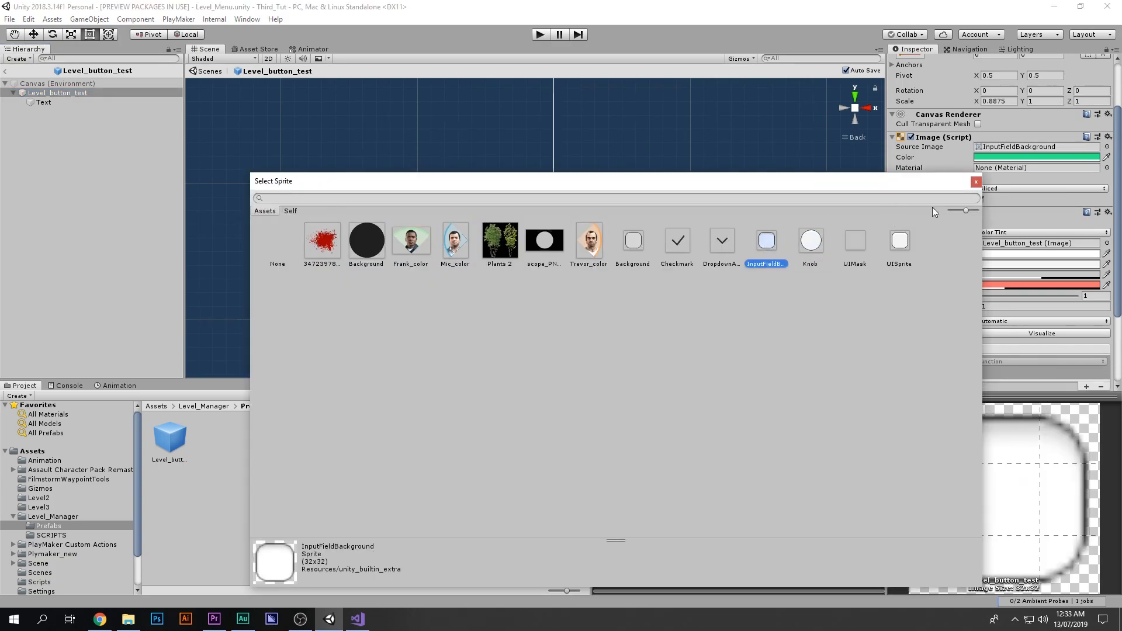
{"action": "left_click_drag", "start_coordinate": [903, 183], "coordinate": [765, 196]}
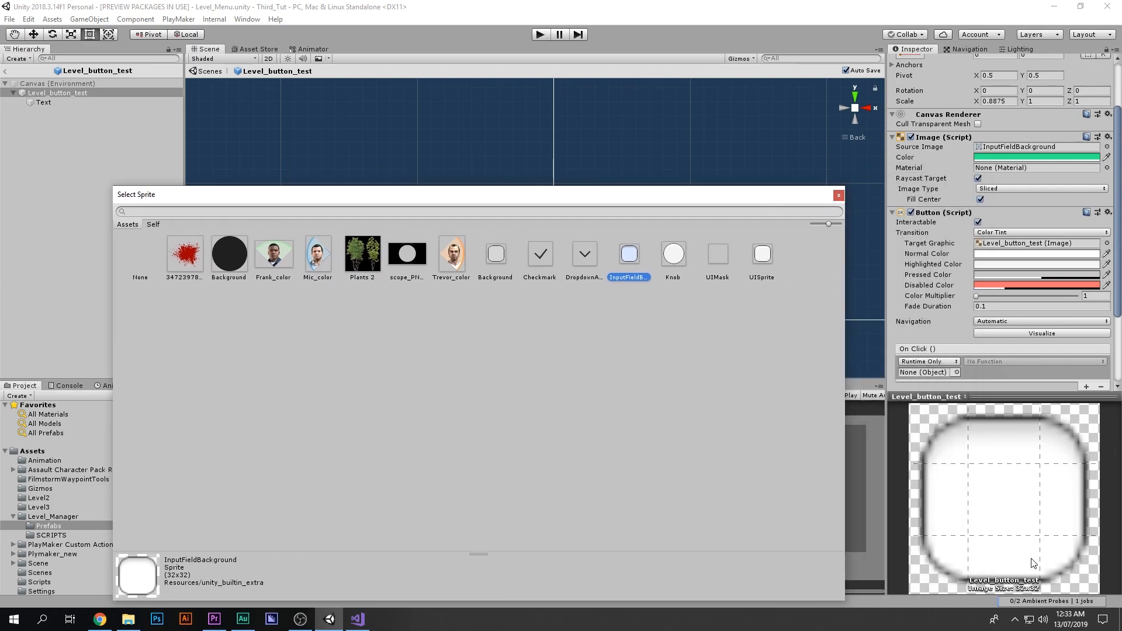
{"action": "left_click", "coordinate": [760, 256]}
{"action": "left_click", "coordinate": [677, 250]}
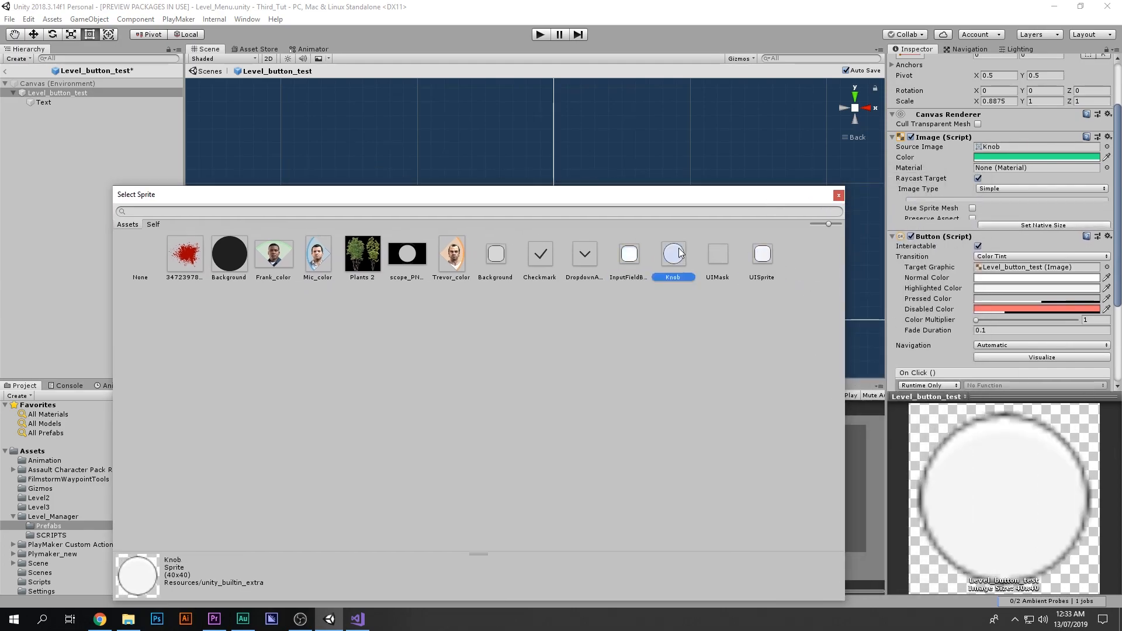
{"action": "left_click", "coordinate": [637, 251]}
{"action": "left_click", "coordinate": [315, 255]}
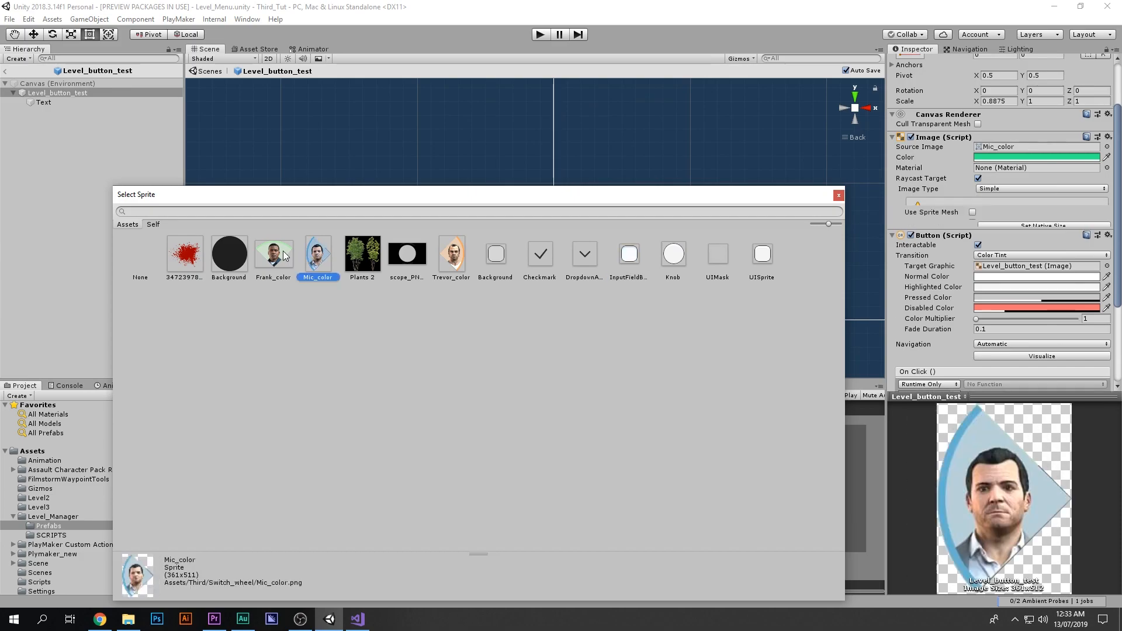
{"action": "left_click", "coordinate": [270, 254]}
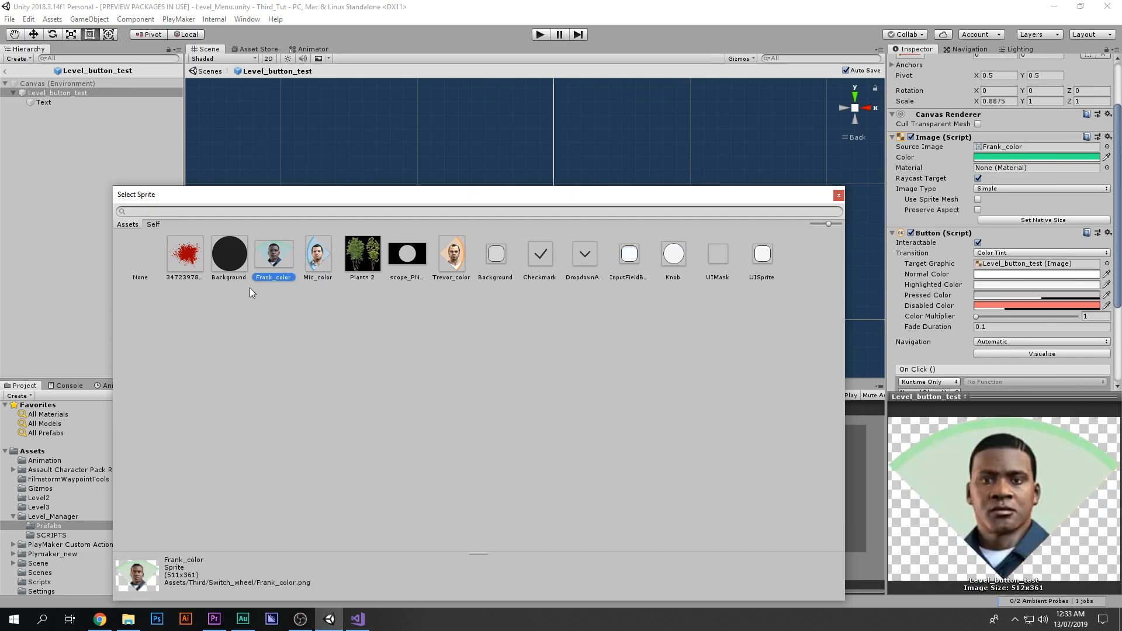
{"action": "left_click", "coordinate": [227, 252]}
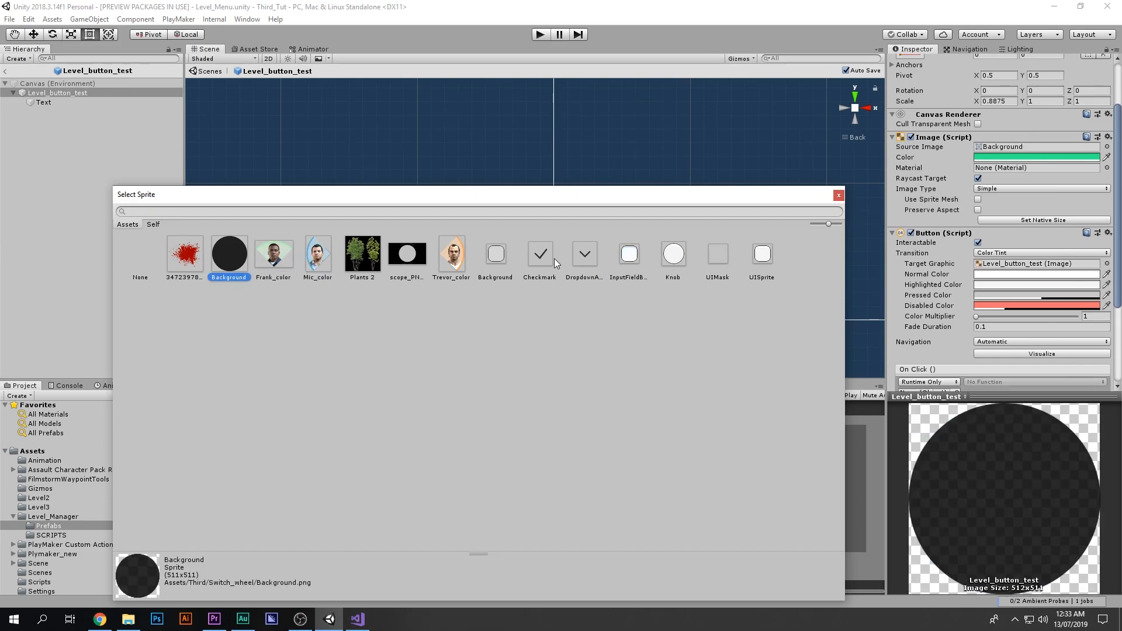
{"action": "left_click", "coordinate": [838, 194]}
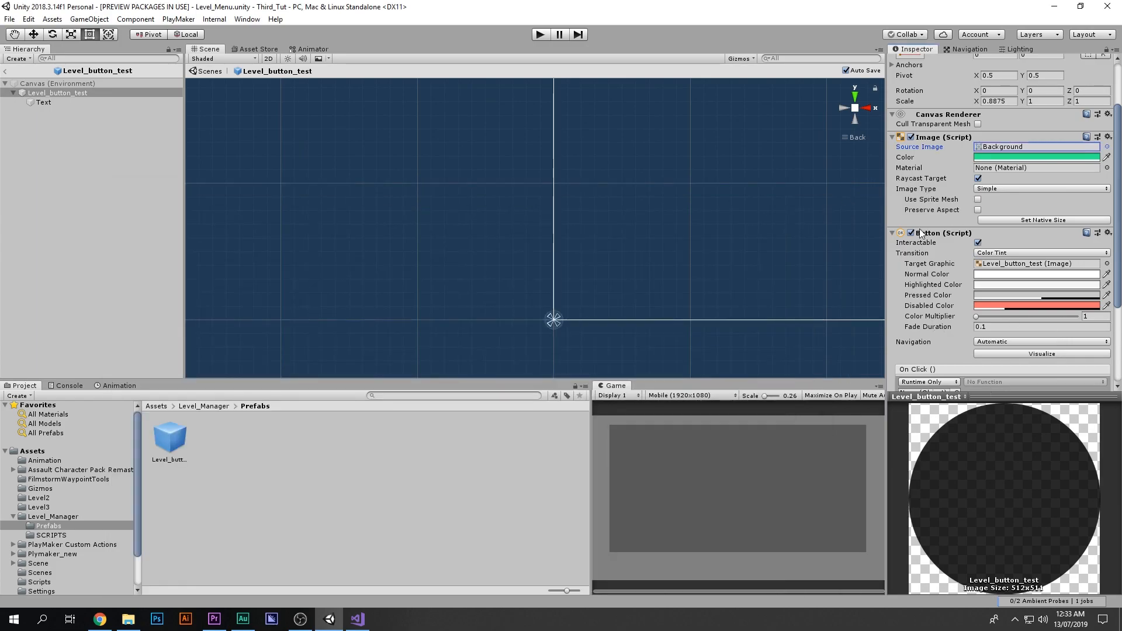
Step: Set the button image color to yellow E8EE2C
{"action": "left_click", "coordinate": [1005, 159]}
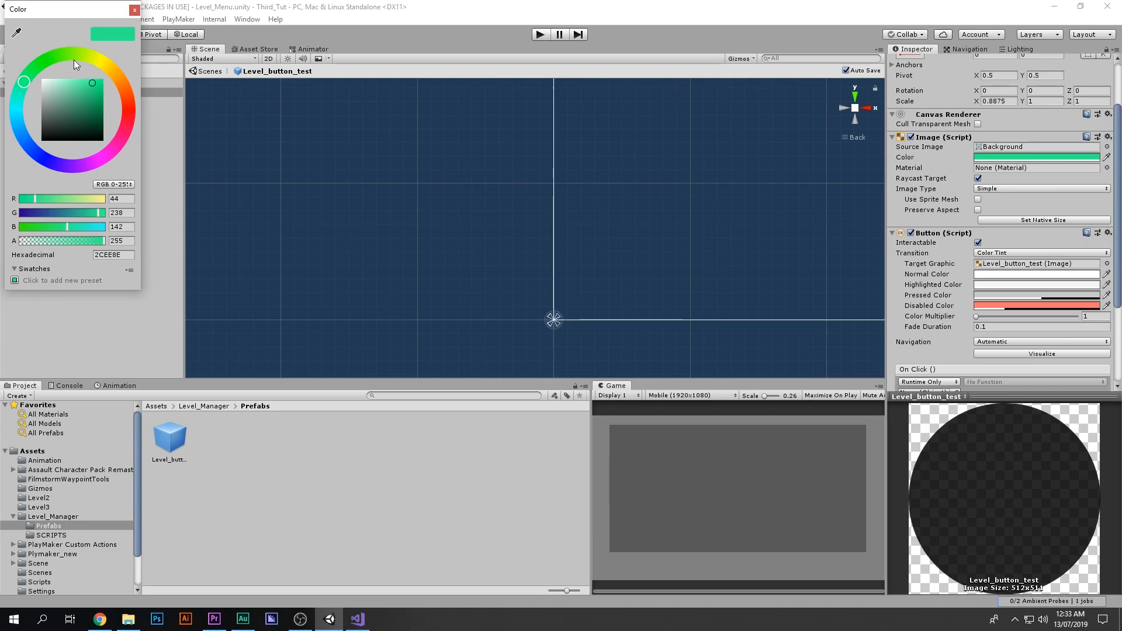
{"action": "left_click", "coordinate": [135, 10]}
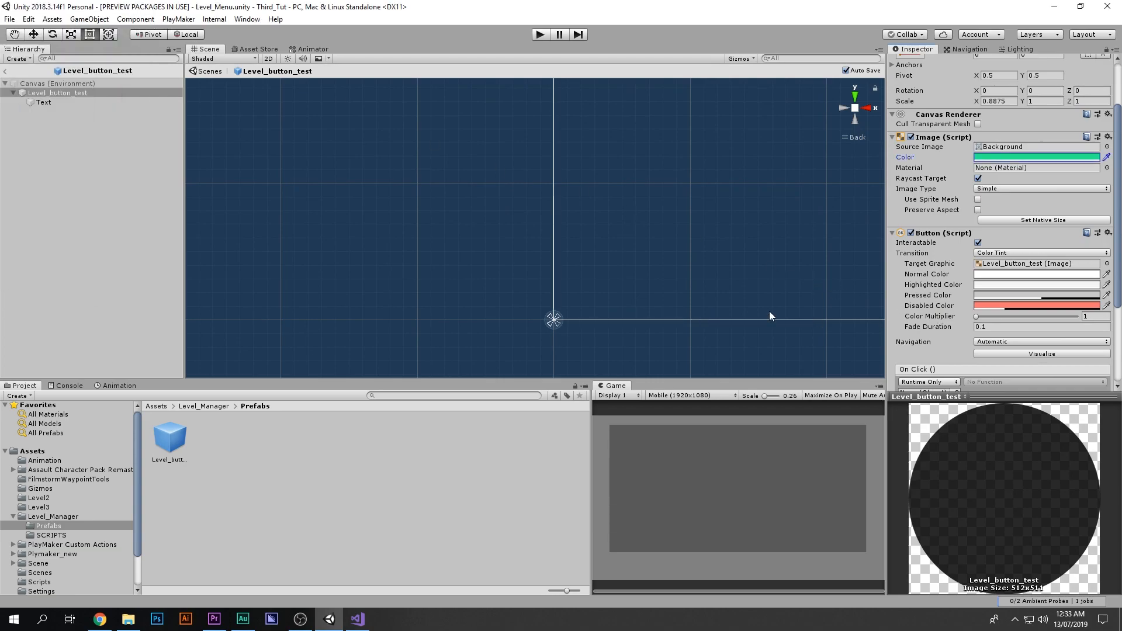
{"action": "left_click", "coordinate": [1020, 157]}
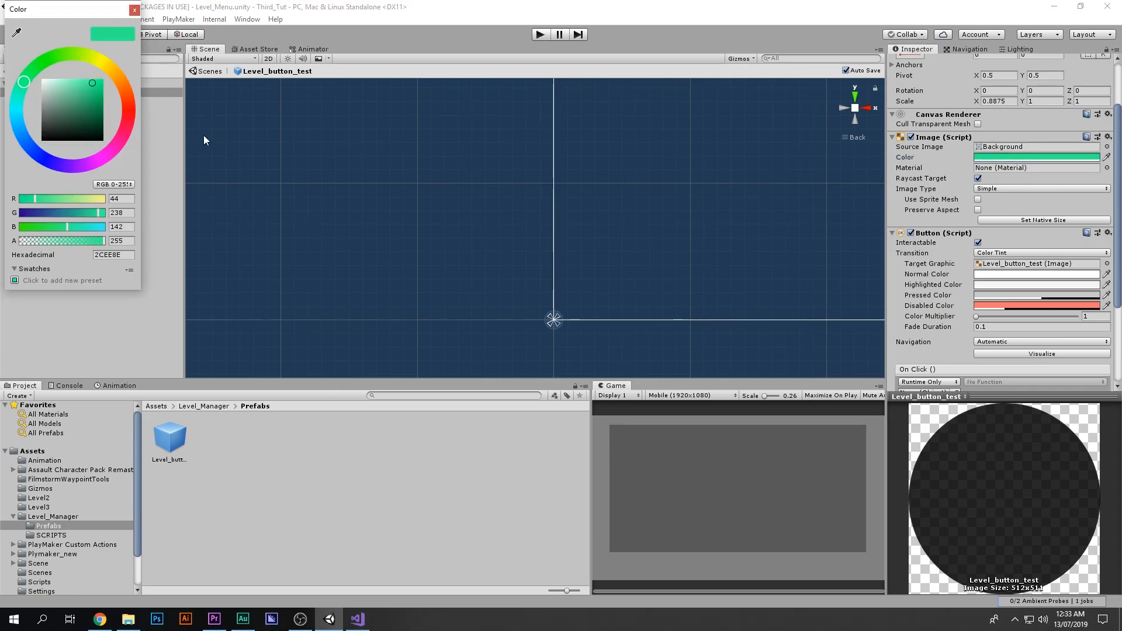
{"action": "left_click", "coordinate": [97, 61]}
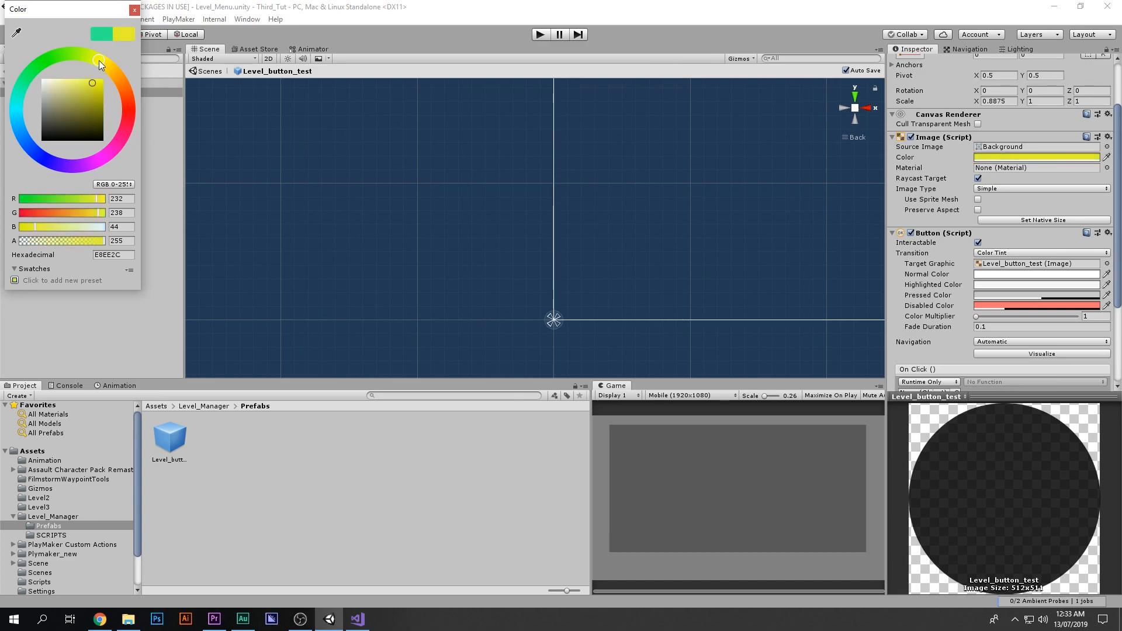
{"action": "left_click", "coordinate": [135, 10]}
Step: Leave prefab editing and open the Level_Menu scene
{"action": "left_click", "coordinate": [240, 440]}
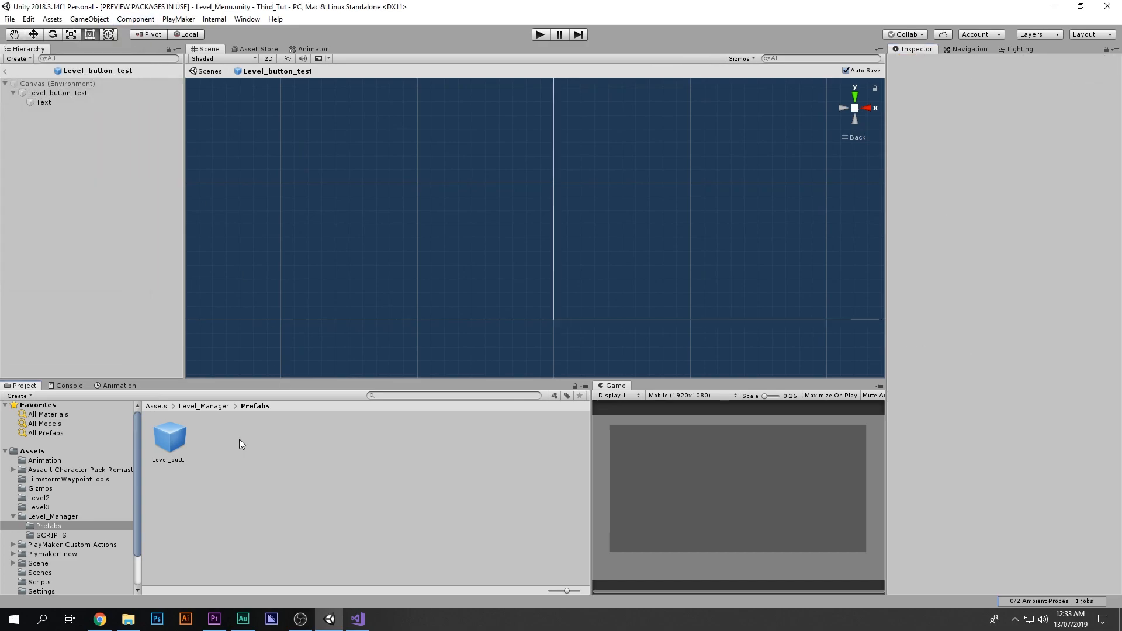
{"action": "left_click", "coordinate": [222, 405]}
{"action": "left_click", "coordinate": [475, 435]}
{"action": "double_click", "coordinate": [475, 435]}
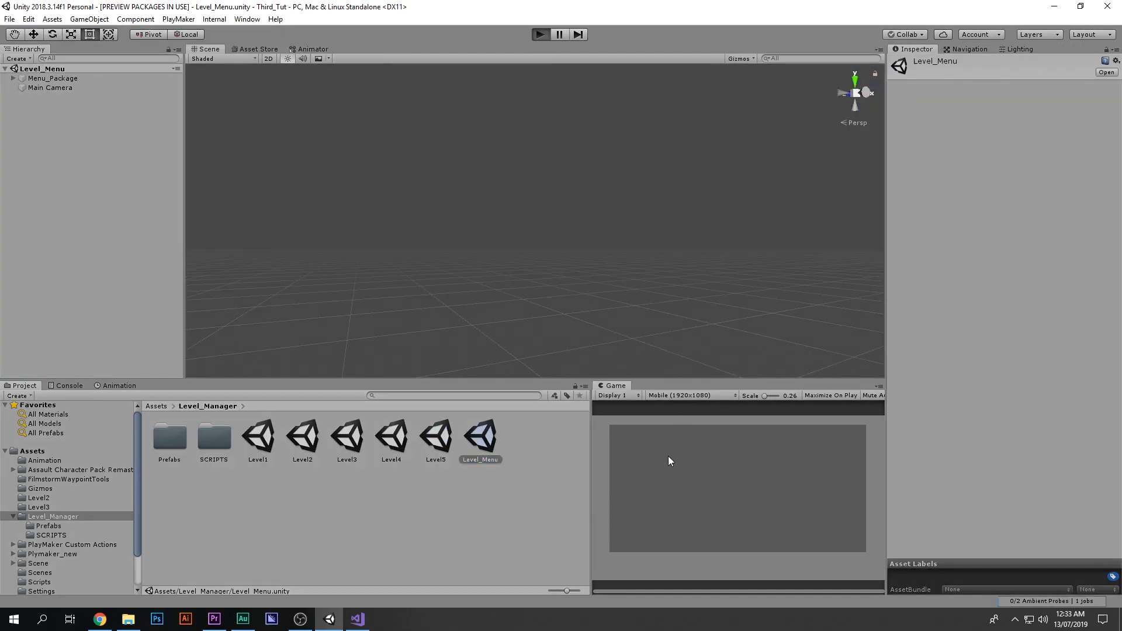
Step: Playtest the level menu, scrolling through the level buttons, then stop play mode
{"action": "key", "text": "ctrl+p"}
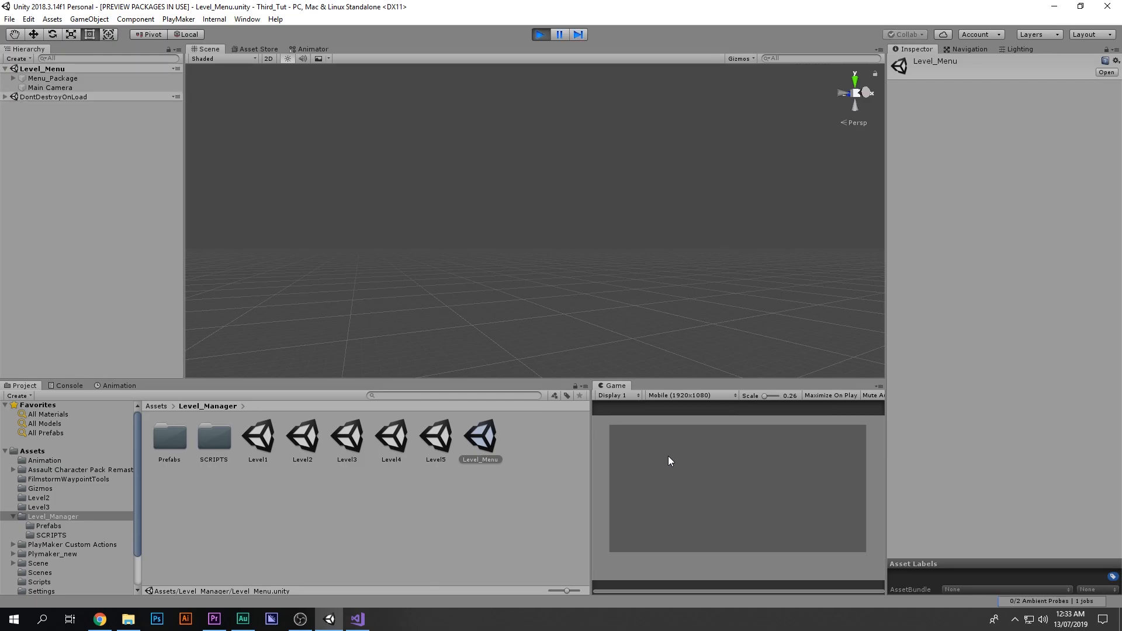
{"action": "left_click_drag", "start_coordinate": [649, 511], "coordinate": [708, 566]}
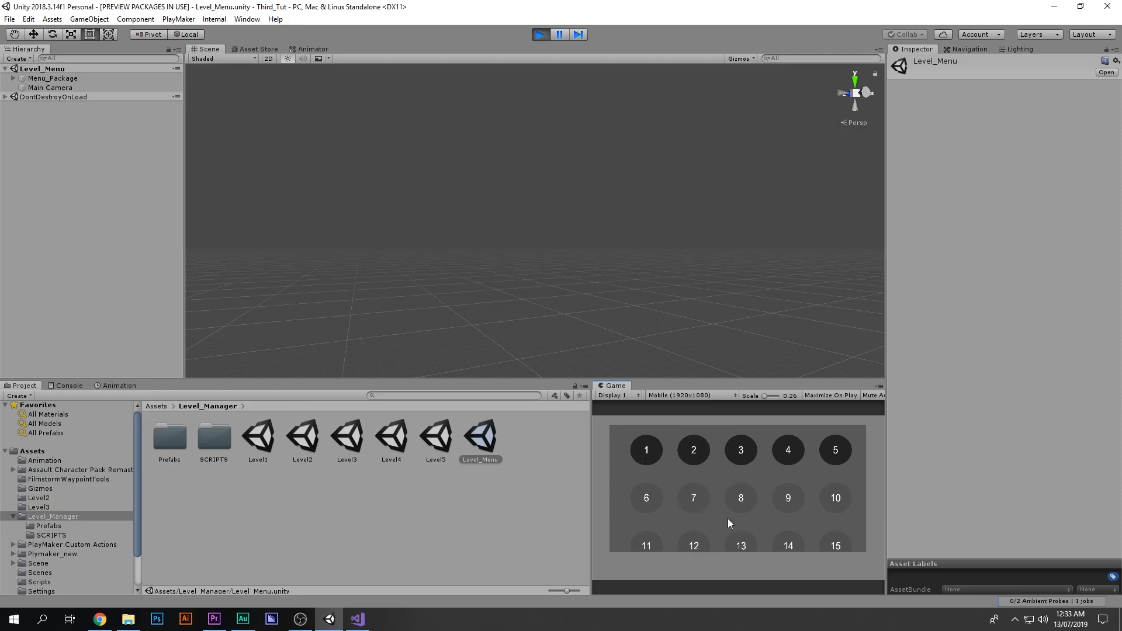
{"action": "left_click_drag", "start_coordinate": [837, 506], "coordinate": [846, 431]}
{"action": "left_click_drag", "start_coordinate": [713, 475], "coordinate": [833, 418]}
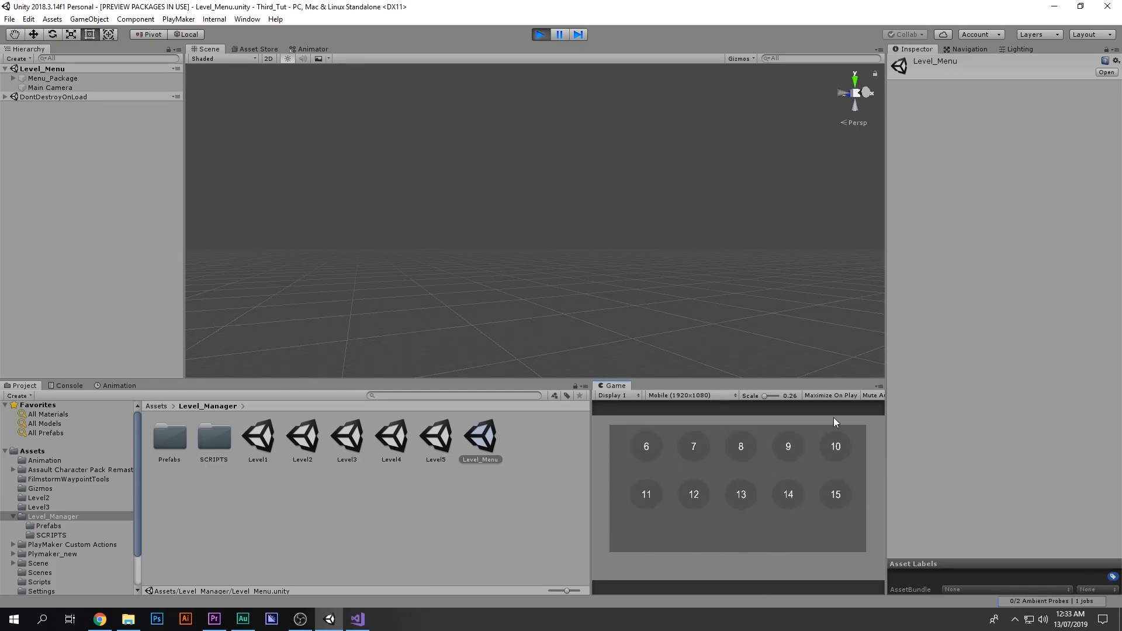
{"action": "left_click", "coordinate": [539, 35]}
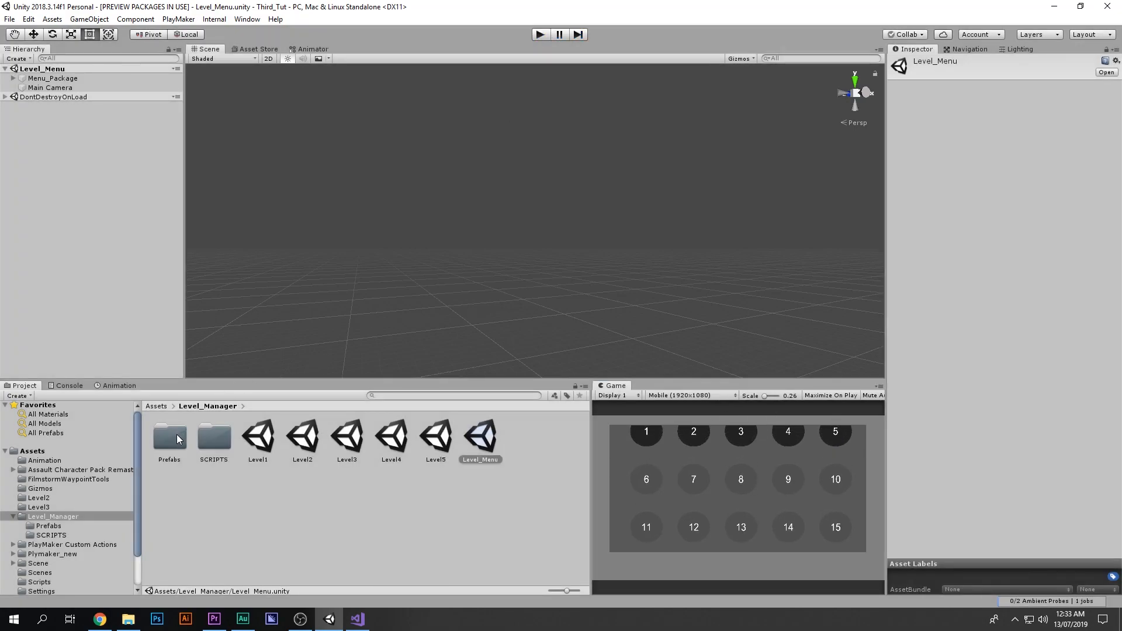
Step: Open the Level_button_test prefab from the Prefabs folder and select its Text child
{"action": "double_click", "coordinate": [174, 439]}
{"action": "double_click", "coordinate": [170, 439]}
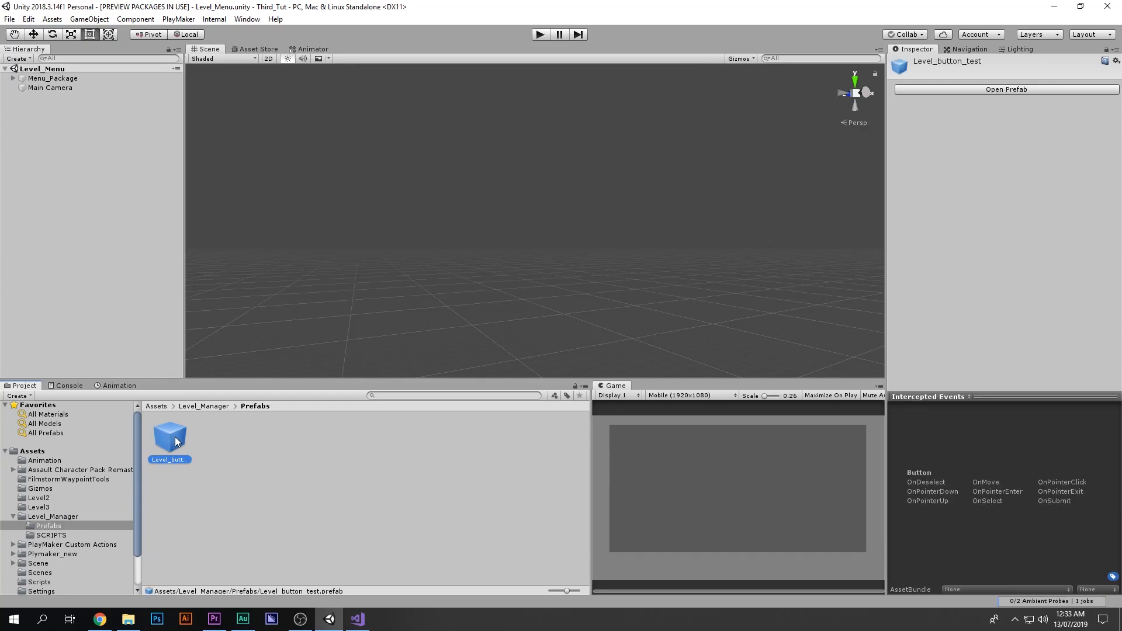
{"action": "left_click", "coordinate": [56, 94]}
{"action": "left_click", "coordinate": [88, 103]}
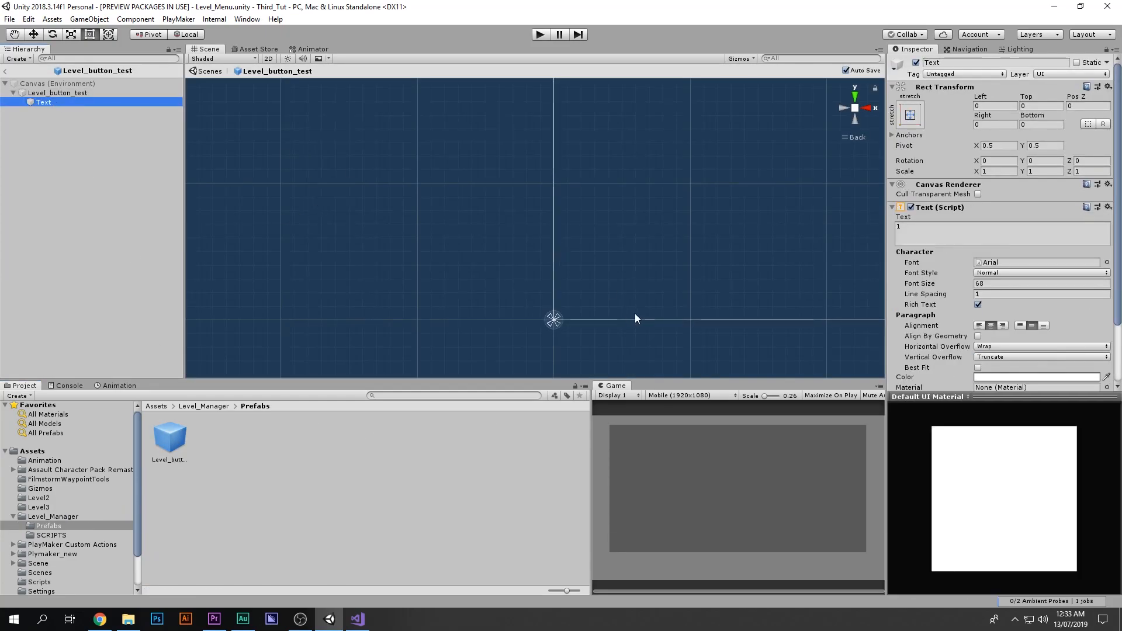
Step: Set the button text's font style to Bold And Italic
{"action": "left_click", "coordinate": [920, 234]}
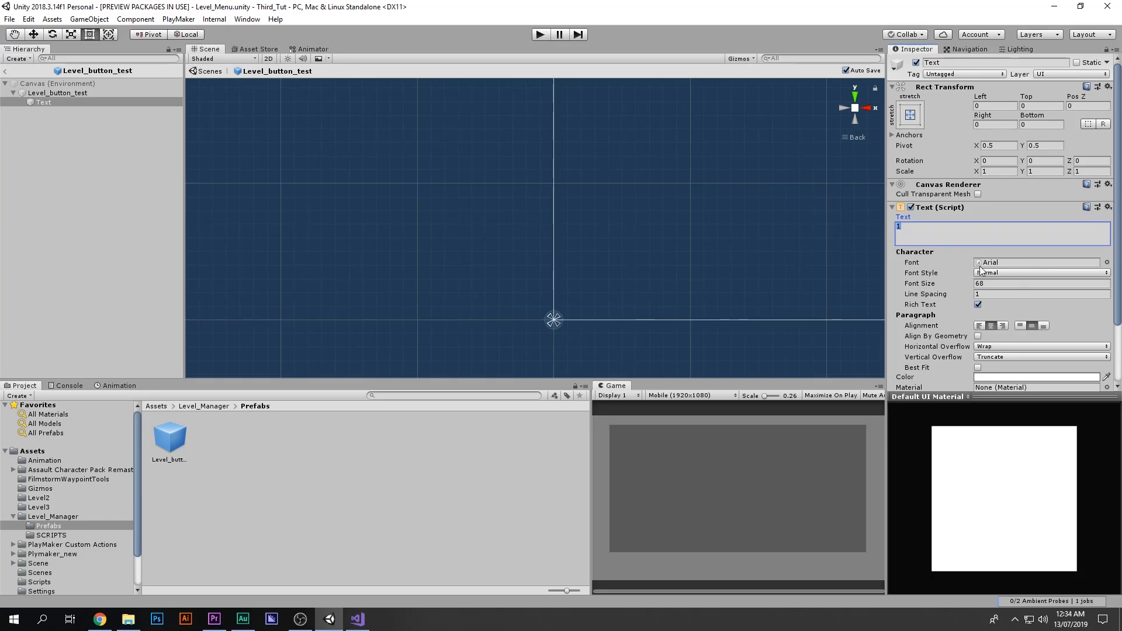
{"action": "left_click", "coordinate": [1107, 263]}
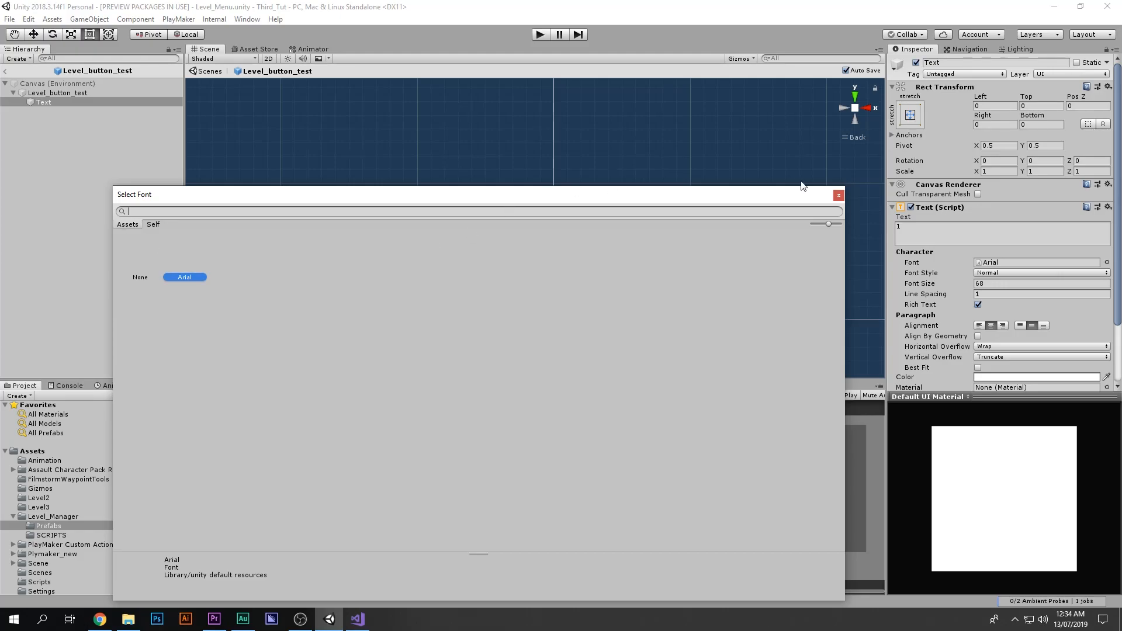
{"action": "left_click", "coordinate": [838, 196]}
{"action": "left_click", "coordinate": [1005, 273]}
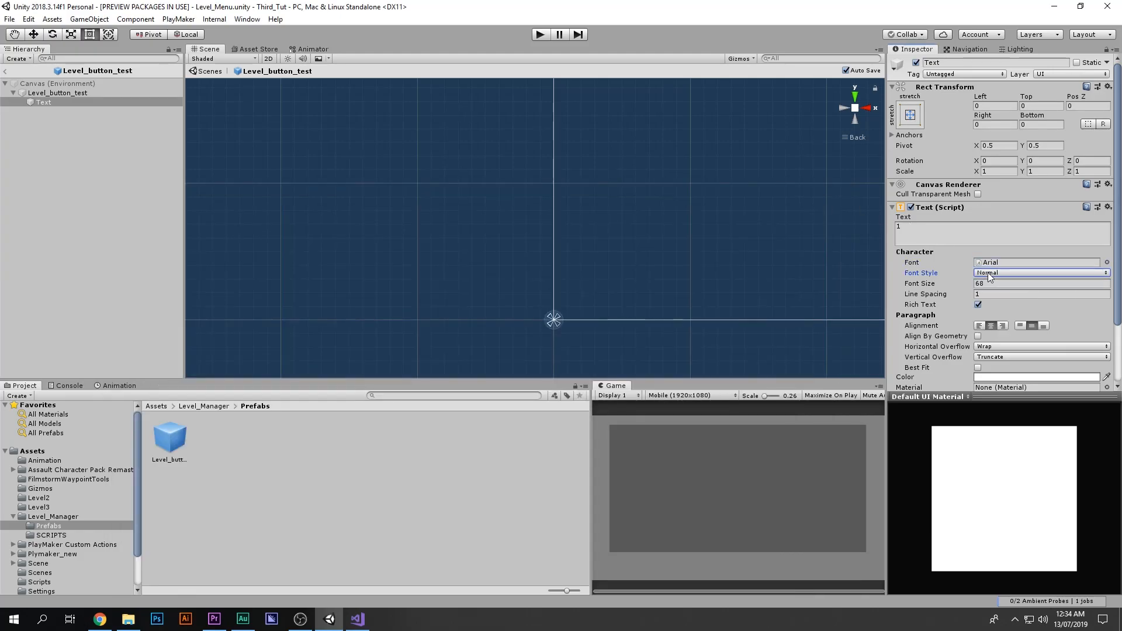
{"action": "left_click", "coordinate": [1011, 325]}
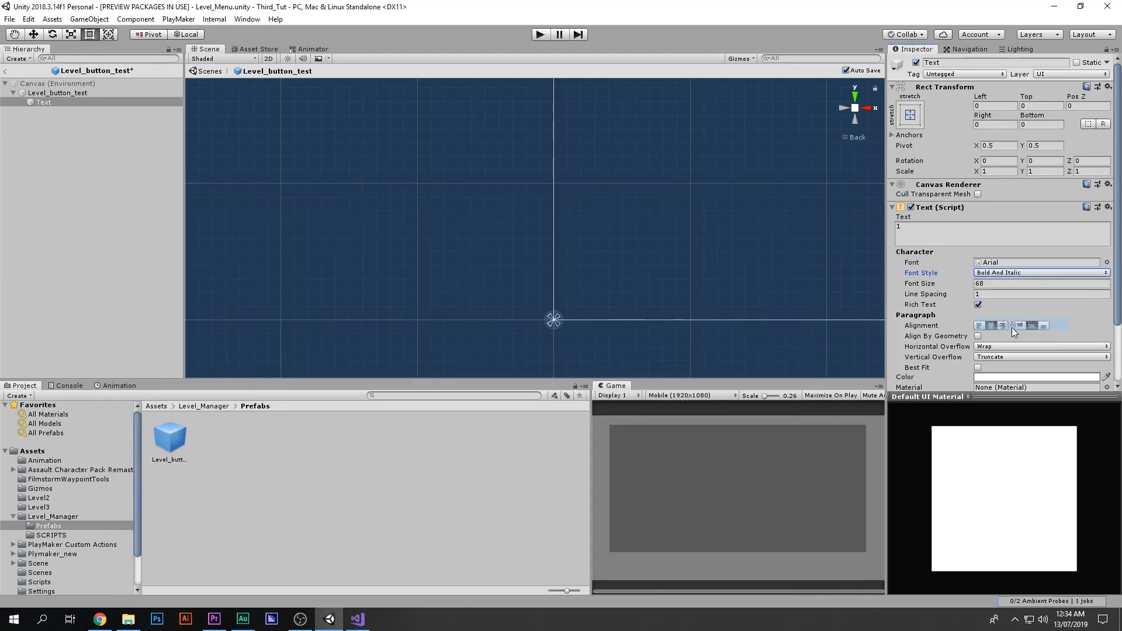
Step: Exit prefab editing and reopen the Level_Menu scene
{"action": "left_click", "coordinate": [377, 478]}
{"action": "key", "text": "BackSpace"}
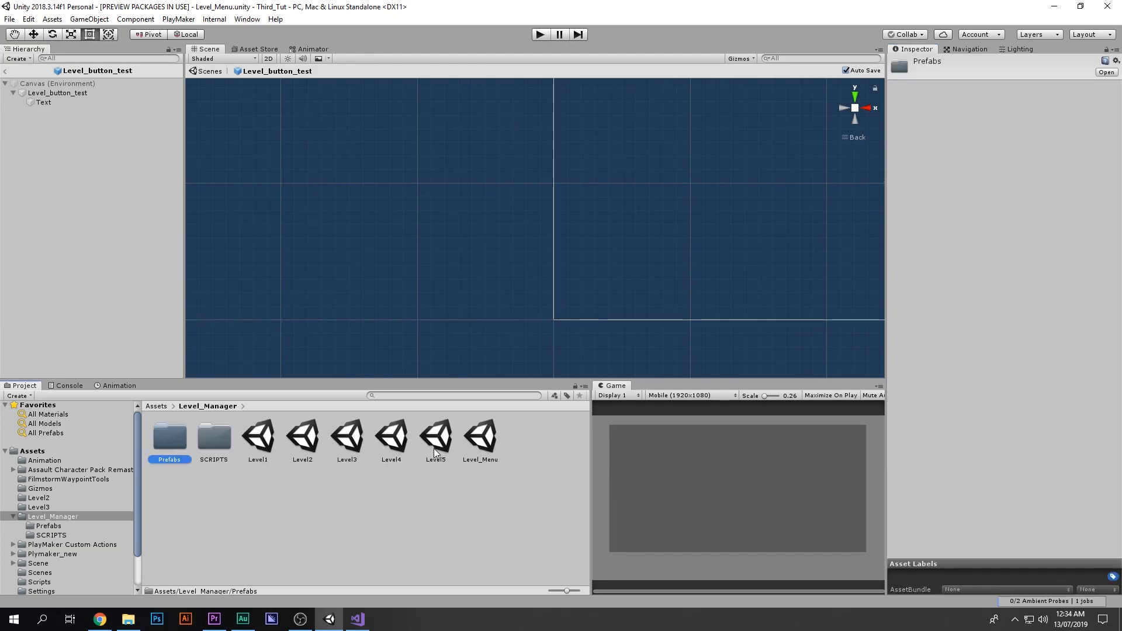
{"action": "left_click", "coordinate": [487, 446]}
{"action": "double_click", "coordinate": [486, 445]}
Step: Playtest the level menu with the restyled numbers, scrolling the button grid, then stop play mode
{"action": "left_click", "coordinate": [540, 34]}
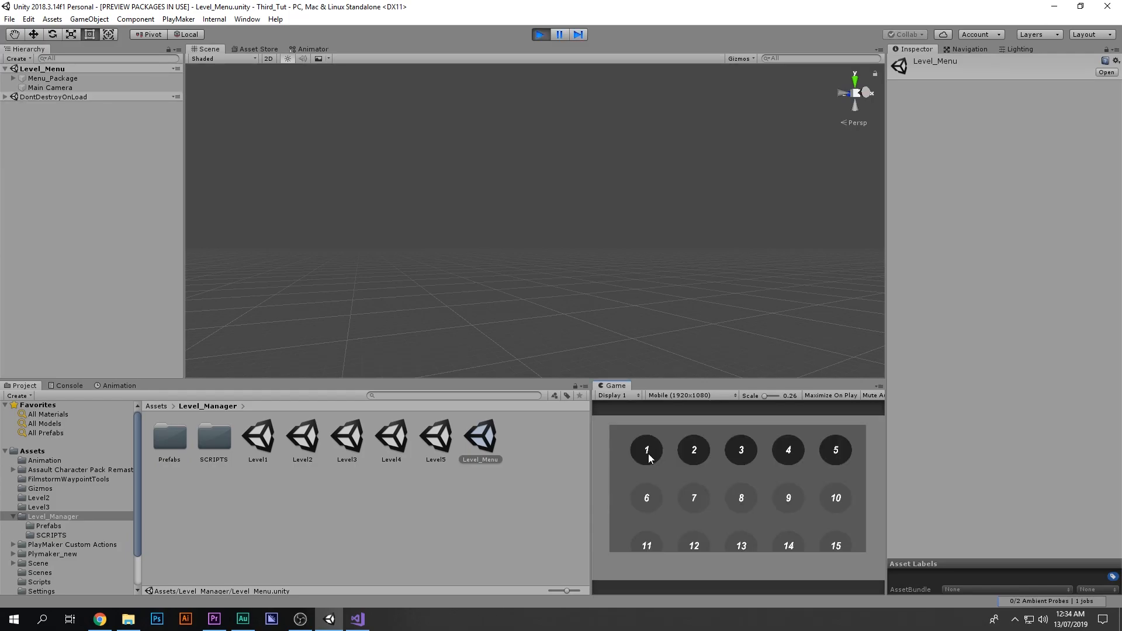
{"action": "left_click_drag", "start_coordinate": [810, 521], "coordinate": [824, 549]}
{"action": "left_click_drag", "start_coordinate": [755, 507], "coordinate": [605, 475]}
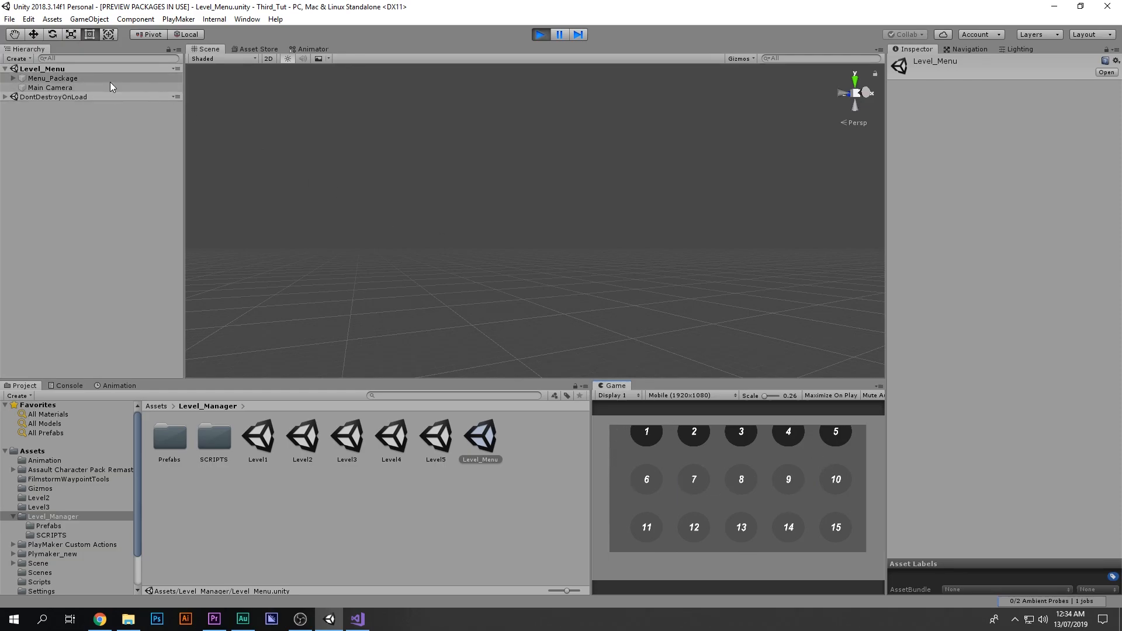
{"action": "left_click", "coordinate": [541, 34]}
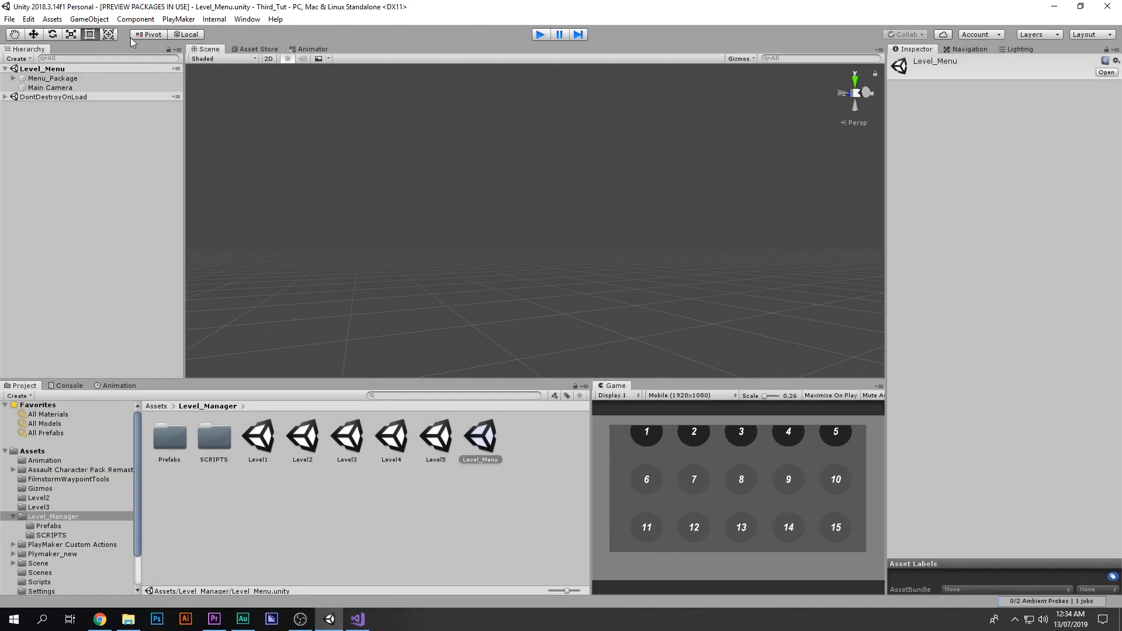
Step: Select Level_manager under Menu_Package and set its Level List size to 50
{"action": "left_click", "coordinate": [80, 82]}
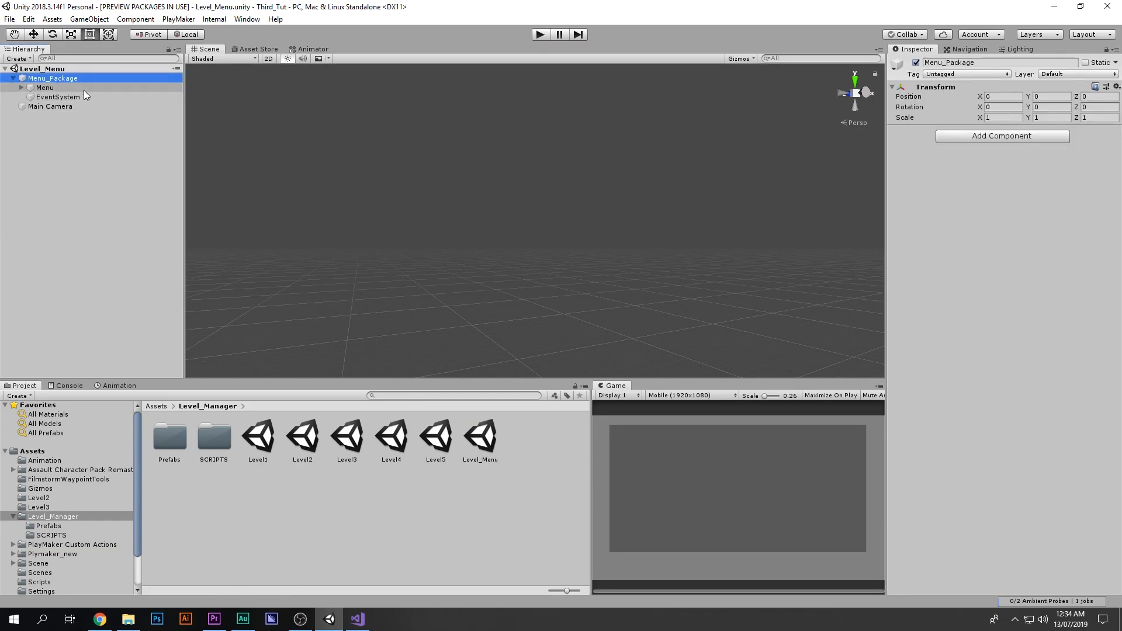
{"action": "left_click", "coordinate": [83, 89]}
{"action": "key", "text": "Right"}
{"action": "left_click", "coordinate": [95, 106]}
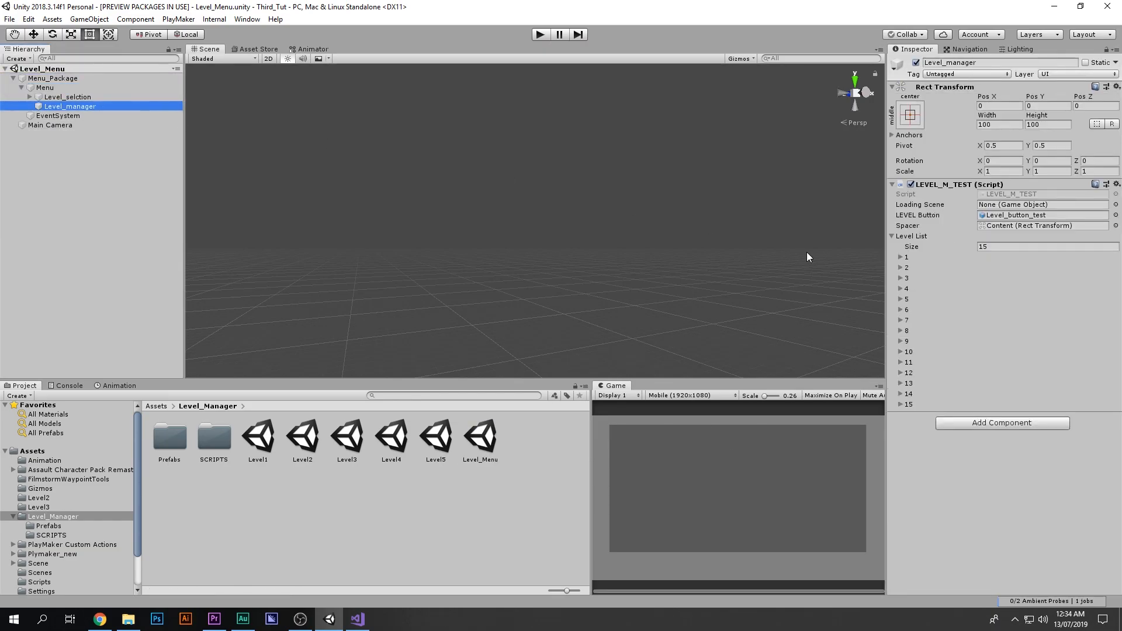
{"action": "left_click", "coordinate": [901, 257]}
{"action": "left_click", "coordinate": [1020, 247]}
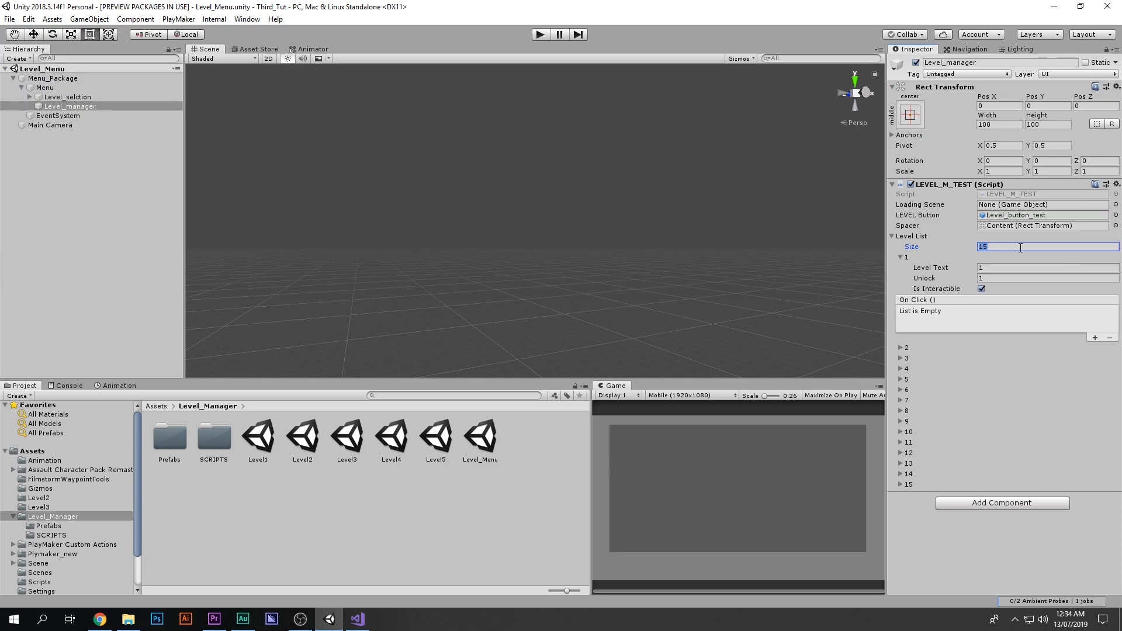
{"action": "type", "text": "50"}
{"action": "key", "text": "Return"}
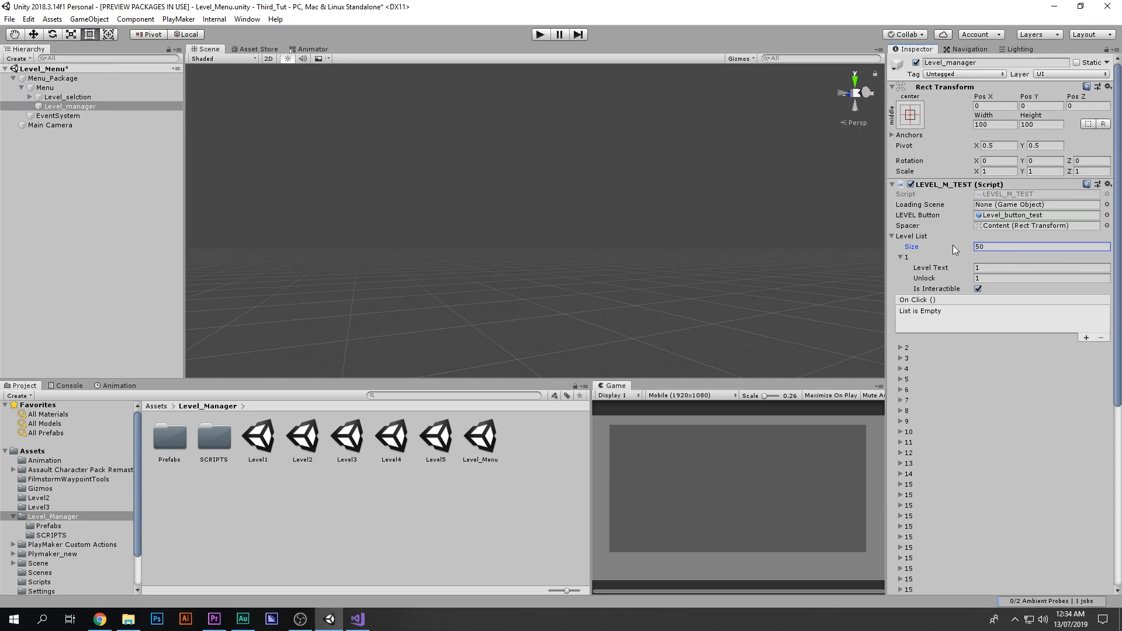
{"action": "left_click", "coordinate": [902, 258]}
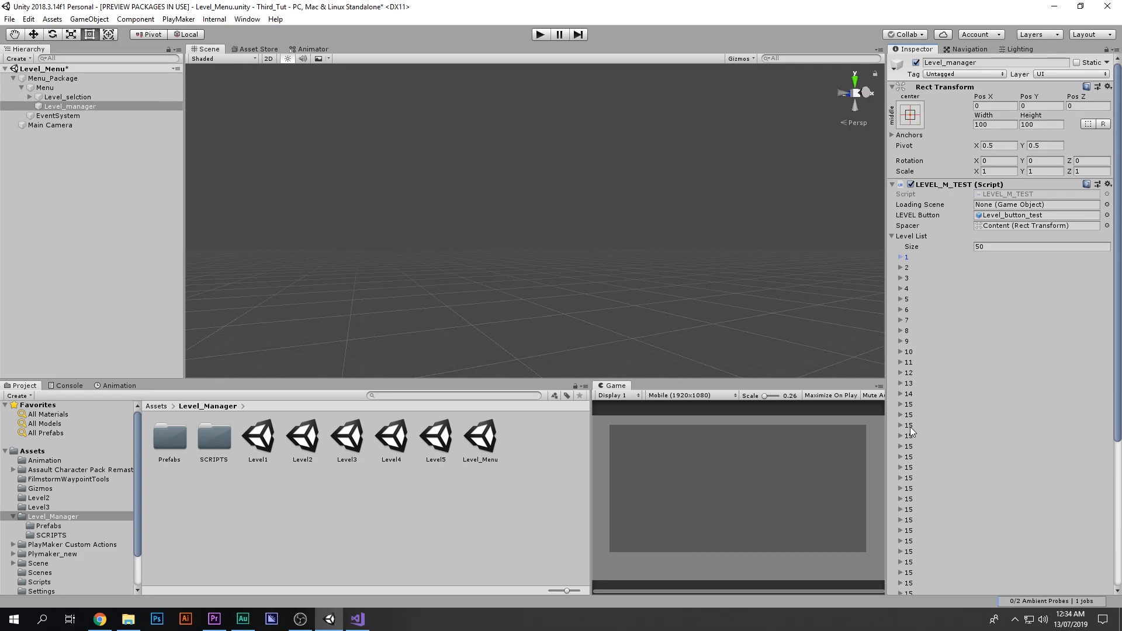
{"action": "scroll", "coordinate": [918, 511], "scroll_direction": "down", "scroll_amount": 5}
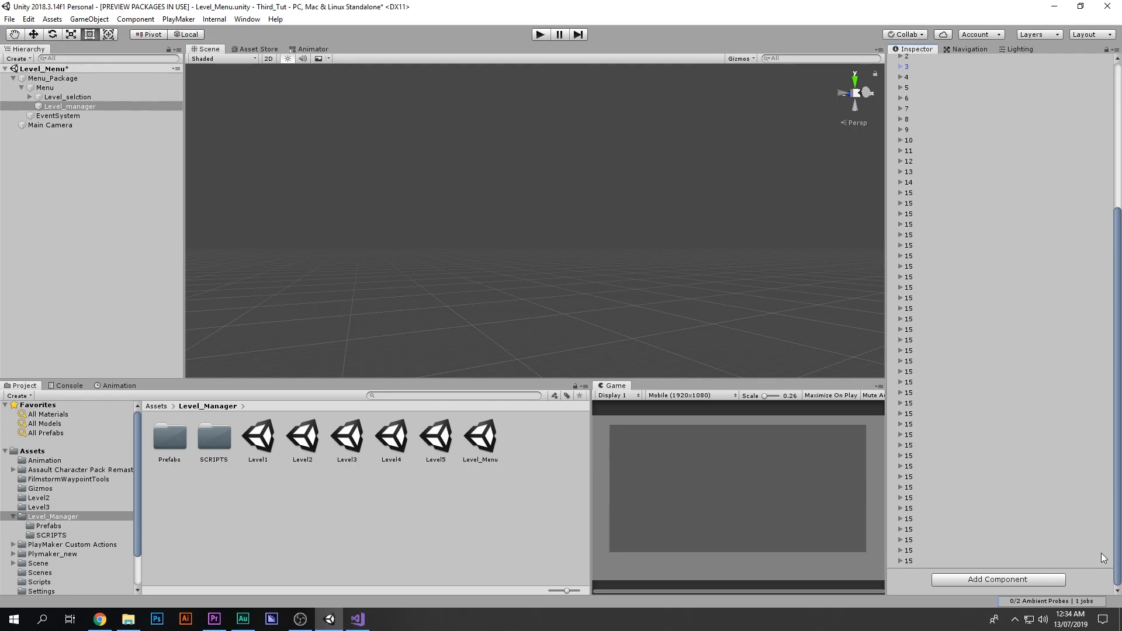
{"action": "scroll", "coordinate": [1087, 300], "scroll_direction": "up", "scroll_amount": 5}
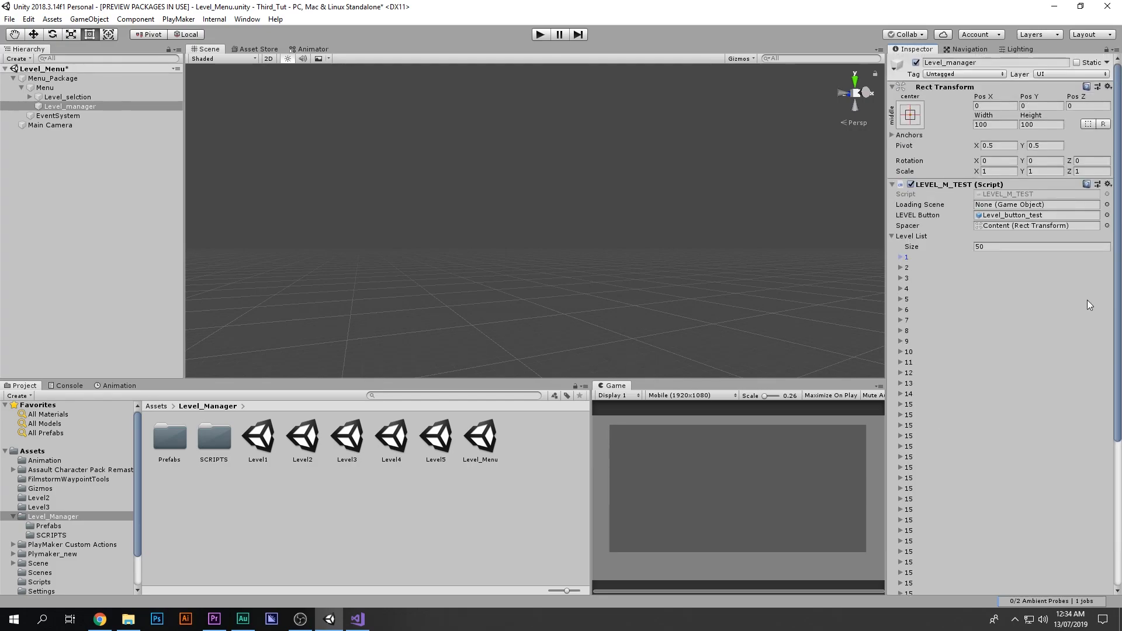
{"action": "scroll", "coordinate": [942, 309], "scroll_direction": "down", "scroll_amount": 5}
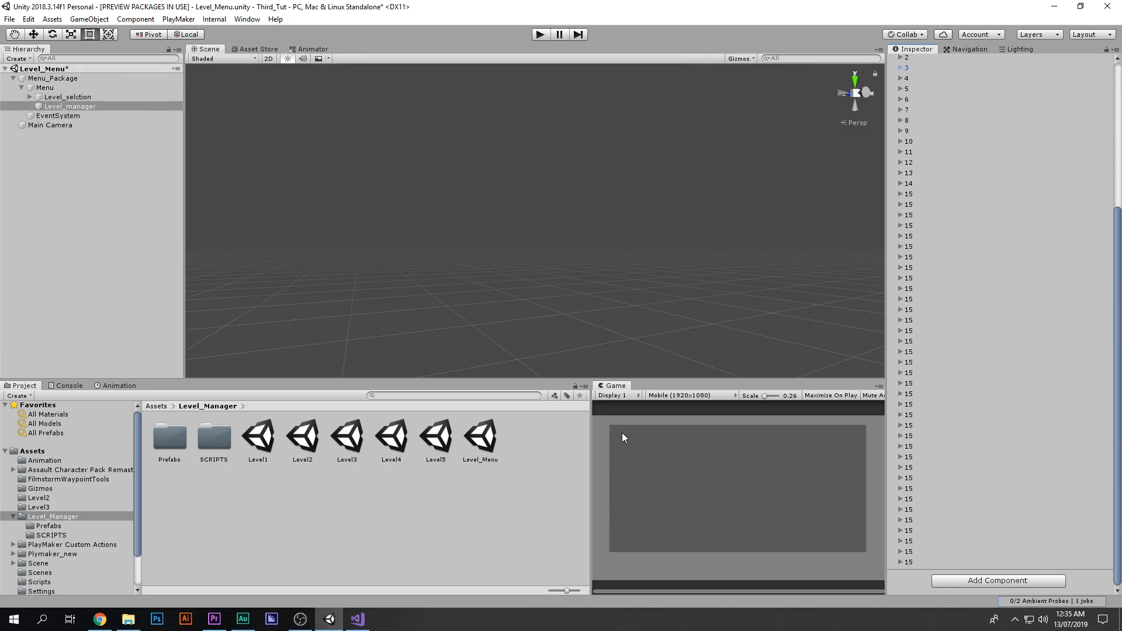
Step: Add a UI Button as a child of the Content object inside Level_selection's scroll view
{"action": "left_click", "coordinate": [77, 112]}
{"action": "left_click", "coordinate": [73, 107]}
{"action": "right_click", "coordinate": [65, 98]}
{"action": "left_click", "coordinate": [31, 97]}
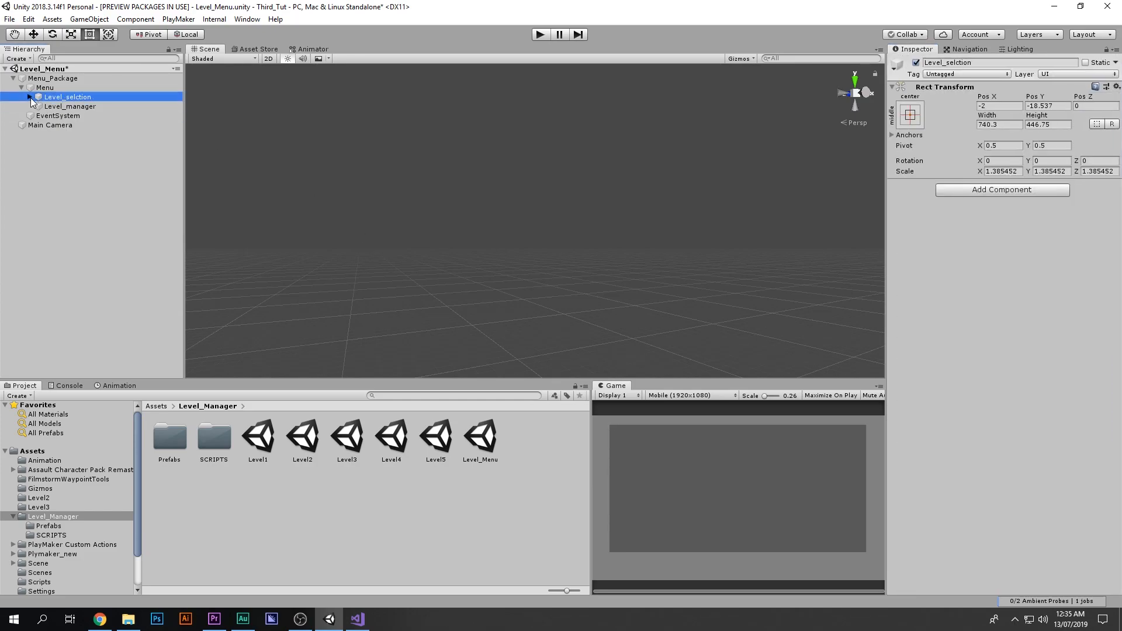
{"action": "left_click", "coordinate": [39, 107]}
{"action": "left_click", "coordinate": [50, 117]}
{"action": "left_click", "coordinate": [47, 116]}
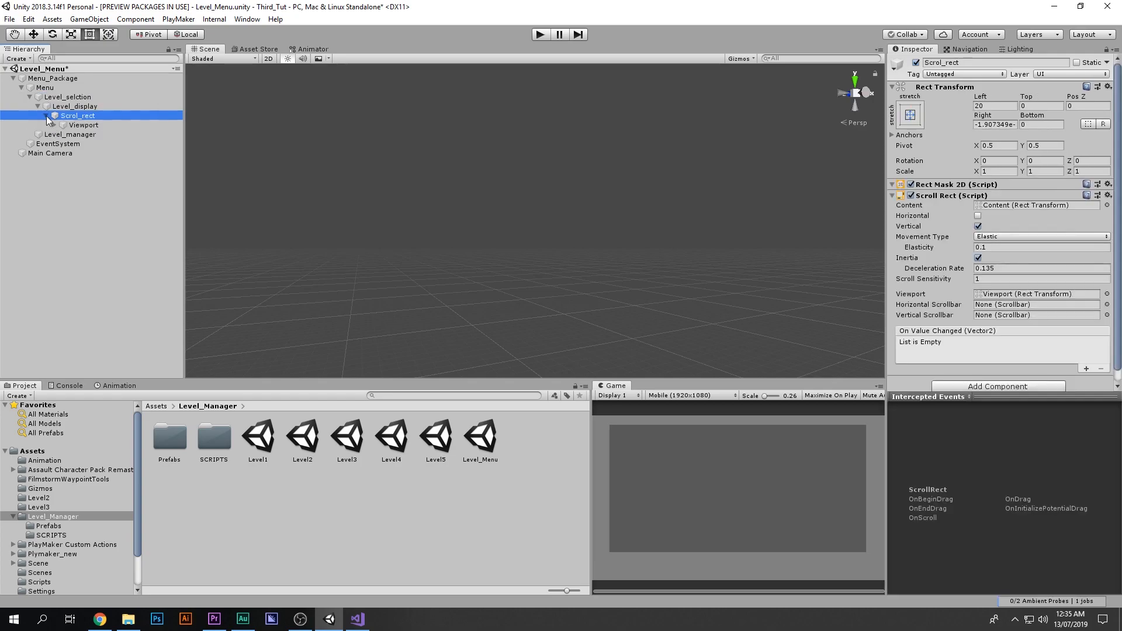
{"action": "left_click", "coordinate": [64, 125]}
{"action": "left_click", "coordinate": [54, 125]}
{"action": "right_click", "coordinate": [66, 134]}
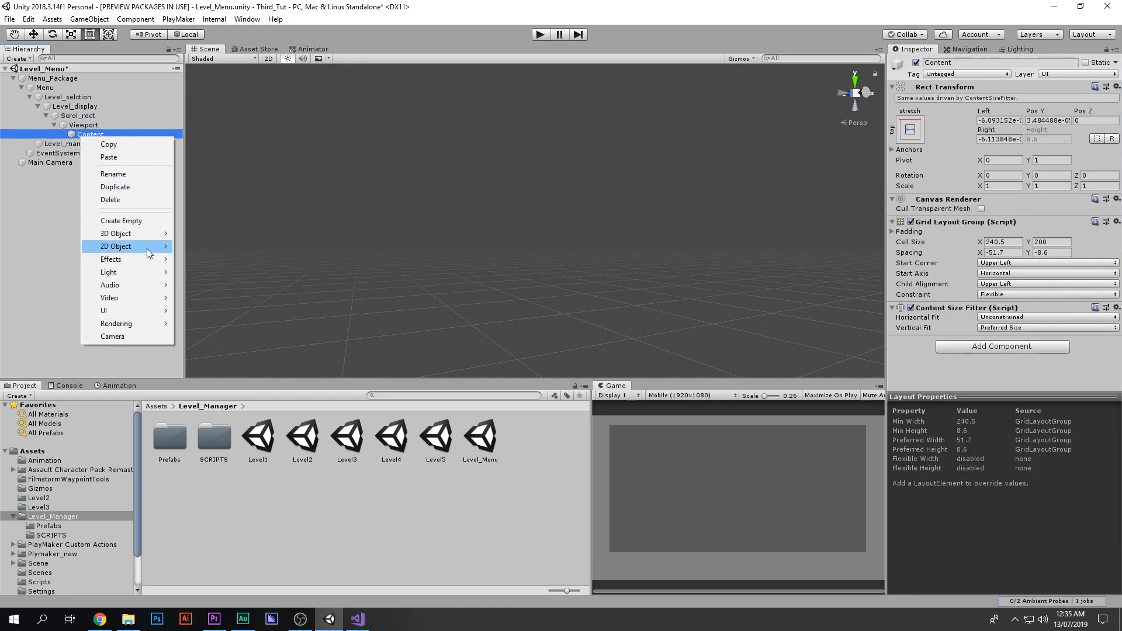
{"action": "mouse_move", "coordinate": [154, 313]}
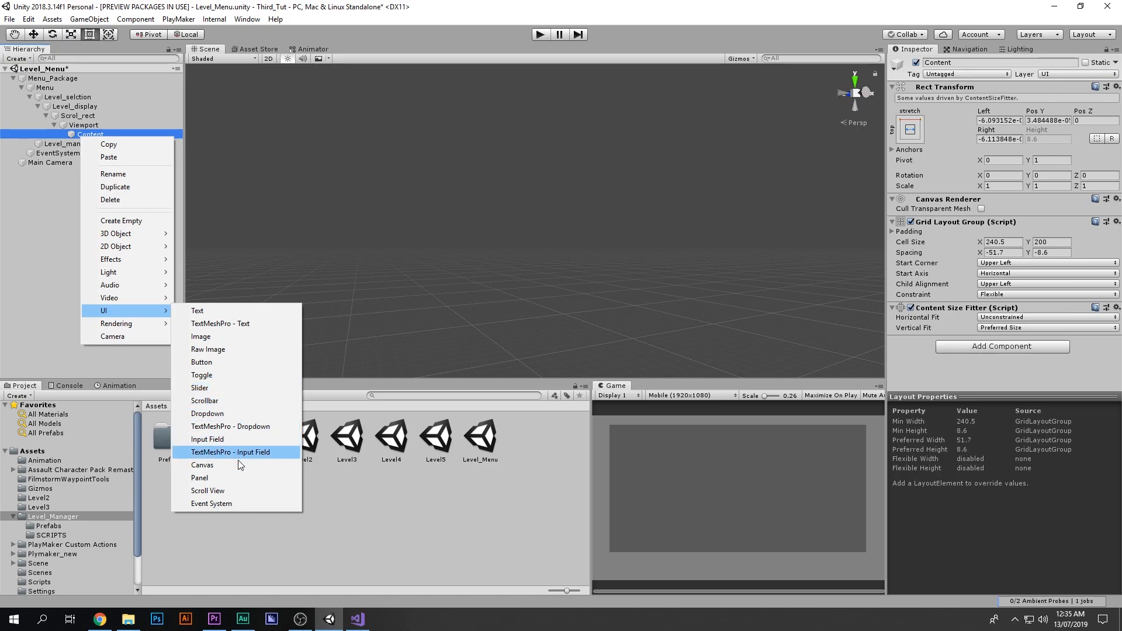
{"action": "left_click", "coordinate": [233, 364]}
{"action": "key", "text": "f"}
{"action": "key", "text": "w"}
{"action": "left_click", "coordinate": [866, 95]}
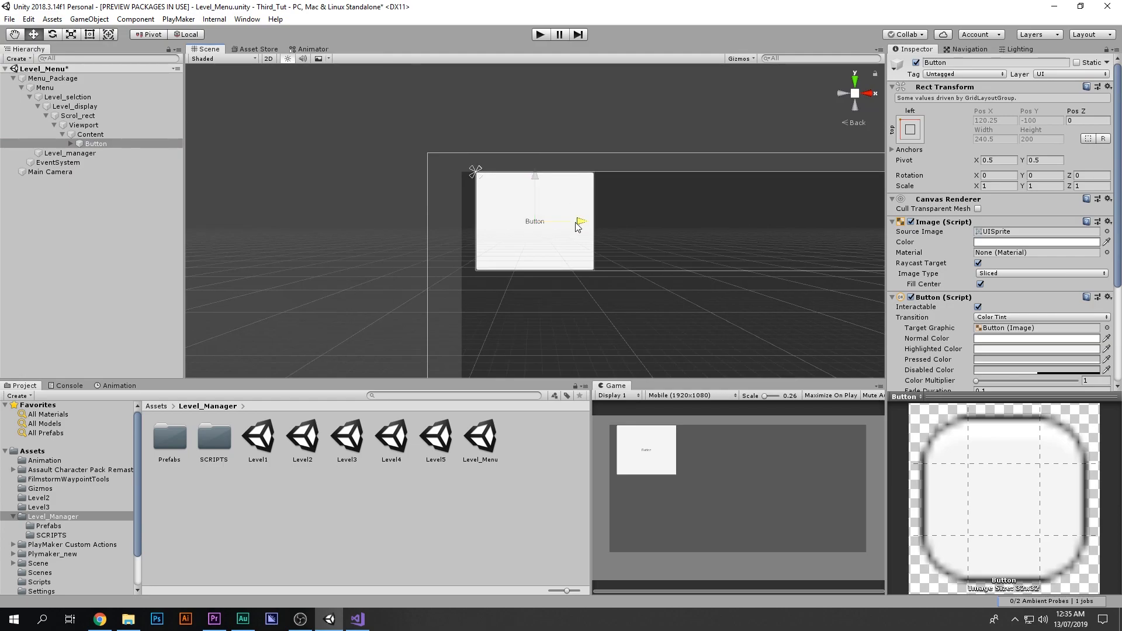
{"action": "left_click", "coordinate": [94, 134]}
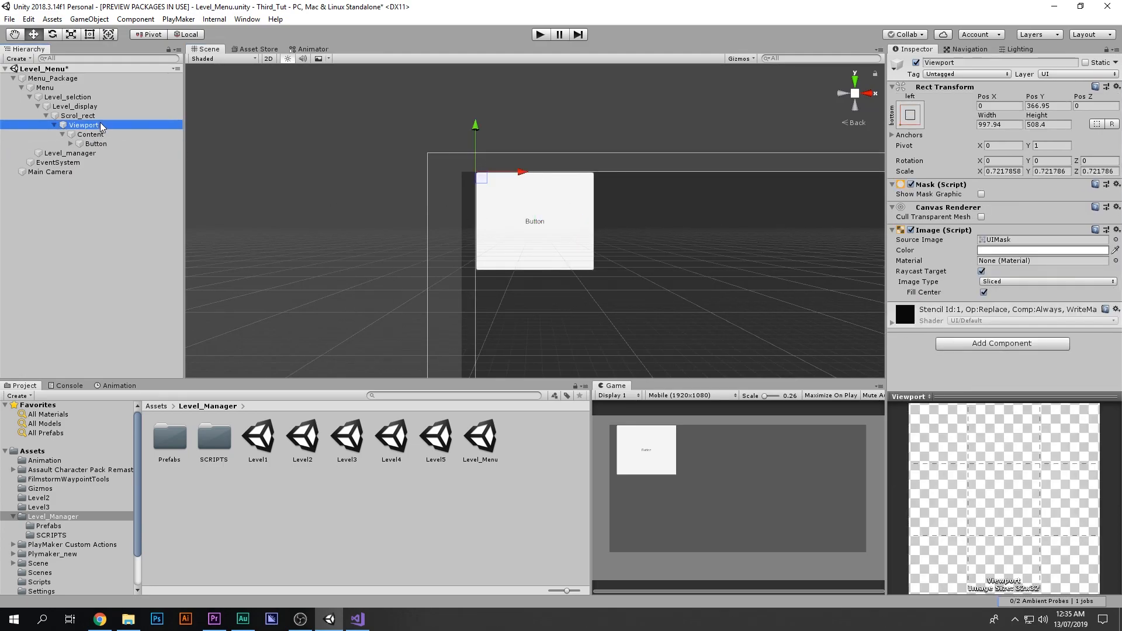